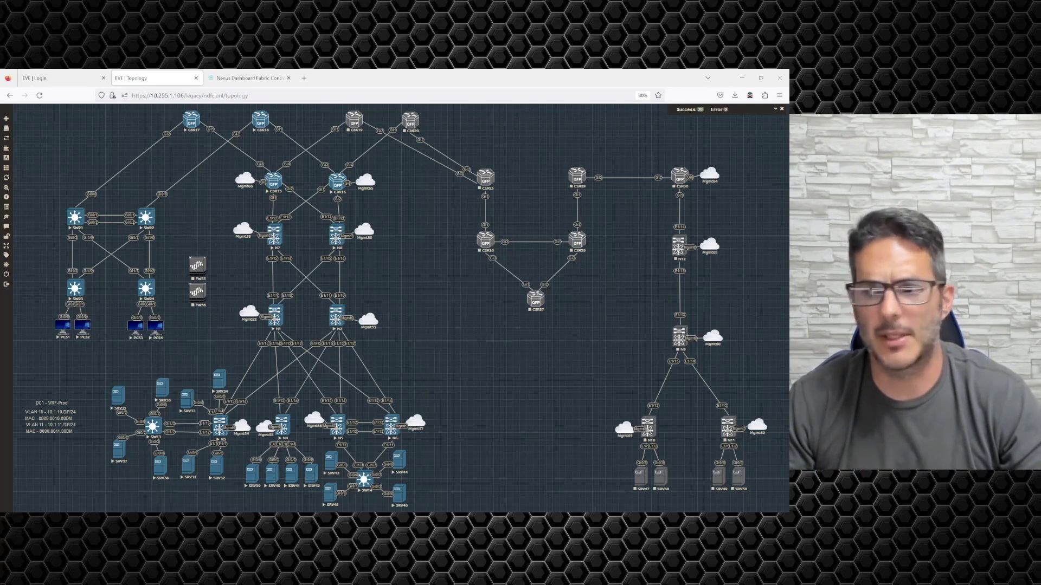
Step: Move and minimize the SW24 console, then switch to the Nexus Dashboard fabric tab
{"action": "left_click_drag", "start_coordinate": [274, 249], "coordinate": [292, 276]}
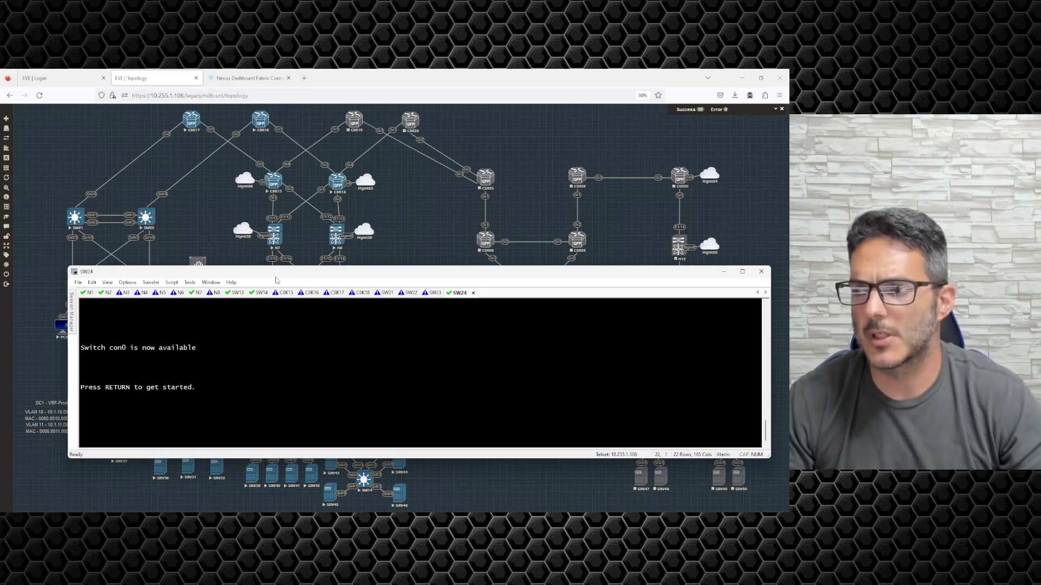
{"action": "left_click", "coordinate": [724, 271]}
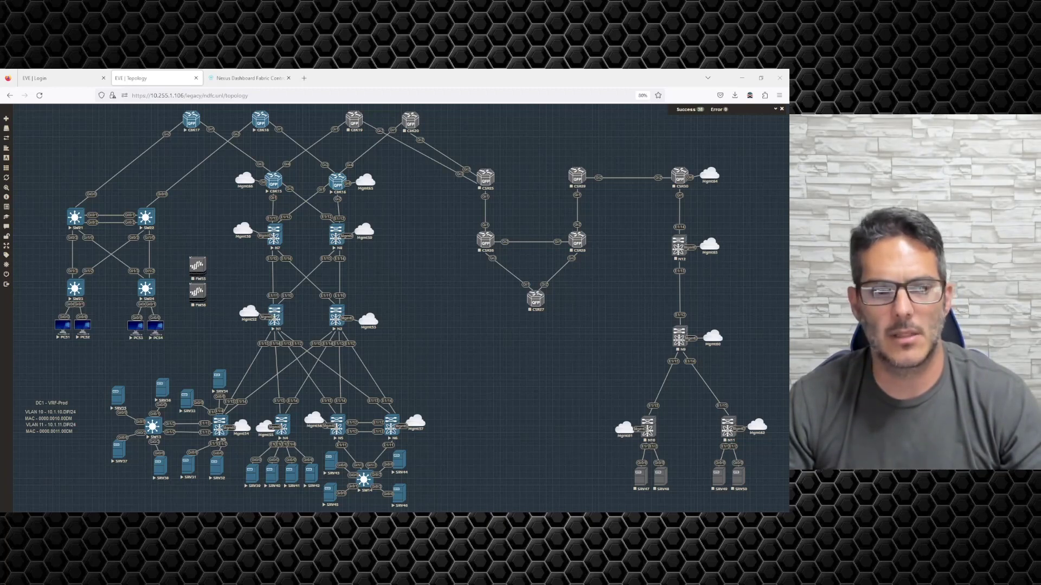
{"action": "left_click", "coordinate": [222, 78]}
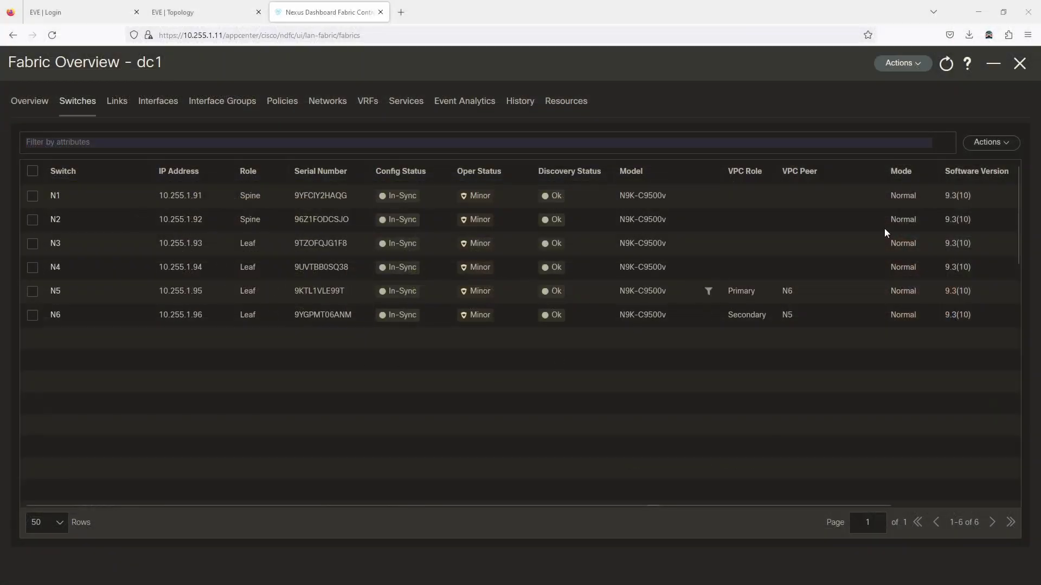
Step: Sign back in to Nexus Dashboard with the saved credentials after the session expired
{"action": "left_click", "coordinate": [995, 145]}
{"action": "left_click", "coordinate": [968, 168]}
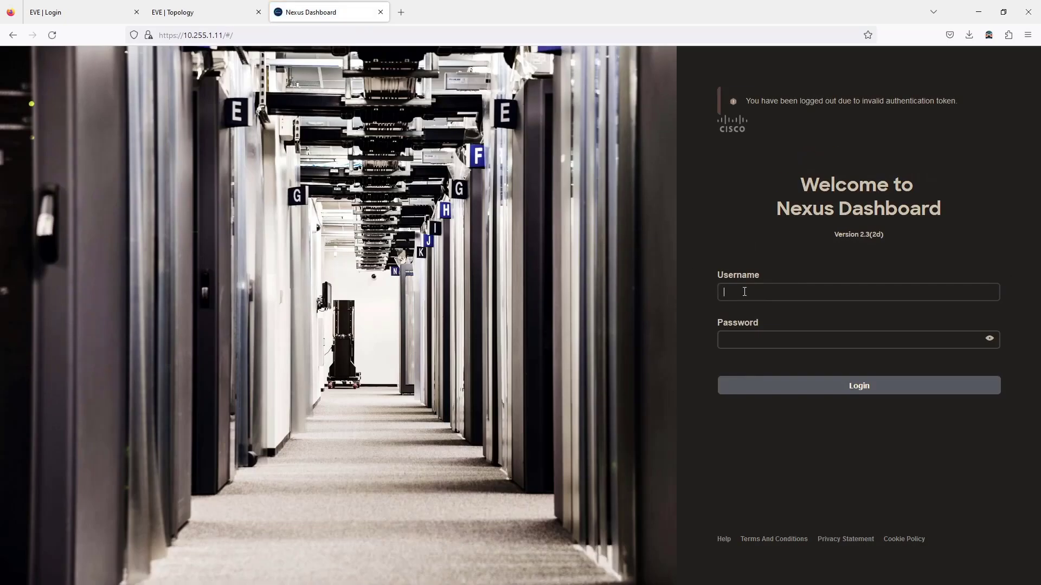
{"action": "left_click", "coordinate": [744, 292]}
{"action": "left_click", "coordinate": [748, 309]}
{"action": "left_click", "coordinate": [754, 384]}
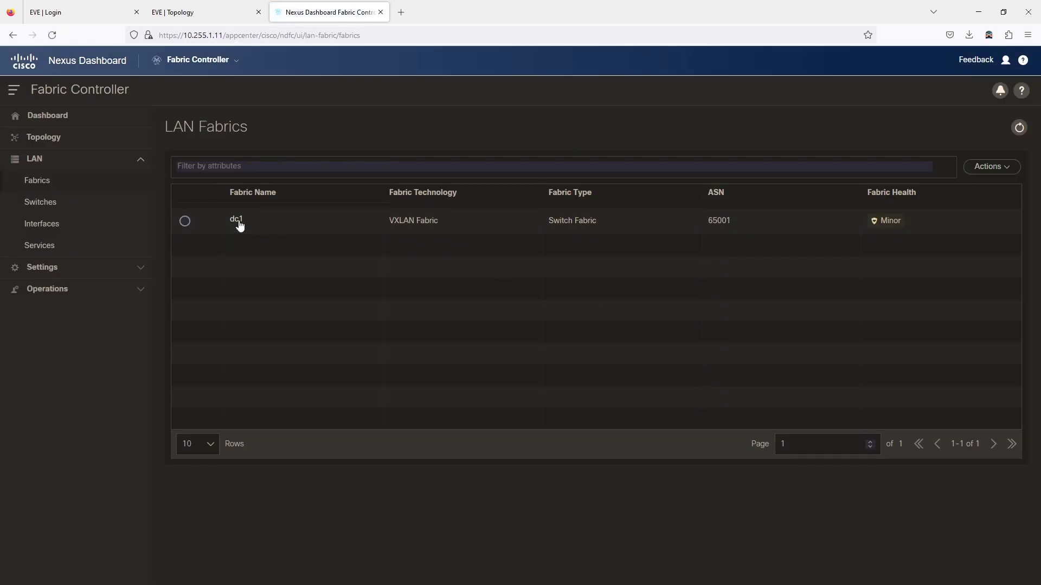
Step: Reopen the full dc1 Fabric Overview on its Switches list
{"action": "left_click", "coordinate": [240, 225]}
{"action": "left_click", "coordinate": [1014, 72]}
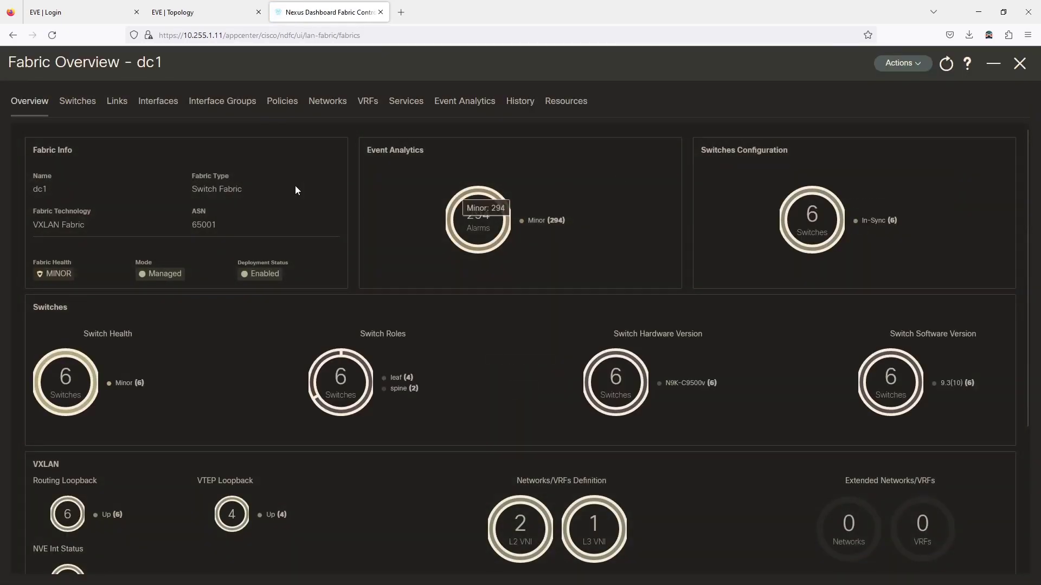
{"action": "left_click", "coordinate": [76, 103]}
Step: Start adding switches with seed IP 10.255.1.97-98 and the saved switch credentials
{"action": "left_click", "coordinate": [971, 147]}
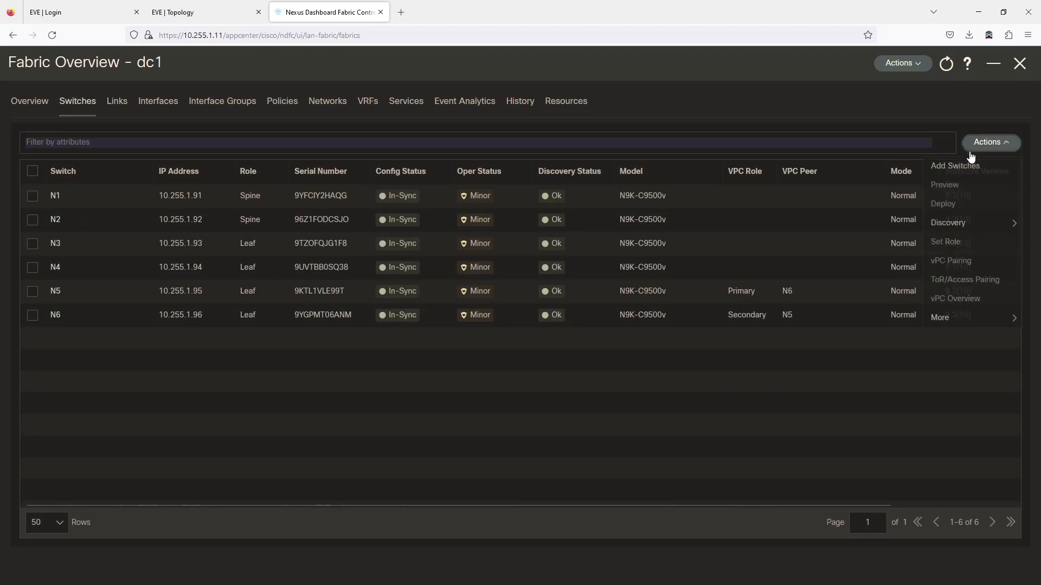
{"action": "left_click", "coordinate": [953, 167]}
{"action": "left_click", "coordinate": [278, 185]}
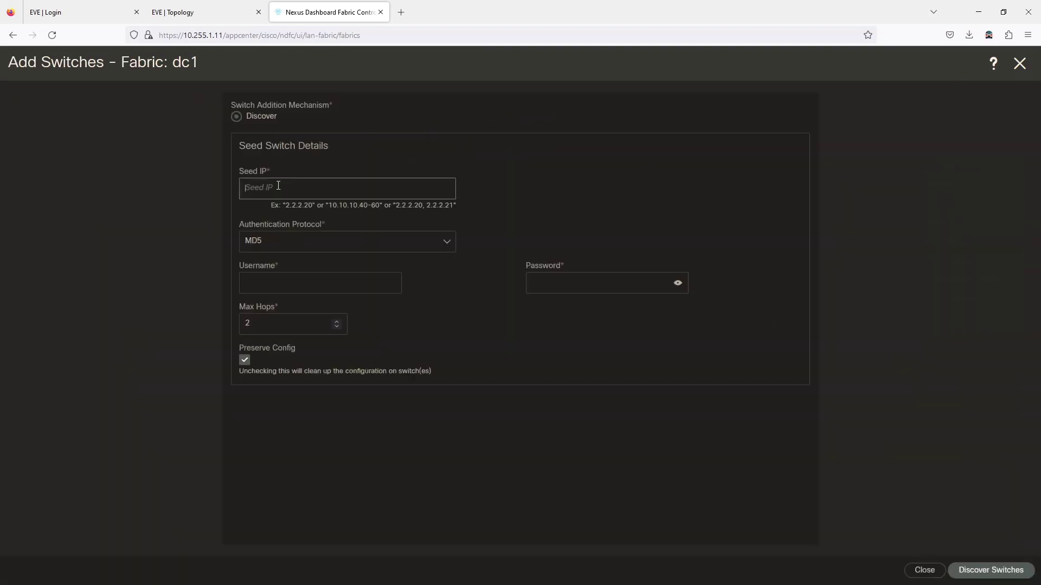
{"action": "type", "text": "10.255."}
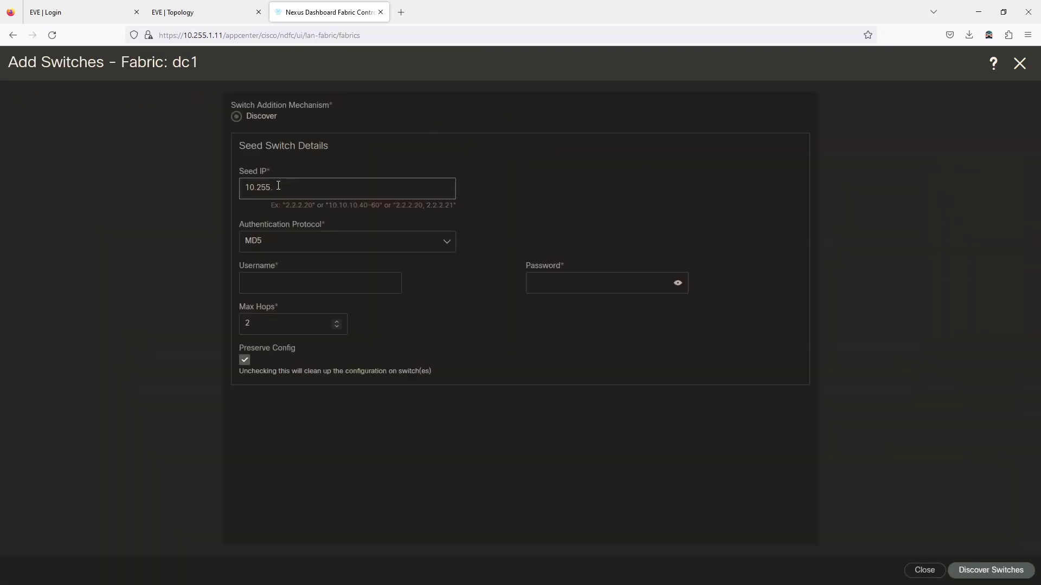
{"action": "type", "text": "1.97-98"}
{"action": "key", "text": "Tab"}
{"action": "key", "text": "Tab"}
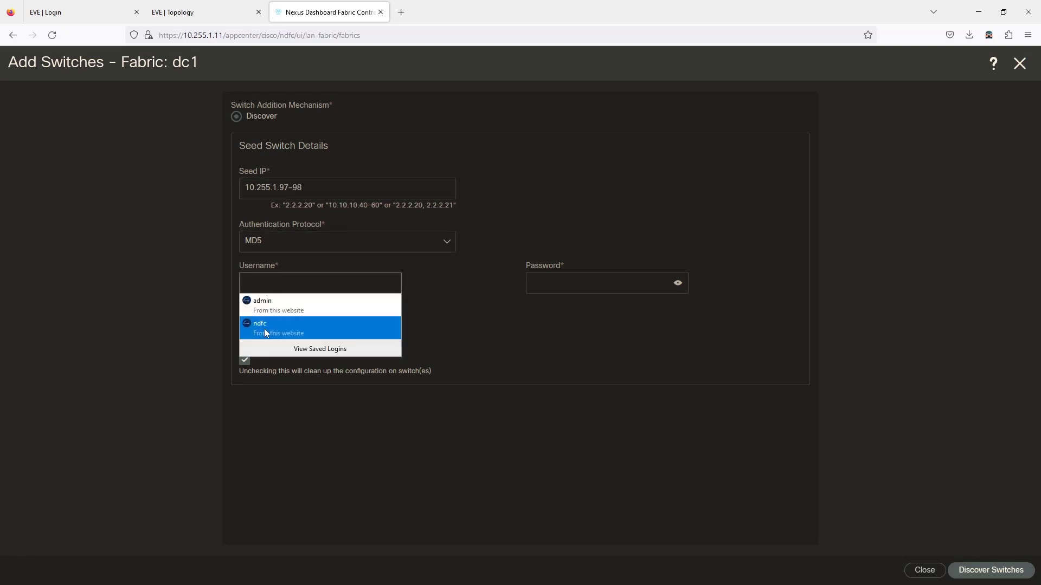
{"action": "left_click", "coordinate": [258, 328]}
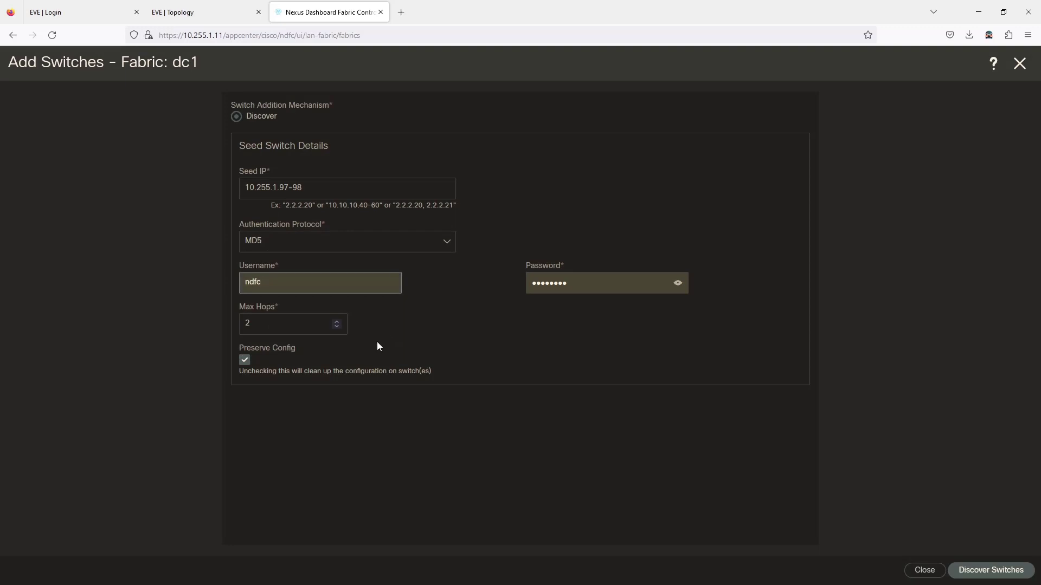
Step: Set Max Hops to 0, turn off Preserve Config, and discover the switches
{"action": "double_click", "coordinate": [336, 327]}
{"action": "left_click", "coordinate": [244, 360]}
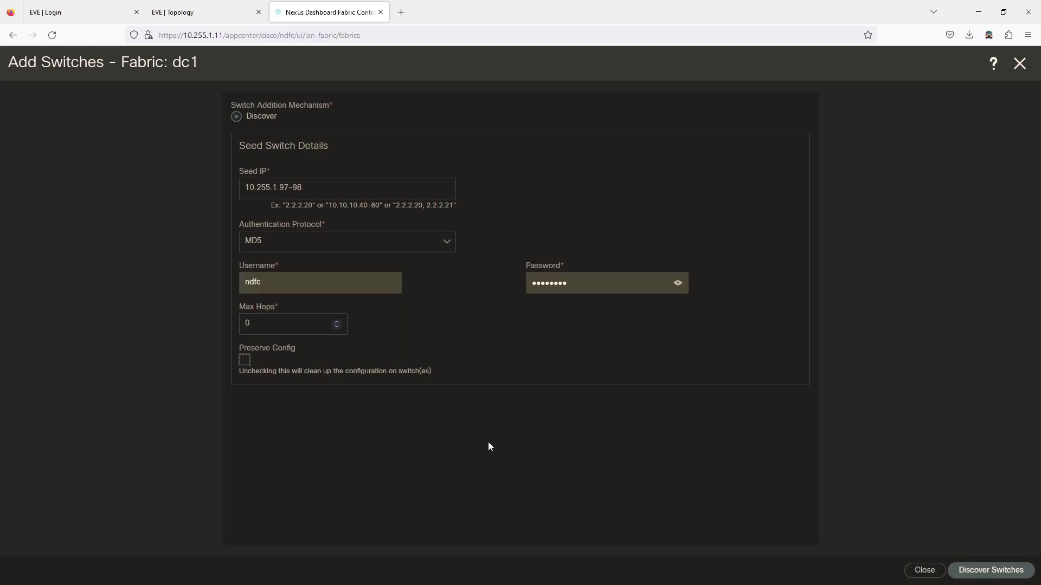
{"action": "left_click", "coordinate": [984, 570]}
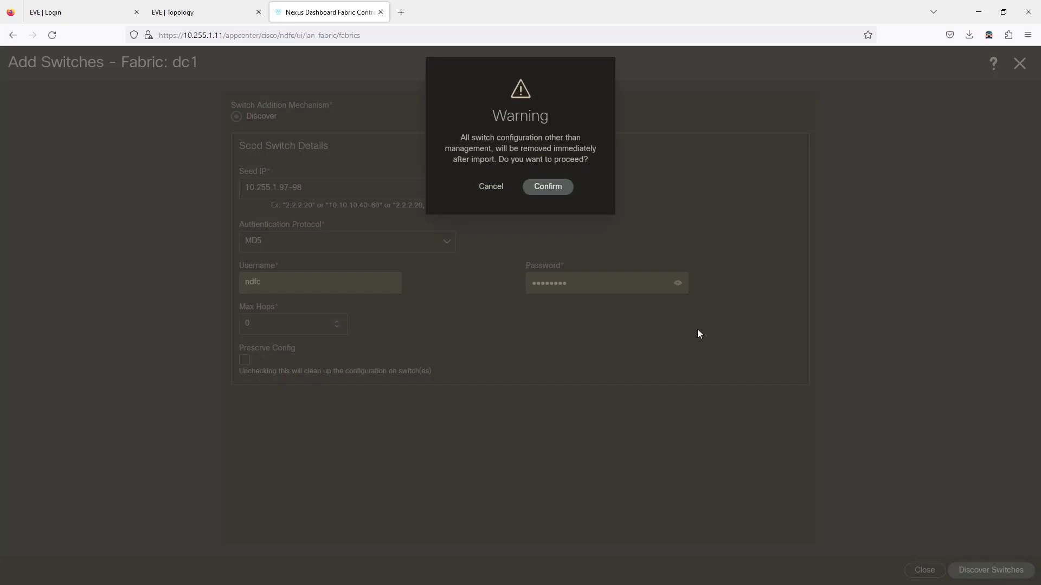
{"action": "left_click", "coordinate": [547, 186]}
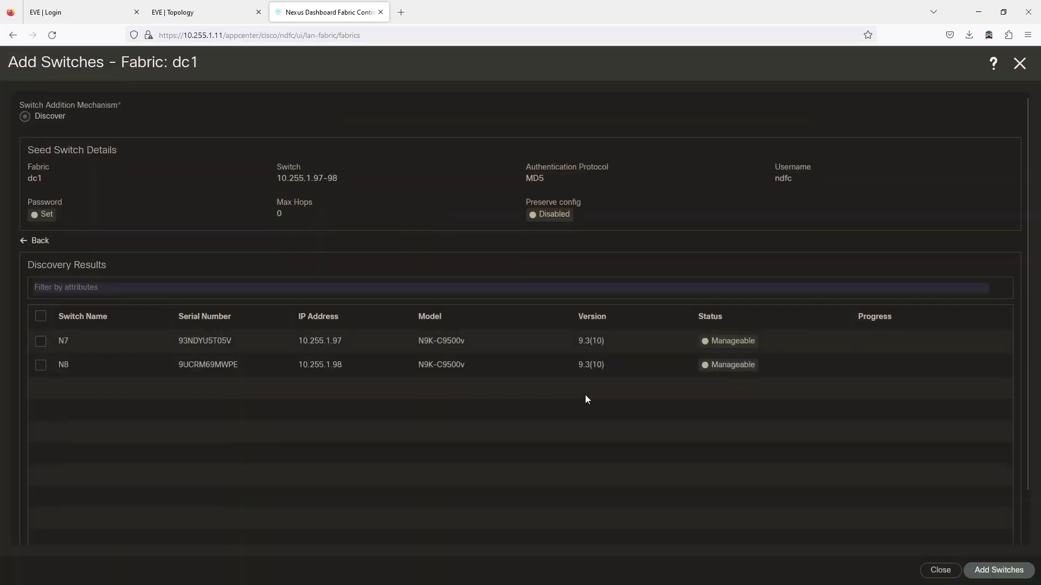
Step: Select both discovered switches N7 and N8 and add them to dc1
{"action": "left_click", "coordinate": [41, 316]}
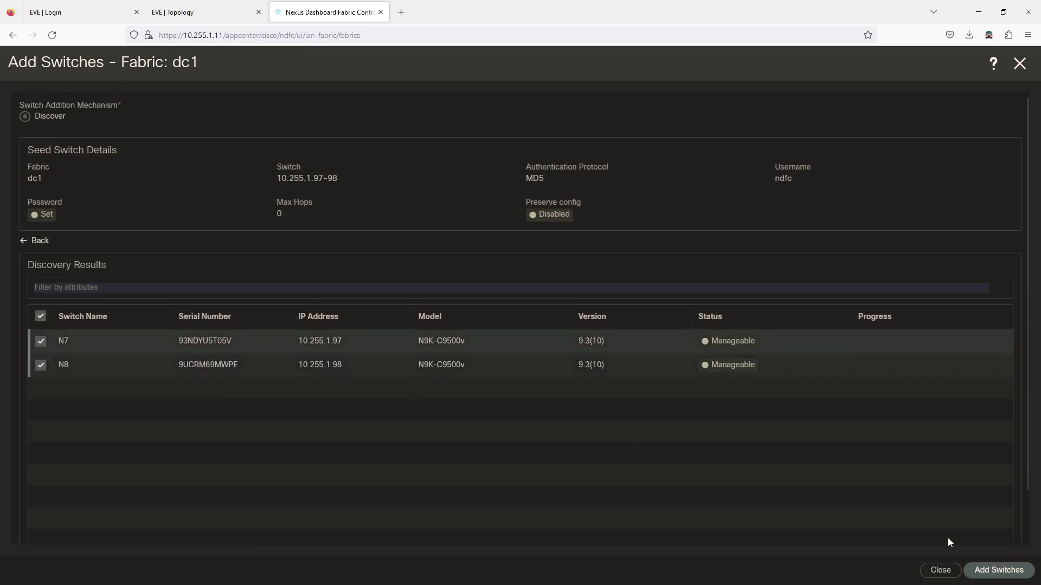
{"action": "left_click", "coordinate": [1002, 570]}
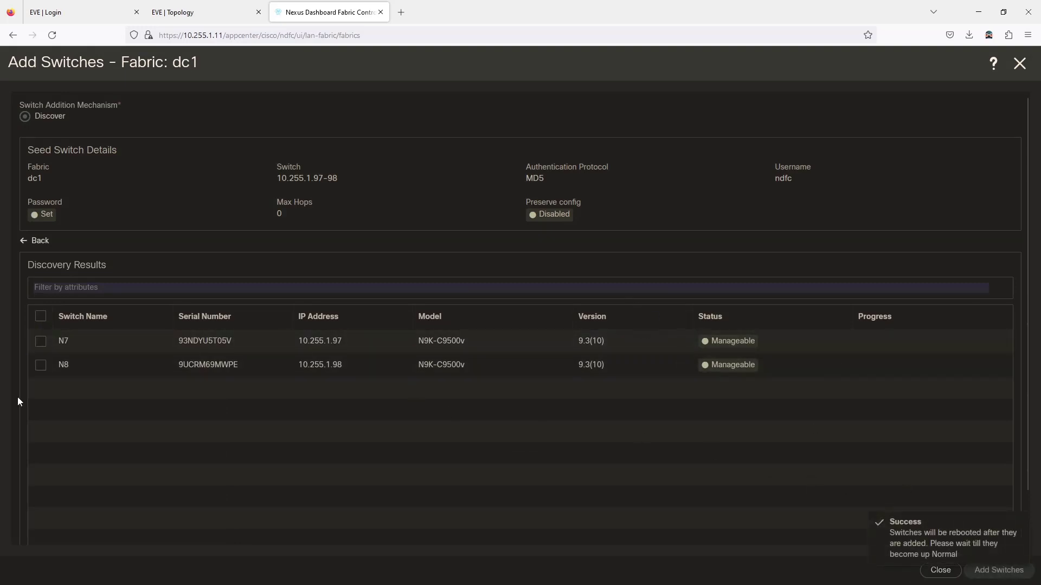
{"action": "left_click_drag", "start_coordinate": [0, 245], "coordinate": [145, 67]}
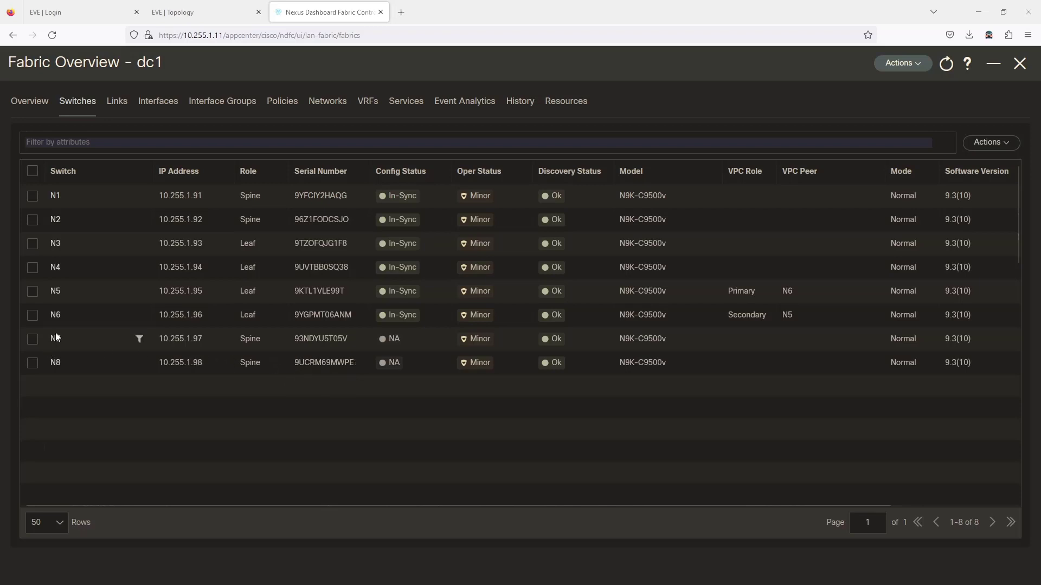
Step: Assign the Border role to N7 and N8 and acknowledge the warning
{"action": "left_click", "coordinate": [33, 340]}
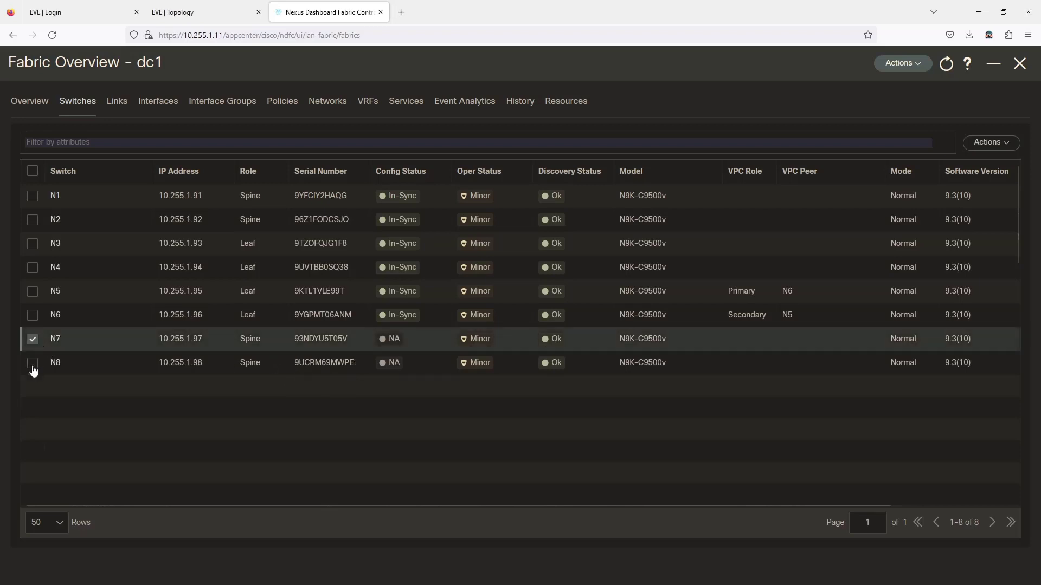
{"action": "left_click", "coordinate": [32, 364]}
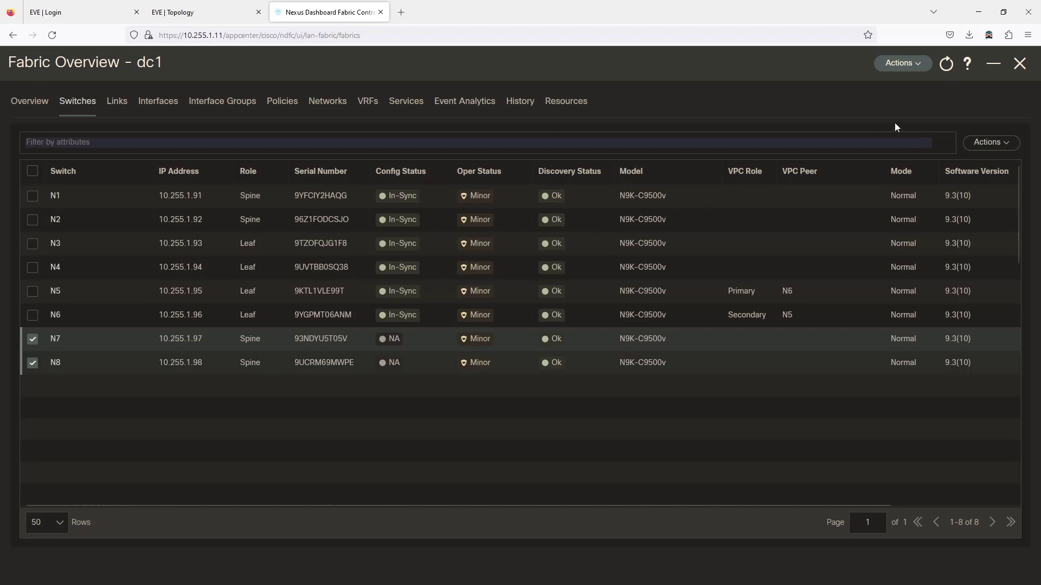
{"action": "left_click", "coordinate": [986, 144]}
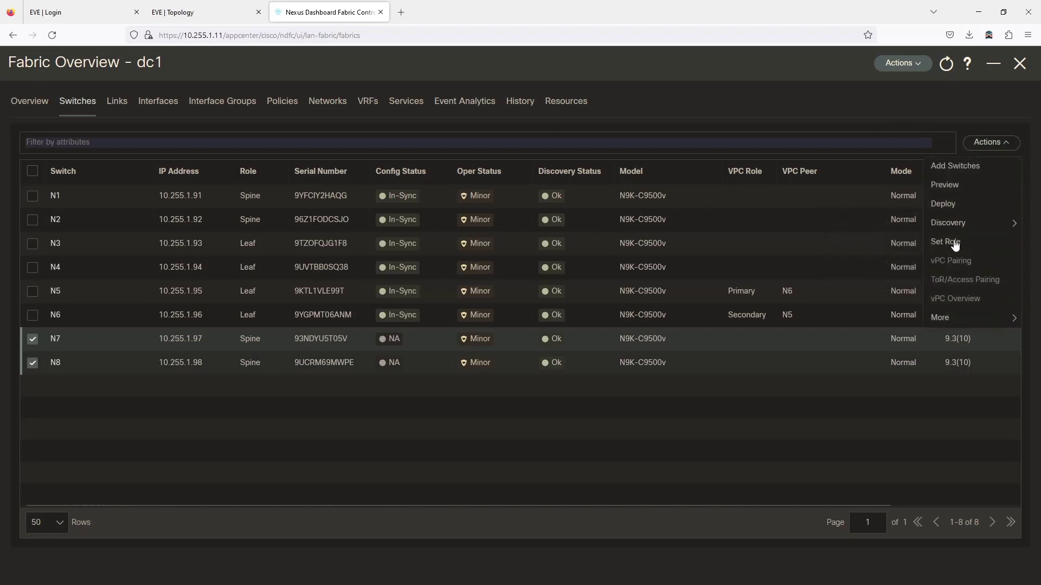
{"action": "left_click", "coordinate": [955, 242]}
{"action": "left_click", "coordinate": [423, 171]}
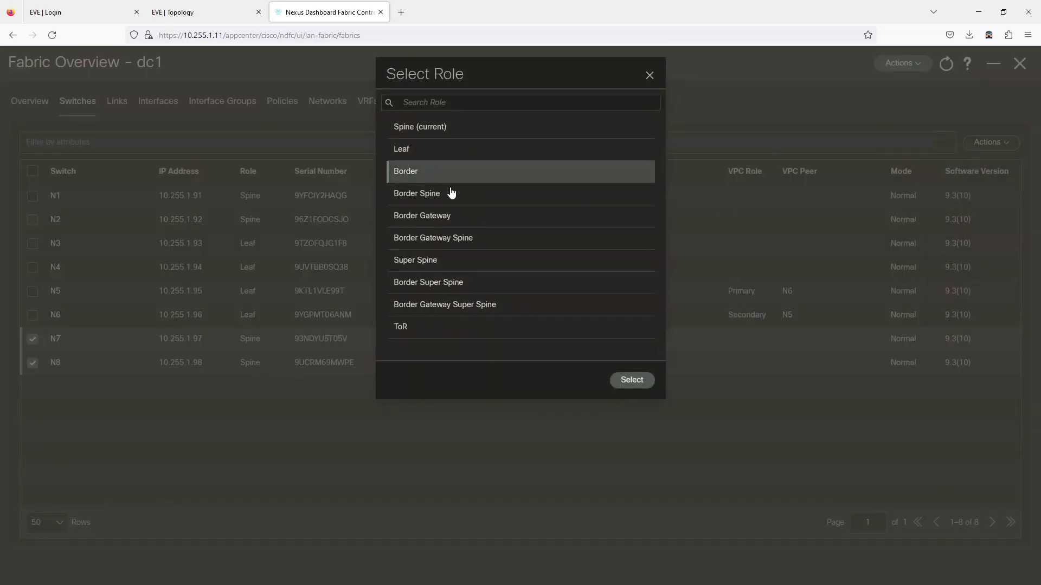
{"action": "left_click", "coordinate": [631, 385]}
{"action": "left_click", "coordinate": [526, 186]}
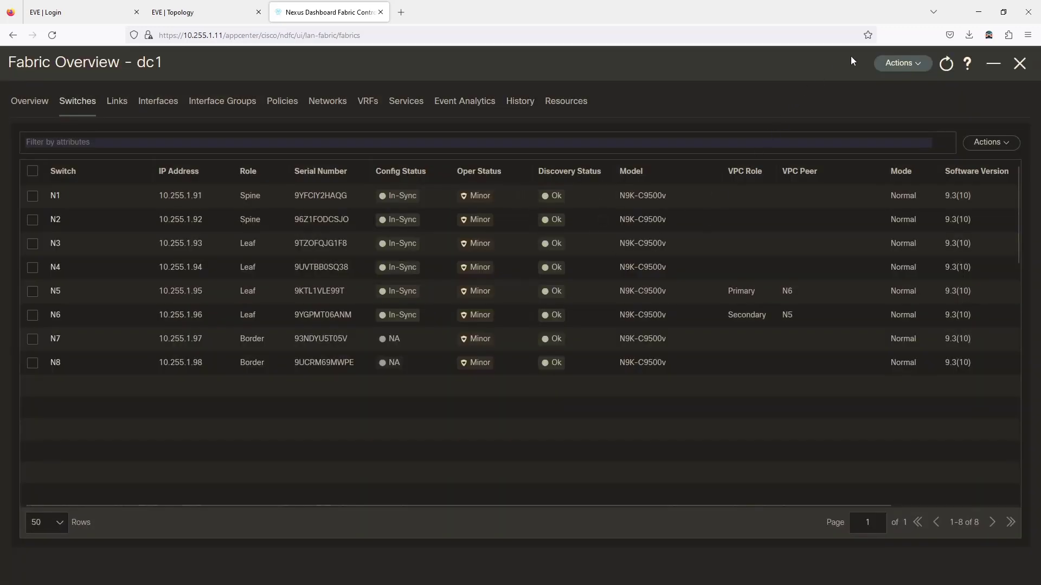
{"action": "left_click", "coordinate": [897, 63]}
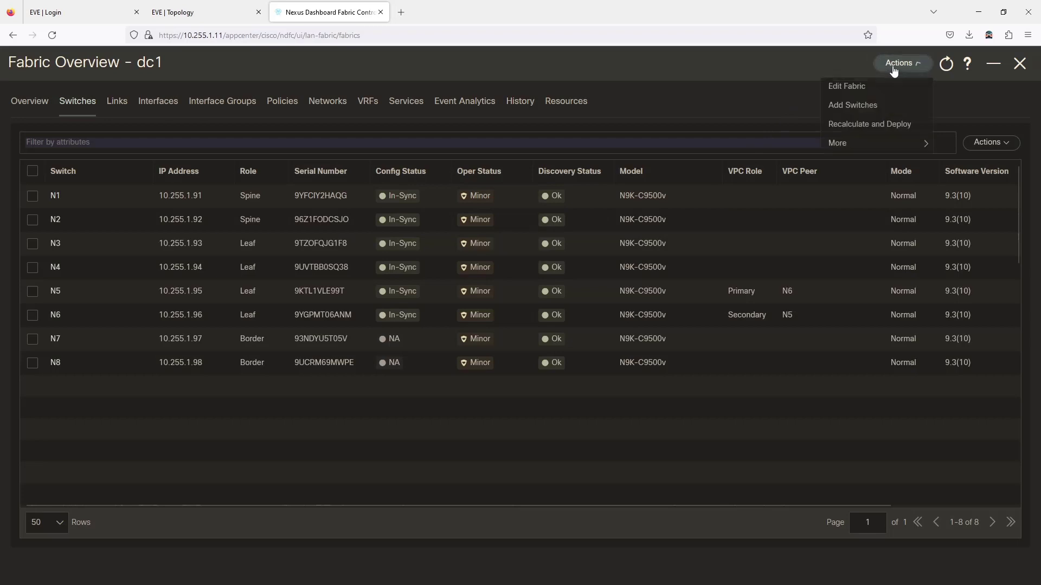
Step: Recalculate the dc1 configuration and open N7's pending configuration preview
{"action": "left_click", "coordinate": [857, 125]}
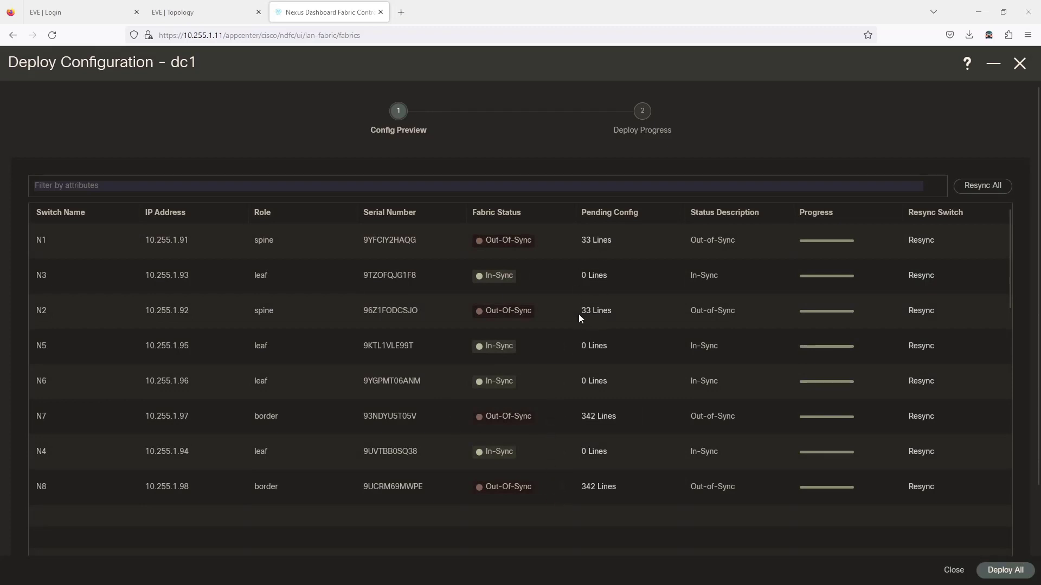
{"action": "left_click", "coordinate": [594, 417]}
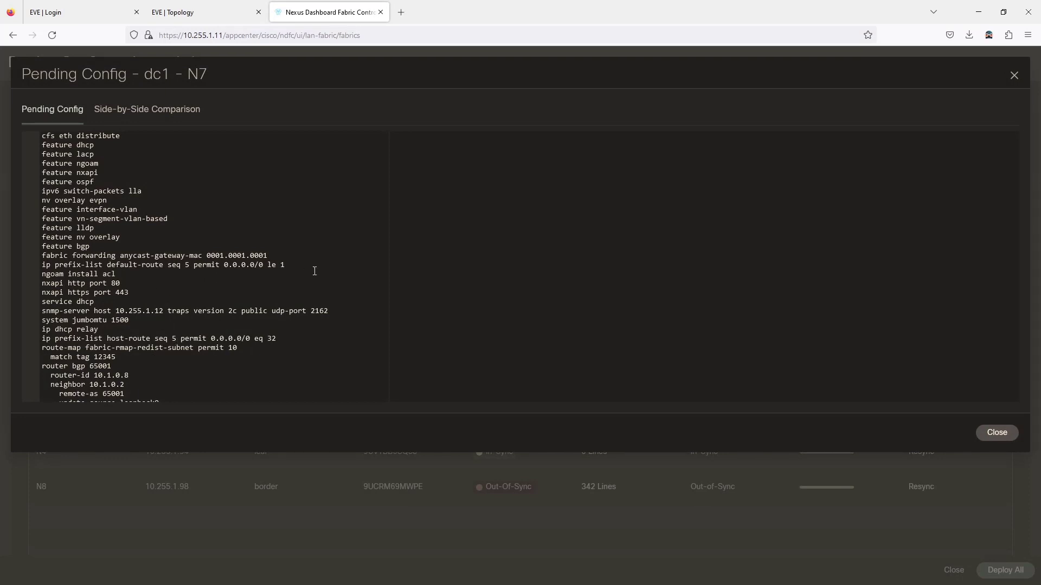
{"action": "left_click_drag", "start_coordinate": [314, 271], "coordinate": [125, 266]}
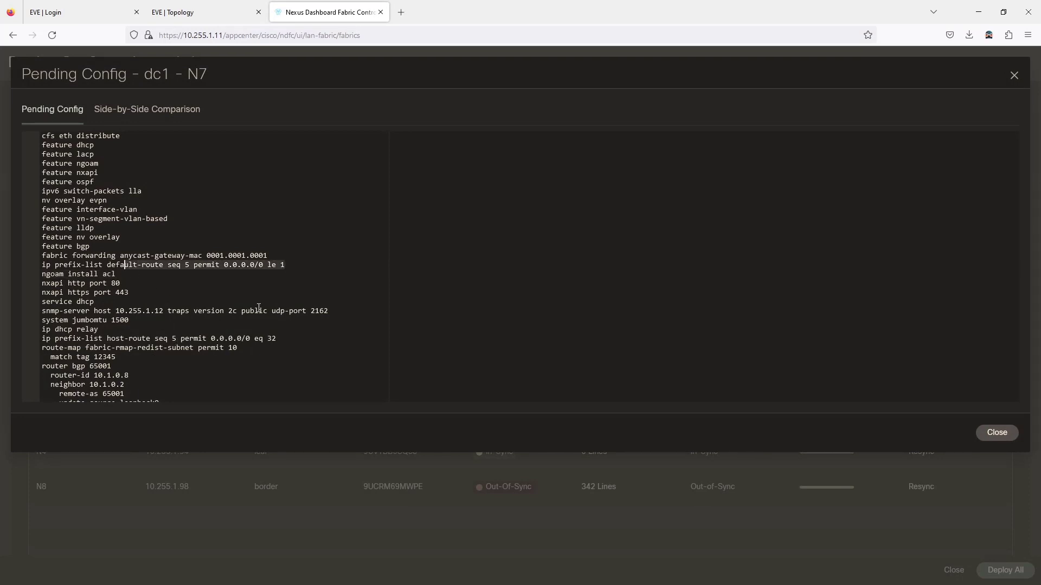
{"action": "left_click", "coordinate": [286, 311]}
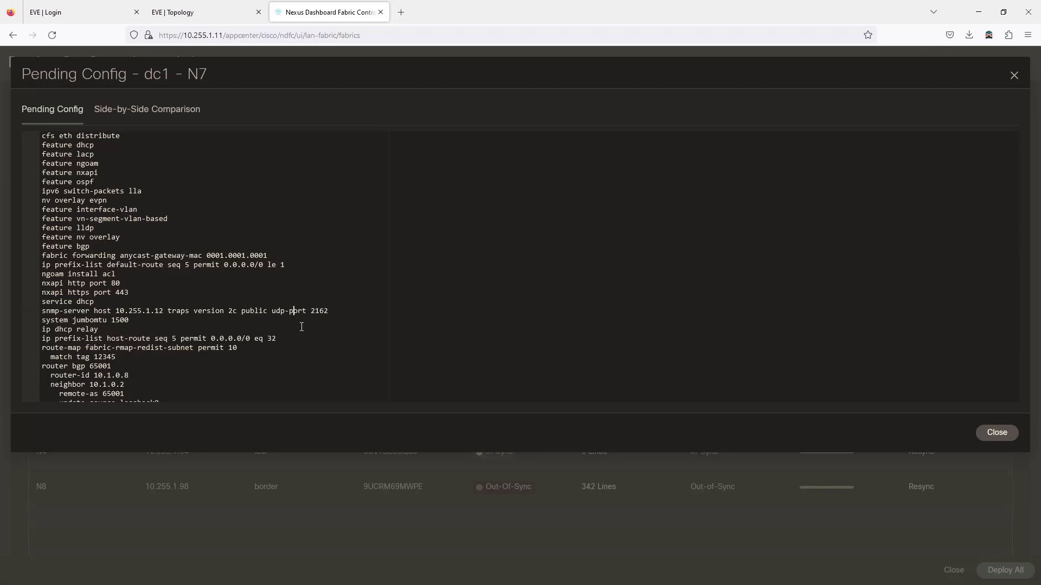
Step: Scroll through N7's pending config lines and close the preview
{"action": "scroll", "coordinate": [302, 326], "scroll_direction": "down", "scroll_amount": 3}
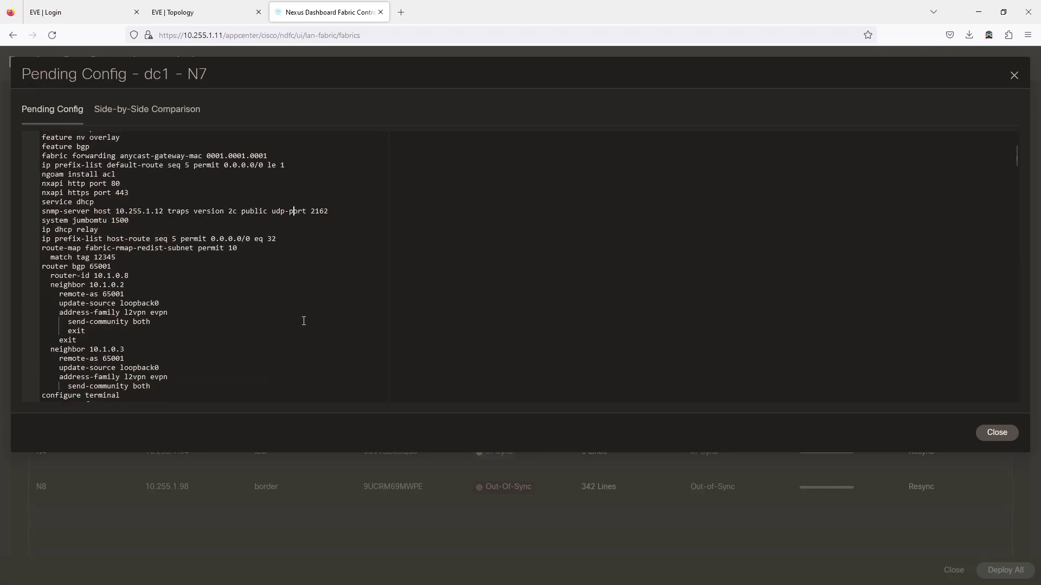
{"action": "scroll", "coordinate": [303, 321], "scroll_direction": "down", "scroll_amount": 8}
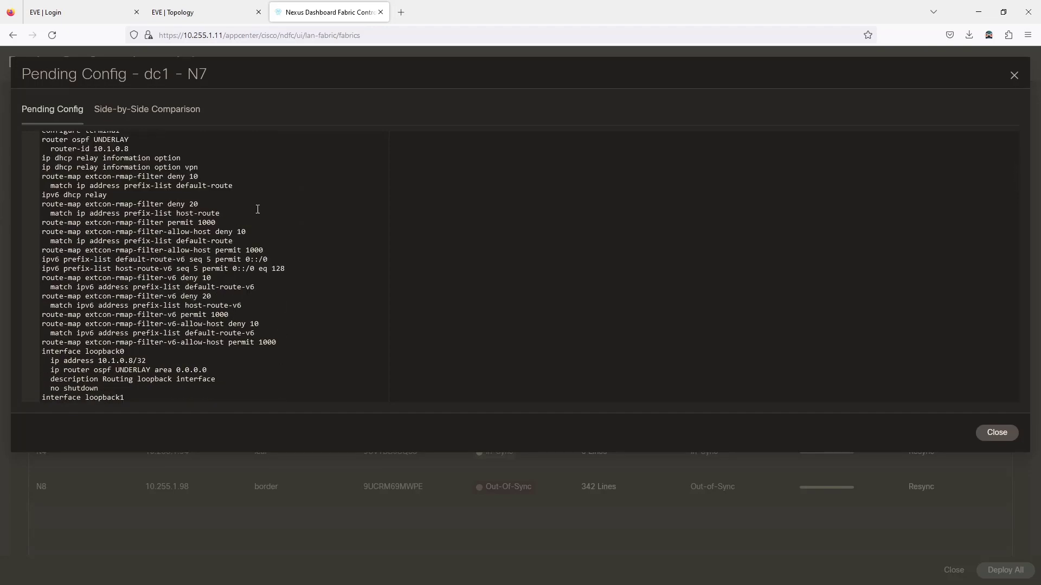
{"action": "scroll", "coordinate": [244, 204], "scroll_direction": "down", "scroll_amount": 20}
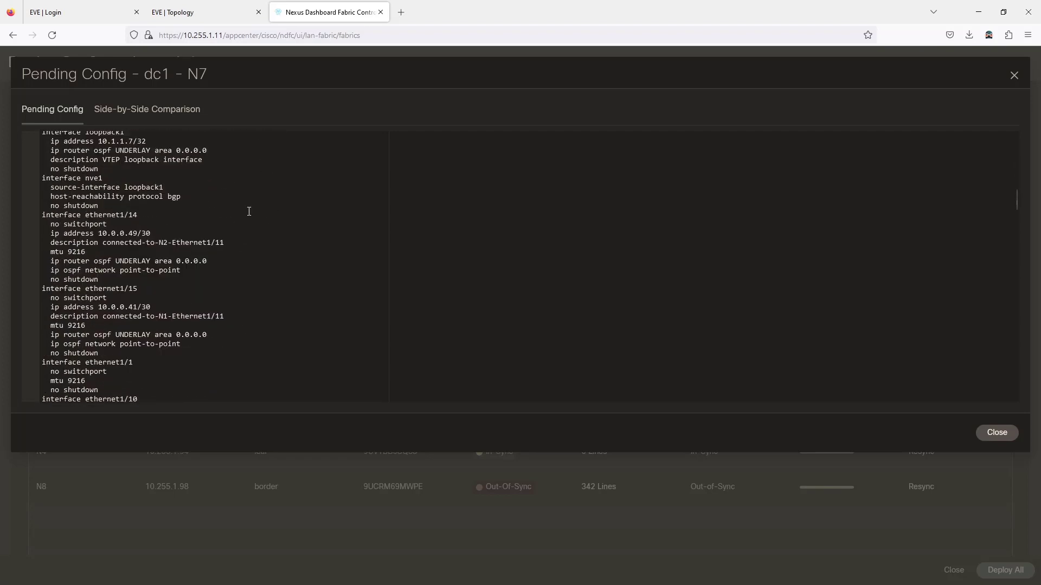
{"action": "scroll", "coordinate": [254, 211], "scroll_direction": "down", "scroll_amount": 2}
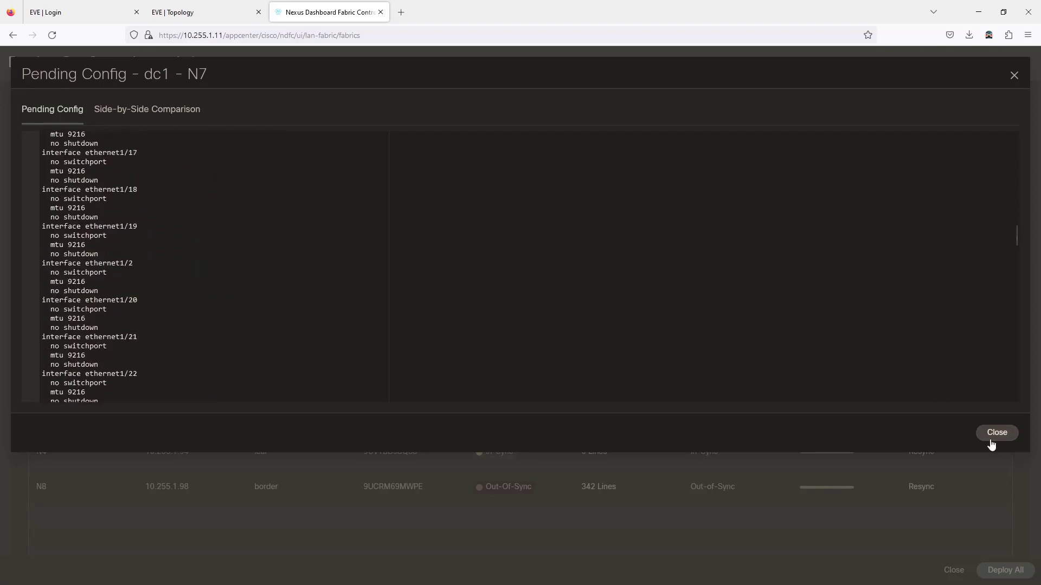
{"action": "left_click", "coordinate": [993, 437]}
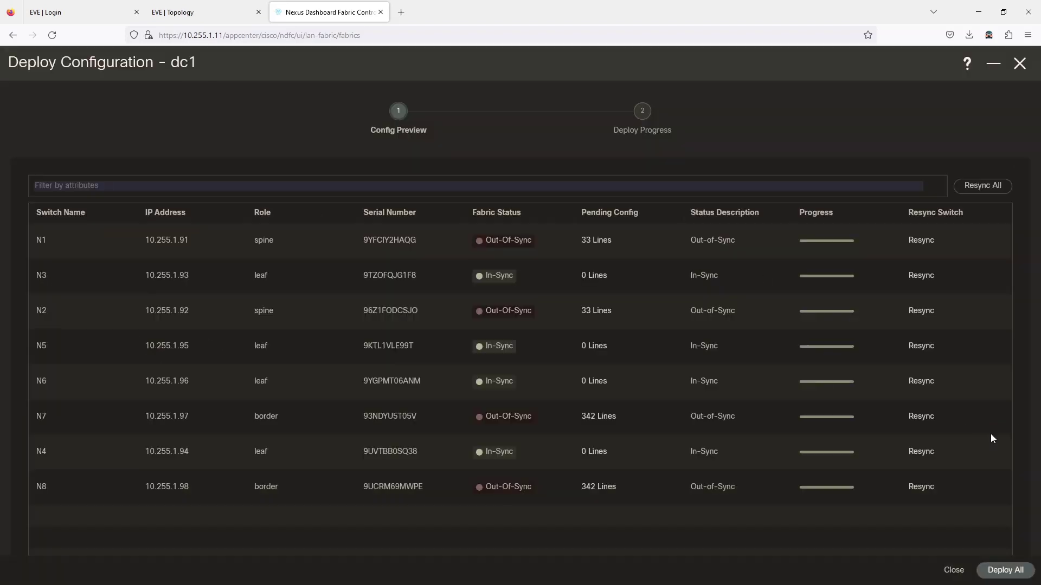
Step: Deploy all pending configuration to the dc1 switches and close the finished progress window
{"action": "left_click", "coordinate": [1006, 571]}
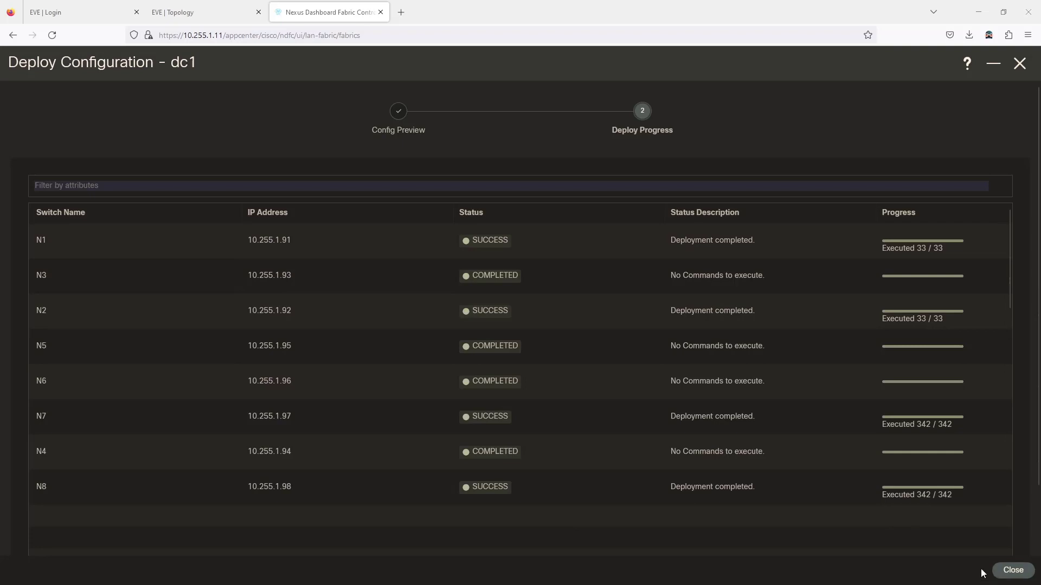
{"action": "left_click", "coordinate": [1012, 570]}
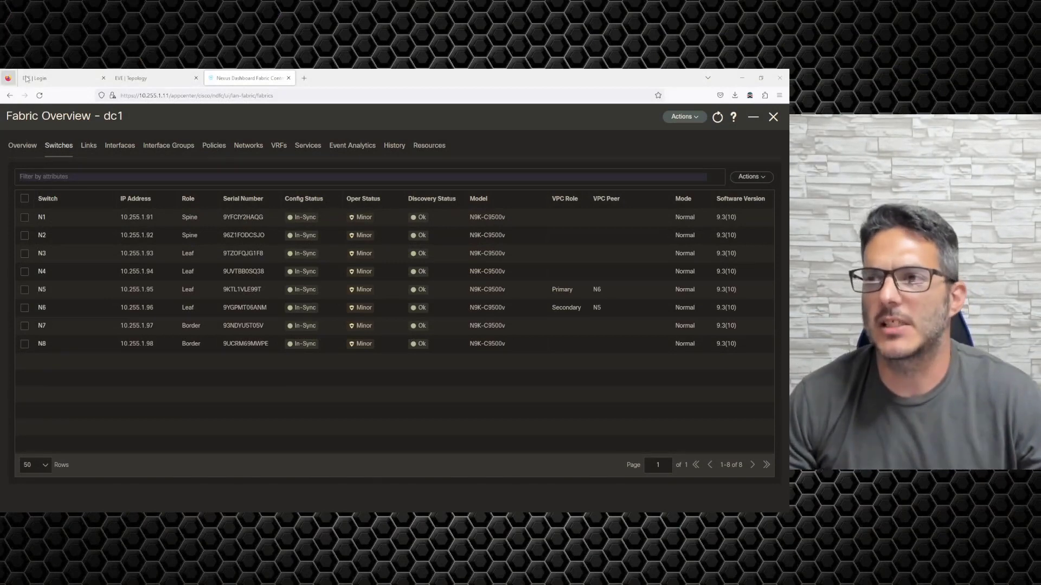
Step: Switch to the EVE-NG topology tab and bring the SecureCRT console window onto this screen
{"action": "left_click", "coordinate": [160, 84]}
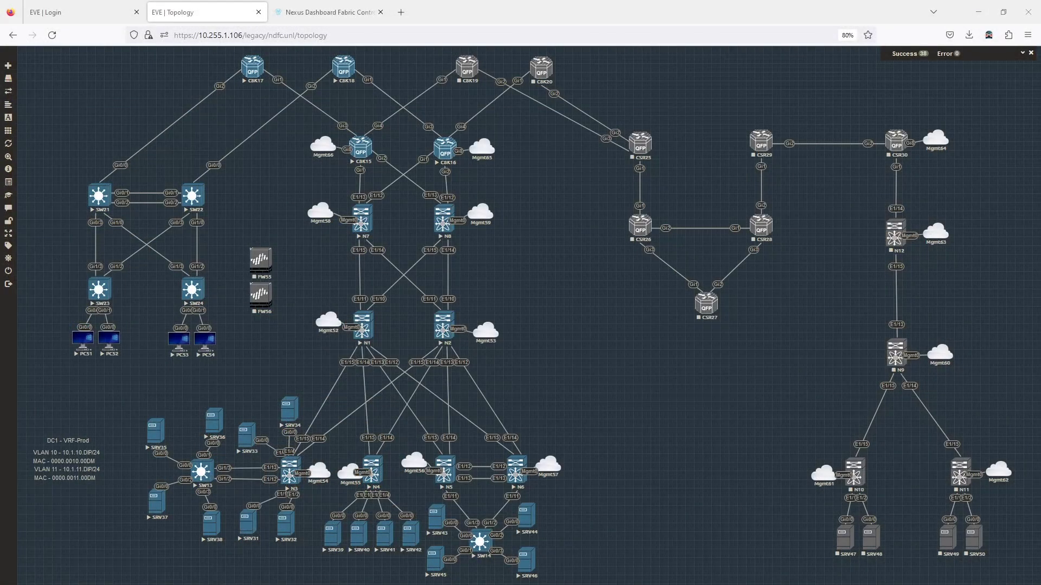
{"action": "left_click_drag", "start_coordinate": [0, 306], "coordinate": [450, 208]}
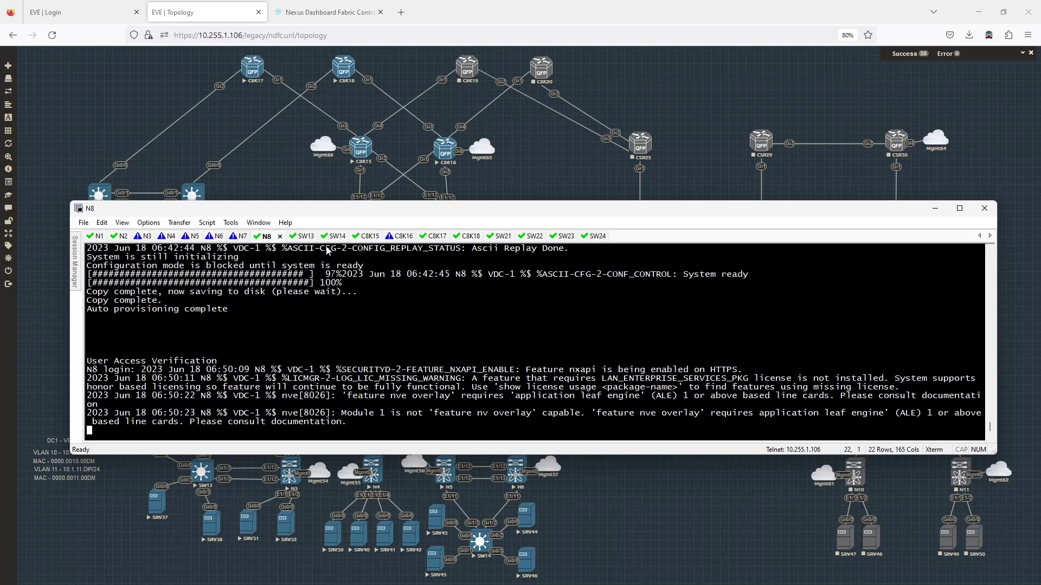
Step: On the C8K15 console, enter enable mode and list the interface brief
{"action": "left_click", "coordinate": [368, 237]}
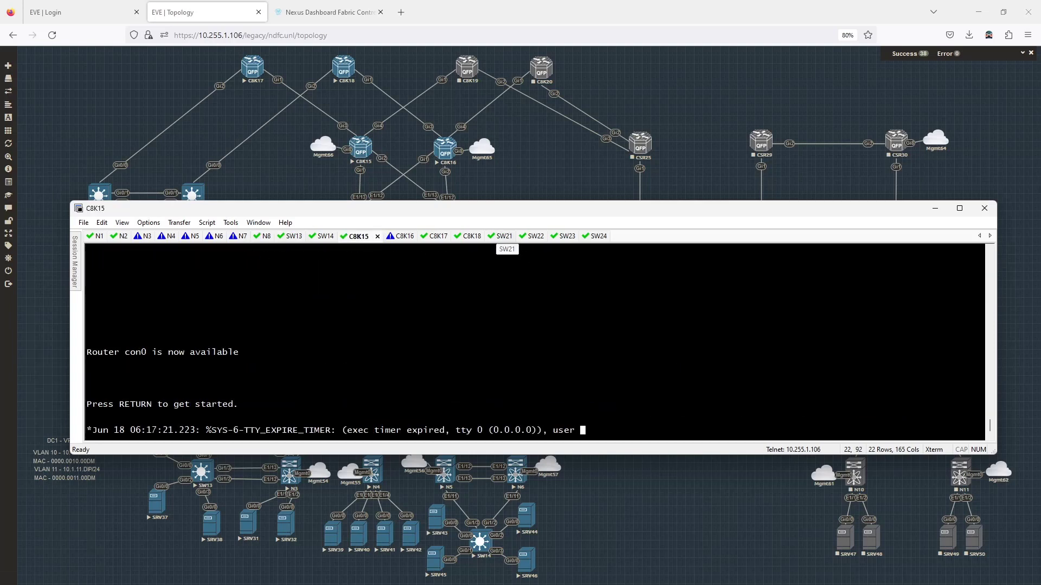
{"action": "key", "text": "Return"}
{"action": "type", "text": "en"}
{"action": "key", "text": "Return"}
{"action": "type", "text": "show ip int br"}
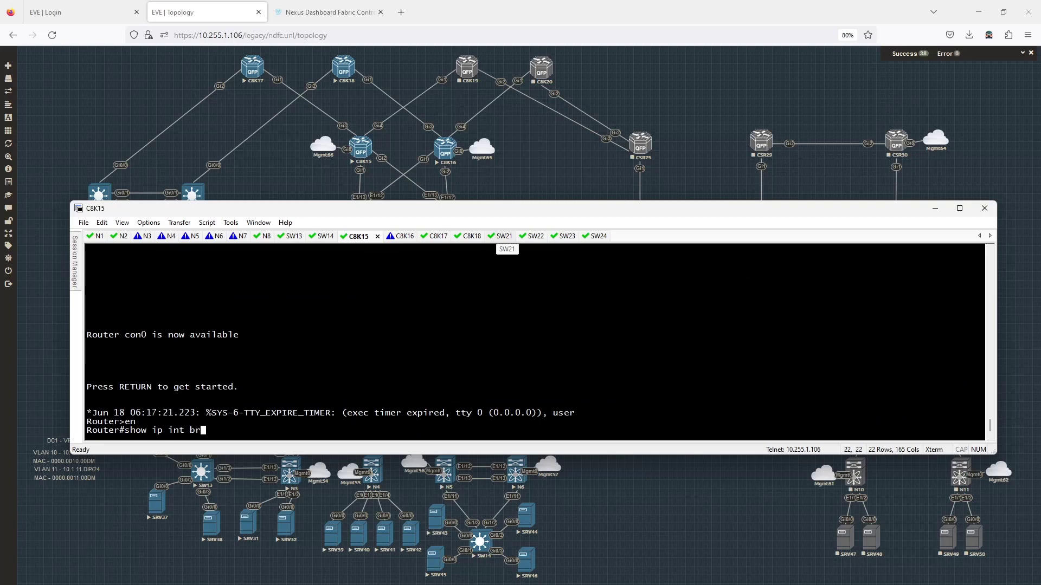
{"action": "key", "text": "Return"}
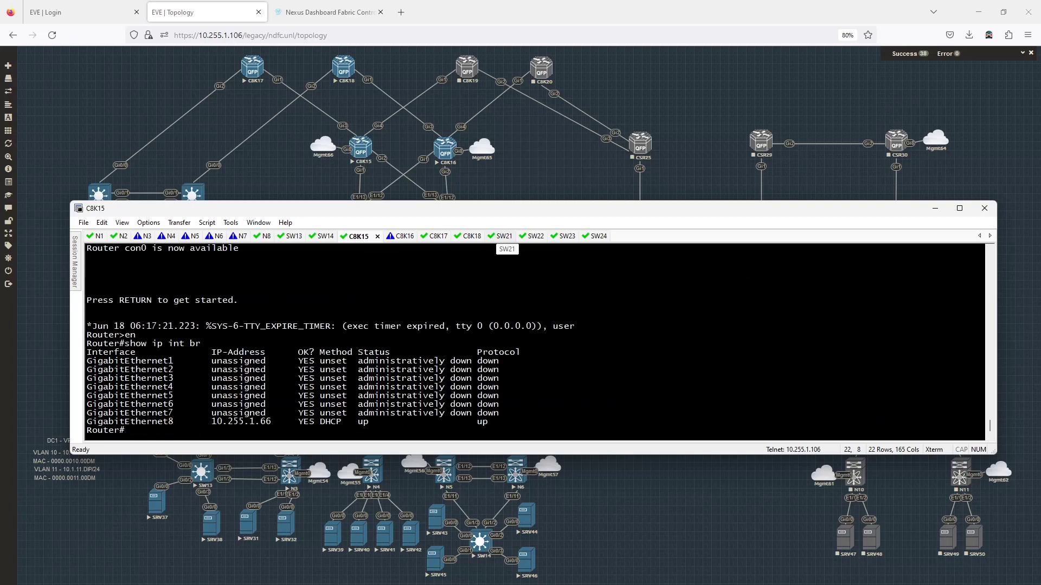
Step: Set hostname C8K15 and give GigabitEthernet8 address 10.255.1.15 255.255.255.0
{"action": "type", "text": "conf t"}
{"action": "key", "text": "Return"}
{"action": "type", "text": "hostn "}
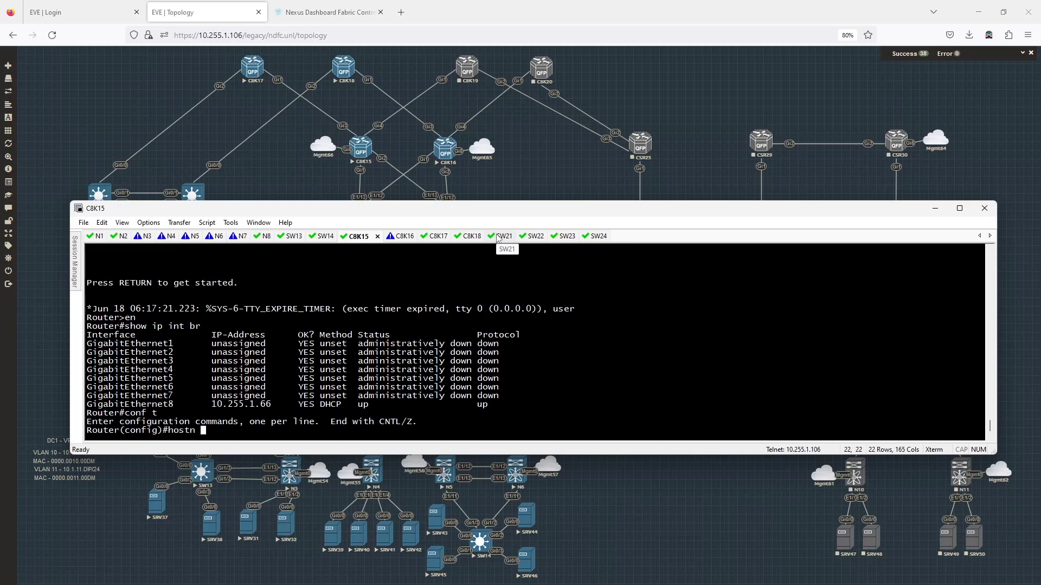
{"action": "type", "text": "C8K15"}
{"action": "key", "text": "Return"}
{"action": "type", "text": "int g8"}
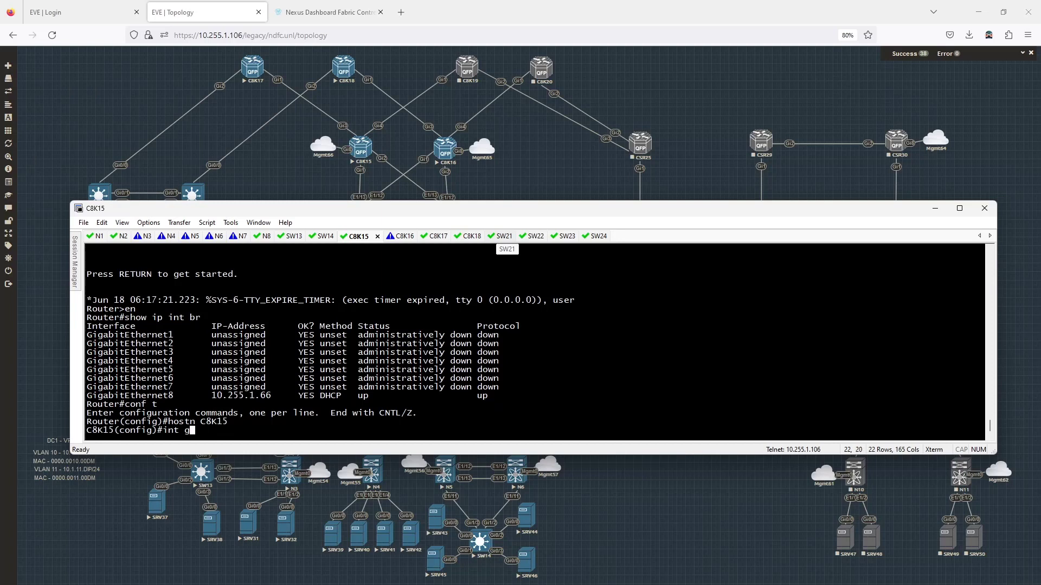
{"action": "key", "text": "Return"}
{"action": "type", "text": "ip add 10."}
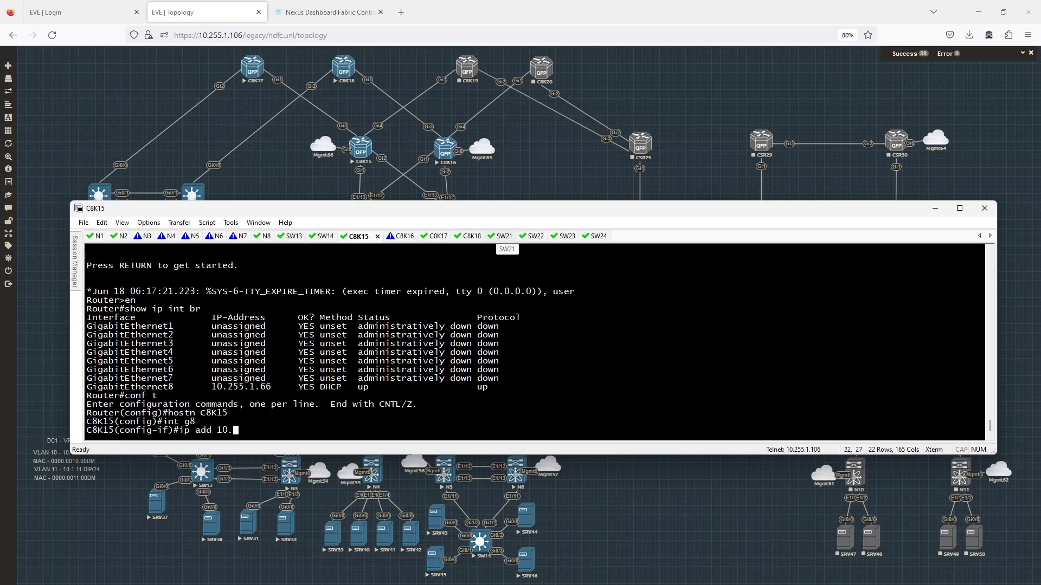
{"action": "type", "text": "255.1.15 255.255.255.0"}
{"action": "key", "text": "Return"}
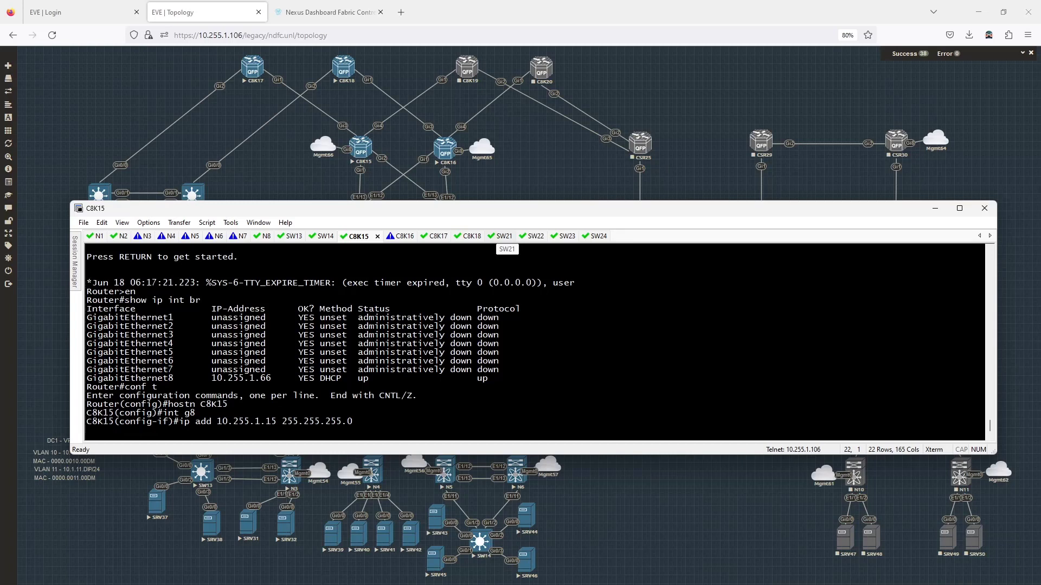
{"action": "type", "text": "exit"}
{"action": "key", "text": "Return"}
Step: Create a privilege-15 local user with a plain password
{"action": "type", "text": "usern"}
{"action": "key", "text": "Tab"}
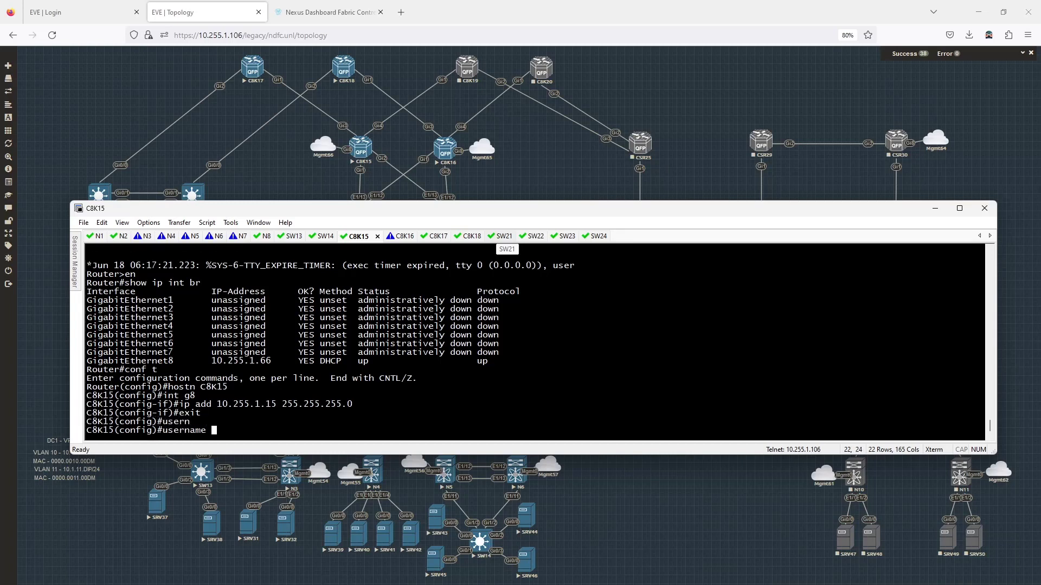
{"action": "type", "text": "ndfc pri"}
{"action": "key", "text": "Tab"}
{"action": "type", "text": "15 pas"}
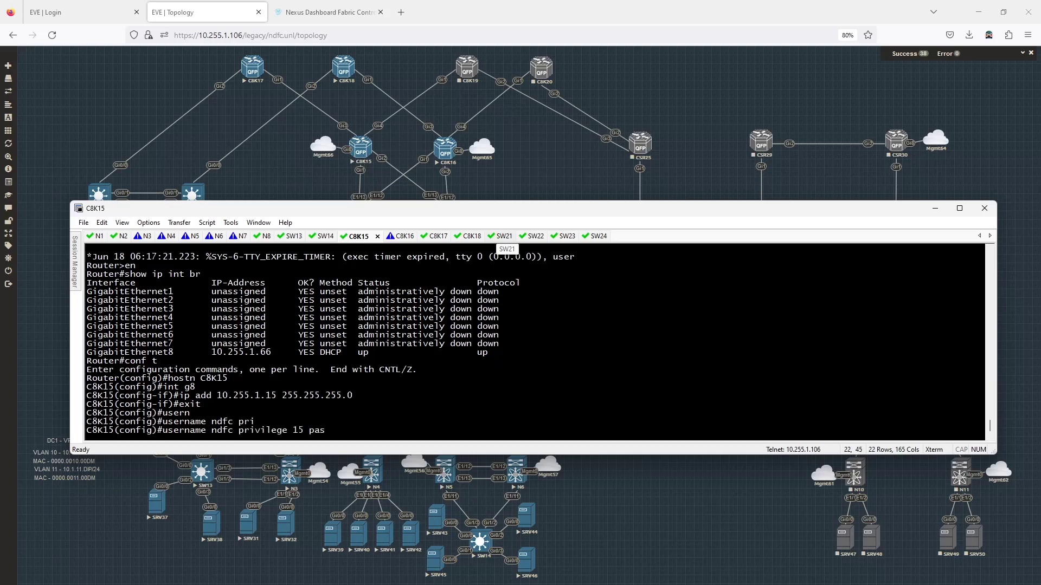
{"action": "key", "text": "Tab"}
{"action": "type", "text": "P@ssw0rd"}
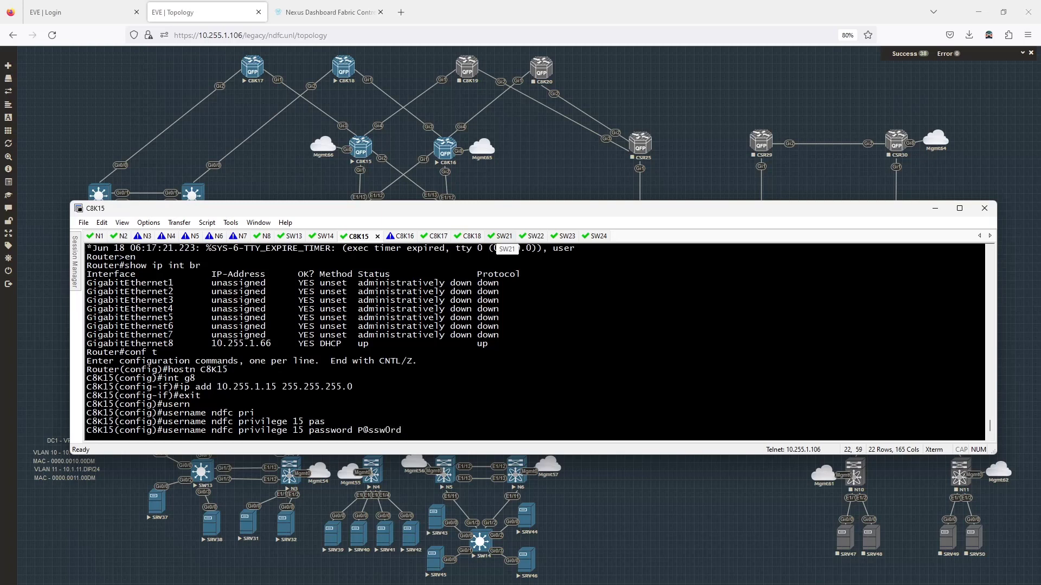
{"action": "key", "text": "Return"}
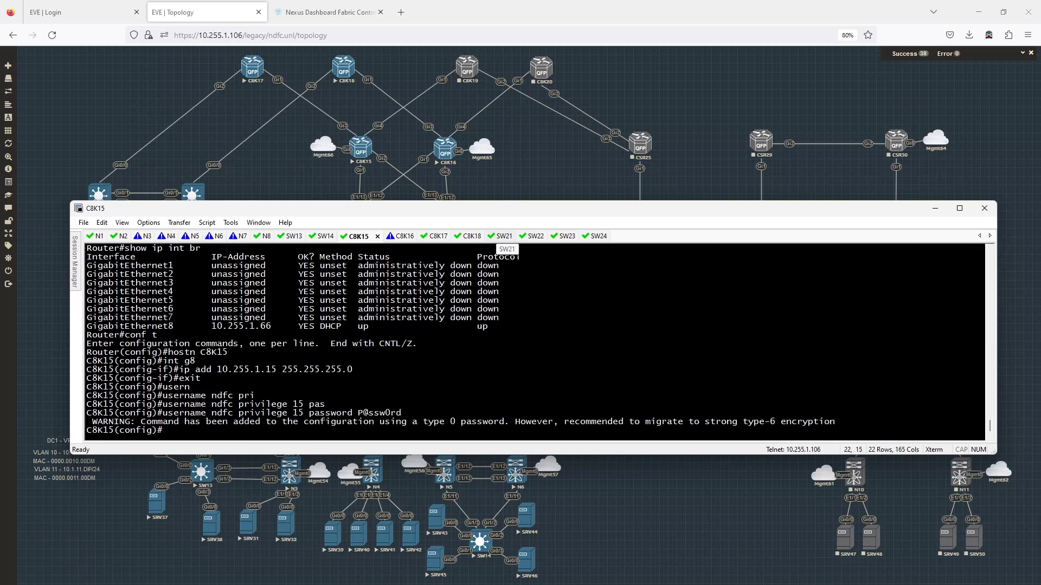
{"action": "key", "text": "Return"}
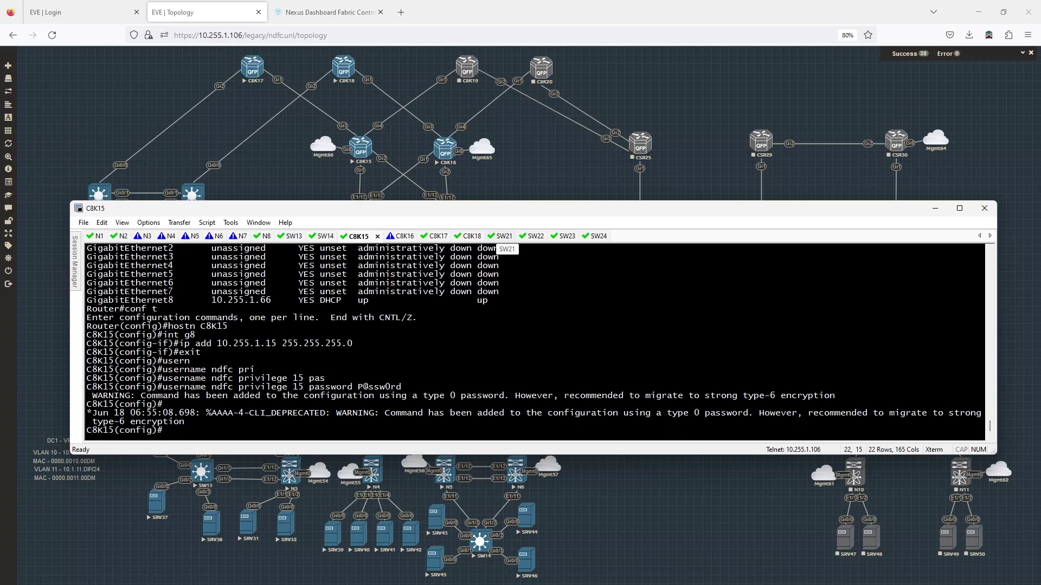
Step: Try re-entering the local user command with a secret instead of a password
{"action": "key", "text": "Up"}
{"action": "key", "text": "BackSpace"}
{"action": "key", "text": "BackSpace"}
{"action": "key", "text": "BackSpace"}
{"action": "key", "text": "BackSpace"}
{"action": "key", "text": "BackSpace"}
{"action": "key", "text": "BackSpace"}
{"action": "key", "text": "BackSpace"}
{"action": "key", "text": "BackSpace"}
{"action": "key", "text": "BackSpace"}
{"action": "key", "text": "BackSpace"}
{"action": "key", "text": "BackSpace"}
{"action": "key", "text": "BackSpace"}
{"action": "key", "text": "BackSpace"}
{"action": "key", "text": "BackSpace"}
{"action": "key", "text": "BackSpace"}
{"action": "key", "text": "BackSpace"}
{"action": "key", "text": "BackSpace"}
{"action": "key", "text": "BackSpace"}
{"action": "key", "text": "BackSpace"}
{"action": "key", "text": "BackSpace"}
{"action": "key", "text": "Up"}
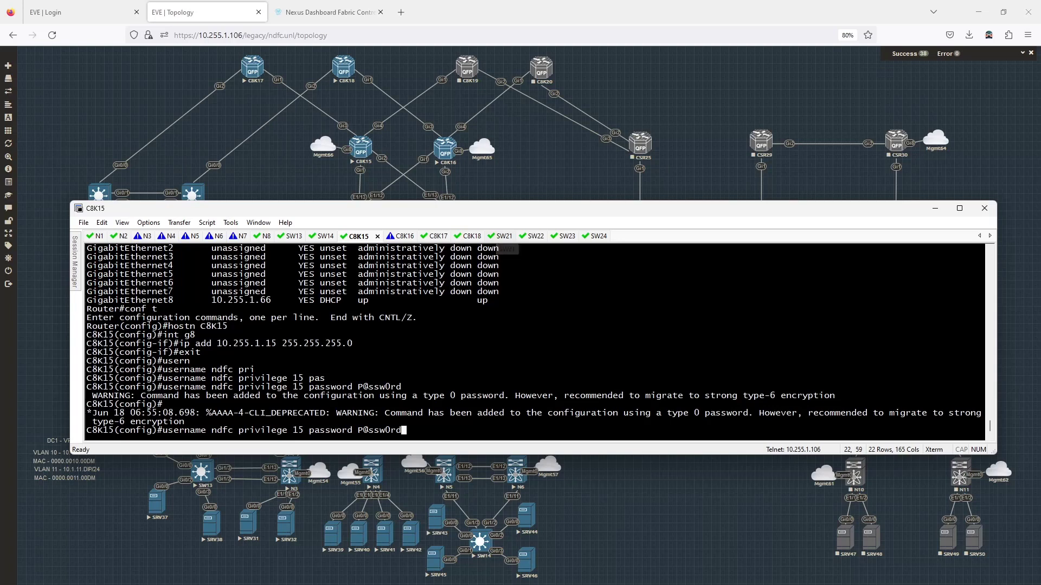
{"action": "key", "text": "BackSpace"}
{"action": "key", "text": "BackSpace"}
{"action": "key", "text": "BackSpace"}
{"action": "key", "text": "BackSpace"}
{"action": "key", "text": "BackSpace"}
{"action": "key", "text": "BackSpace"}
{"action": "key", "text": "BackSpace"}
{"action": "key", "text": "BackSpace"}
{"action": "key", "text": "BackSpace"}
{"action": "key", "text": "BackSpace"}
{"action": "key", "text": "BackSpace"}
{"action": "key", "text": "BackSpace"}
{"action": "key", "text": "BackSpace"}
{"action": "key", "text": "BackSpace"}
{"action": "key", "text": "BackSpace"}
{"action": "key", "text": "BackSpace"}
{"action": "key", "text": "BackSpace"}
{"action": "type", "text": "?q"}
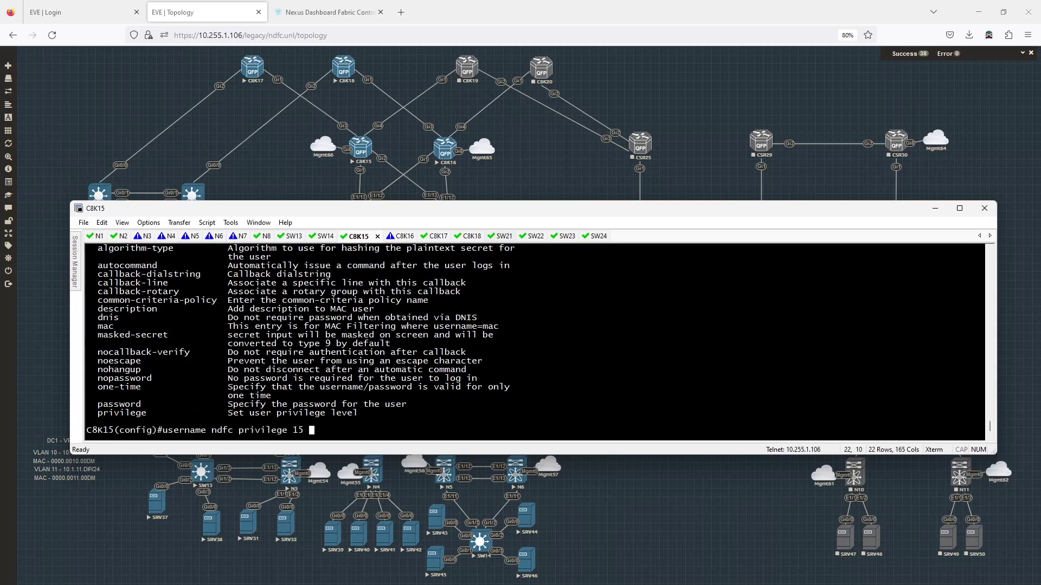
{"action": "type", "text": "se"}
{"action": "type", "text": "cret "}
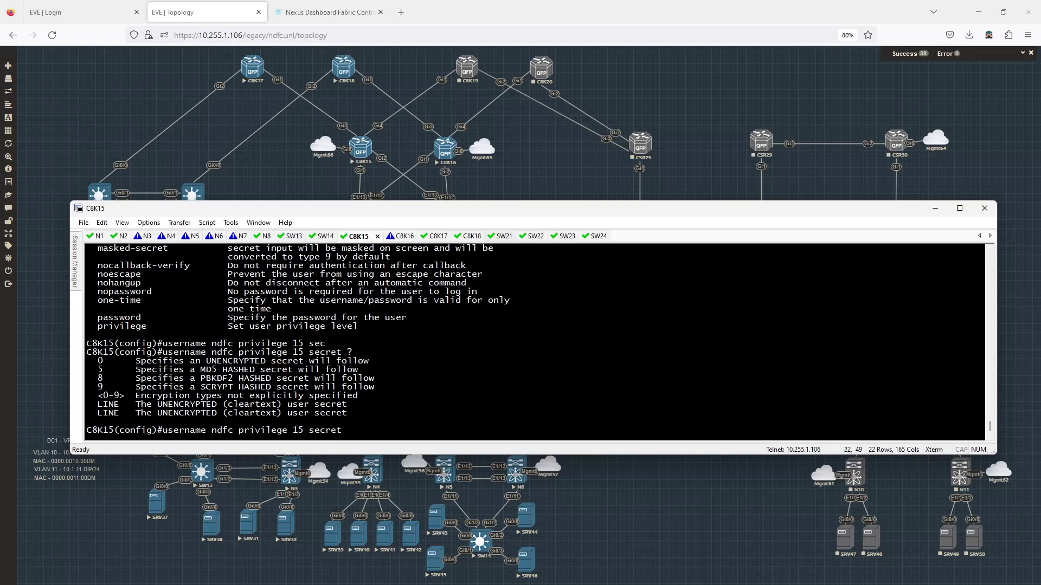
{"action": "type", "text": "?P@ssw0rd"}
{"action": "key", "text": "Return"}
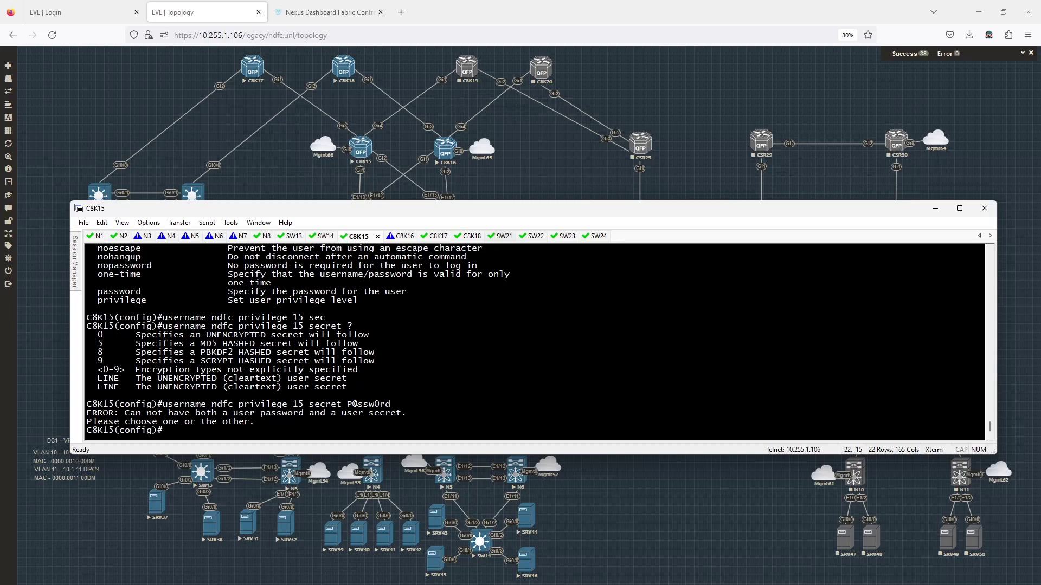
Step: Remove the password-based user and recreate it with a privilege-15 secret
{"action": "key", "text": "Up"}
{"action": "key", "text": "Up"}
{"action": "type", "text": "no"}
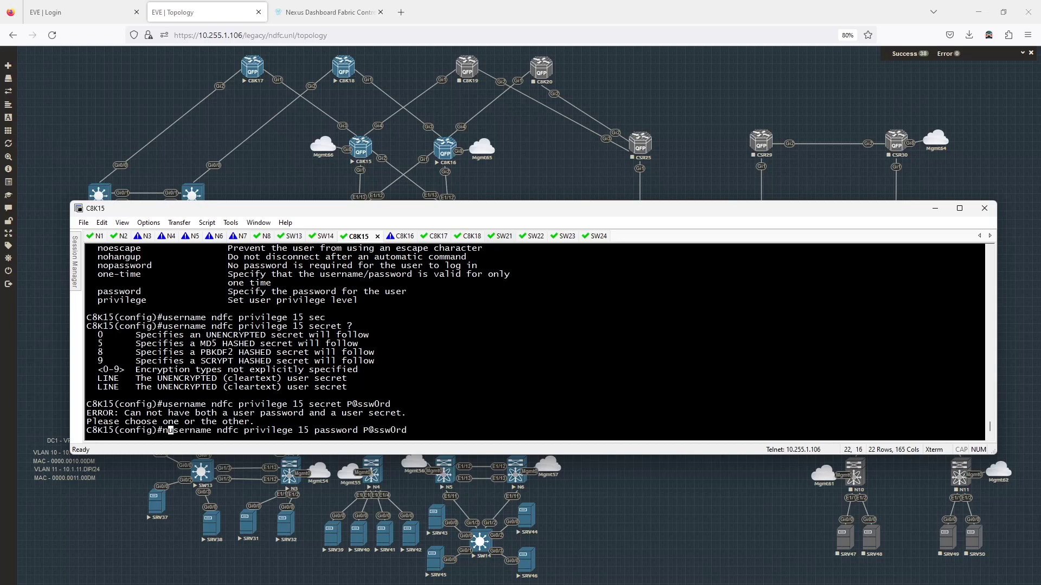
{"action": "key", "text": "Return"}
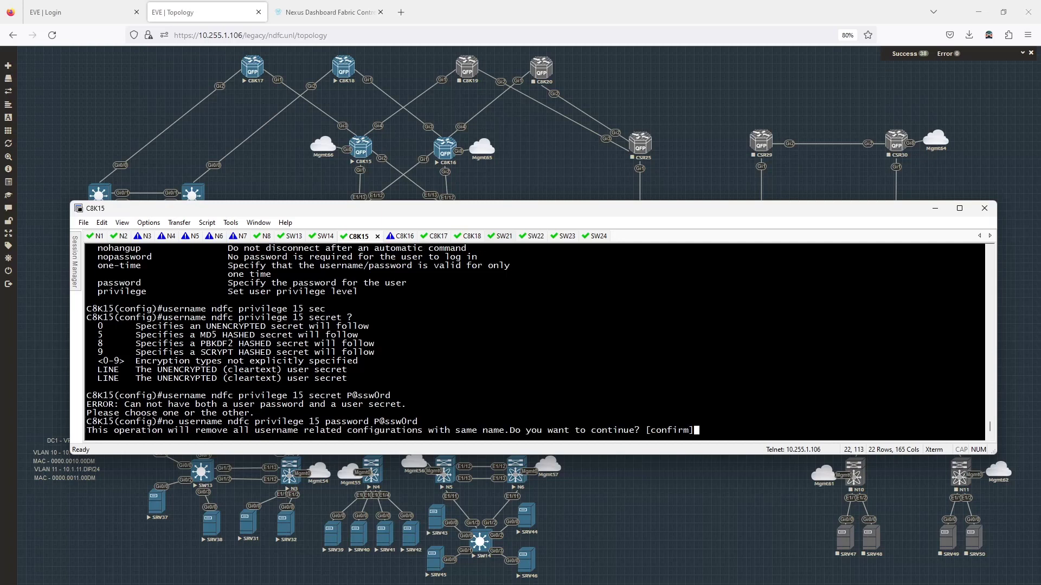
{"action": "key", "text": "Return"}
{"action": "key", "text": "Up"}
{"action": "key", "text": "Up"}
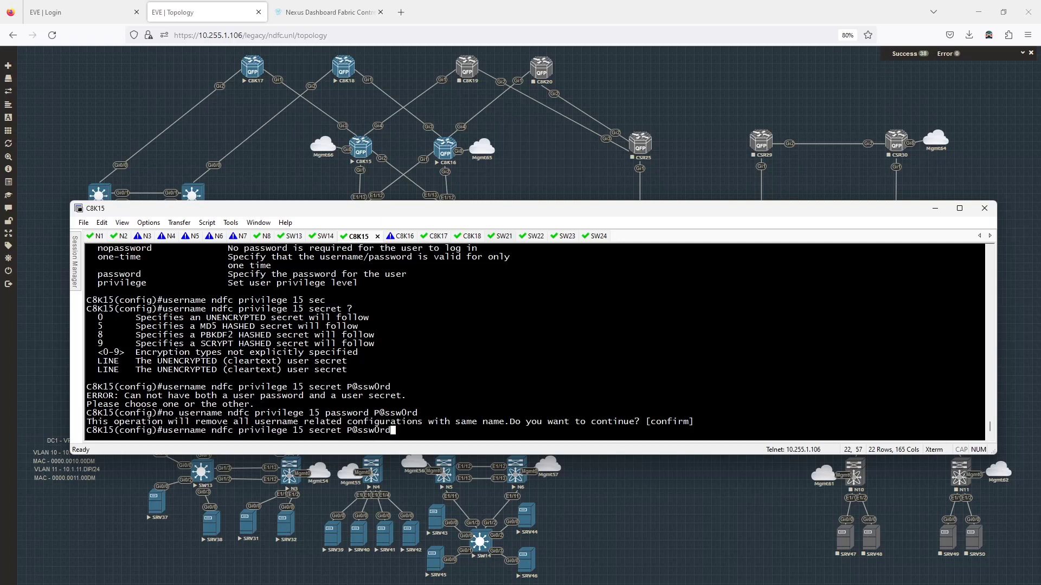
{"action": "key", "text": "Return"}
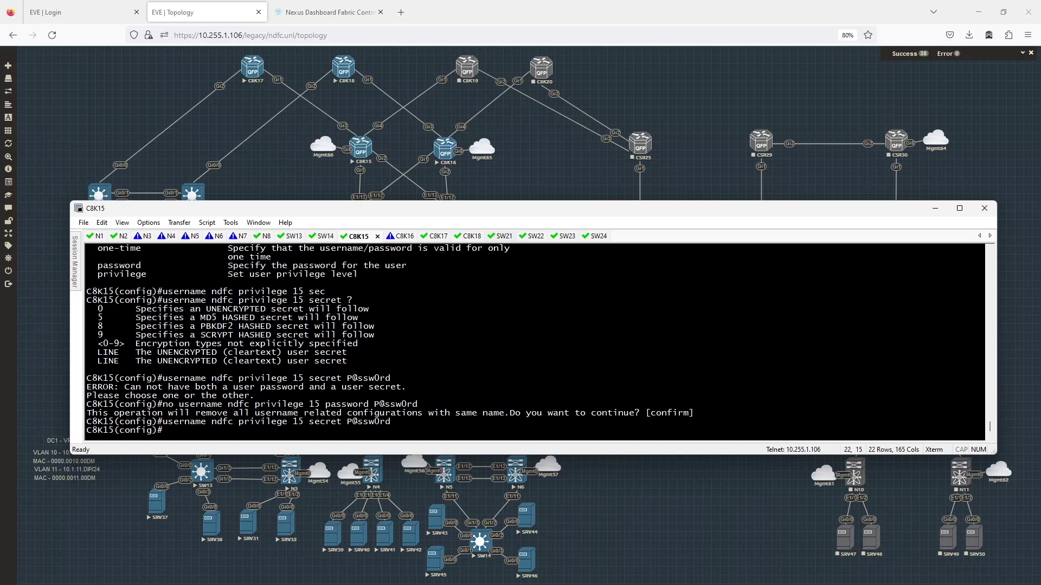
Step: On the C8K16 console, enter global configuration mode and set the hostname to C8K16
{"action": "left_click", "coordinate": [390, 237]}
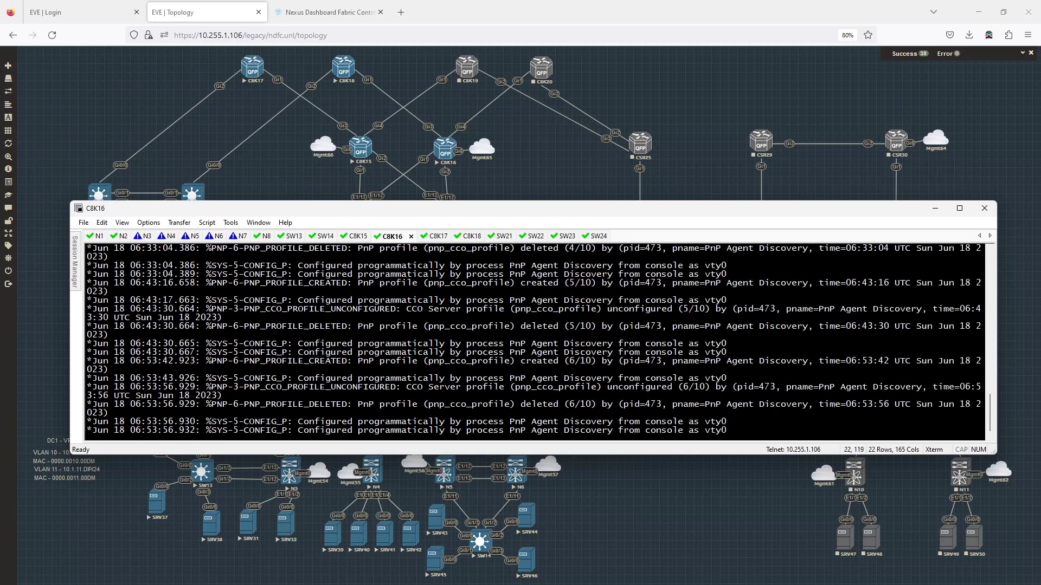
{"action": "key", "text": "Return"}
{"action": "type", "text": "en"}
{"action": "key", "text": "Return"}
{"action": "type", "text": "conf t"}
{"action": "key", "text": "Return"}
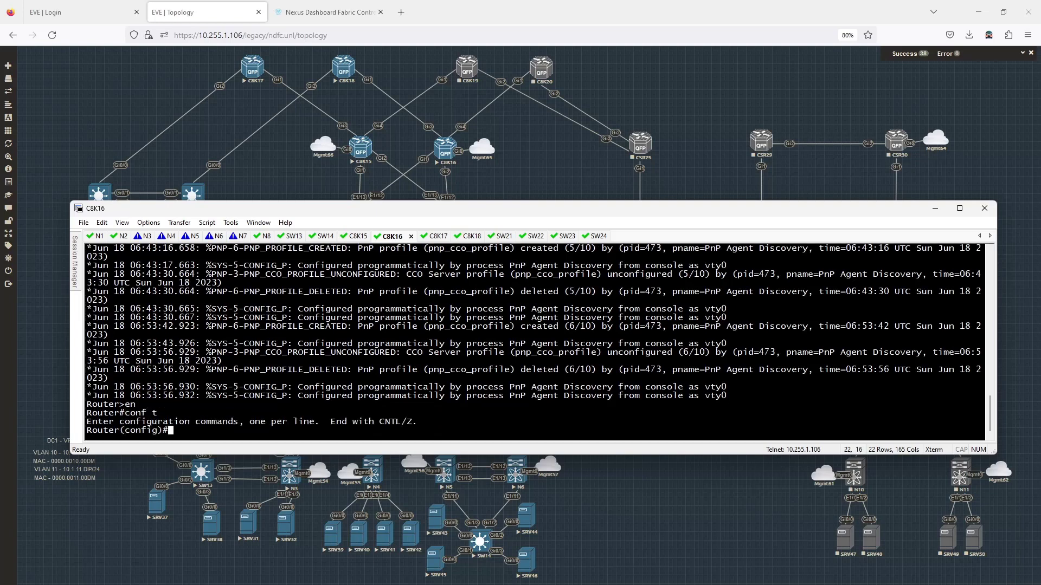
{"action": "type", "text": "hostn C"}
{"action": "type", "text": "8K16"}
{"action": "key", "text": "Return"}
Step: Give interface GigabitEthernet8 the address 10.255.1.16 with mask 255.255.255.0
{"action": "type", "text": "int g"}
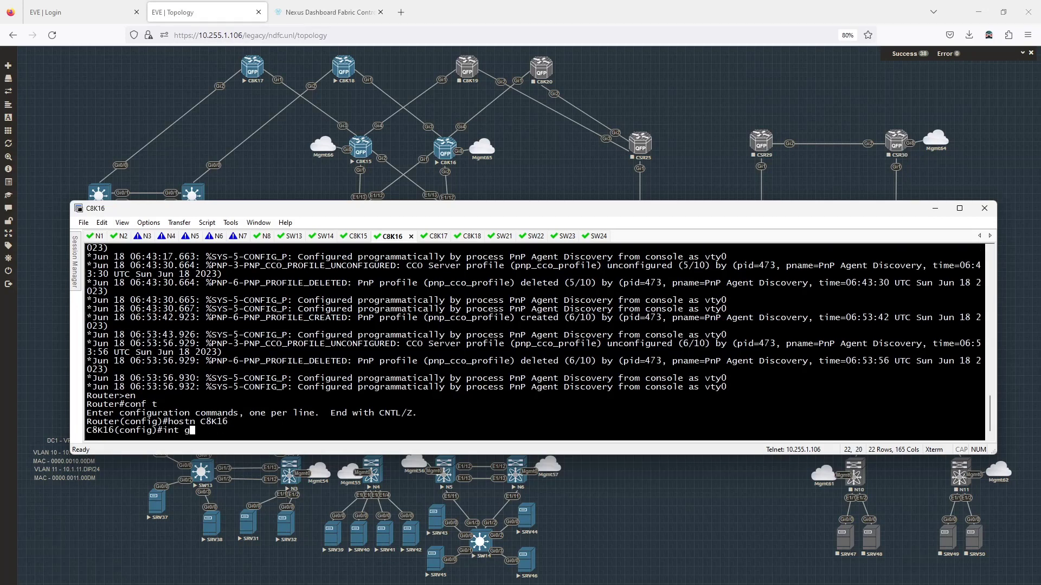
{"action": "type", "text": "8"}
{"action": "key", "text": "Return"}
{"action": "type", "text": "ip add "}
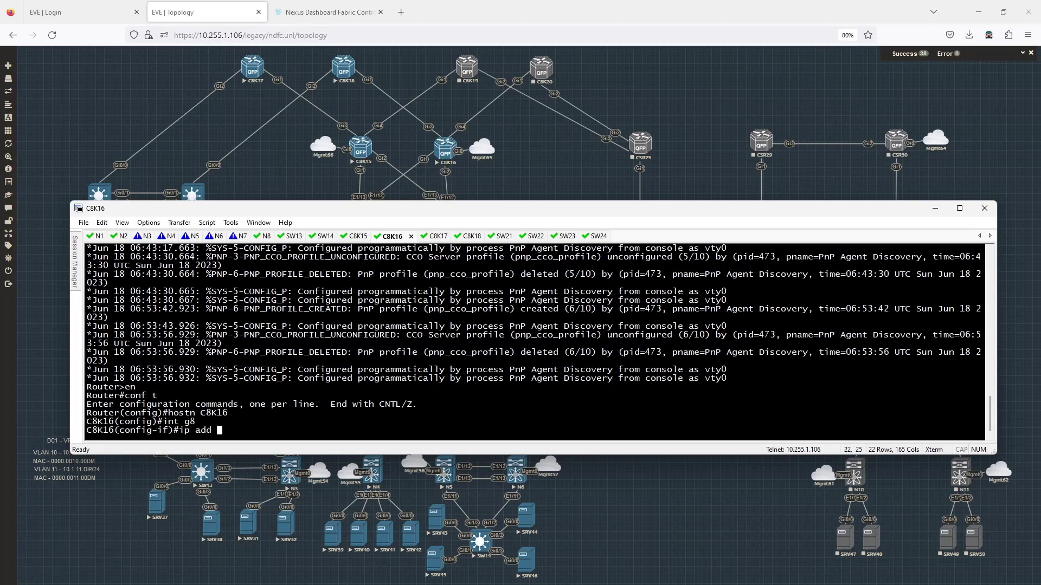
{"action": "type", "text": "10.255.1.162"}
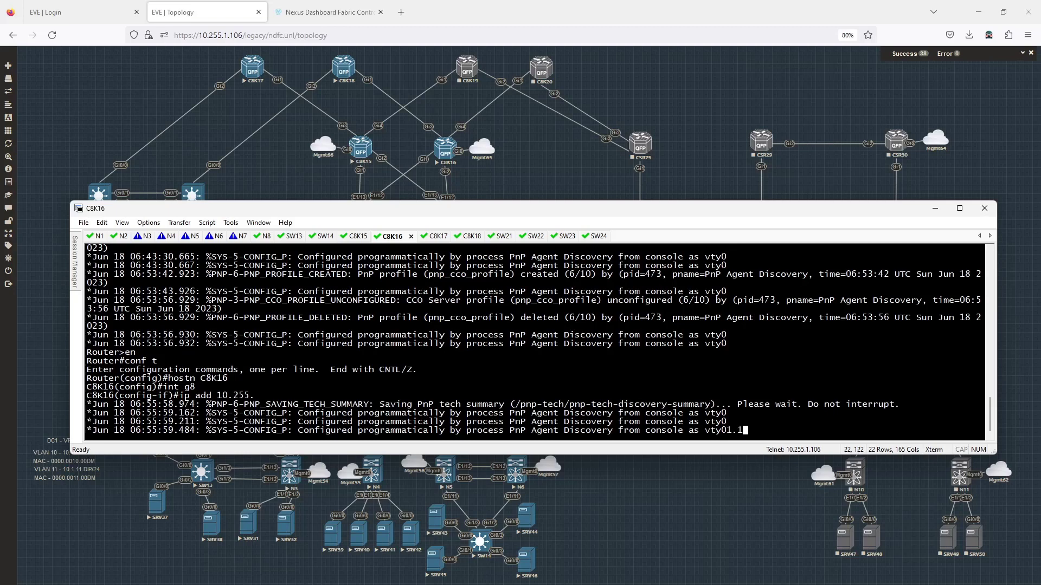
{"action": "type", "text": "55.255.2"}
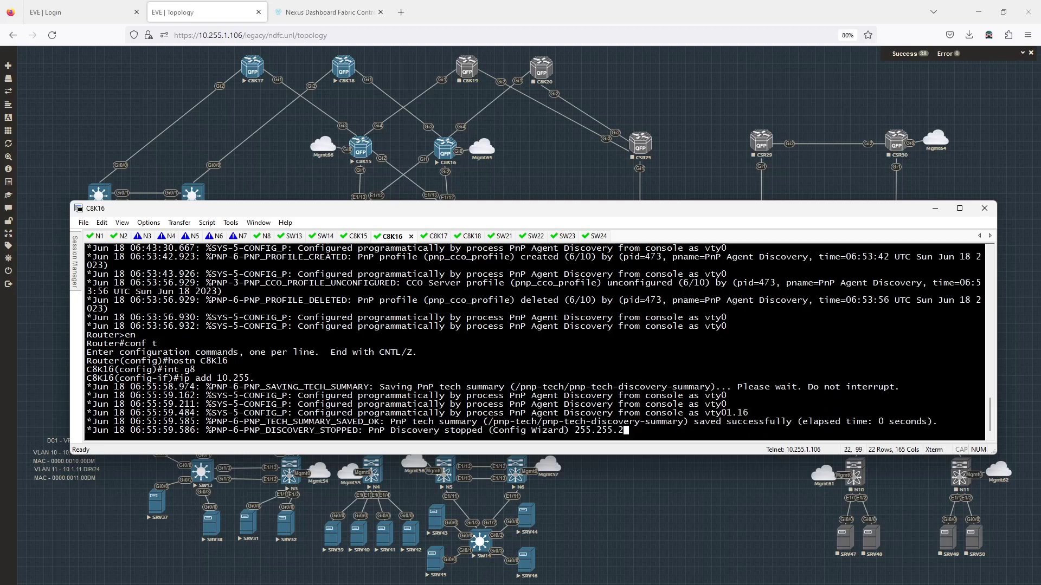
{"action": "type", "text": "55.0"}
{"action": "key", "text": "Return"}
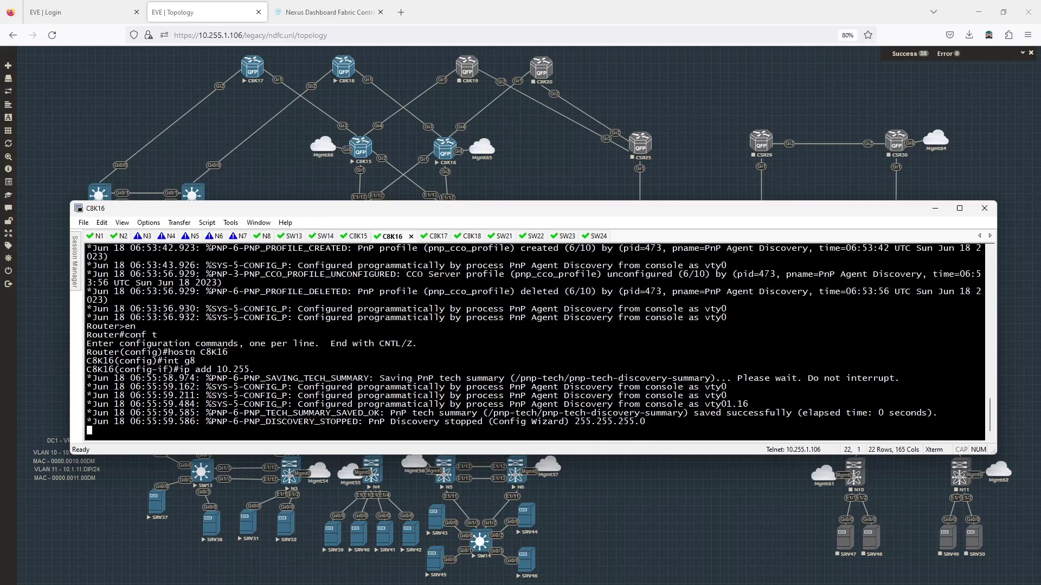
{"action": "key", "text": "Return"}
{"action": "type", "text": "exit"}
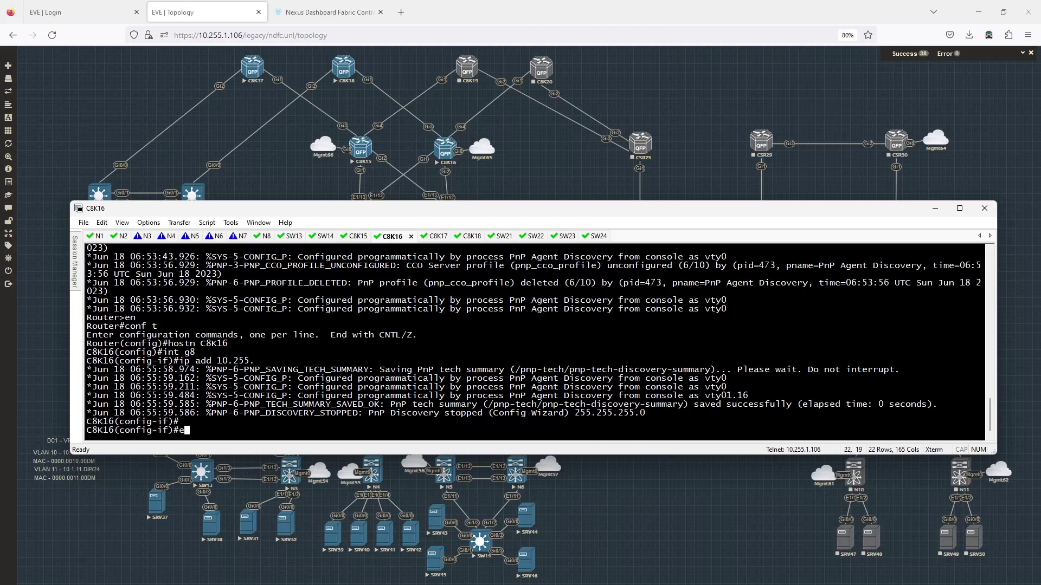
{"action": "key", "text": "Return"}
Step: Create a privilege-15 local NDFC user account with a secret password
{"action": "type", "text": "usern"}
{"action": "key", "text": "Tab"}
{"action": "type", "text": "ndf"}
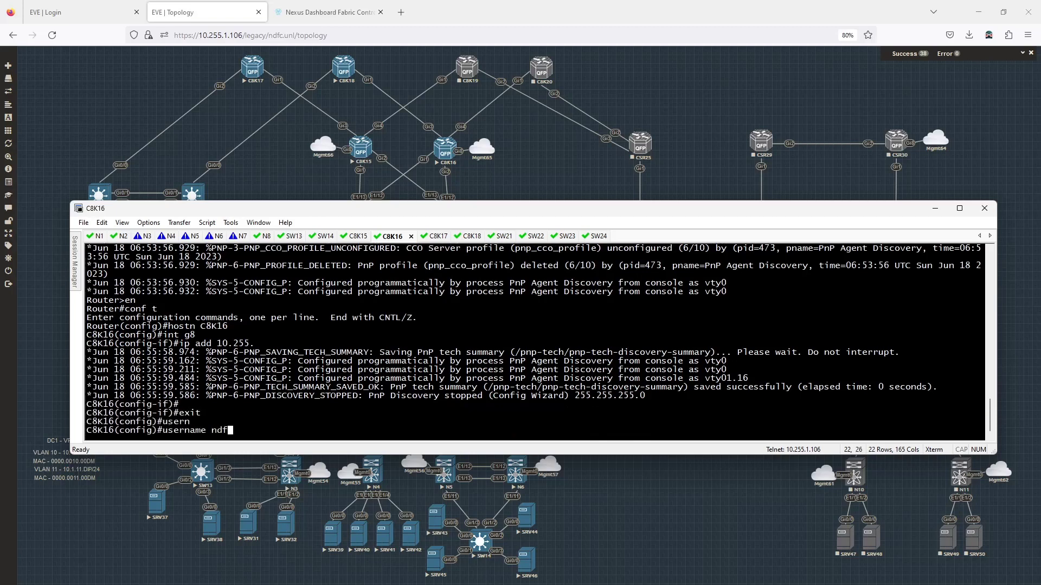
{"action": "type", "text": "c pri"}
{"action": "key", "text": "Tab"}
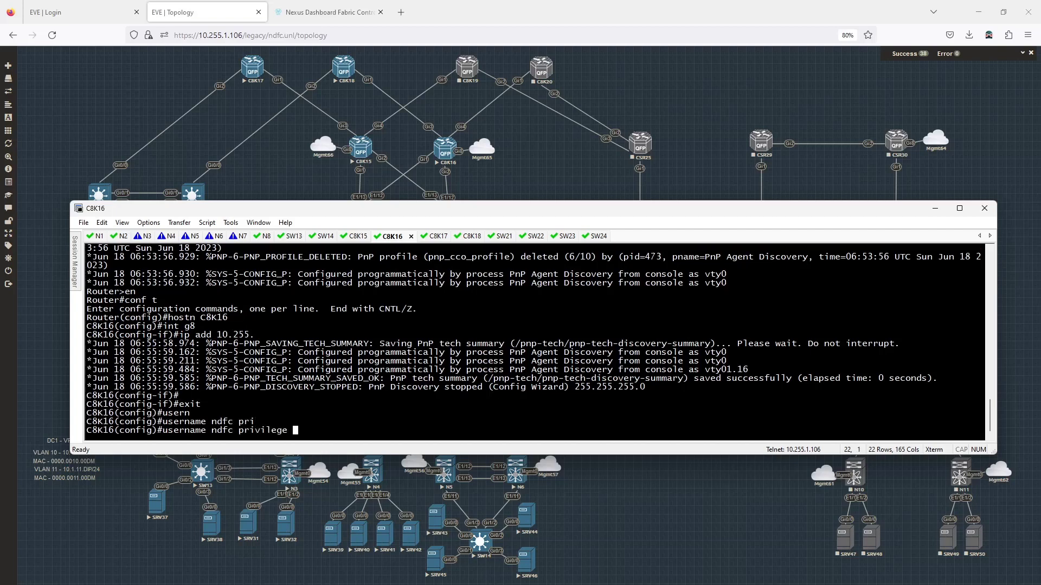
{"action": "type", "text": "15 se"}
{"action": "key", "text": "Tab"}
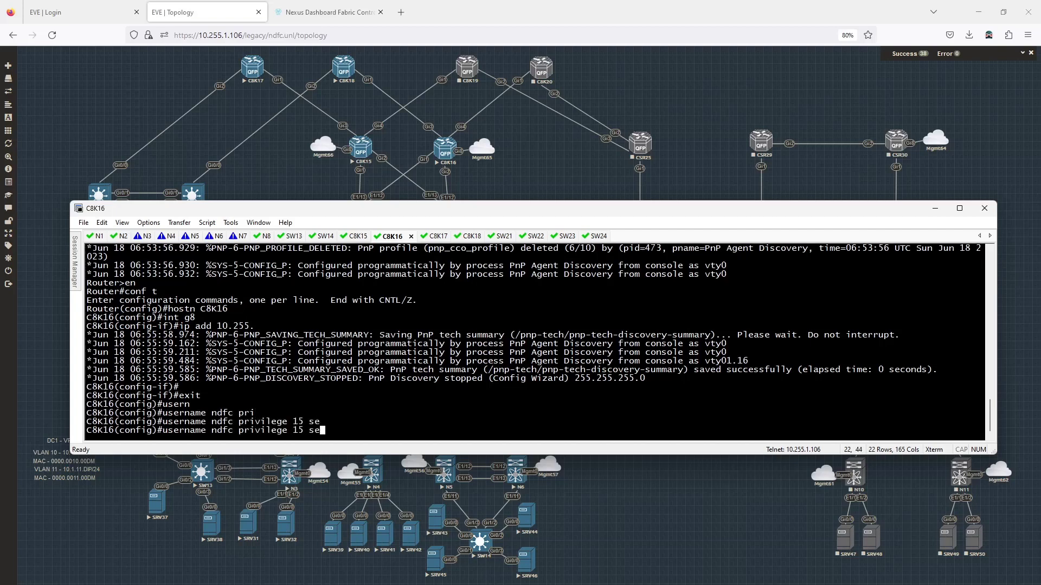
{"action": "type", "text": "c"}
{"action": "key", "text": "Tab"}
{"action": "type", "text": "P@ssw0rd"}
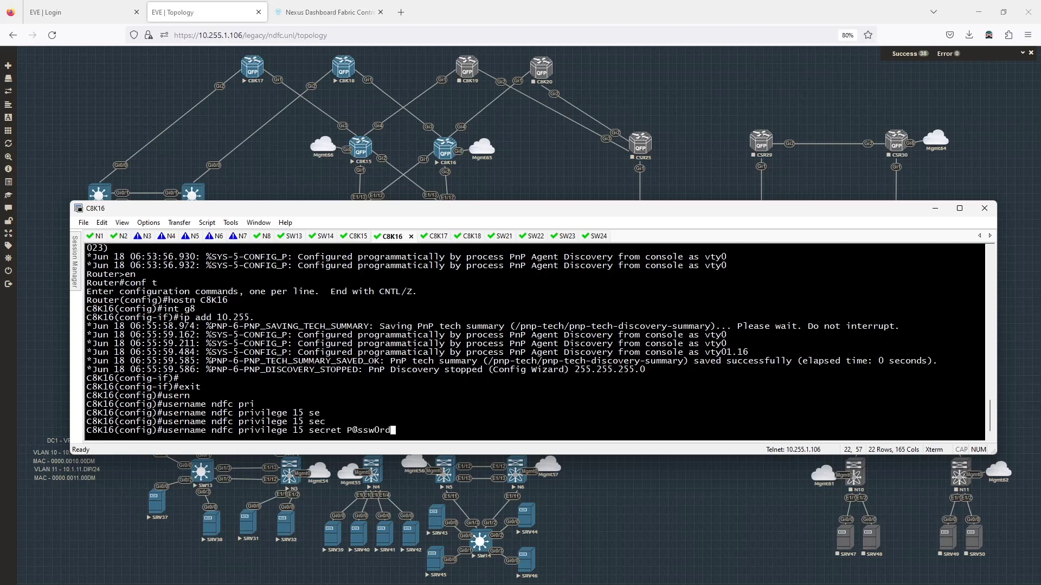
{"action": "key", "text": "Return"}
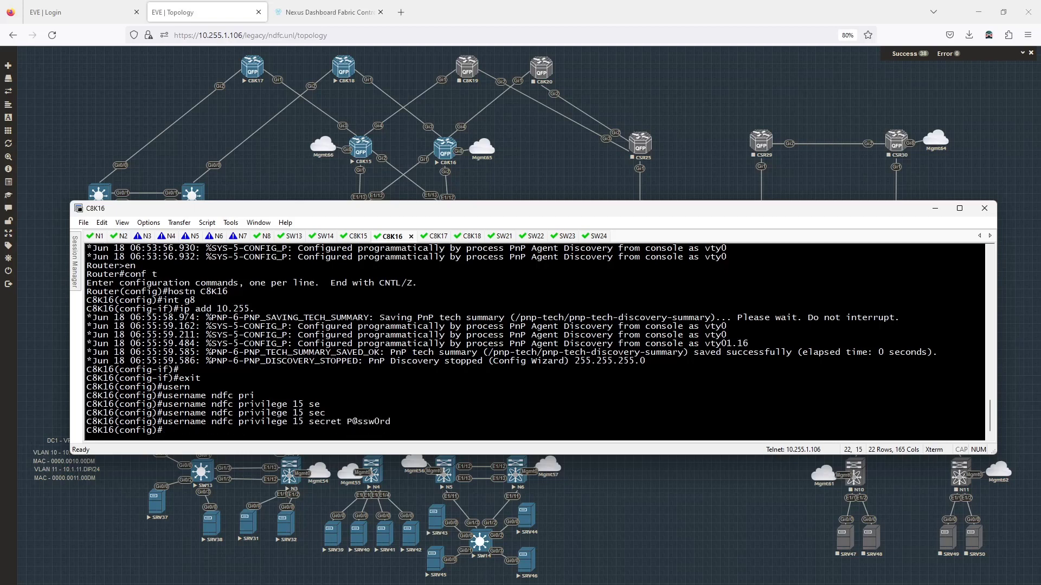
Step: Display the line section of the running configuration with 'do sh run | sec line'
{"action": "type", "text": "do sh run | sec line"}
{"action": "key", "text": "Return"}
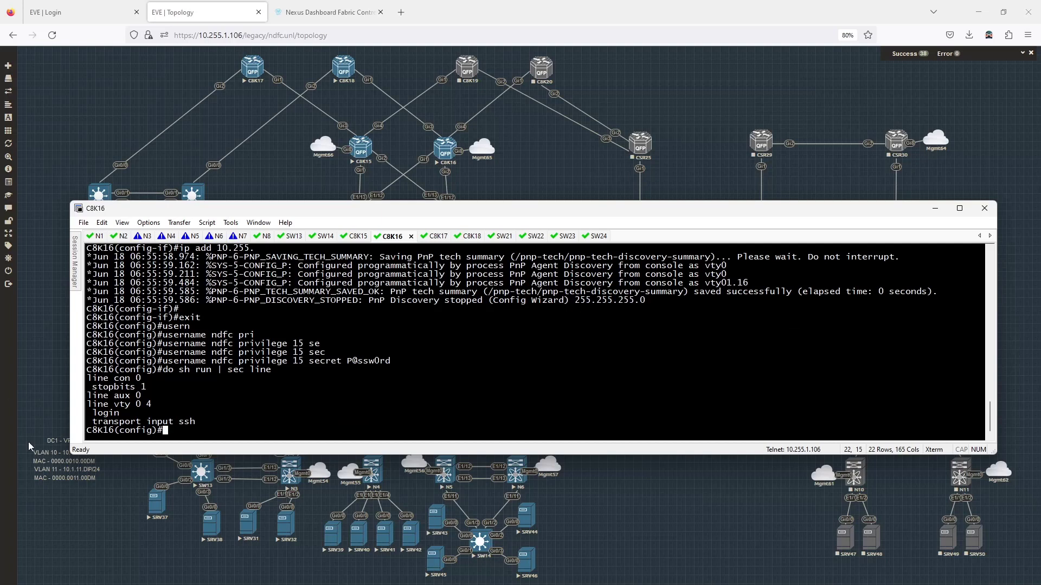
Step: Save the running configuration with 'do wr' on C8K15 and then on C8K16
{"action": "left_click", "coordinate": [353, 237]}
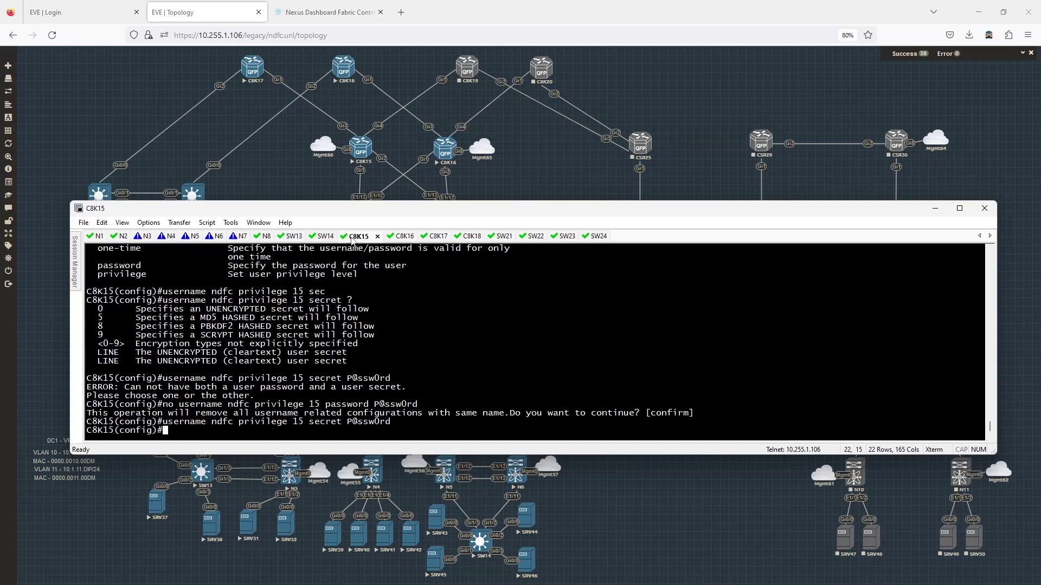
{"action": "type", "text": "wr"}
{"action": "key", "text": "Left"}
{"action": "key", "text": "Left"}
{"action": "type", "text": "do"}
{"action": "key", "text": "Return"}
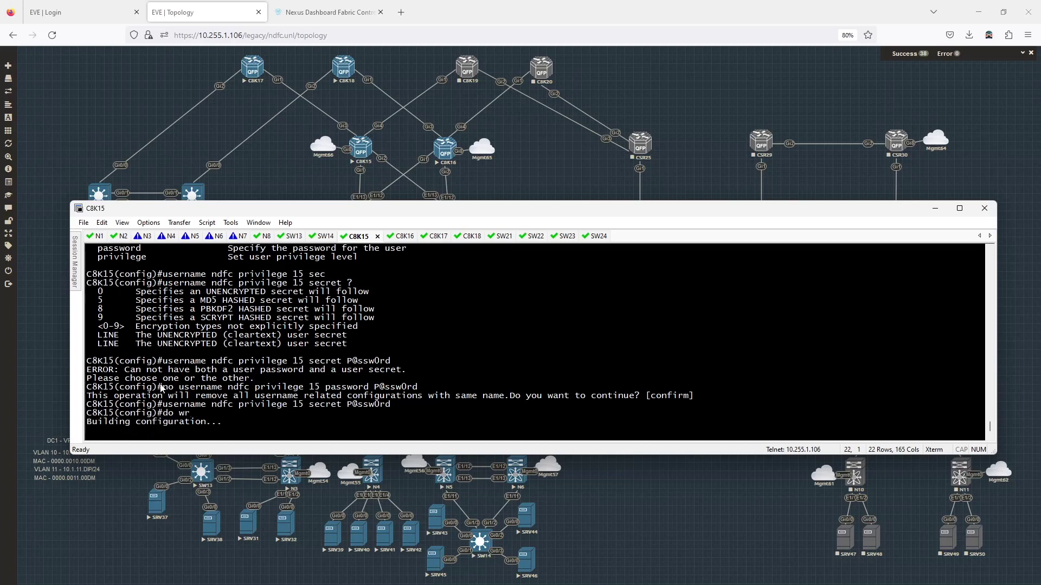
{"action": "left_click", "coordinate": [400, 236]}
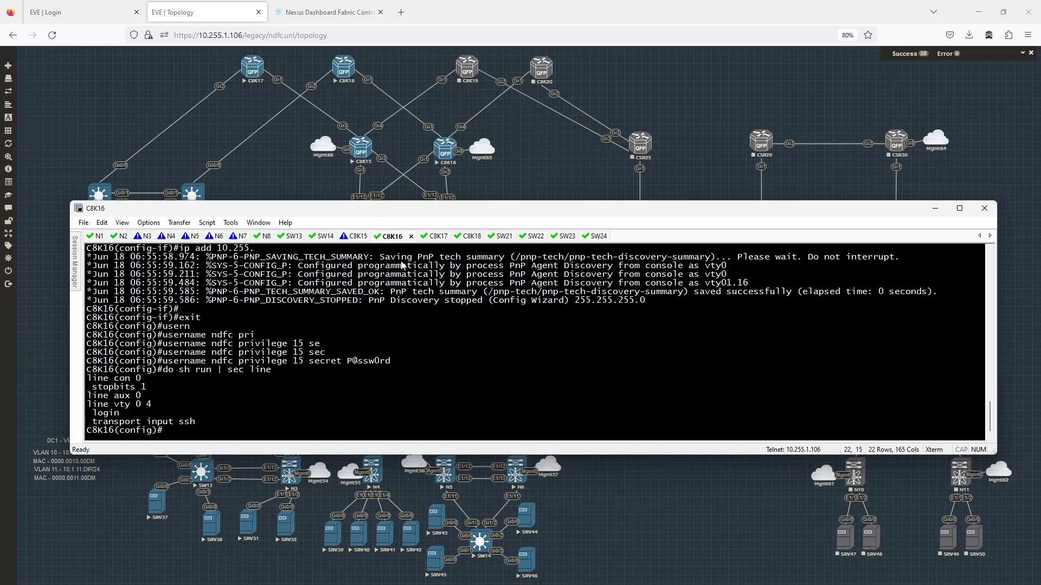
{"action": "type", "text": "do wr"}
{"action": "key", "text": "Return"}
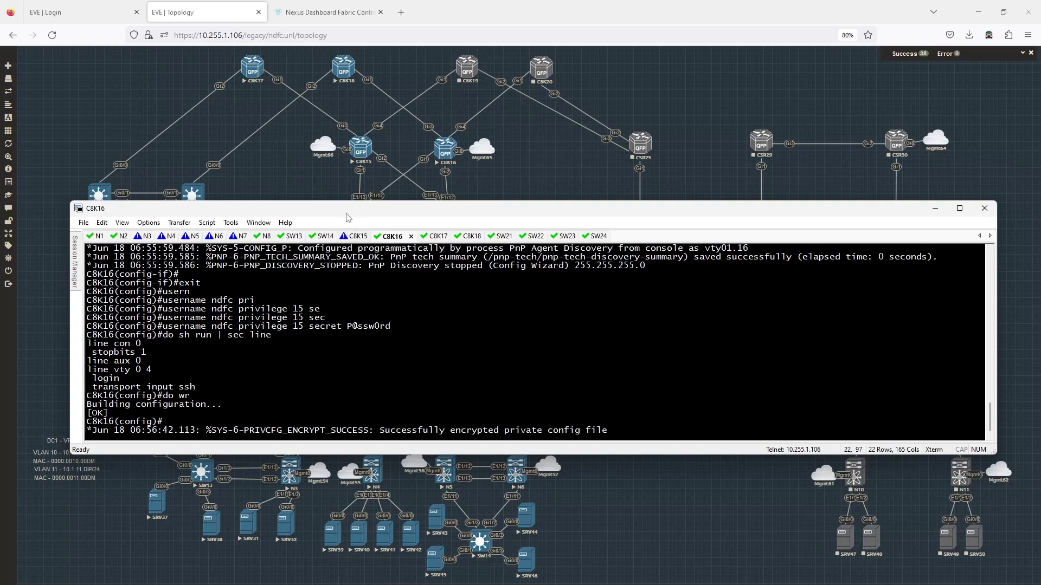
Step: Return to Nexus Dashboard and close the dc1 Fabric Overview to show LAN Fabrics
{"action": "left_click", "coordinate": [274, 168]}
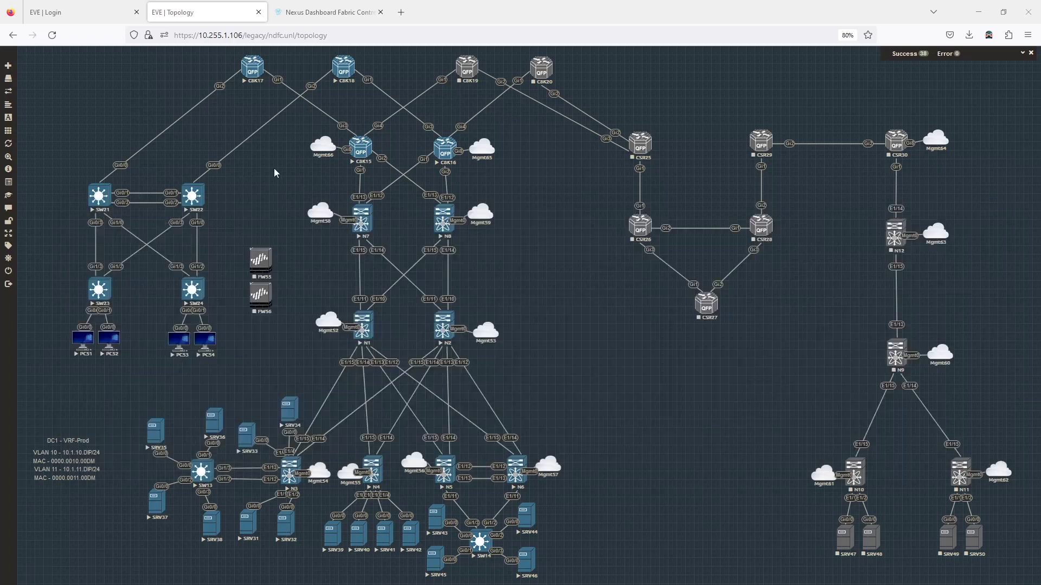
{"action": "left_click", "coordinate": [307, 13]}
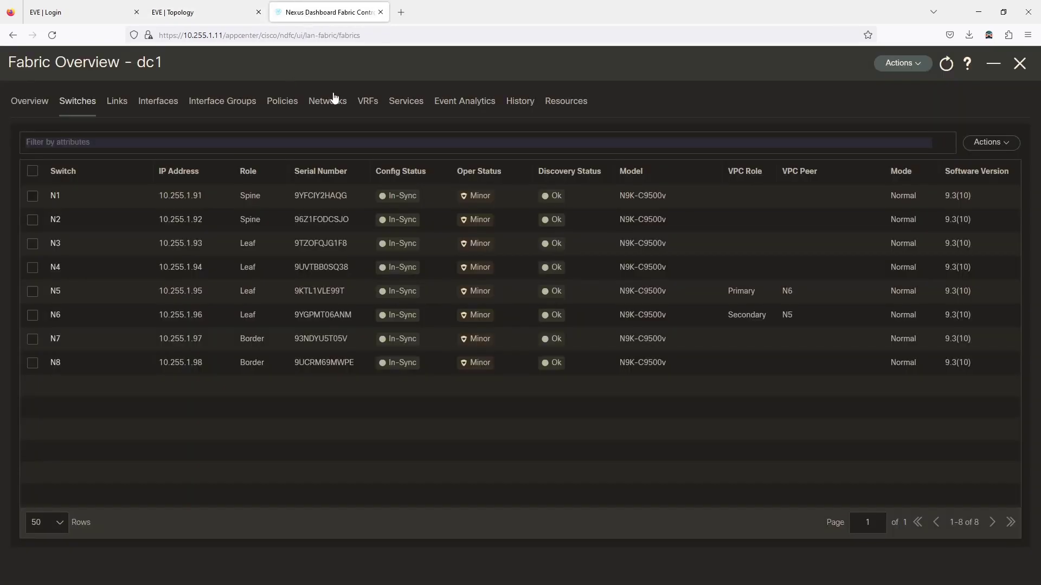
{"action": "left_click", "coordinate": [1019, 63]}
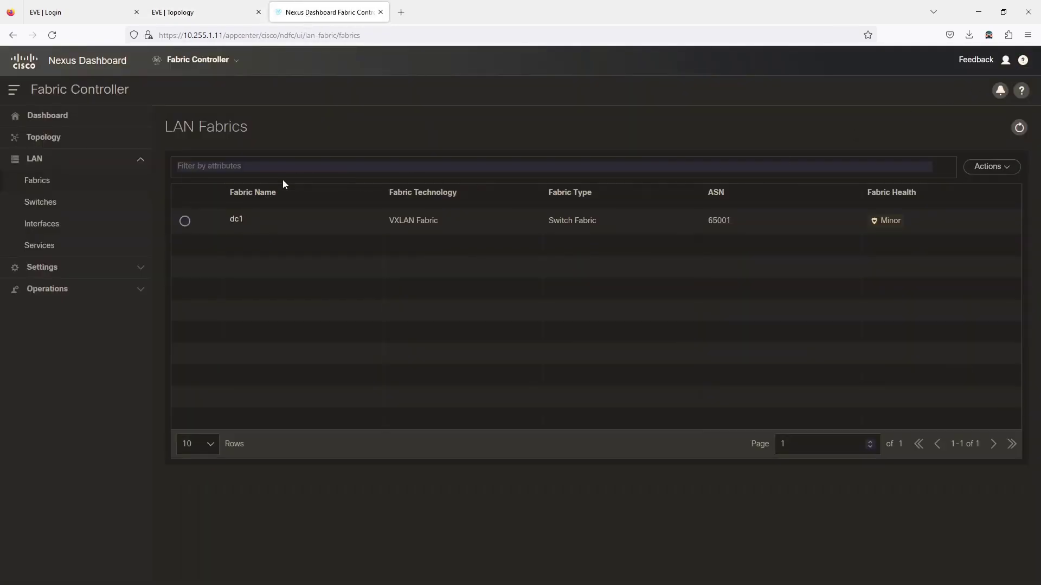
Step: Start a new fabric from Actions and name it dc1-ios-xe-ext-fabric
{"action": "left_click", "coordinate": [989, 169]}
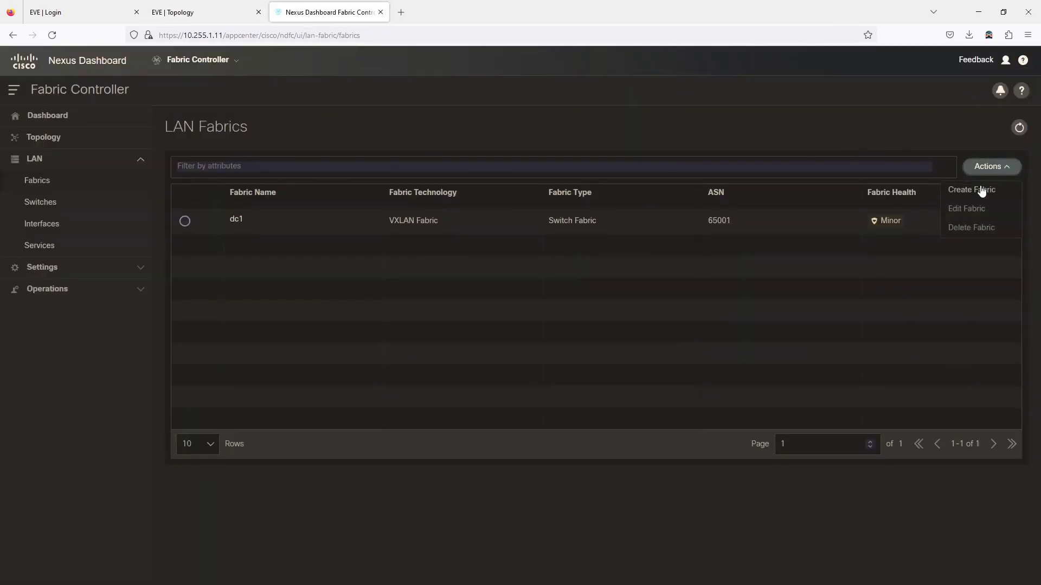
{"action": "left_click", "coordinate": [979, 190]}
{"action": "left_click", "coordinate": [500, 276]}
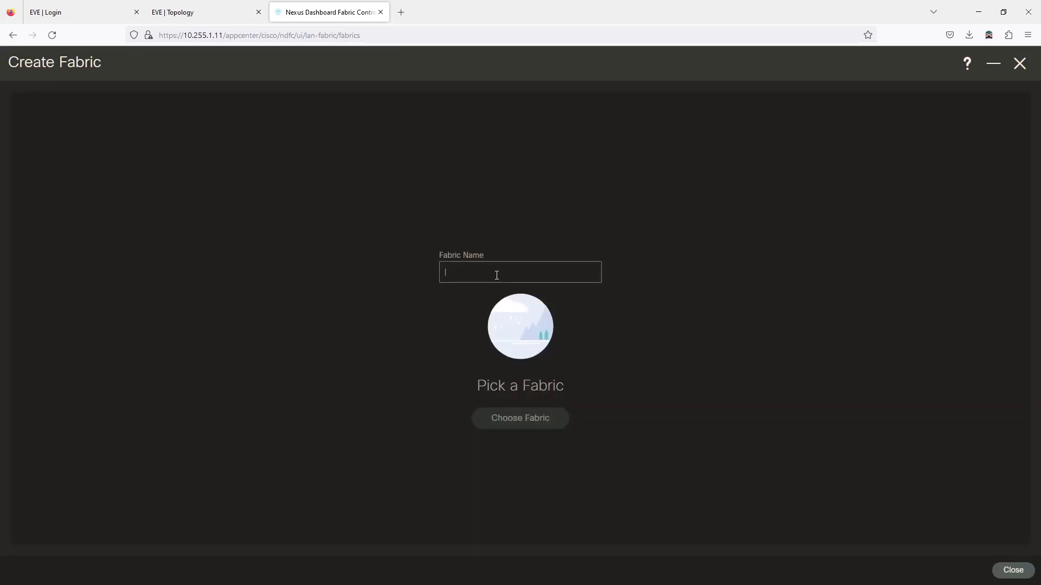
{"action": "type", "text": "dc1-ios-xe-ext-fabr"}
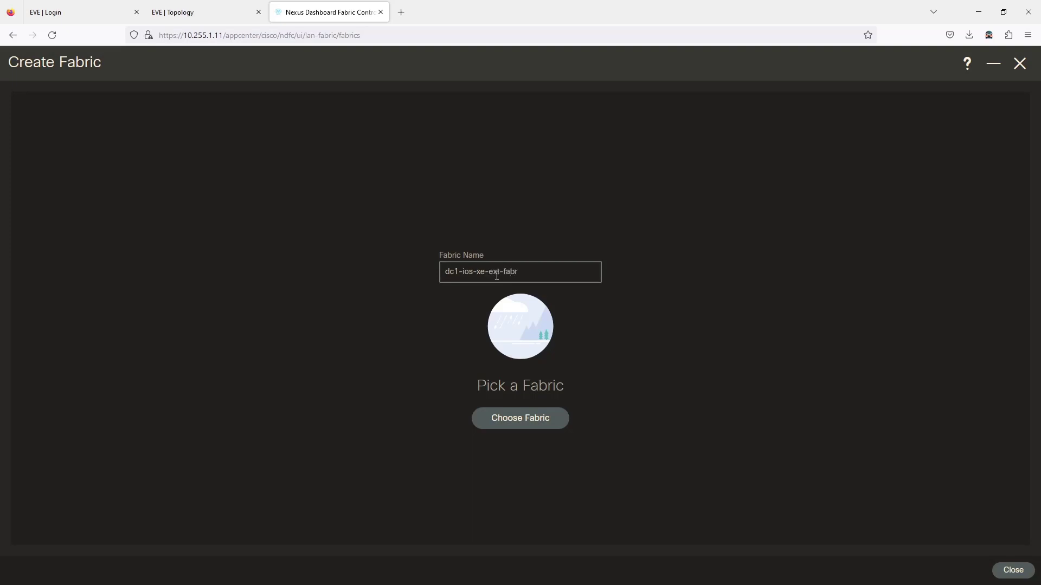
{"action": "type", "text": "ic"}
Step: Select External Connectivity Network as the fabric type
{"action": "left_click", "coordinate": [535, 425]}
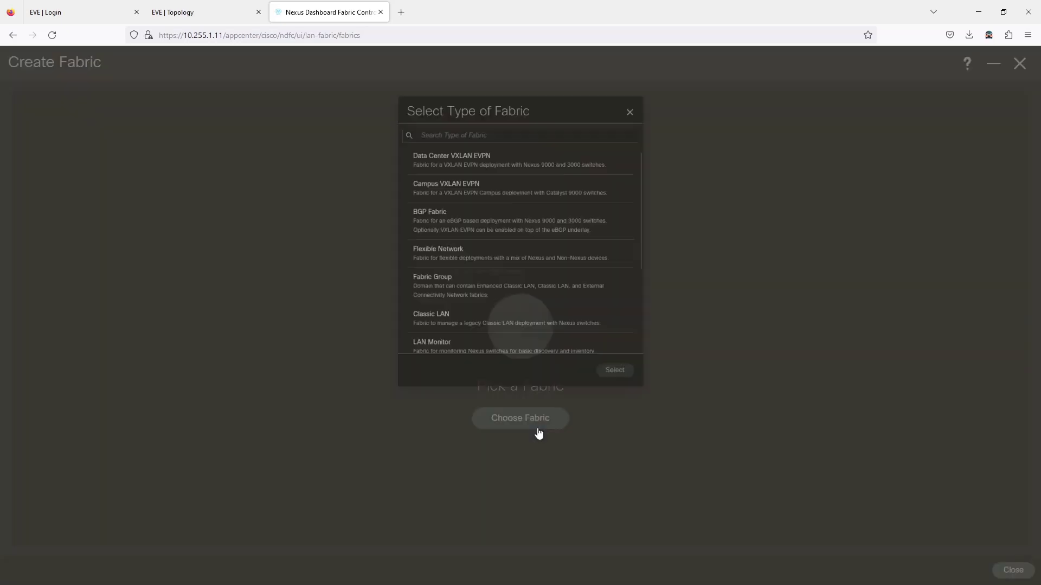
{"action": "scroll", "coordinate": [534, 220], "scroll_direction": "down", "scroll_amount": 3}
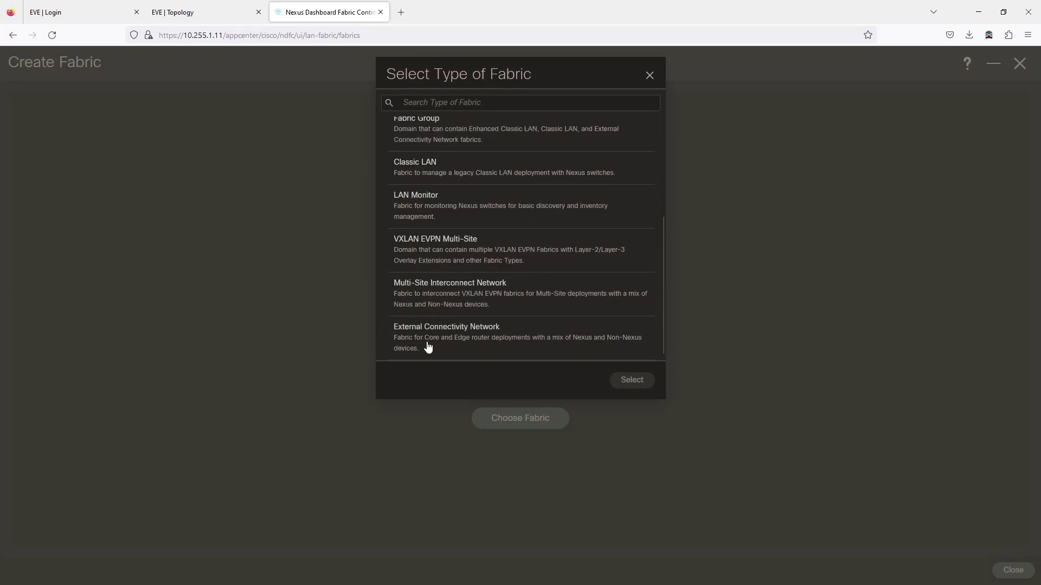
{"action": "left_click", "coordinate": [533, 347]}
{"action": "left_click", "coordinate": [631, 380]}
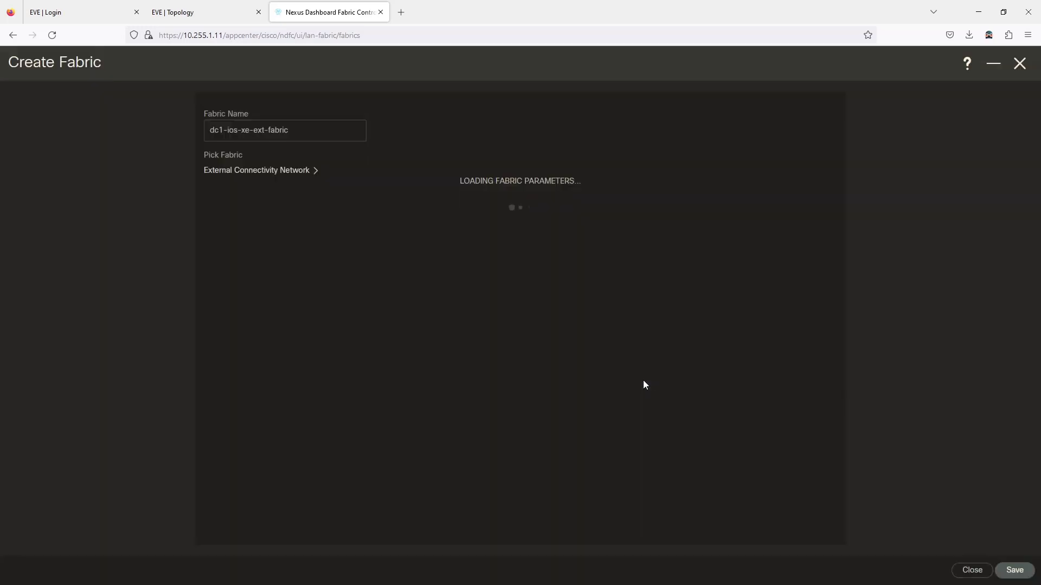
Step: Set BGP AS # to 65011, review the Advanced settings, and save the new fabric
{"action": "left_click", "coordinate": [286, 248]}
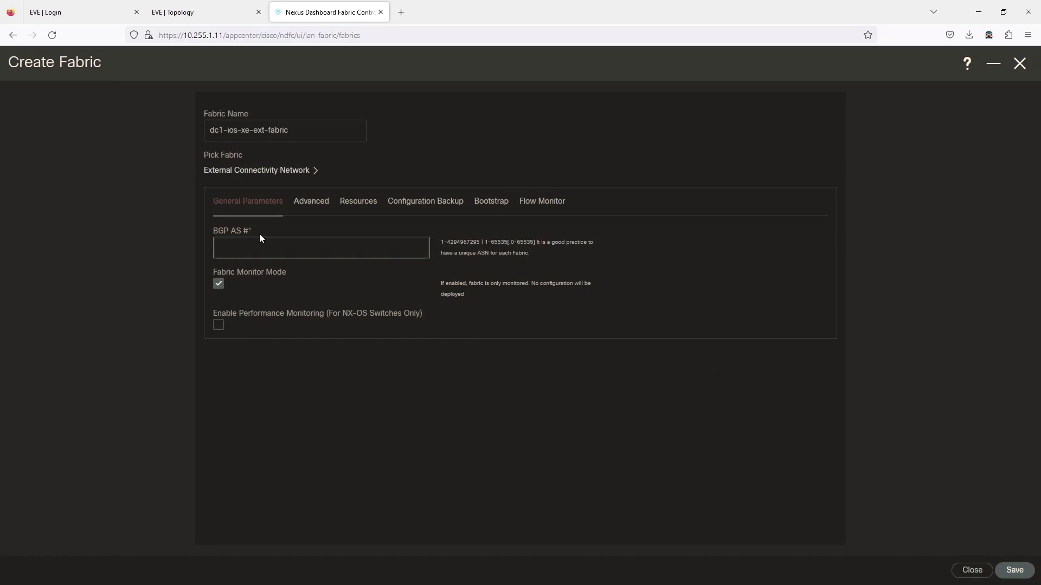
{"action": "type", "text": "65011"}
{"action": "left_click", "coordinate": [441, 398]}
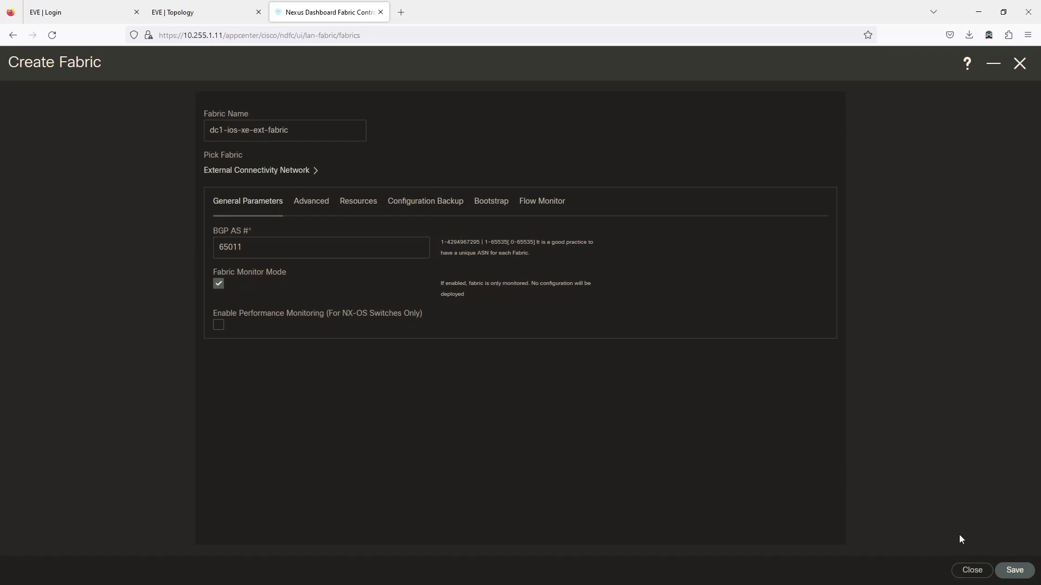
{"action": "left_click", "coordinate": [323, 205]}
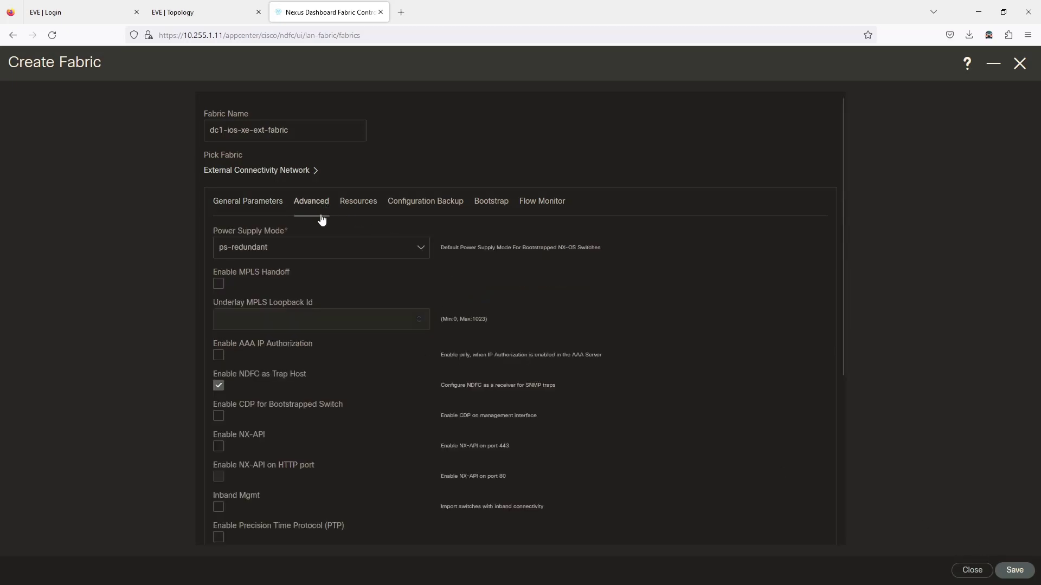
{"action": "scroll", "coordinate": [349, 295], "scroll_direction": "down", "scroll_amount": 2}
{"action": "scroll", "coordinate": [352, 306], "scroll_direction": "down", "scroll_amount": 3}
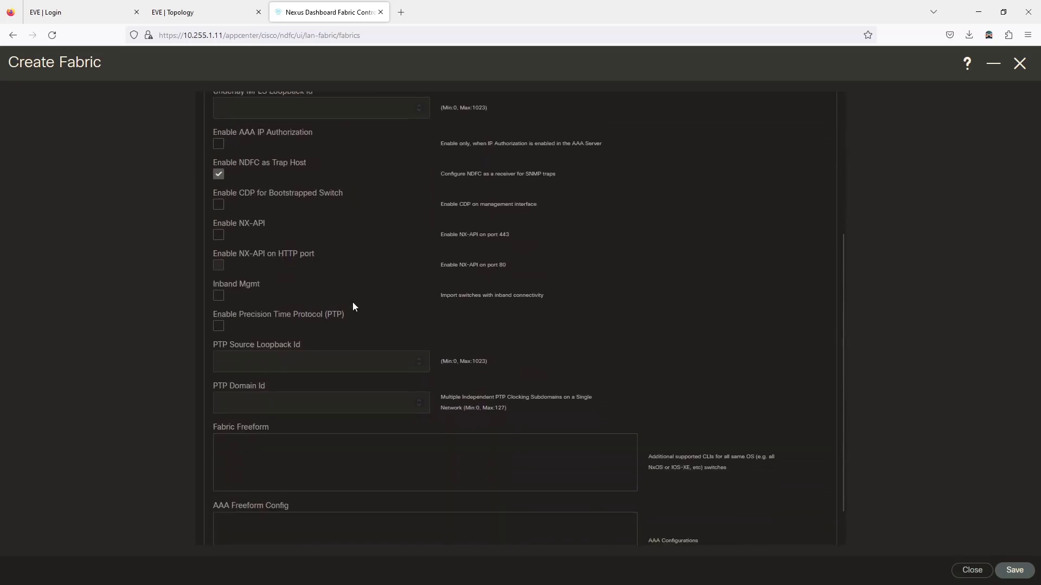
{"action": "scroll", "coordinate": [353, 308], "scroll_direction": "up", "scroll_amount": 3}
{"action": "scroll", "coordinate": [355, 308], "scroll_direction": "up", "scroll_amount": 2}
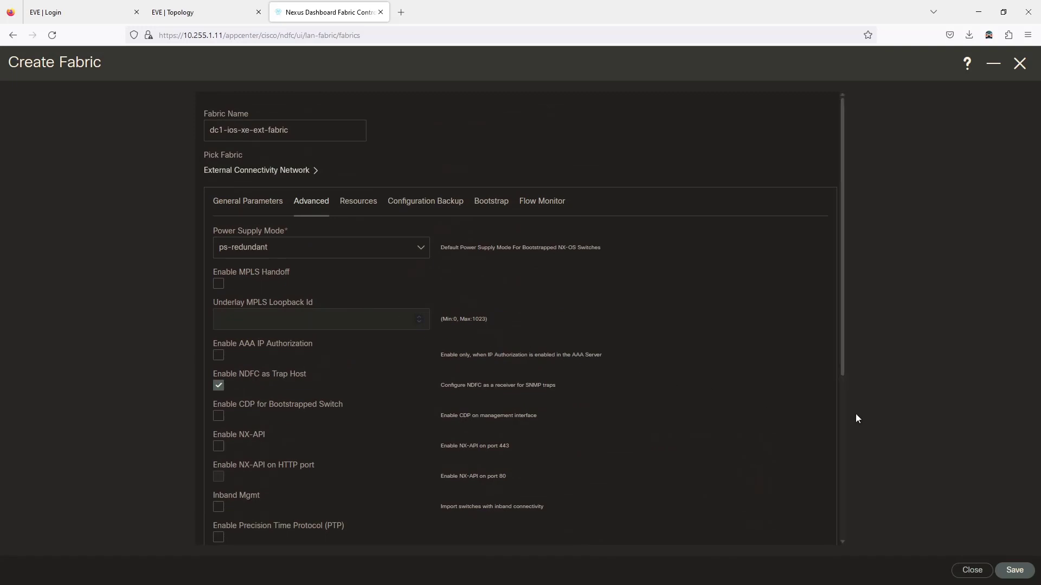
{"action": "left_click", "coordinate": [1019, 570]}
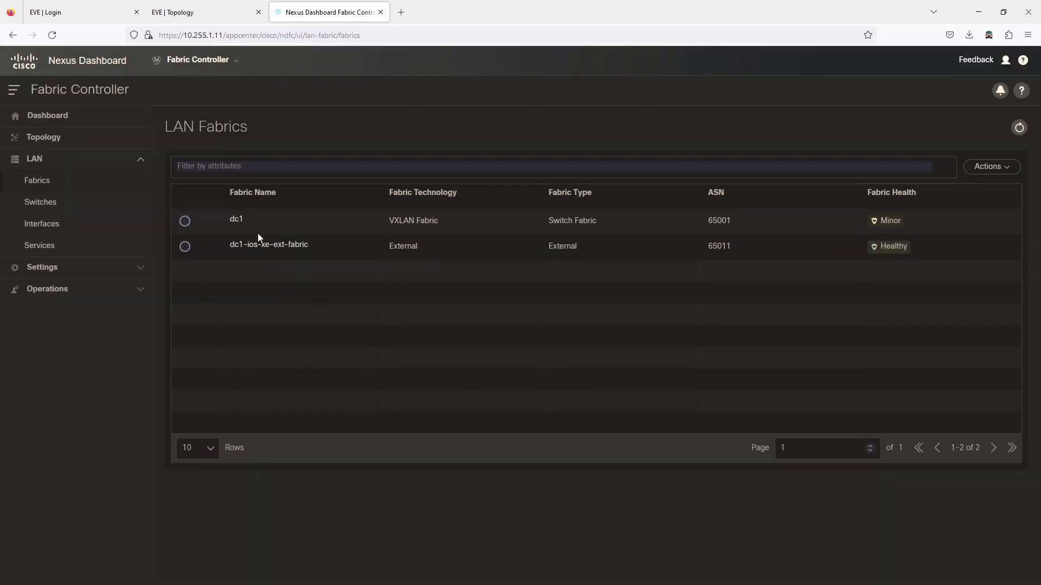
Step: Open dc1-ios-xe-ext-fabric's Switches view and start Add Switches
{"action": "left_click", "coordinate": [253, 251]}
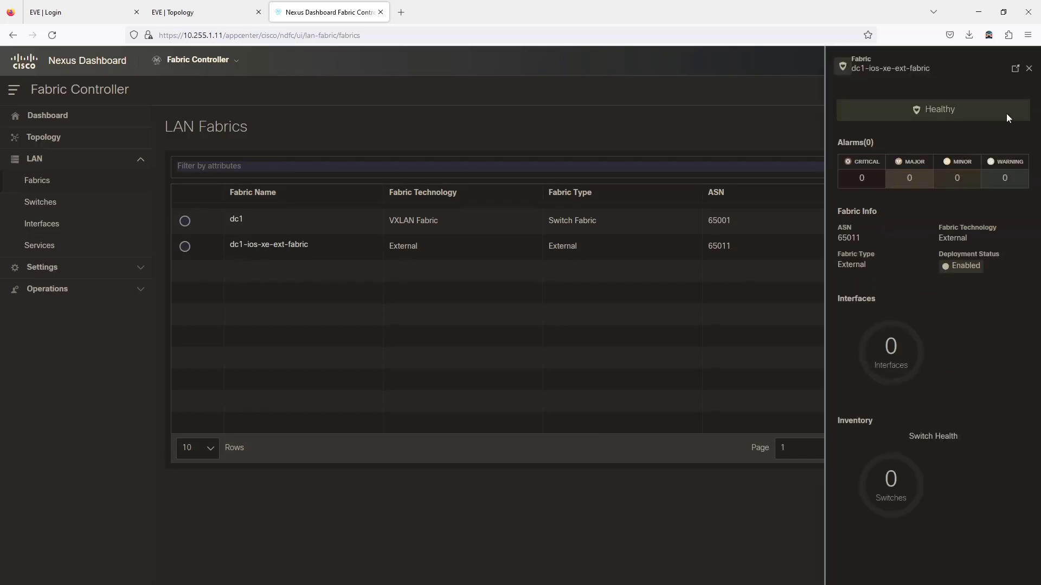
{"action": "left_click", "coordinate": [1014, 69]}
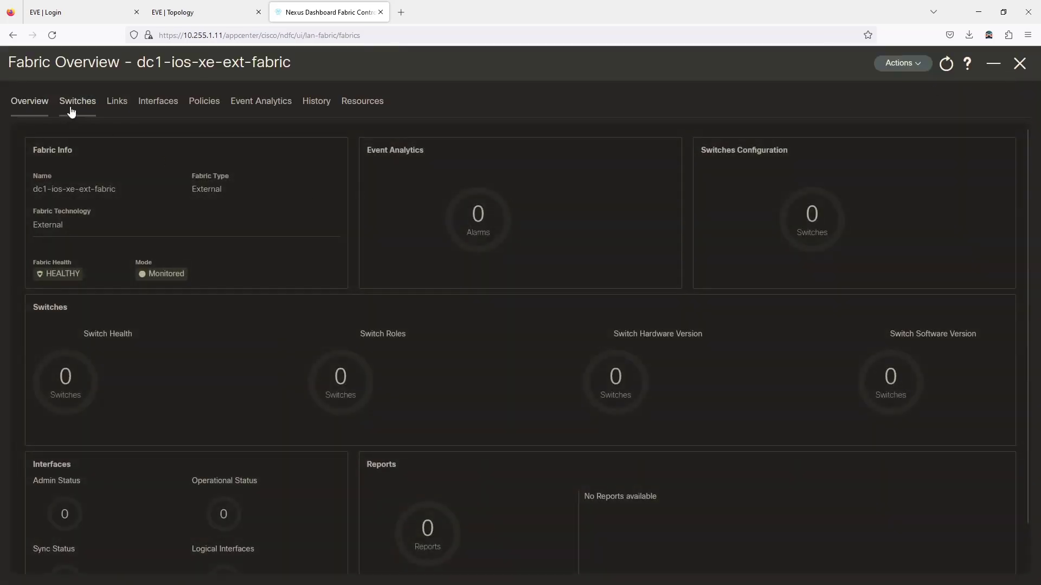
{"action": "left_click", "coordinate": [74, 104]}
{"action": "left_click", "coordinate": [1003, 144]}
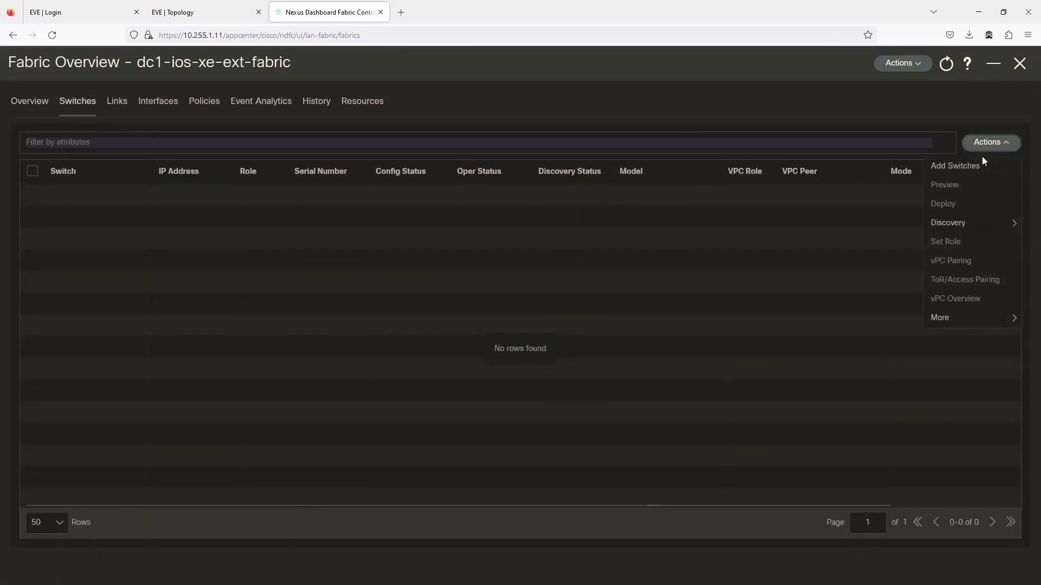
{"action": "left_click", "coordinate": [965, 172]}
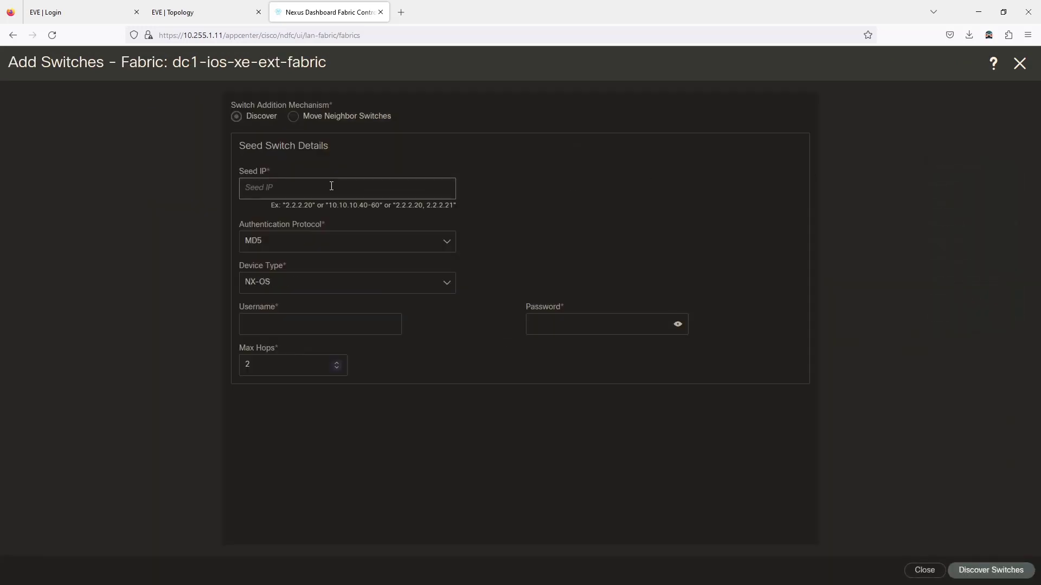
Step: Enter seed IPs 10.255.1.15-16, IOS-XE CSR/CAT8K, saved credentials and MD5, then discover
{"action": "type", "text": "10.255.1.15-16"}
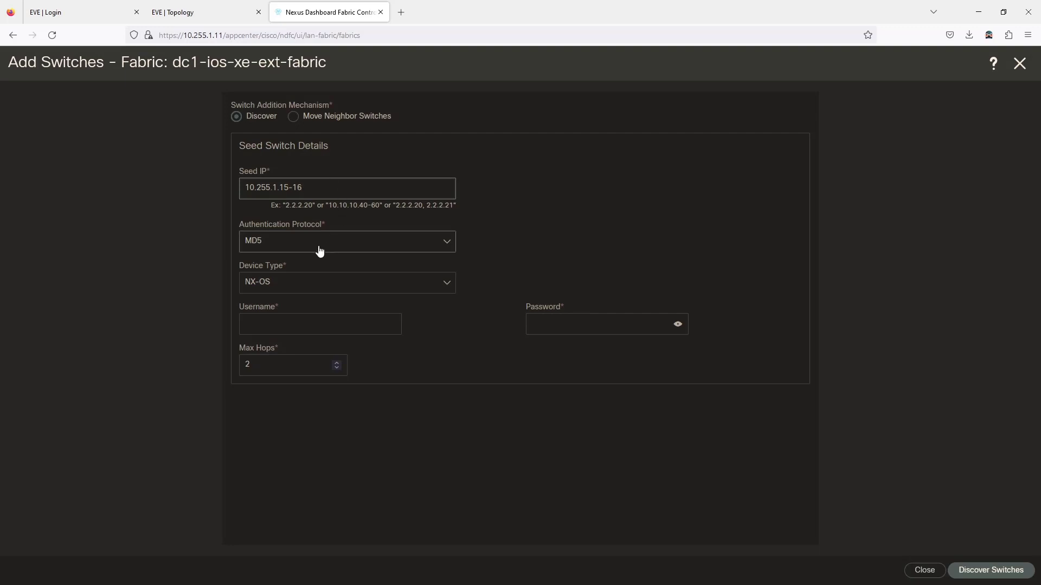
{"action": "left_click", "coordinate": [293, 285]}
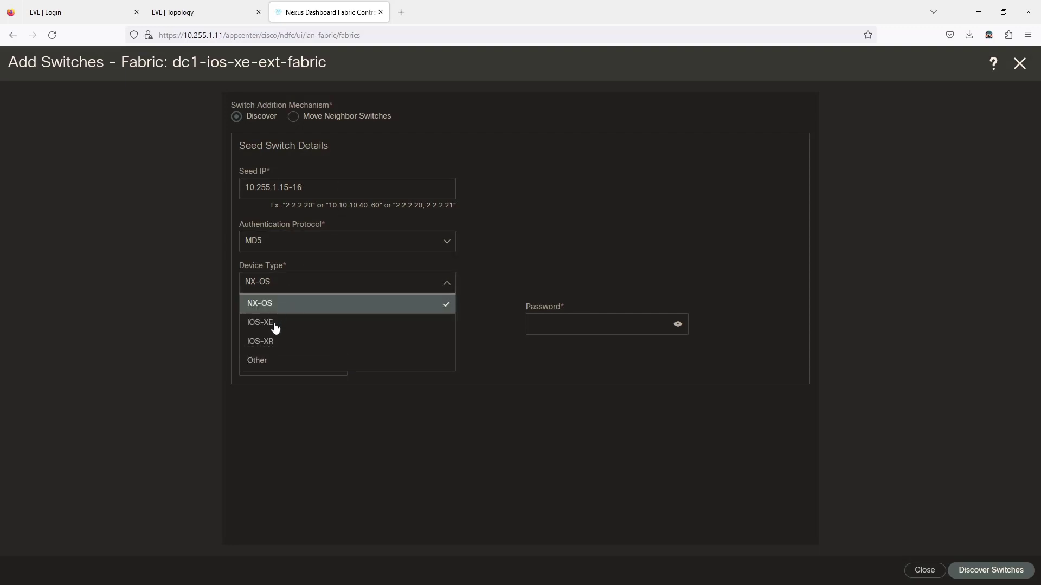
{"action": "left_click", "coordinate": [275, 323]}
{"action": "left_click", "coordinate": [267, 308]}
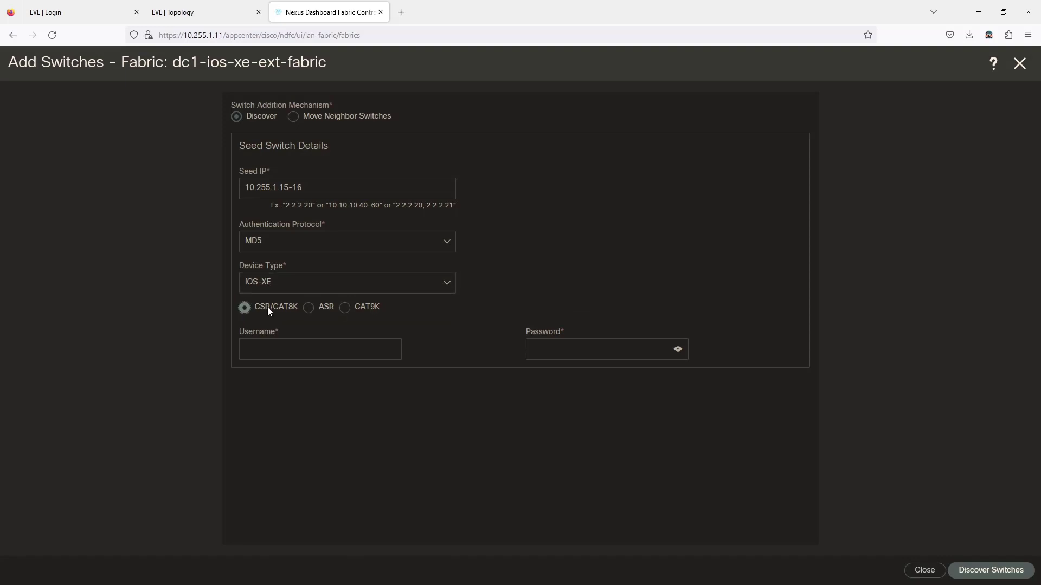
{"action": "left_click", "coordinate": [261, 351]}
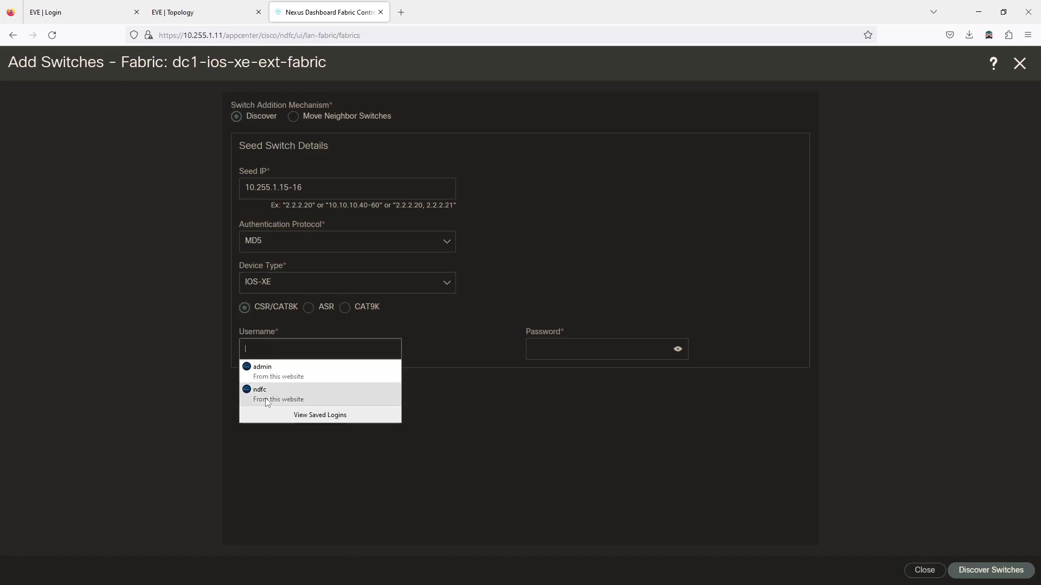
{"action": "left_click", "coordinate": [347, 395]}
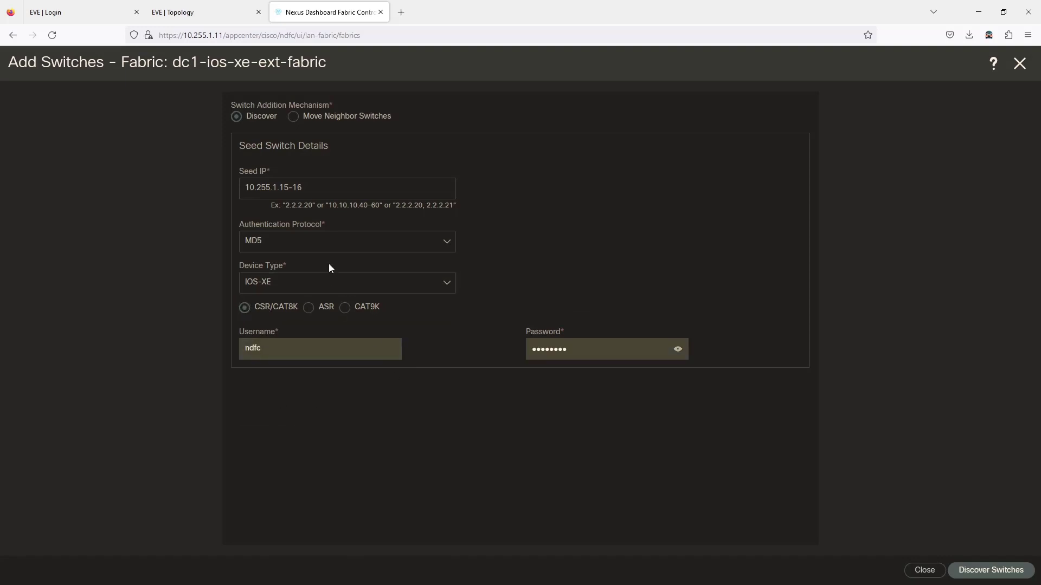
{"action": "left_click", "coordinate": [321, 249]}
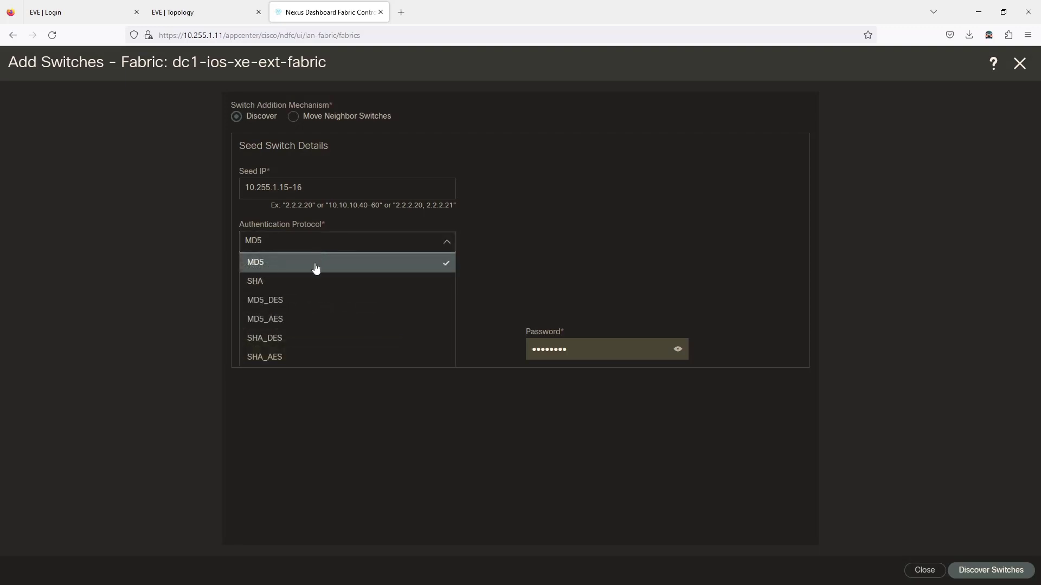
{"action": "left_click", "coordinate": [303, 449]}
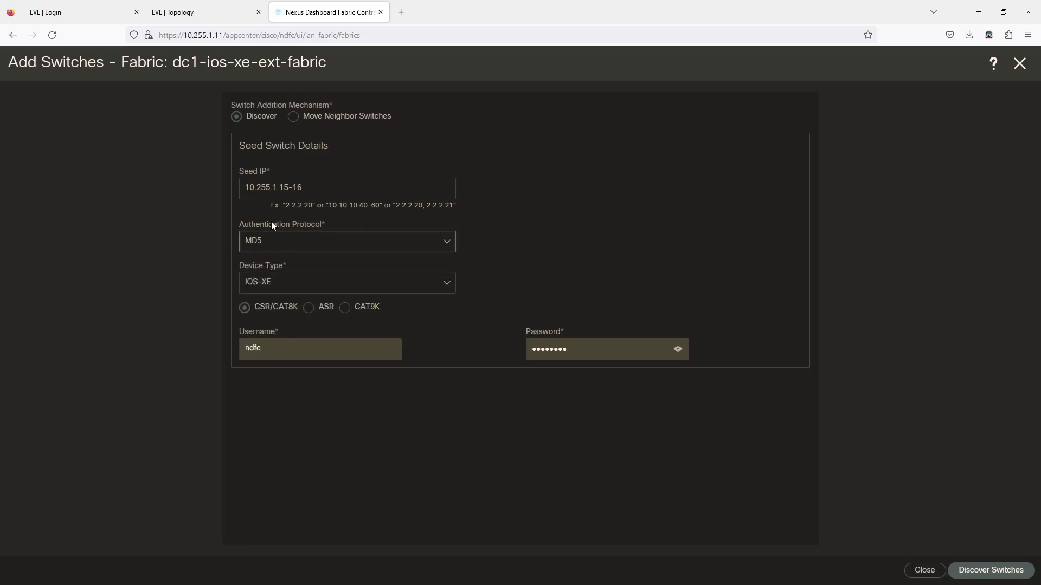
{"action": "left_click", "coordinate": [991, 570]}
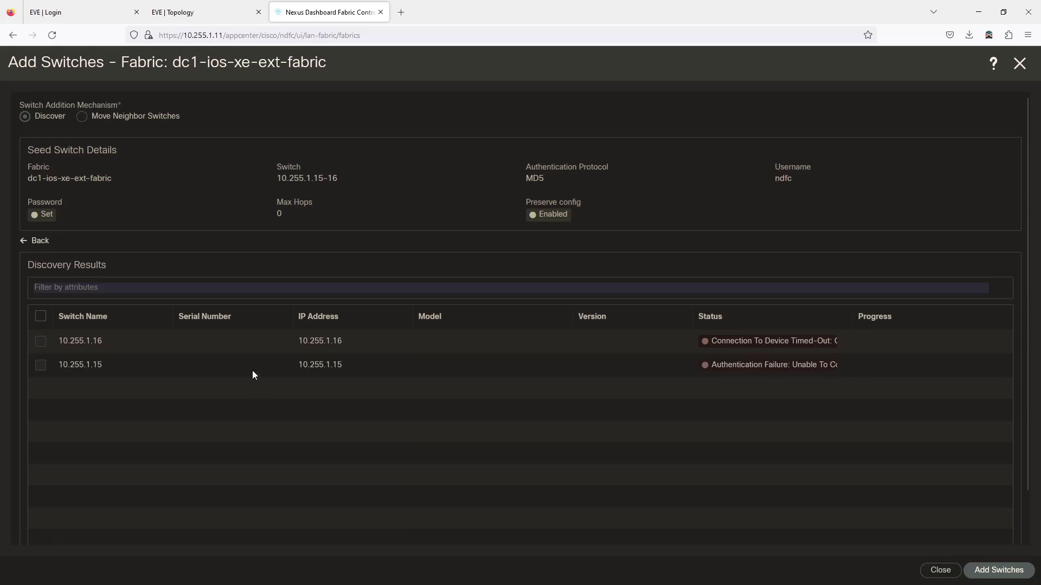
Step: After discovery returns timeout and authentication failures, switch to the EVE lab topology tab
{"action": "left_click", "coordinate": [219, 15]}
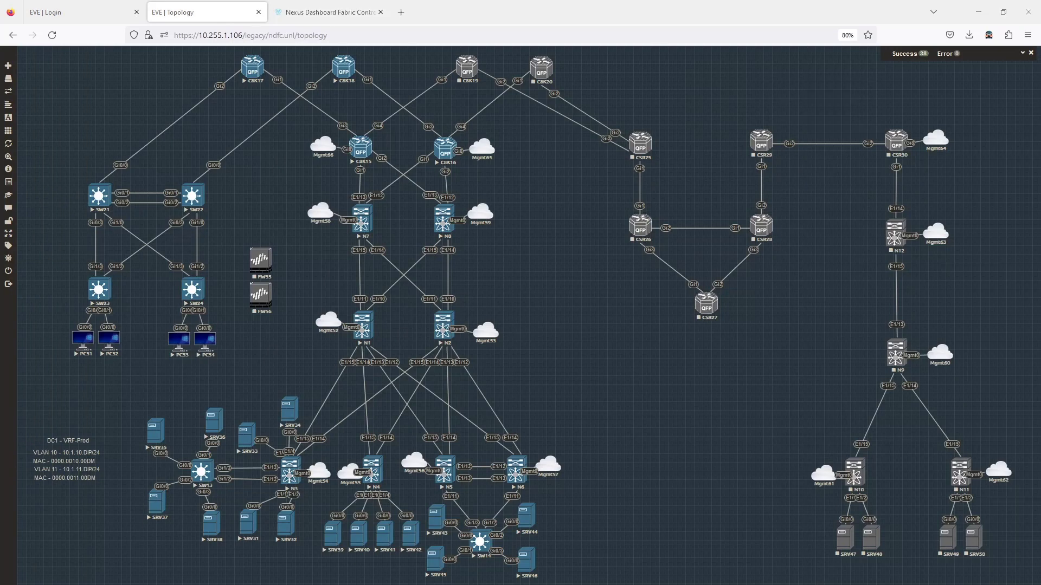
Step: On C8K16, check the interface summary and ping 10.255.1.11 with 100 percent success
{"action": "key", "text": "alt+Tab"}
{"action": "key", "text": "Return"}
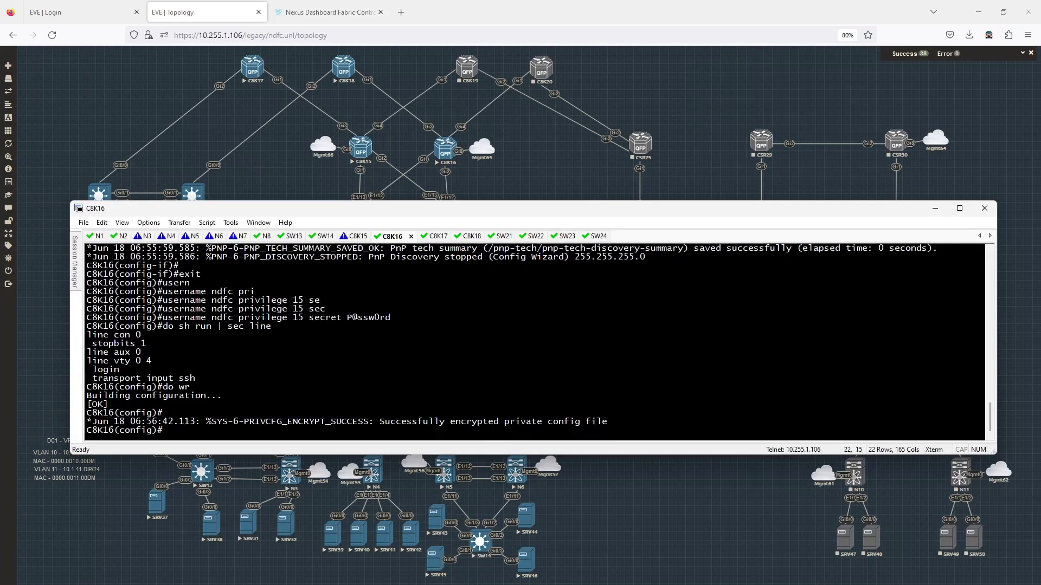
{"action": "type", "text": "do sh ip int br"}
{"action": "key", "text": "Return"}
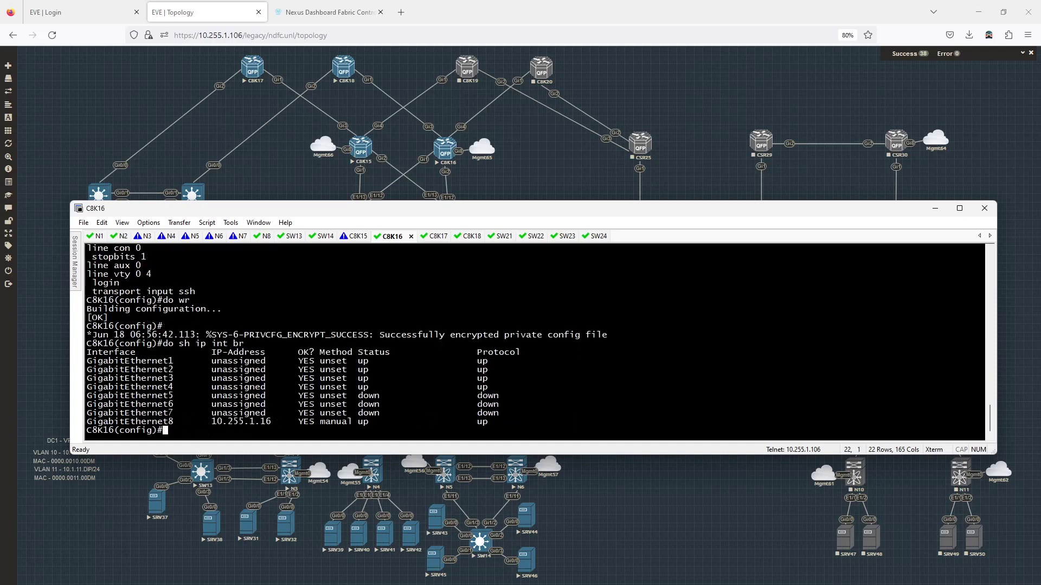
{"action": "type", "text": "do ping 10.255.1.11"}
{"action": "key", "text": "Return"}
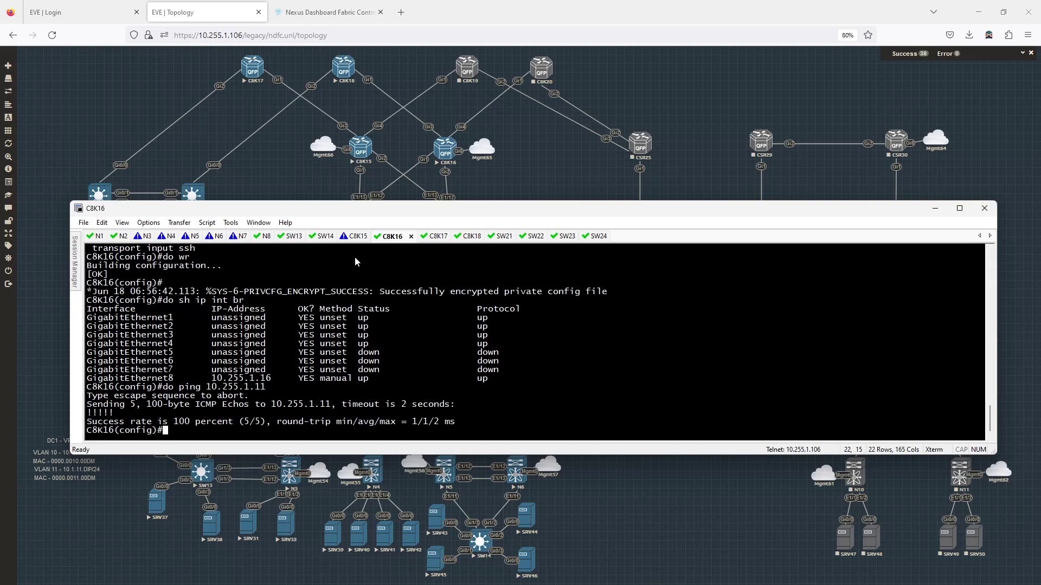
{"action": "left_click", "coordinate": [356, 236]}
Step: On C8K15, show the current line configuration with 'do sh run | sec line'
{"action": "key", "text": "Return"}
{"action": "type", "text": "do s"}
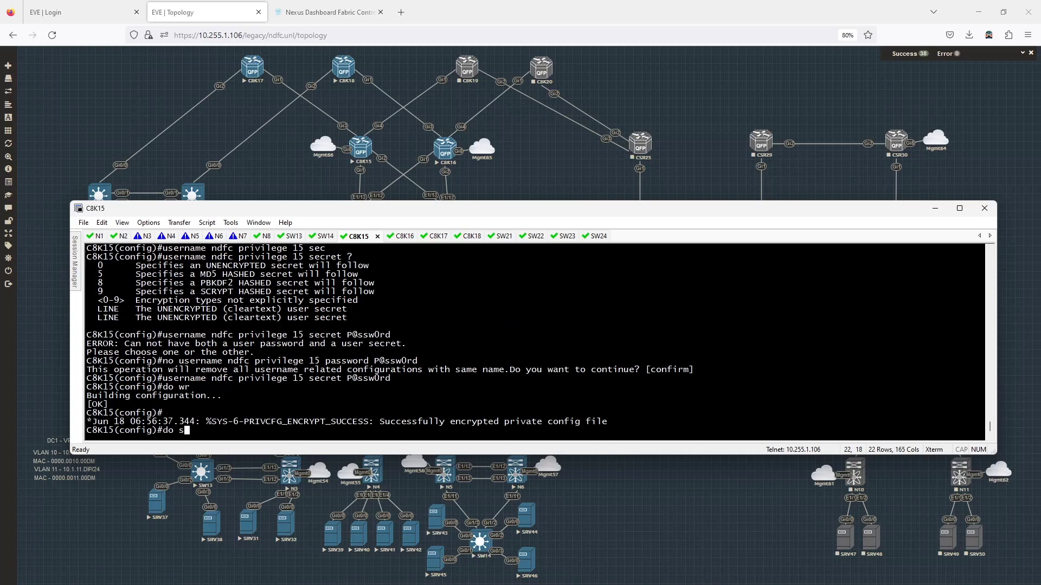
{"action": "type", "text": "hr n"}
{"action": "key", "text": "BackSpace"}
{"action": "key", "text": "BackSpace"}
{"action": "key", "text": "BackSpace"}
{"action": "key", "text": "BackSpace"}
{"action": "key", "text": "BackSpace"}
{"action": "key", "text": "BackSpace"}
{"action": "key", "text": "BackSpace"}
{"action": "type", "text": "o sh run | sec line"}
{"action": "key", "text": "Return"}
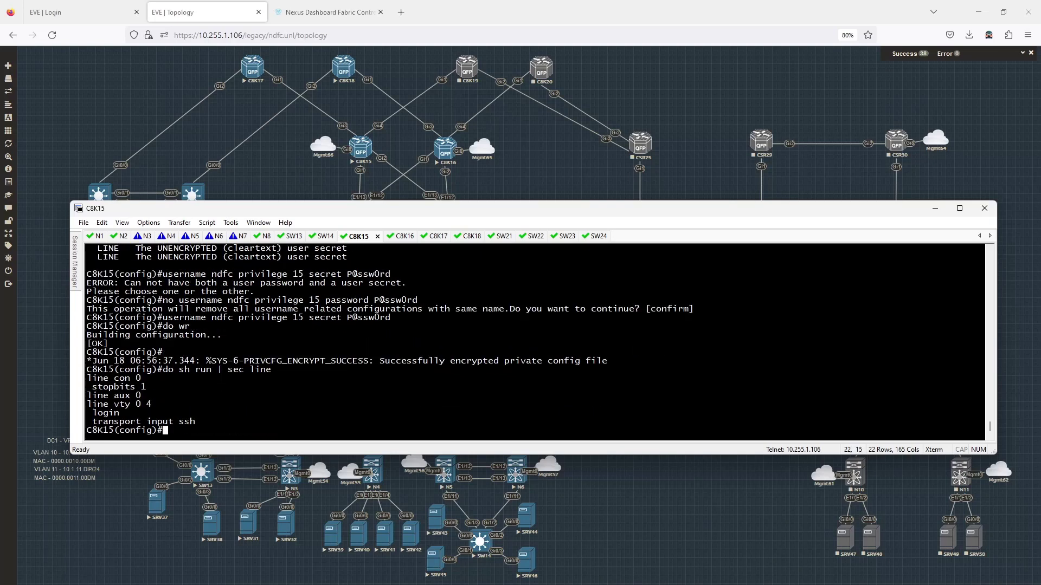
Step: Apply 'login local' to C8K15's VTY lines 0 4 and review the line command help
{"action": "type", "text": "line vty 04"}
{"action": "key", "text": "Return"}
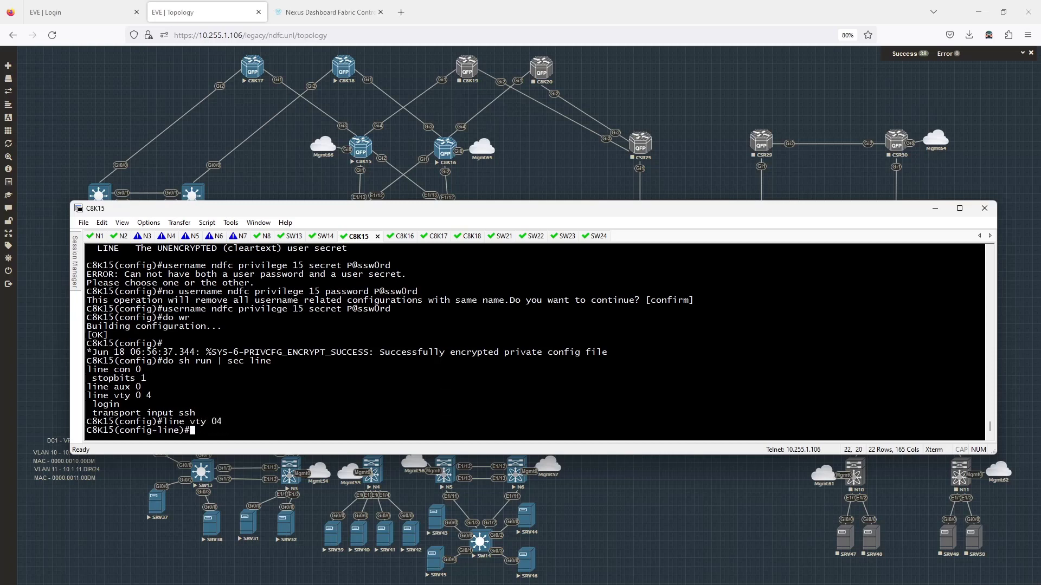
{"action": "key", "text": "Up"}
{"action": "type", "text": "4"}
{"action": "key", "text": "Return"}
{"action": "type", "text": "l"}
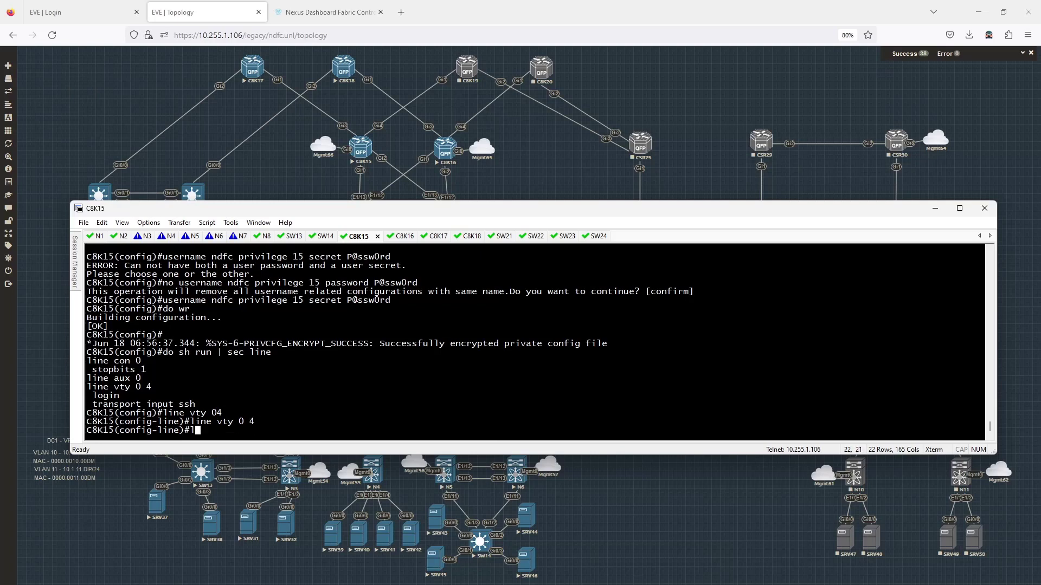
{"action": "type", "text": "og?in ?"}
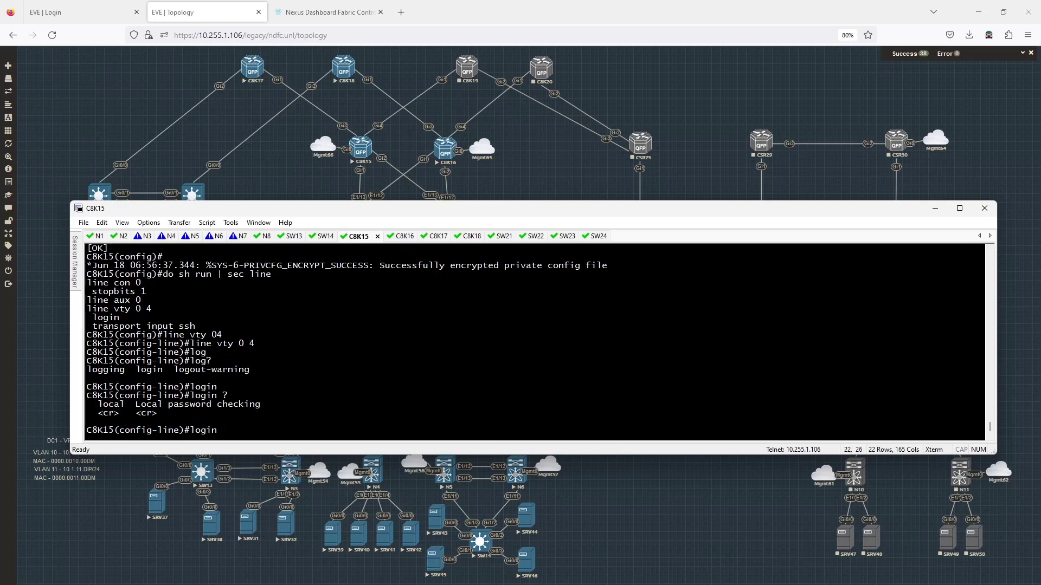
{"action": "type", "text": "local"}
{"action": "key", "text": "Return"}
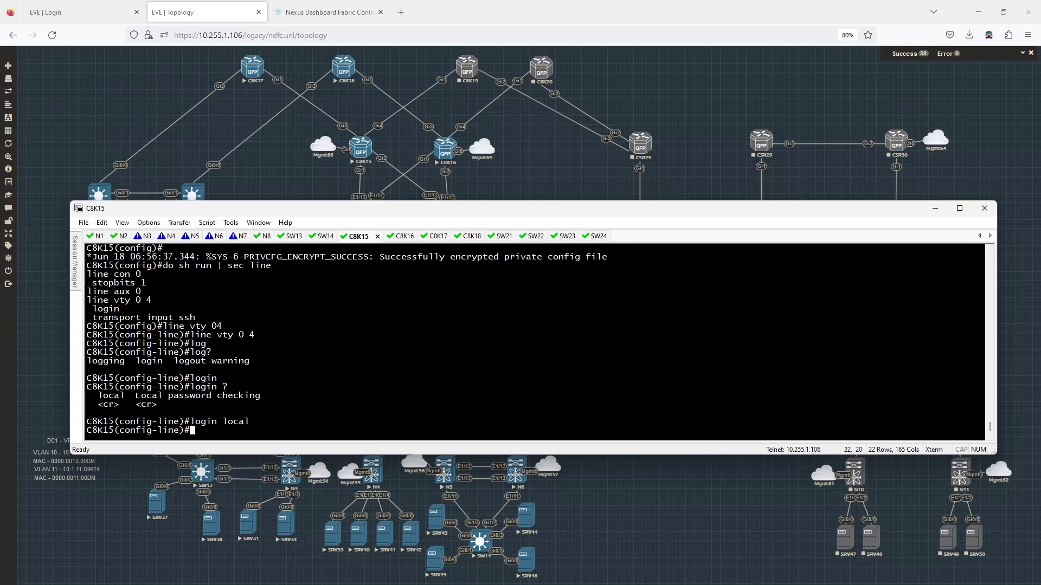
{"action": "type", "text": "?"}
{"action": "key", "text": "space"}
{"action": "key", "text": "space"}
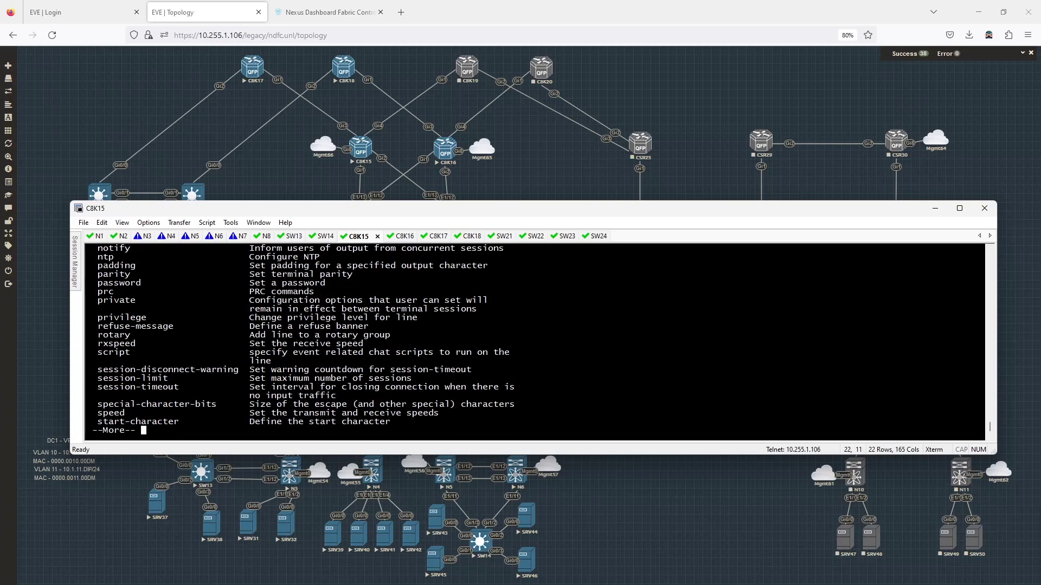
{"action": "key", "text": "space"}
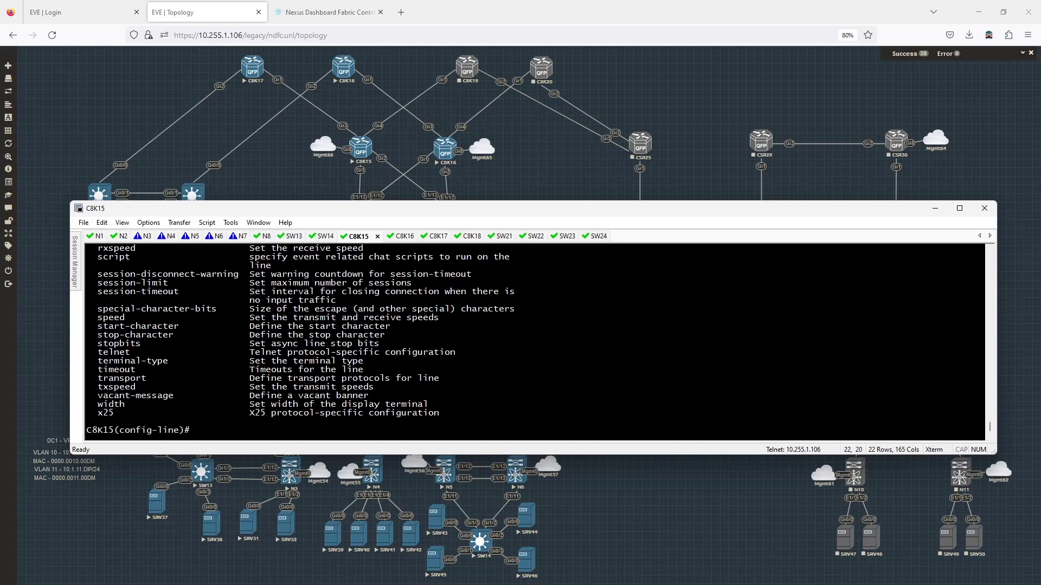
{"action": "scroll", "coordinate": [298, 340], "scroll_direction": "up", "scroll_amount": 3}
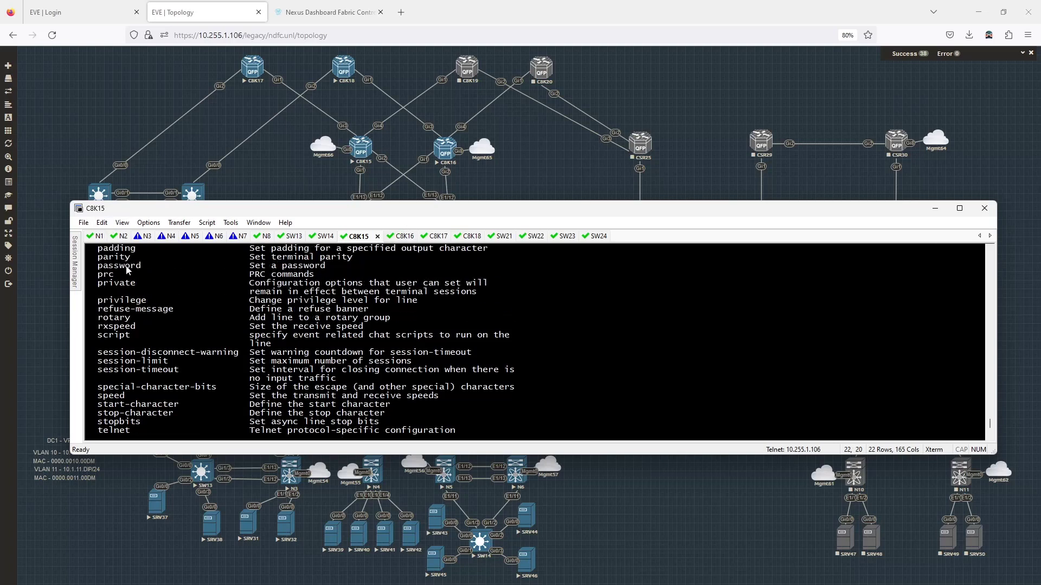
{"action": "scroll", "coordinate": [506, 317], "scroll_direction": "down", "scroll_amount": 3}
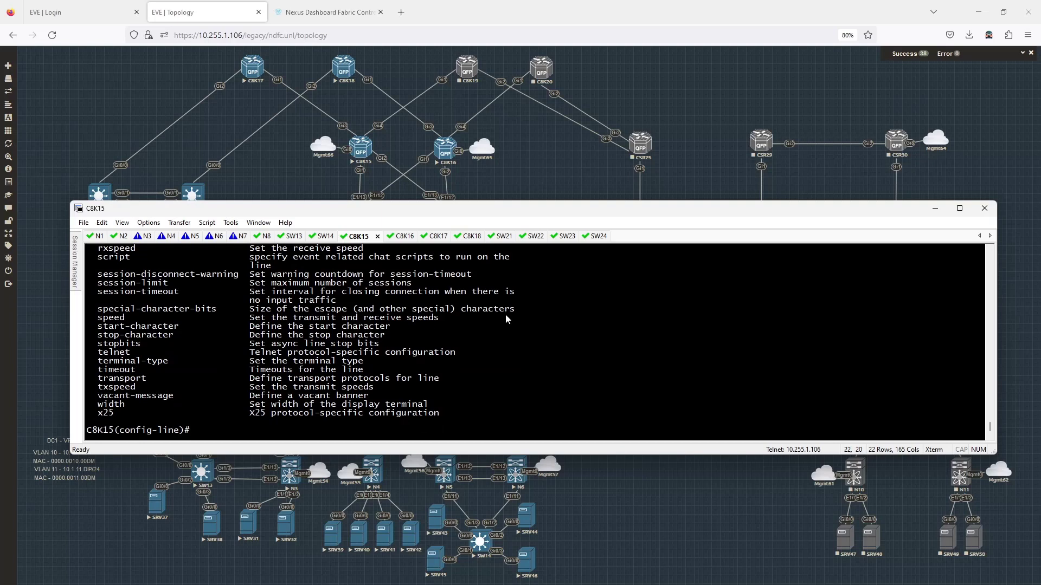
Step: Apply 'login local' to C8K16's VTY lines 0 4
{"action": "left_click", "coordinate": [392, 237]}
{"action": "type", "text": "line vty 0 4"}
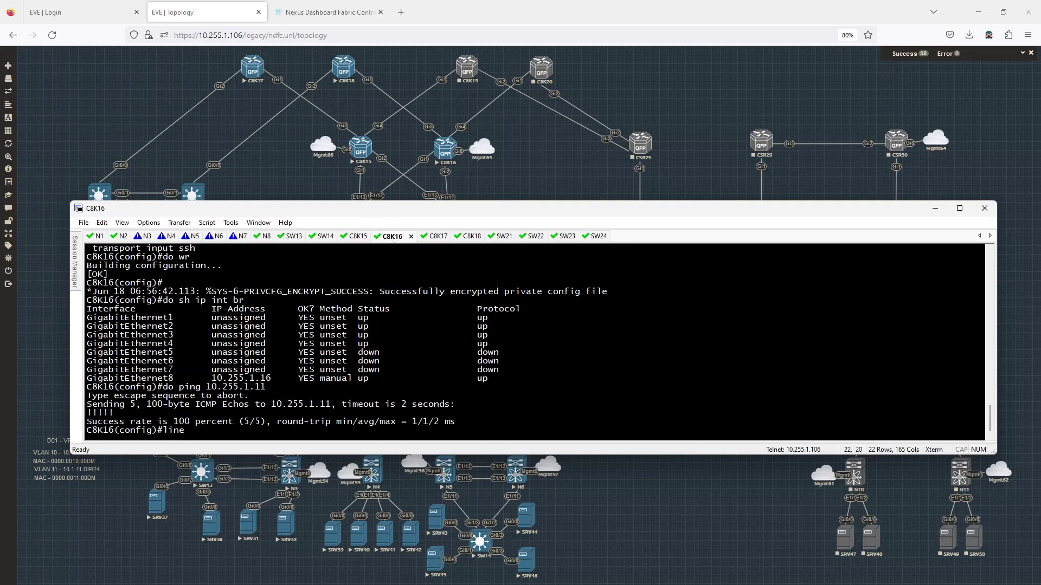
{"action": "key", "text": "Return"}
{"action": "type", "text": "l"}
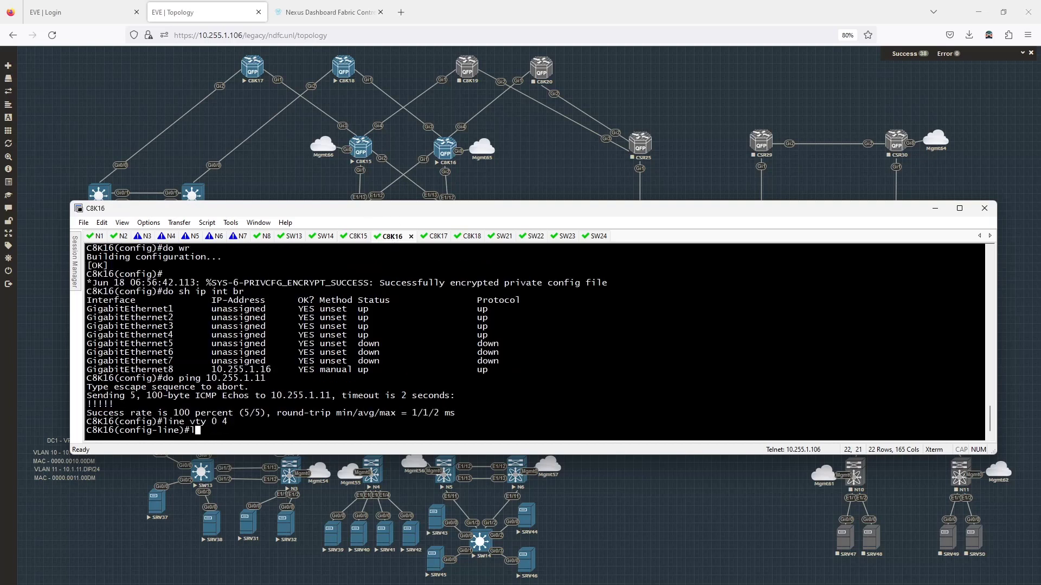
{"action": "type", "text": "ogin local"}
{"action": "key", "text": "Return"}
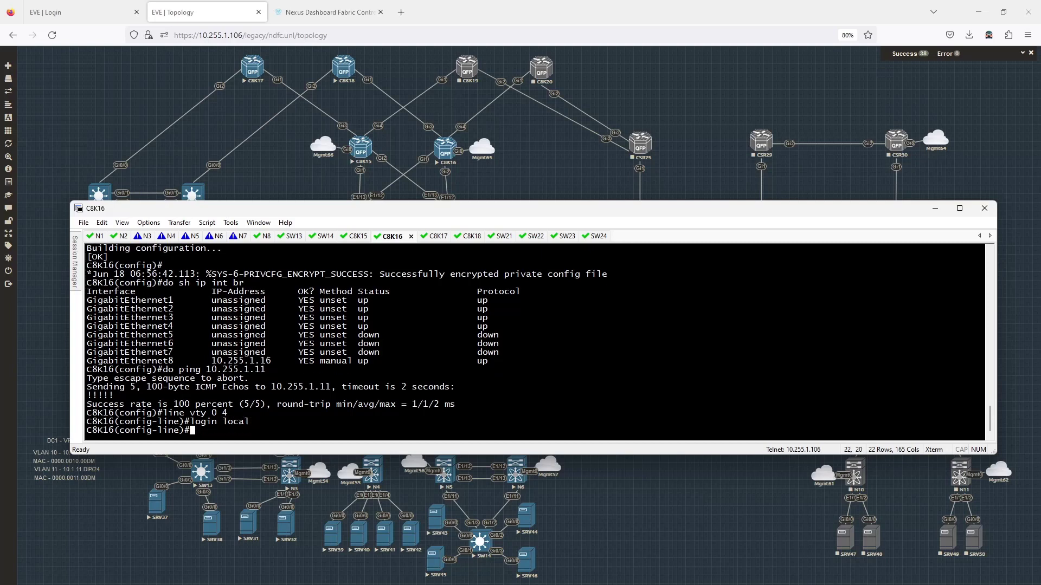
Step: Rerun discovery of 10.255.1.15-16 and widen the Status column to read 10.255.1.16's timeout error
{"action": "left_click", "coordinate": [325, 12]}
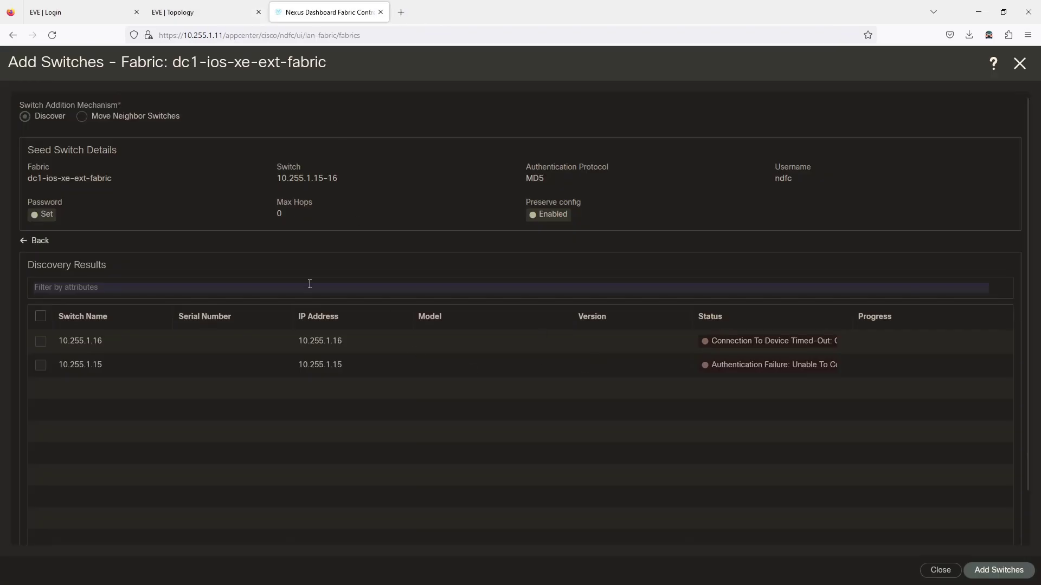
{"action": "left_click", "coordinate": [39, 241]}
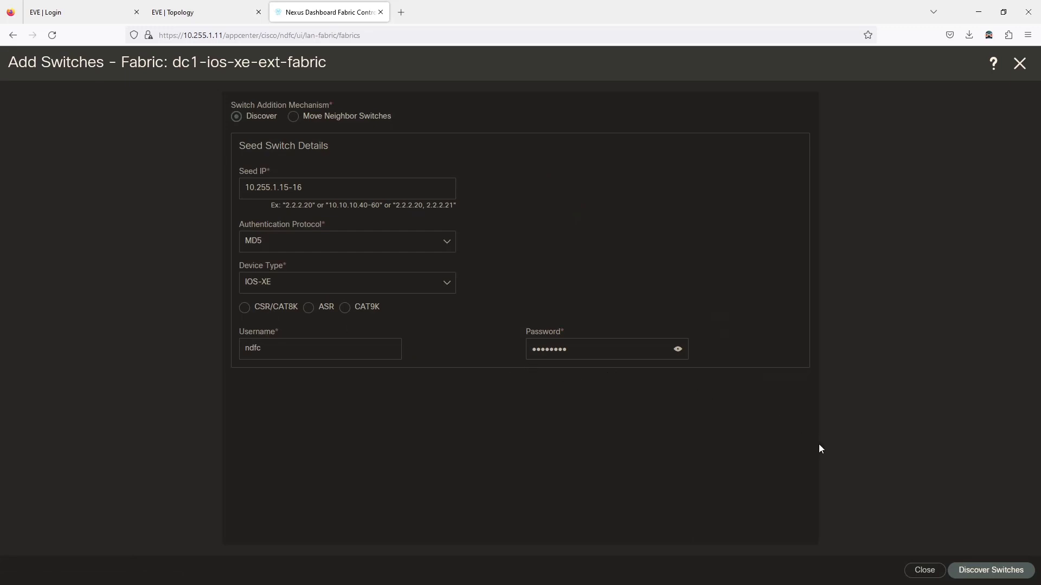
{"action": "left_click", "coordinate": [984, 572]}
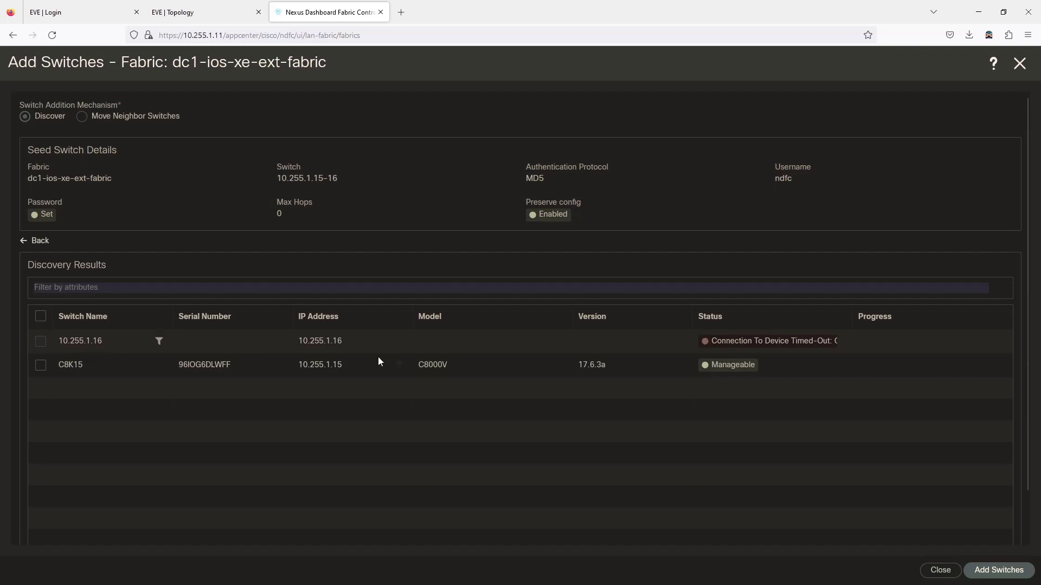
{"action": "left_click_drag", "start_coordinate": [850, 318], "coordinate": [956, 324]}
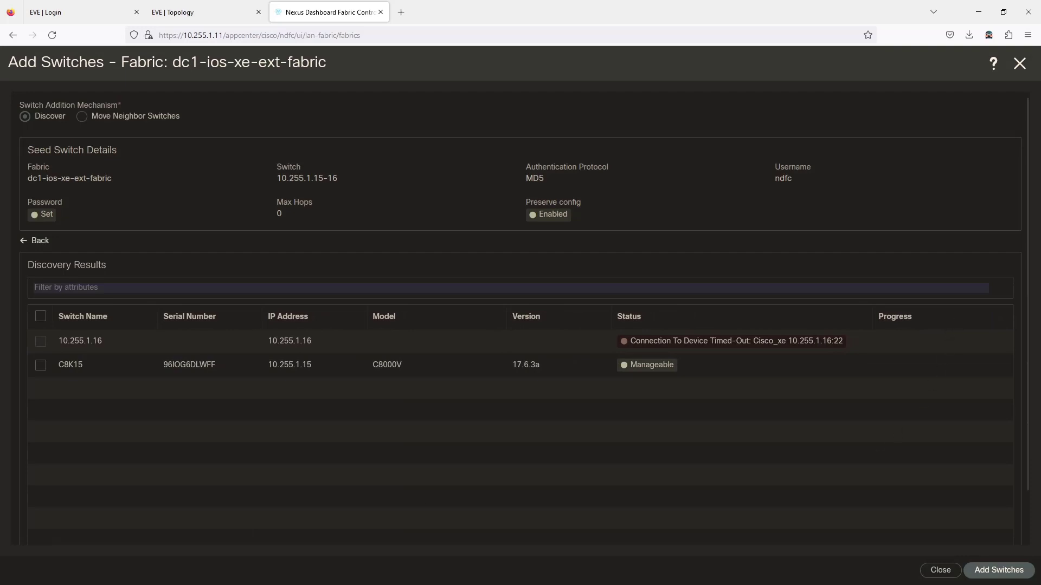
Step: Show C8K16's line and user config sections, confirming login local, SSH and the privilege-15 user
{"action": "key", "text": "alt+Tab"}
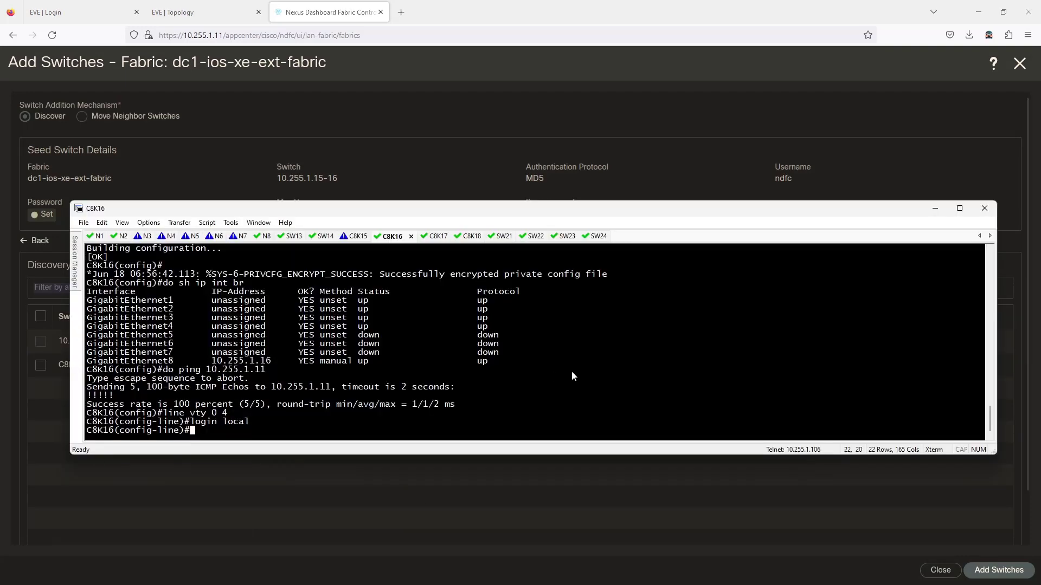
{"action": "type", "text": "do sh ru"}
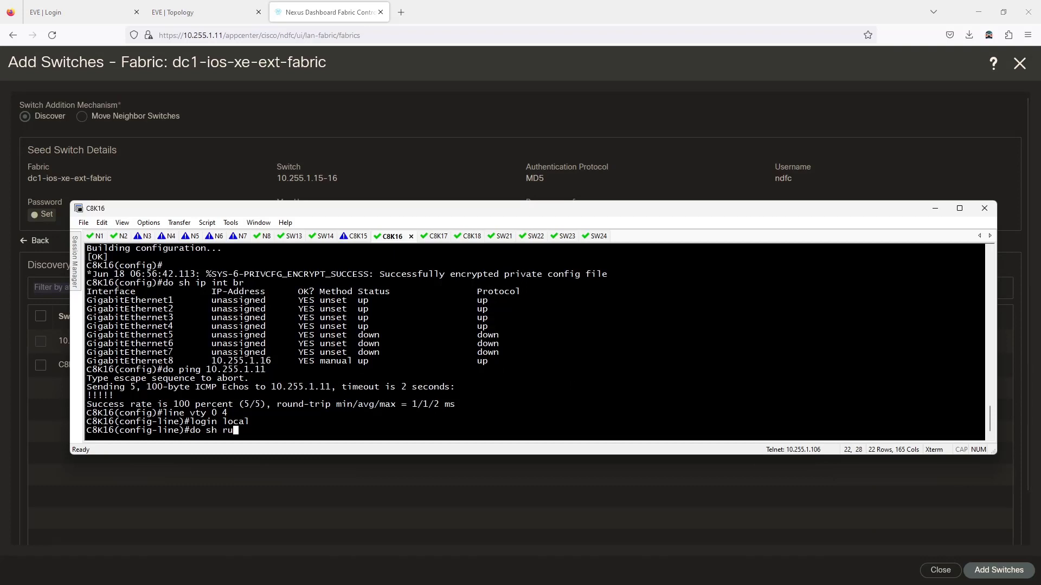
{"action": "type", "text": "n | sec "}
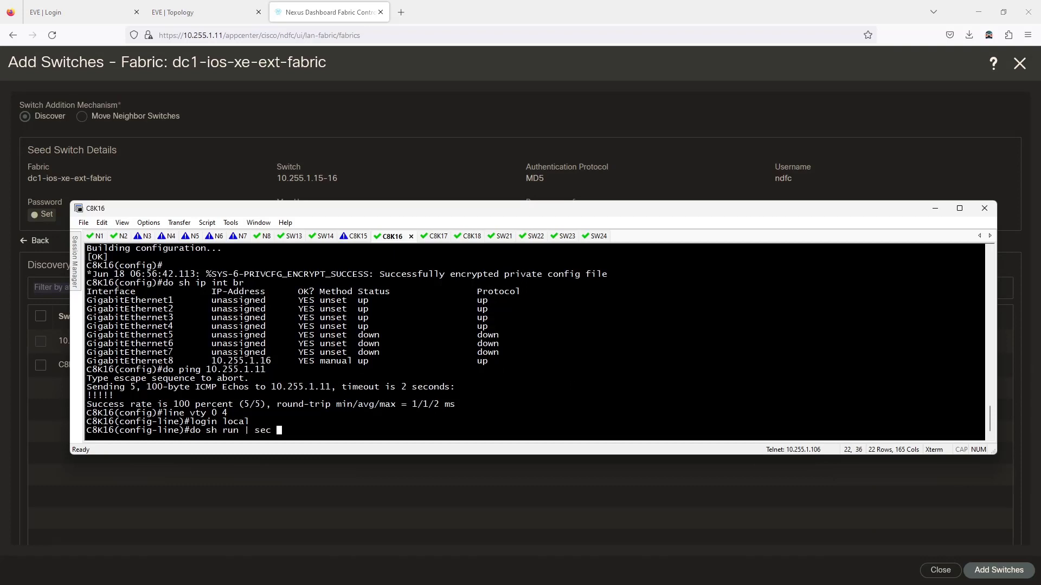
{"action": "type", "text": "line"}
{"action": "key", "text": "Return"}
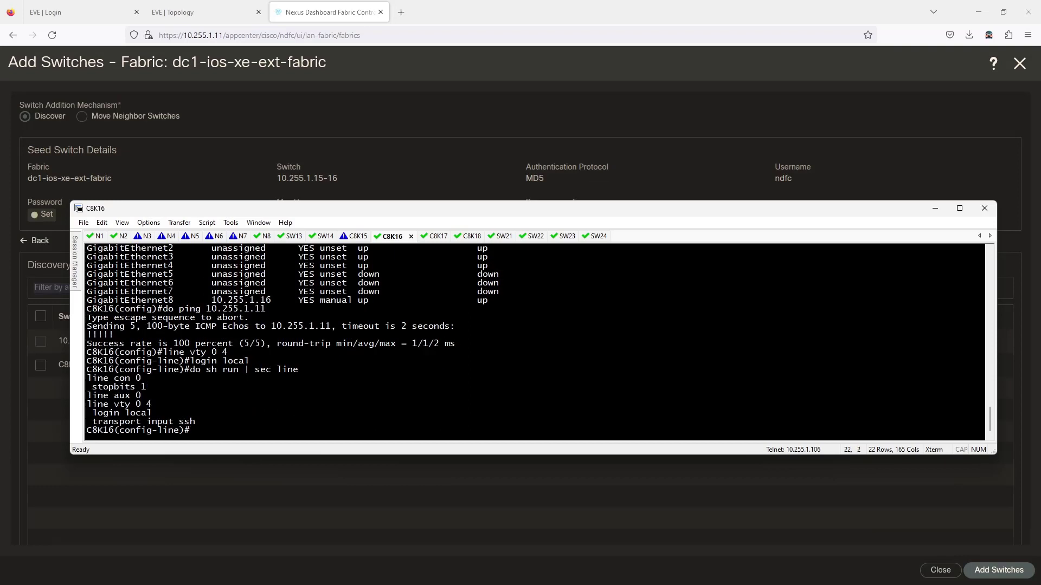
{"action": "type", "text": "do sh run"}
{"action": "key", "text": "ctrl+u"}
{"action": "type", "text": "do sh run | sec user"}
{"action": "key", "text": "Return"}
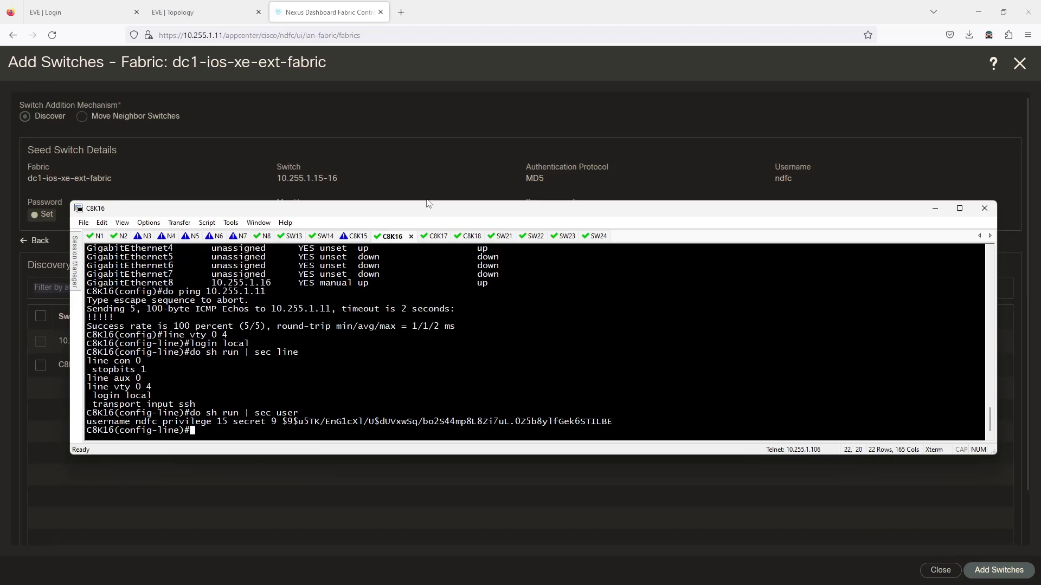
{"action": "left_click_drag", "start_coordinate": [424, 215], "coordinate": [420, 241]}
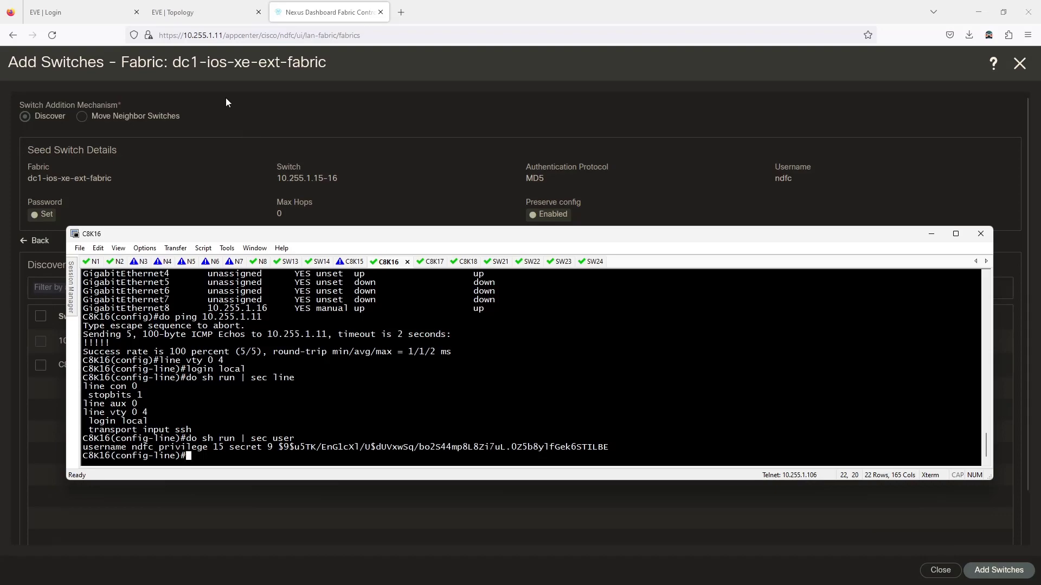
{"action": "left_click", "coordinate": [212, 13]}
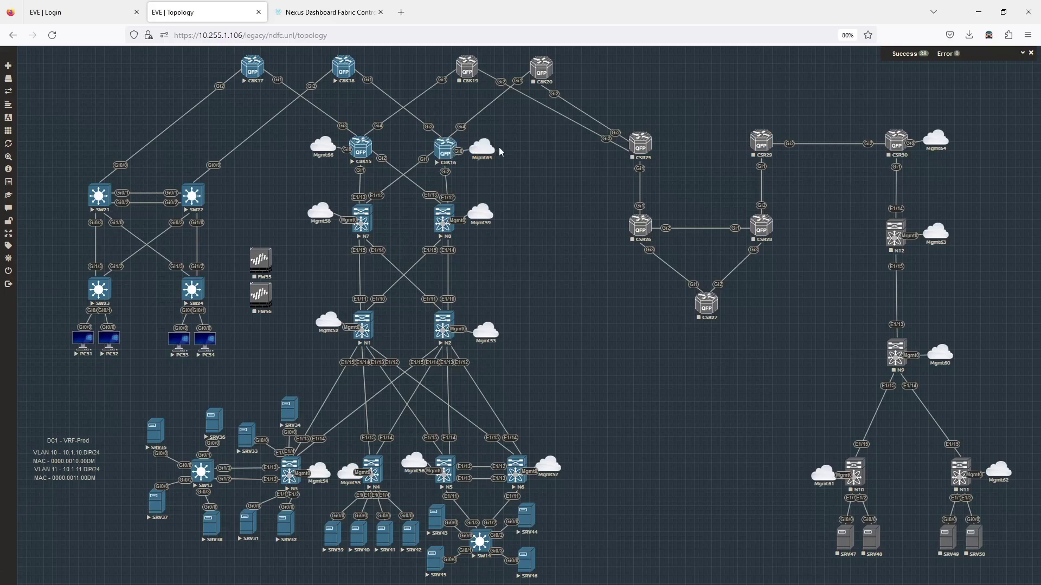
{"action": "right_click", "coordinate": [482, 151]}
{"action": "left_click", "coordinate": [500, 168]}
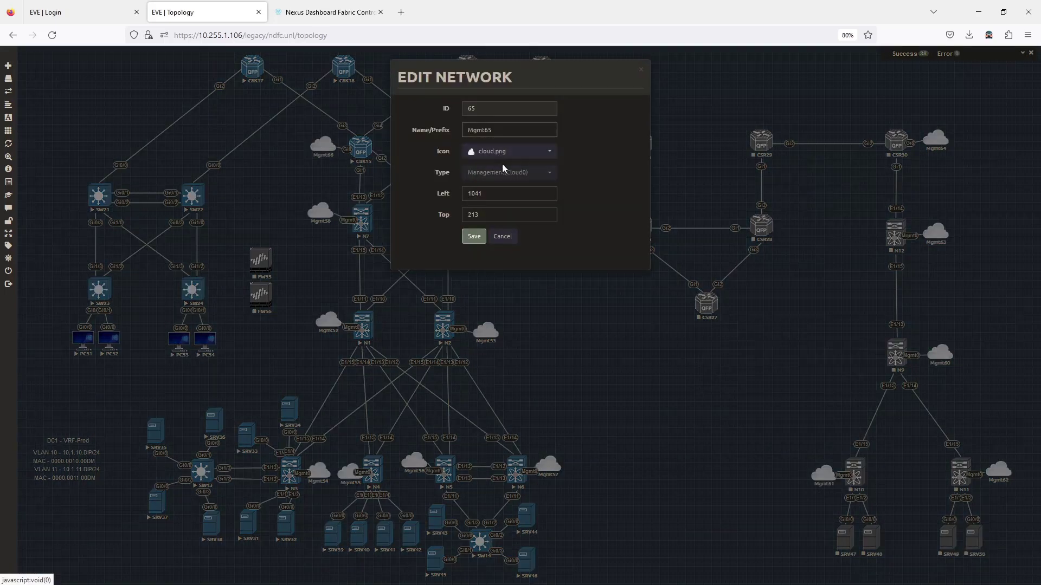
{"action": "left_click", "coordinate": [500, 237]}
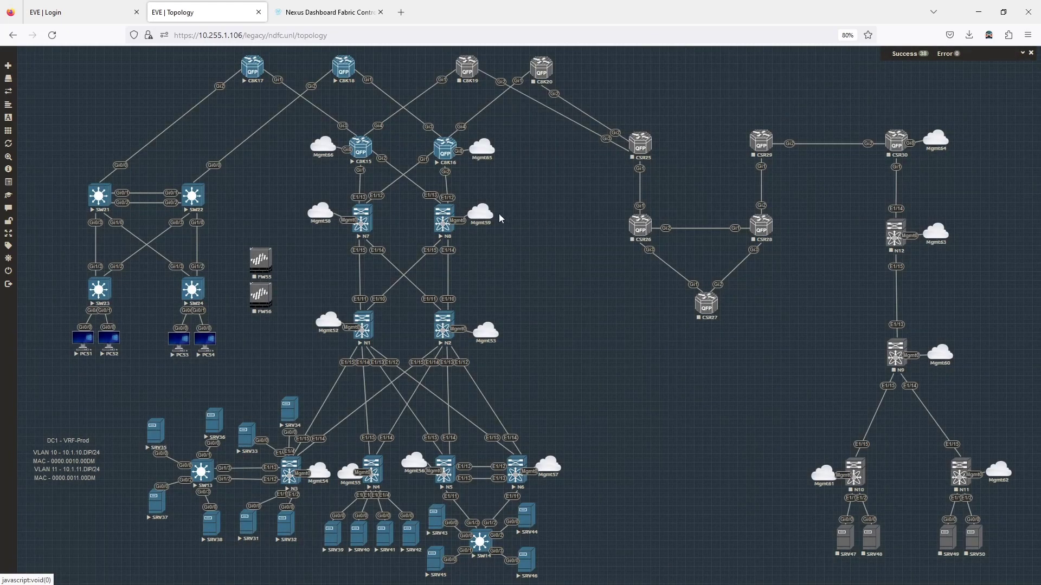
{"action": "left_click", "coordinate": [351, 15]}
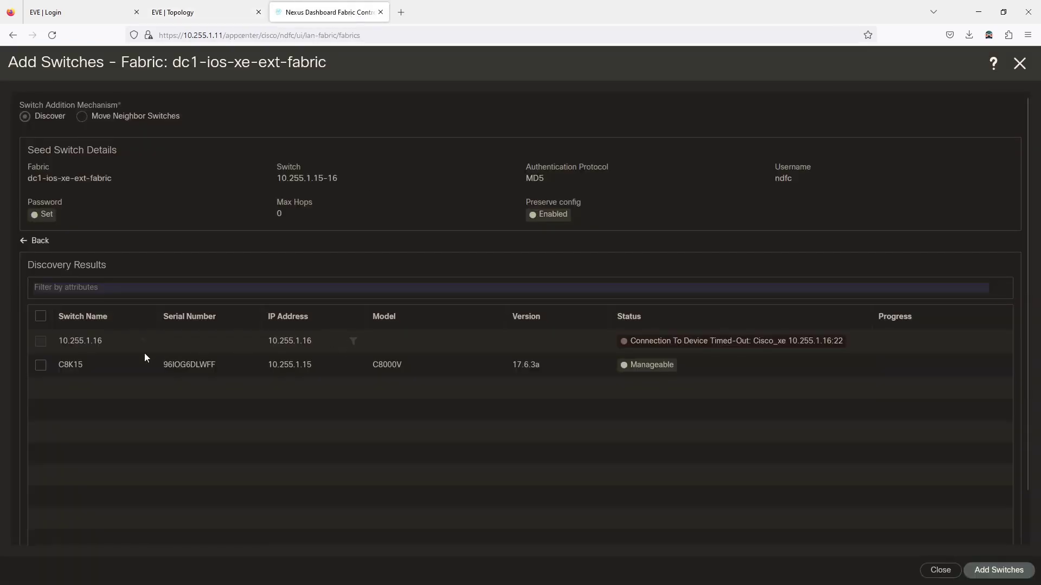
Step: Add C8K15 (10.255.1.15) to the fabric and watch its login in the C8K15 terminal until Switch Added
{"action": "left_click", "coordinate": [40, 365]}
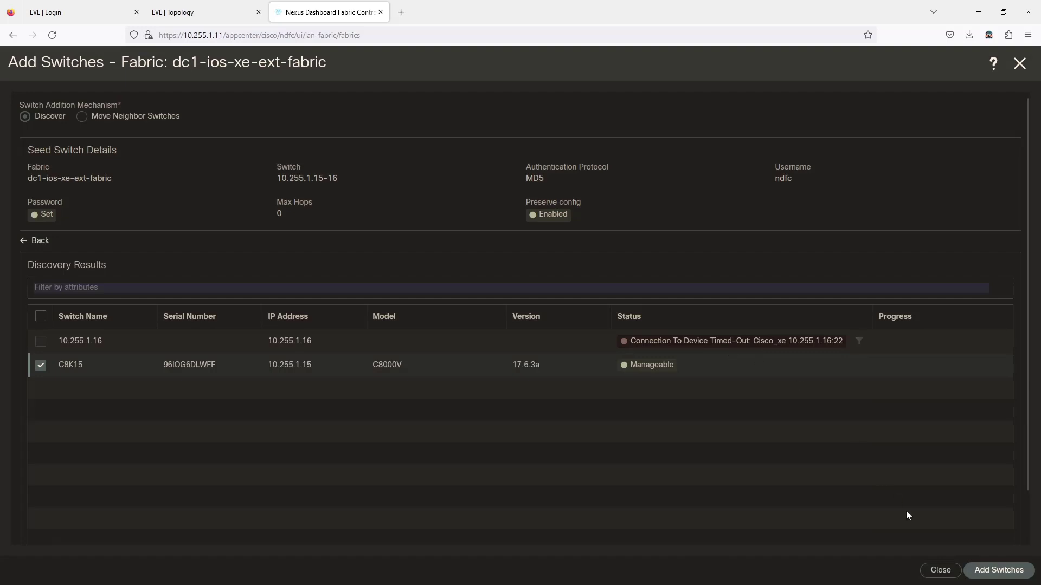
{"action": "left_click", "coordinate": [982, 569]}
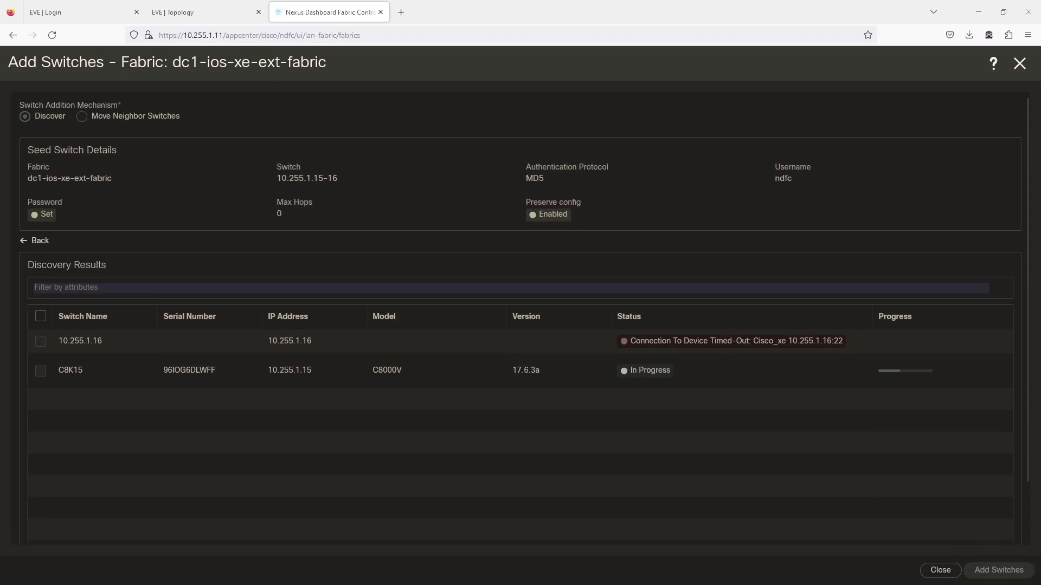
{"action": "key", "text": "alt+Tab"}
{"action": "left_click", "coordinate": [350, 262]}
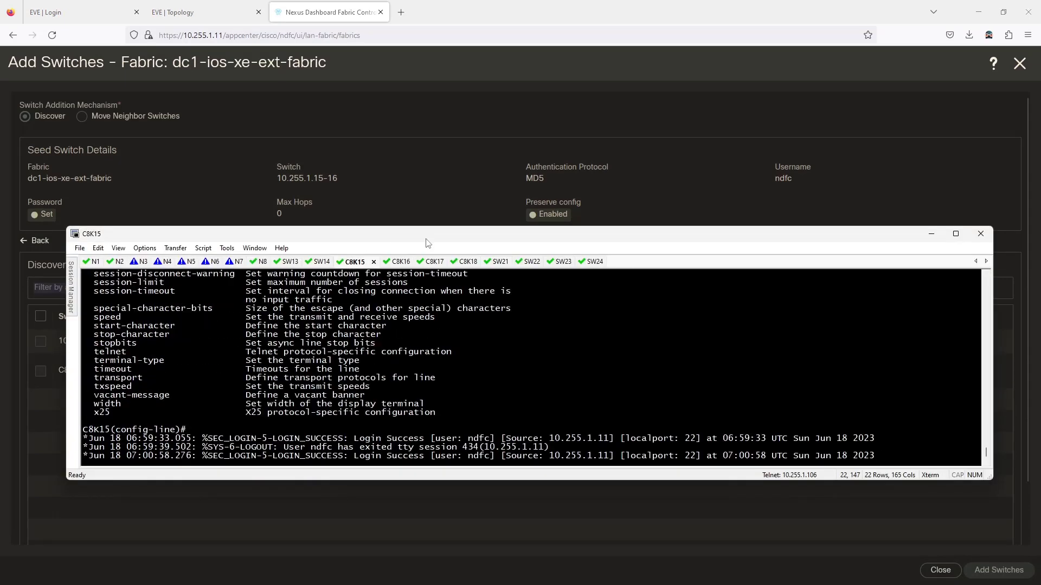
{"action": "left_click_drag", "start_coordinate": [436, 245], "coordinate": [428, 57]}
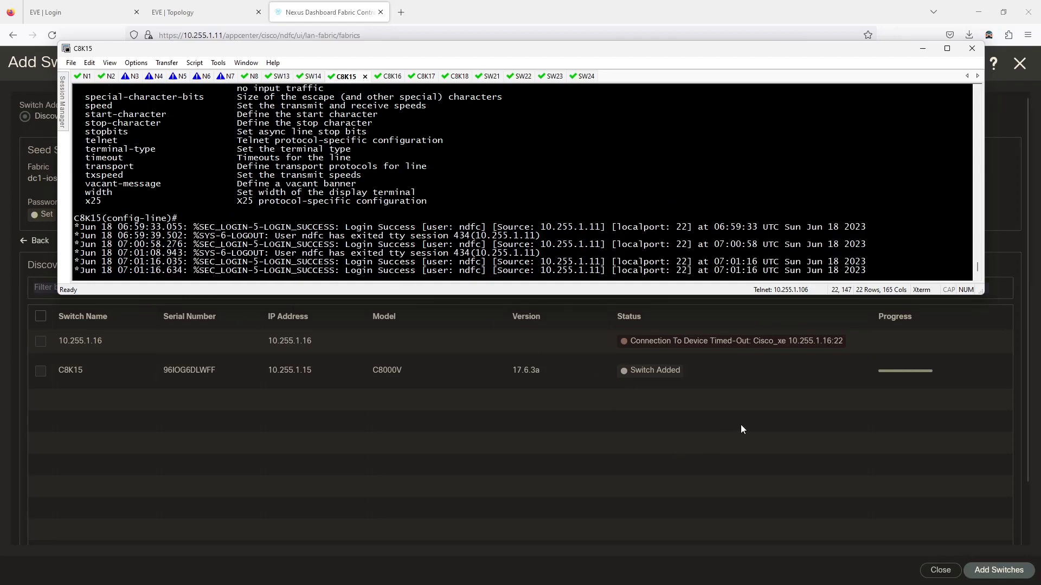
{"action": "left_click", "coordinate": [939, 570]}
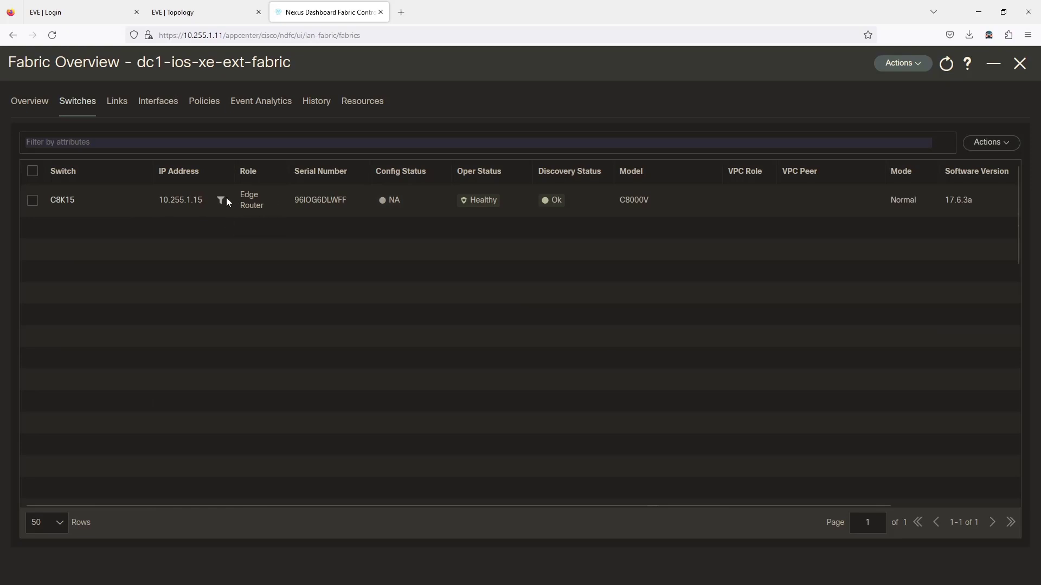
Step: Review dc1-ios-xe-ext-fabric's Interfaces and Policies, then close its overview back to LAN Fabrics
{"action": "left_click", "coordinate": [145, 106]}
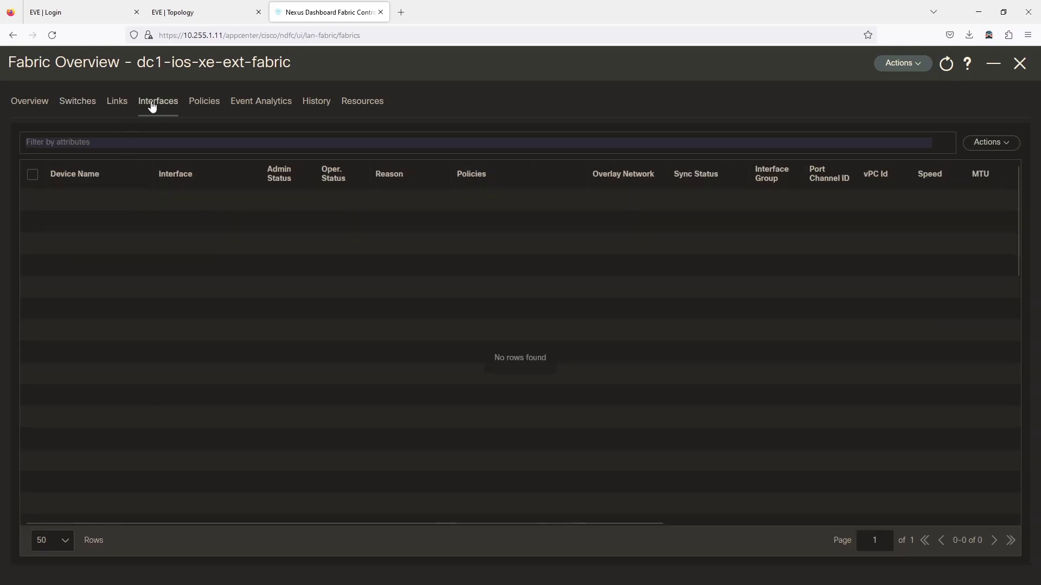
{"action": "left_click", "coordinate": [202, 107]}
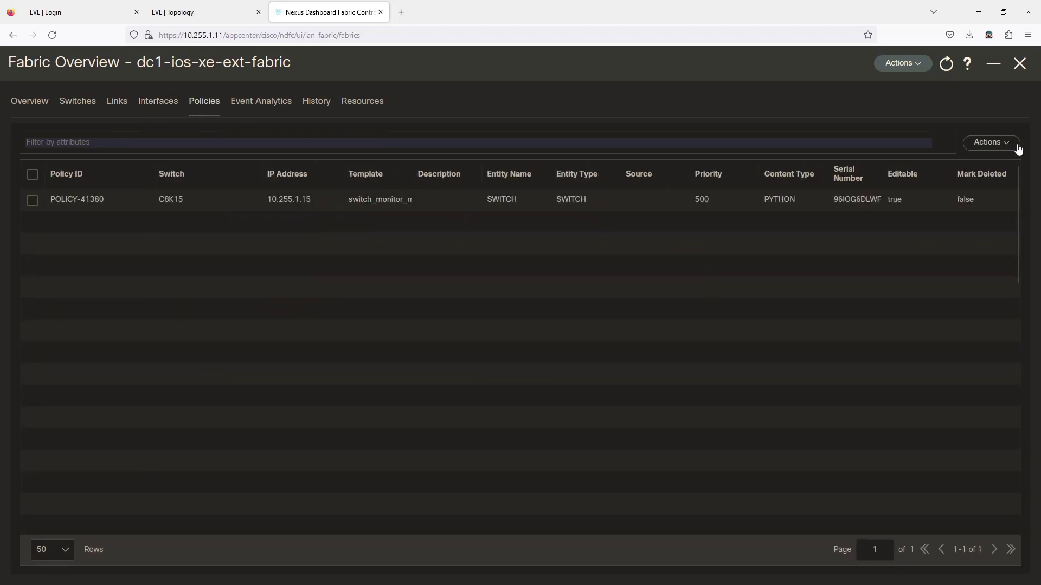
{"action": "left_click", "coordinate": [900, 63]}
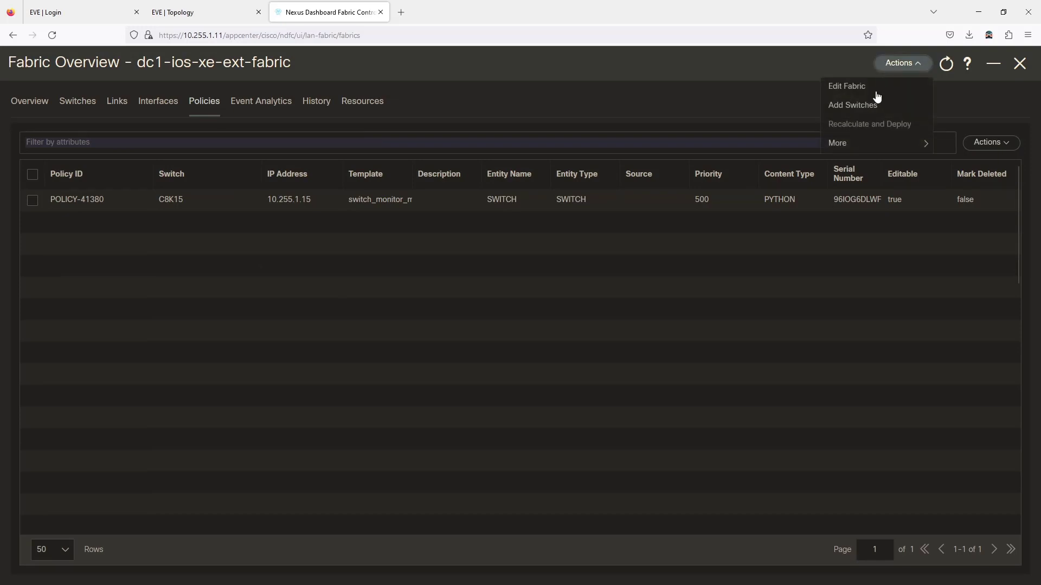
{"action": "mouse_move", "coordinate": [841, 148]}
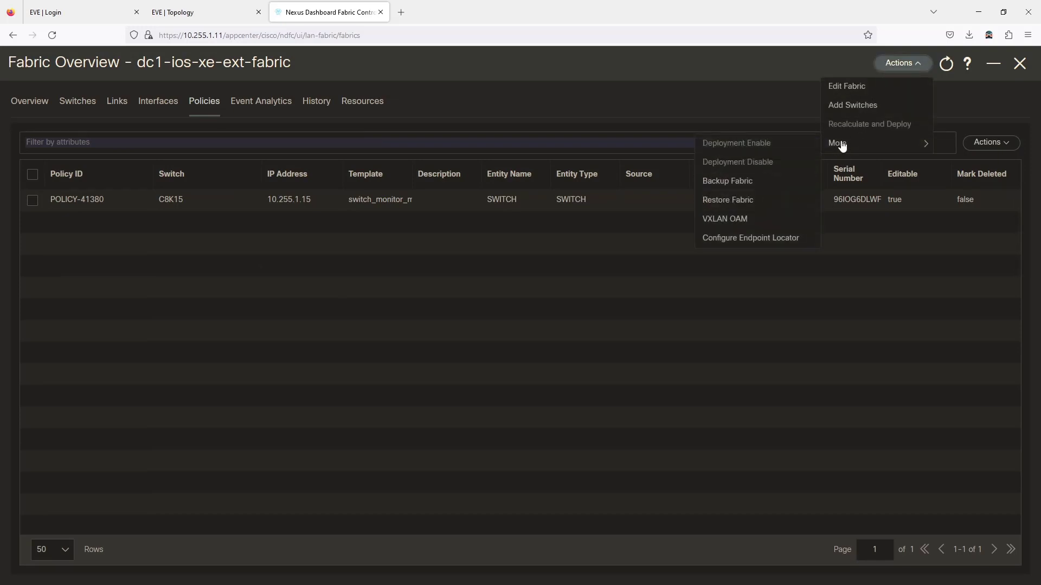
{"action": "left_click", "coordinate": [973, 107]}
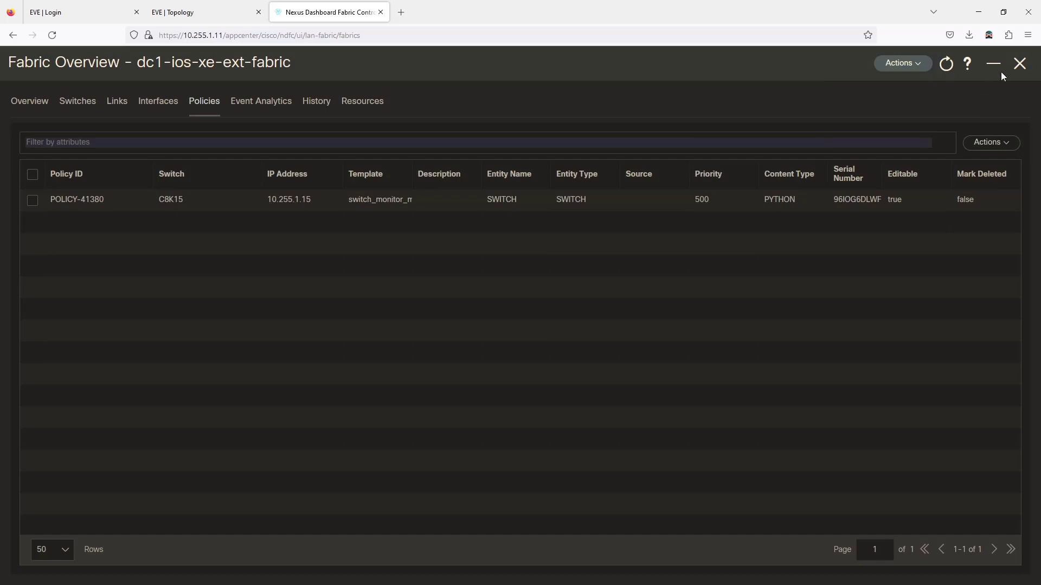
{"action": "left_click", "coordinate": [1020, 64]}
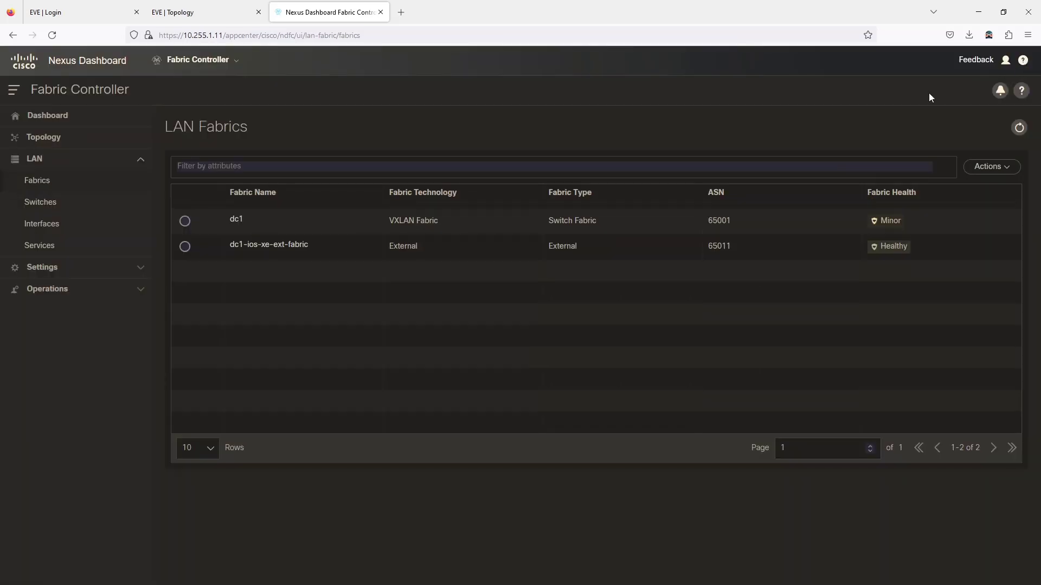
Step: Open the dc1 fabric's full overview and browse its 68 links
{"action": "left_click", "coordinate": [236, 221]}
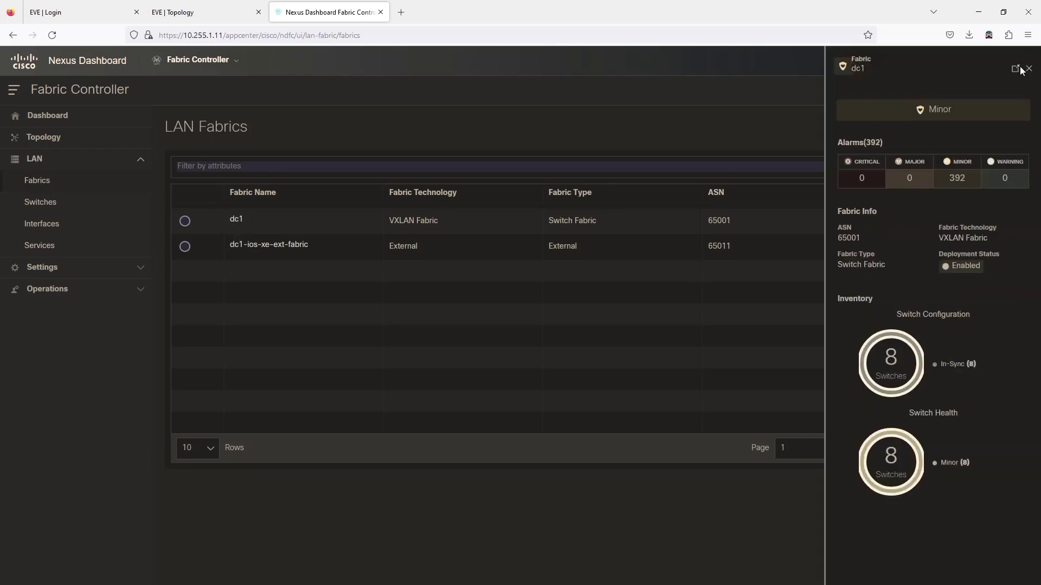
{"action": "left_click", "coordinate": [1015, 68]}
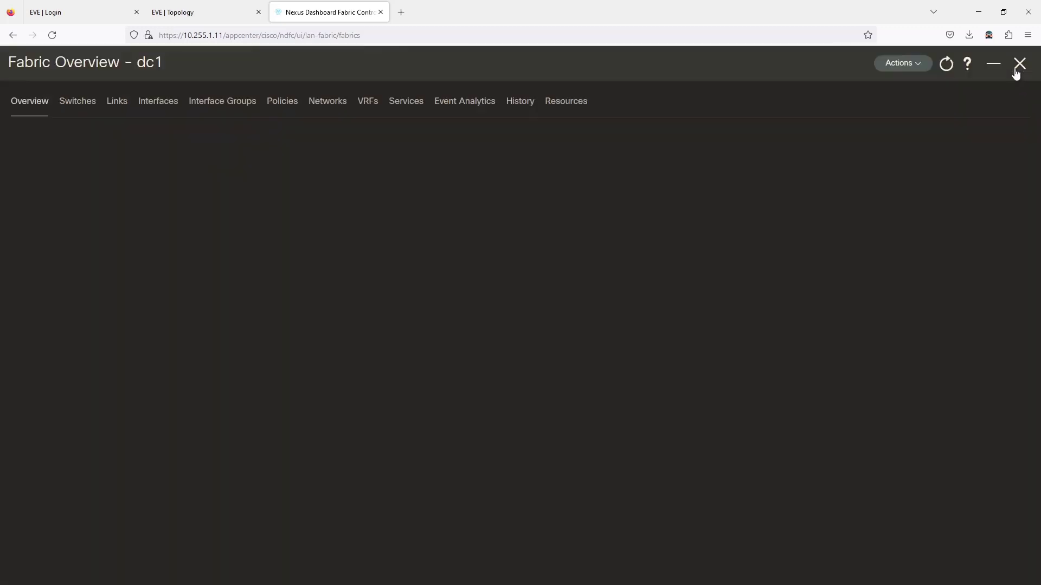
{"action": "left_click", "coordinate": [129, 101]}
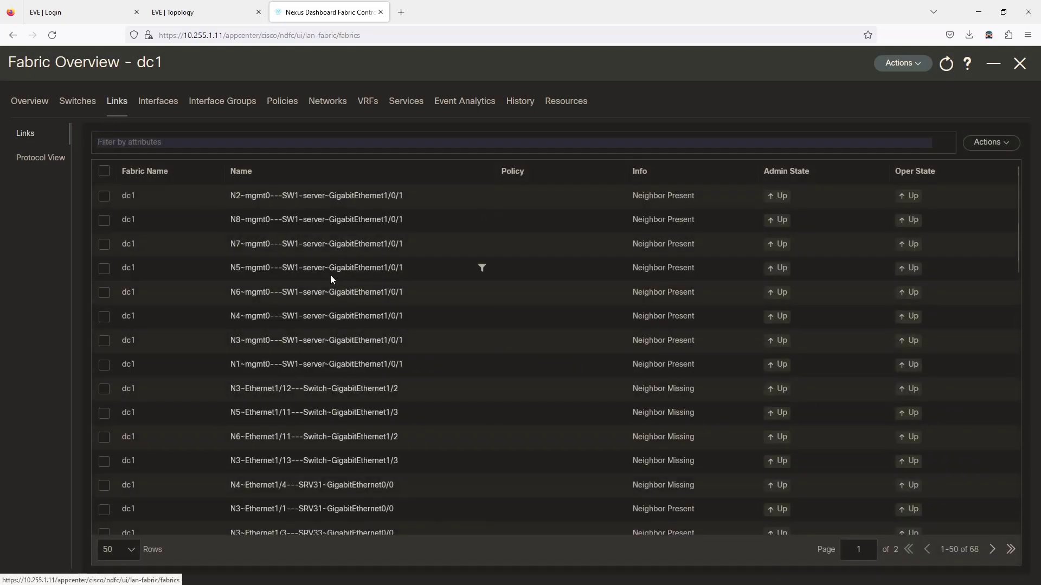
{"action": "scroll", "coordinate": [330, 275], "scroll_direction": "down", "scroll_amount": 8}
{"action": "scroll", "coordinate": [325, 290], "scroll_direction": "down", "scroll_amount": 8}
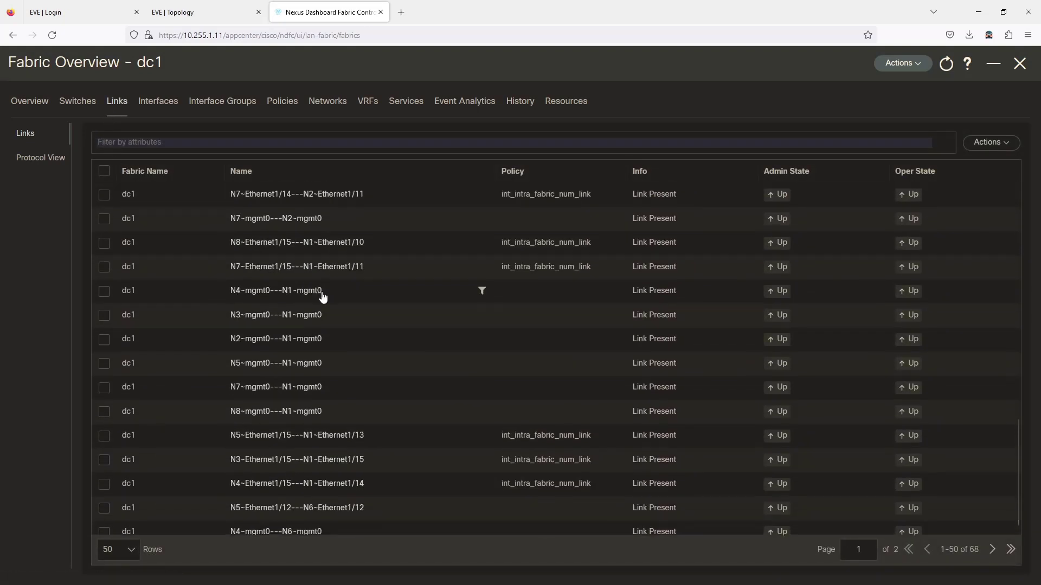
{"action": "scroll", "coordinate": [304, 355], "scroll_direction": "up", "scroll_amount": 15}
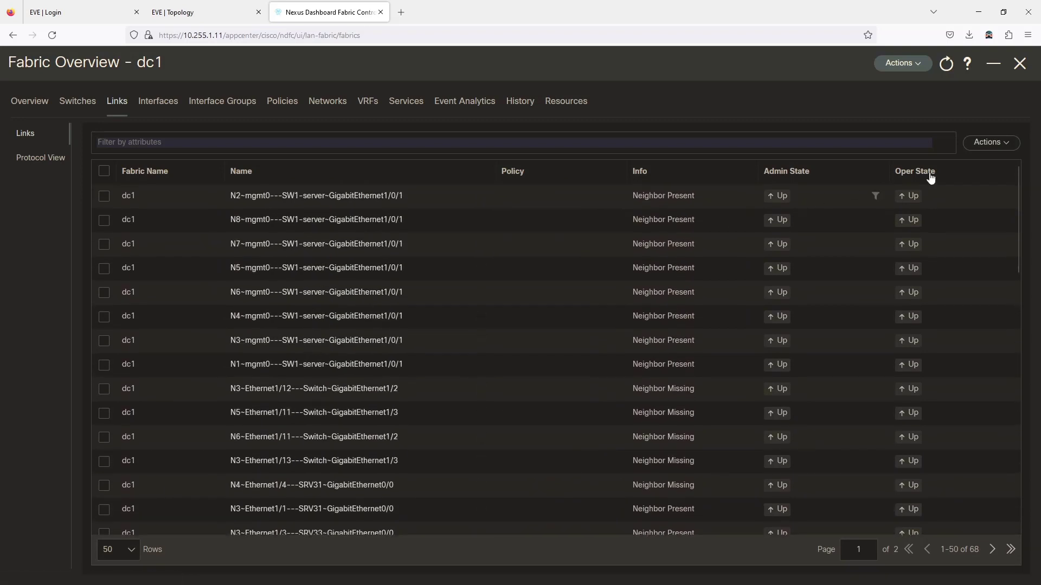
{"action": "left_click", "coordinate": [991, 147]}
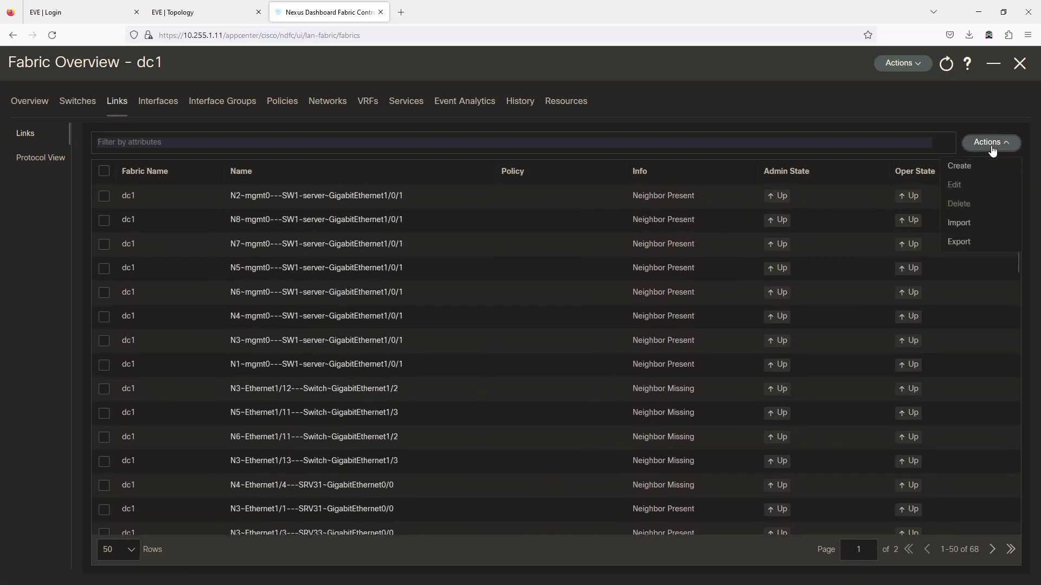
Step: Start a new Inter-Fabric VRF_LITE link from fabric dc1 to dc1-ios-xe-ext-fabric
{"action": "left_click", "coordinate": [958, 167]}
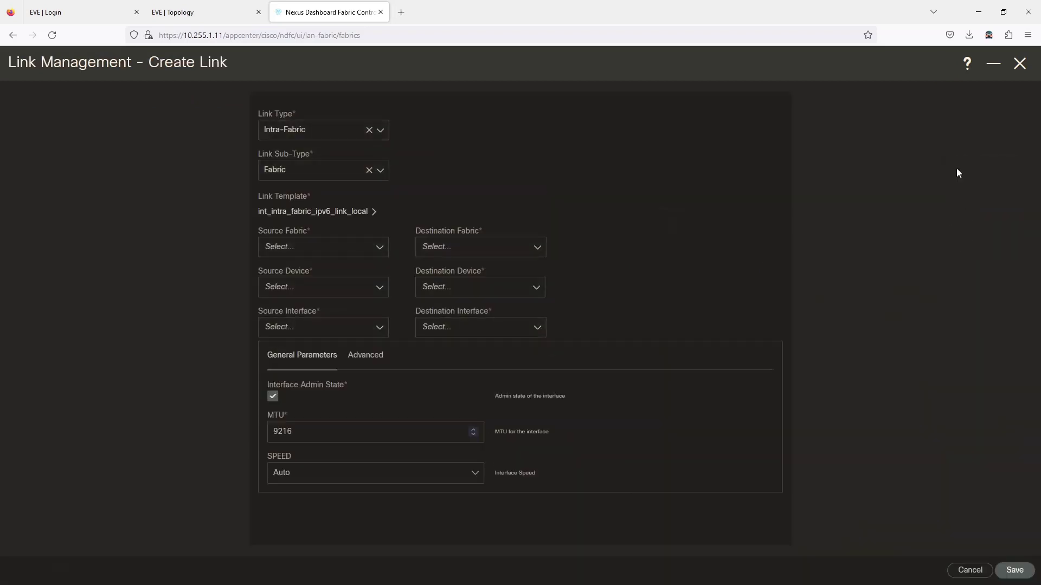
{"action": "left_click", "coordinate": [298, 134]}
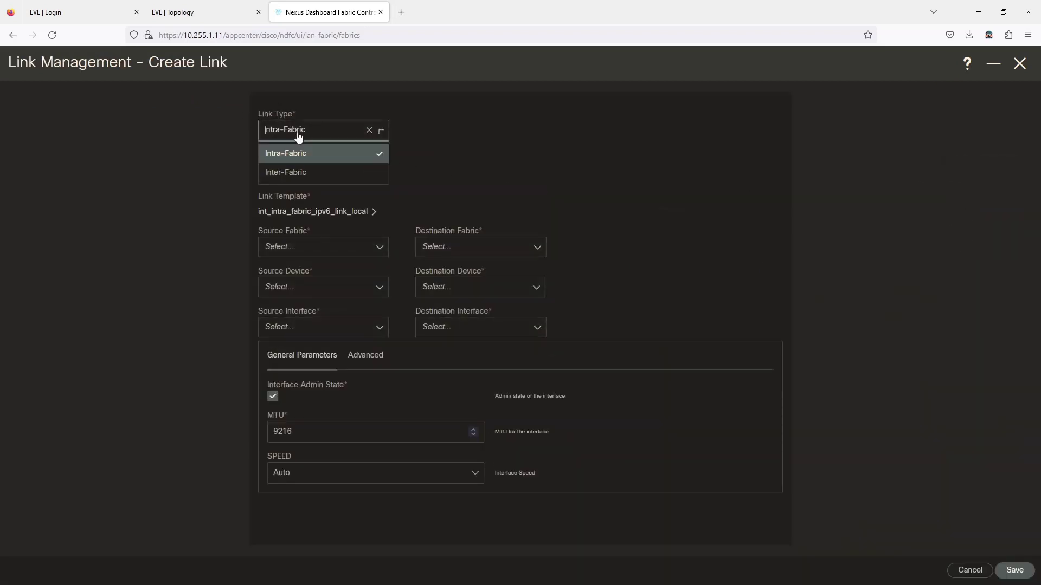
{"action": "left_click", "coordinate": [298, 171]}
{"action": "left_click", "coordinate": [298, 172]}
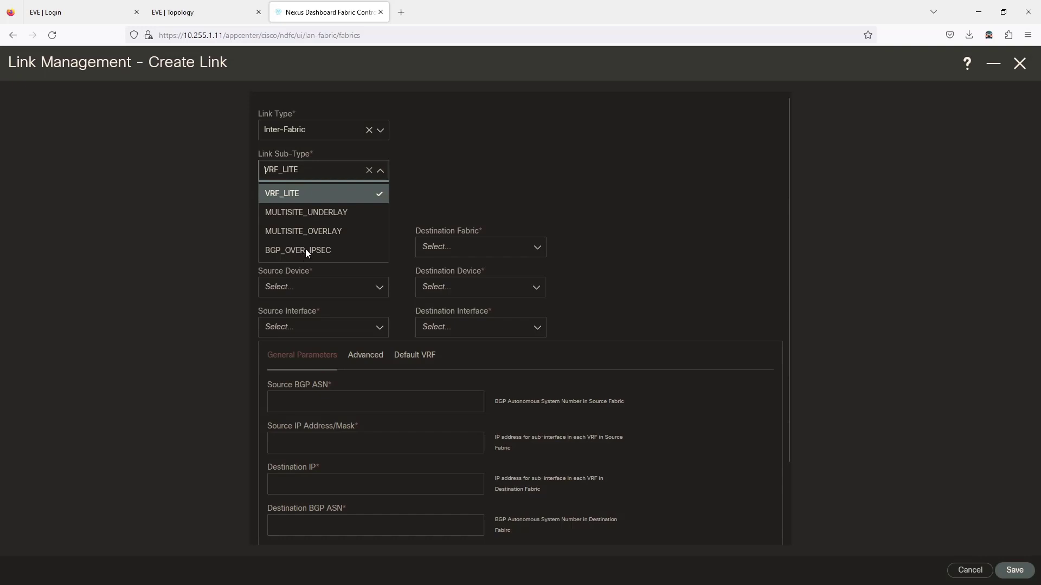
{"action": "left_click", "coordinate": [315, 200]}
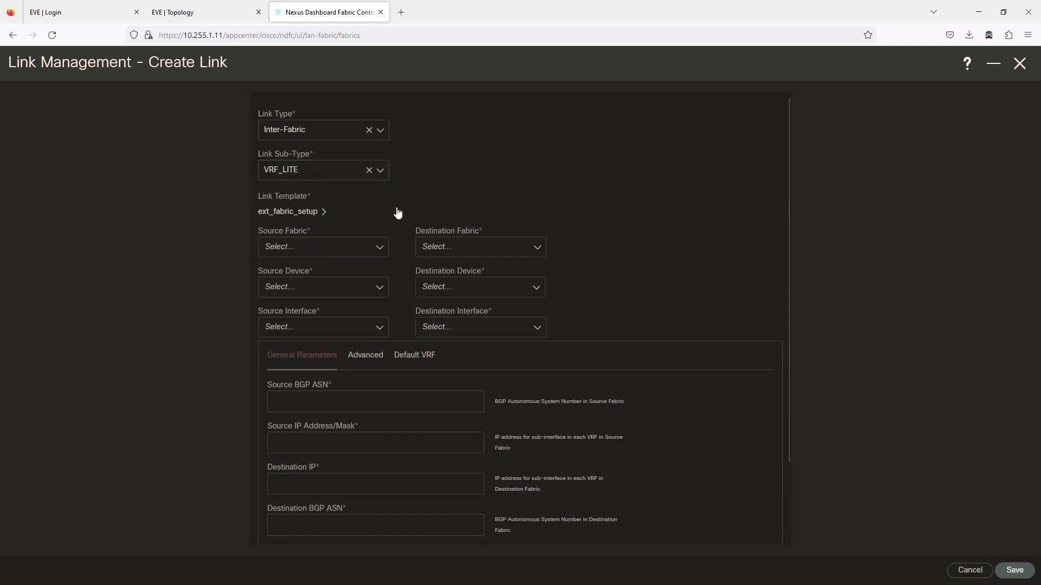
{"action": "left_click", "coordinate": [307, 249]}
{"action": "left_click", "coordinate": [294, 271]}
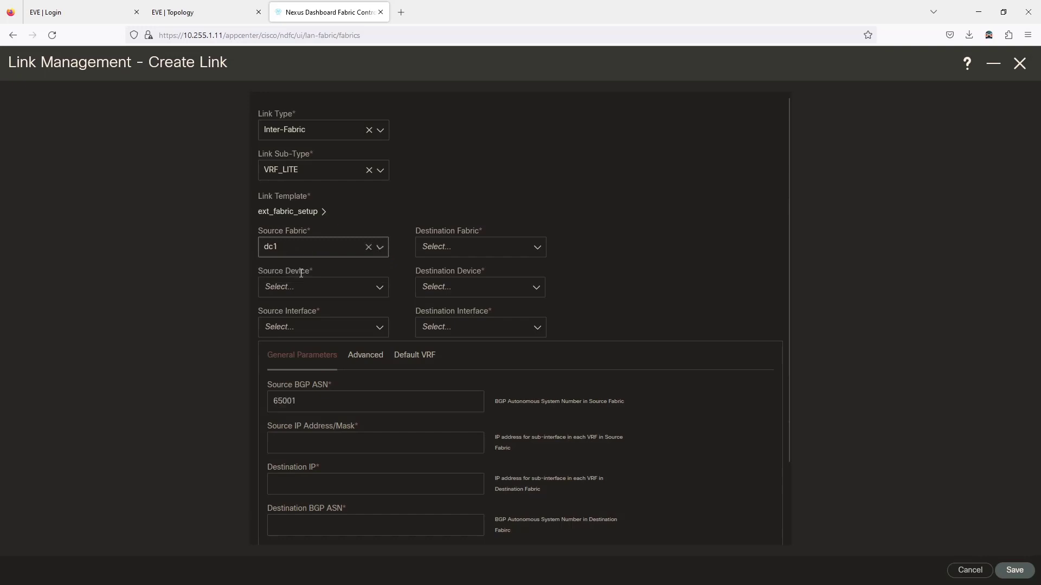
{"action": "left_click", "coordinate": [480, 250]}
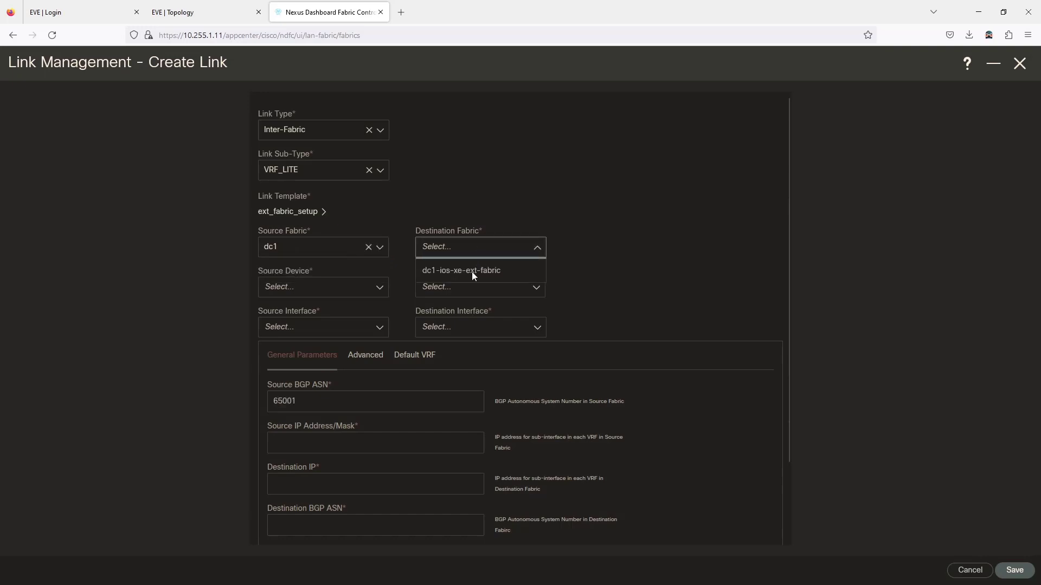
{"action": "left_click", "coordinate": [472, 271]}
Step: Set the link's source device to N7 and destination device to C8K15
{"action": "left_click", "coordinate": [339, 290]}
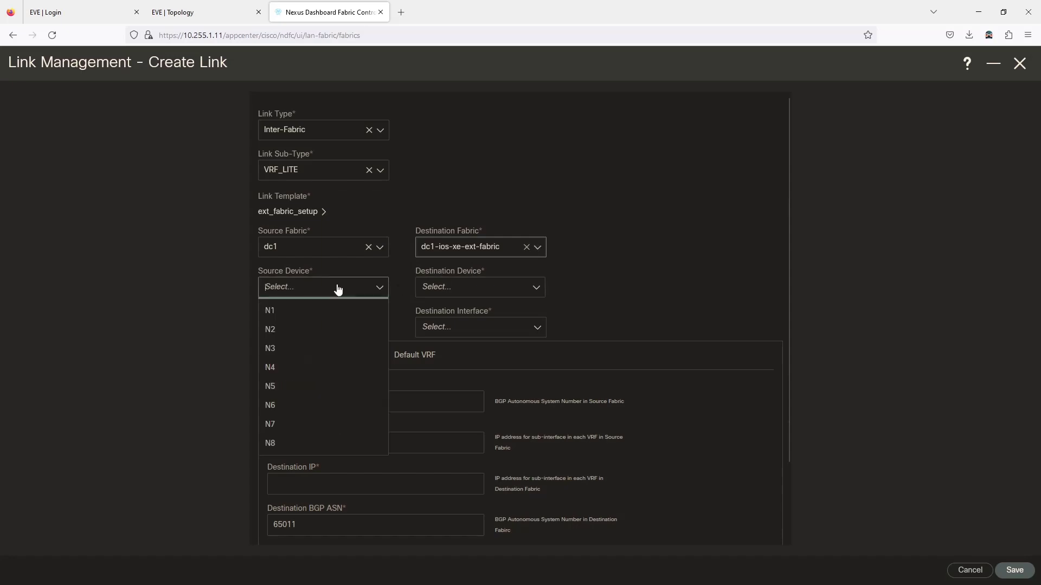
{"action": "left_click", "coordinate": [277, 425]}
{"action": "left_click", "coordinate": [185, 12]}
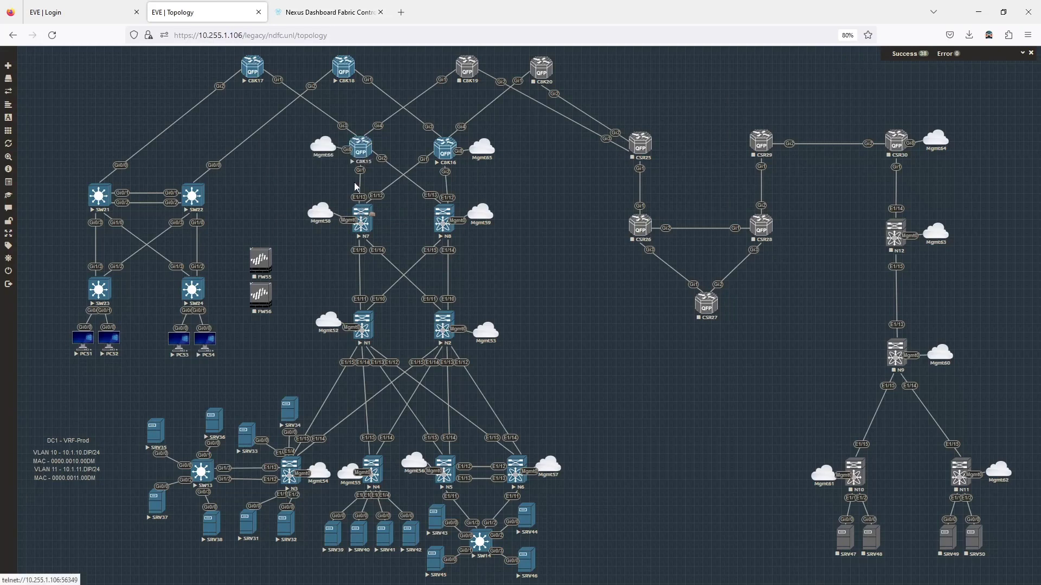
{"action": "left_click", "coordinate": [317, 12]}
{"action": "left_click", "coordinate": [463, 292]}
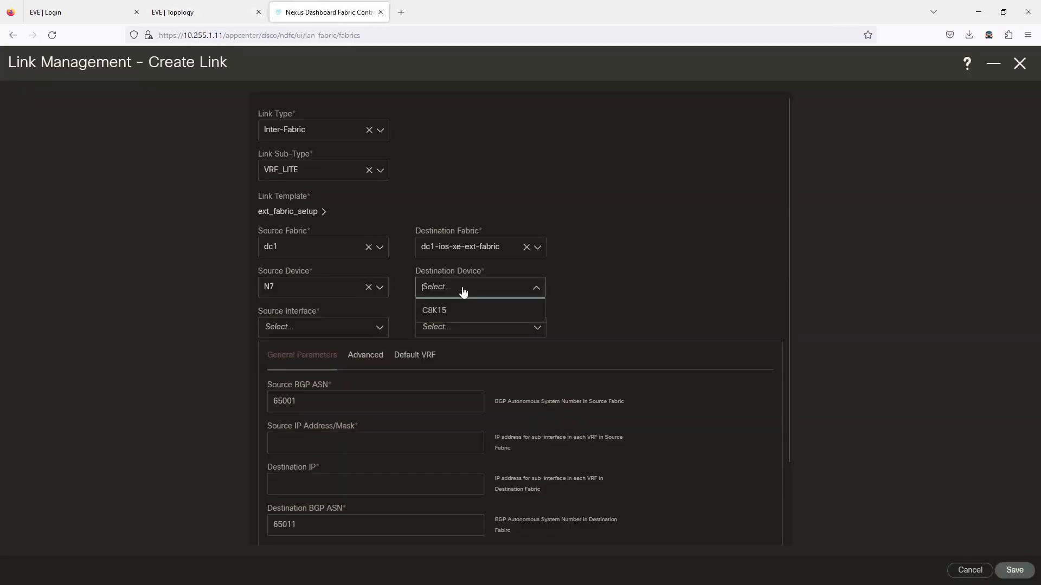
{"action": "left_click", "coordinate": [457, 310]}
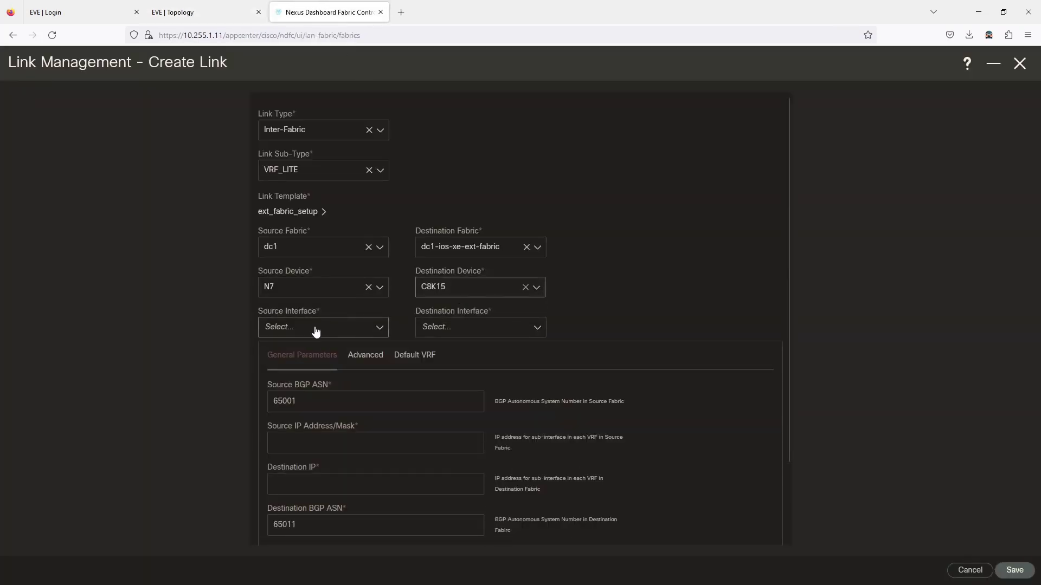
Step: Choose source interface Ethernet1/13 and destination GigabitEthernet1, checking ports on the topology diagram
{"action": "left_click", "coordinate": [316, 329]}
{"action": "left_click", "coordinate": [200, 12]}
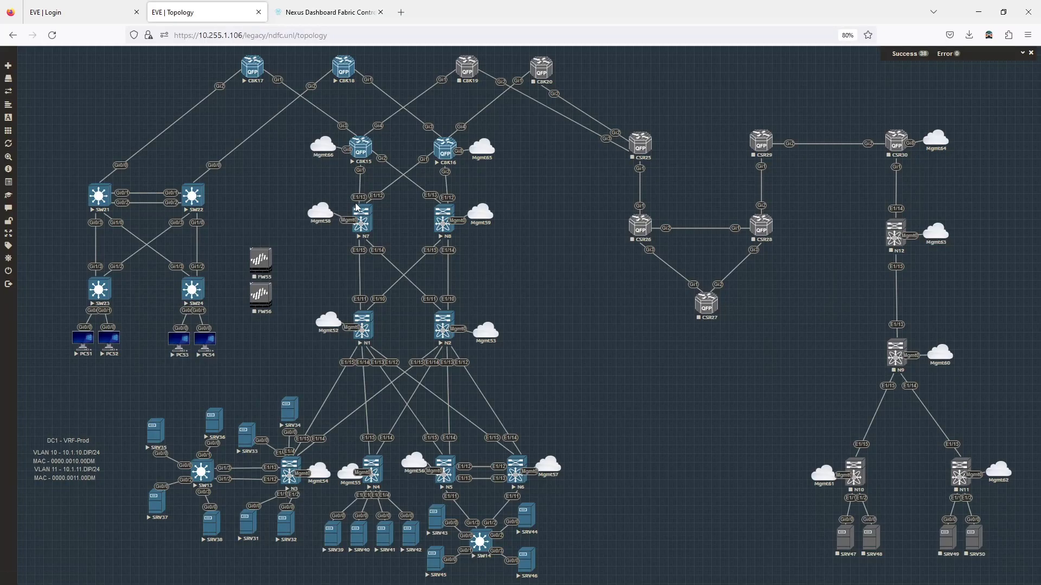
{"action": "left_click", "coordinate": [320, 12]}
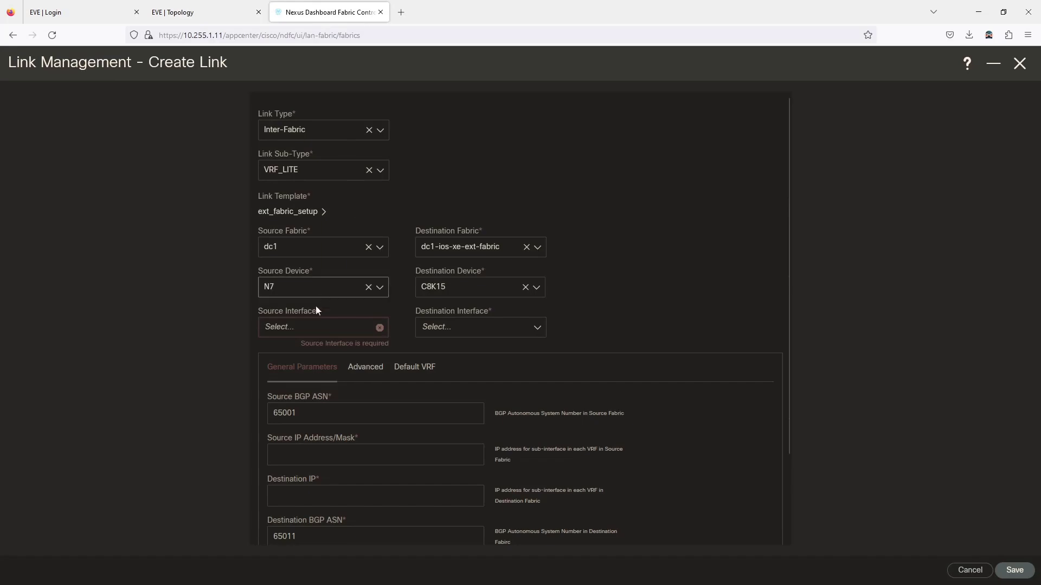
{"action": "left_click", "coordinate": [316, 328]}
{"action": "scroll", "coordinate": [317, 418], "scroll_direction": "down", "scroll_amount": 3}
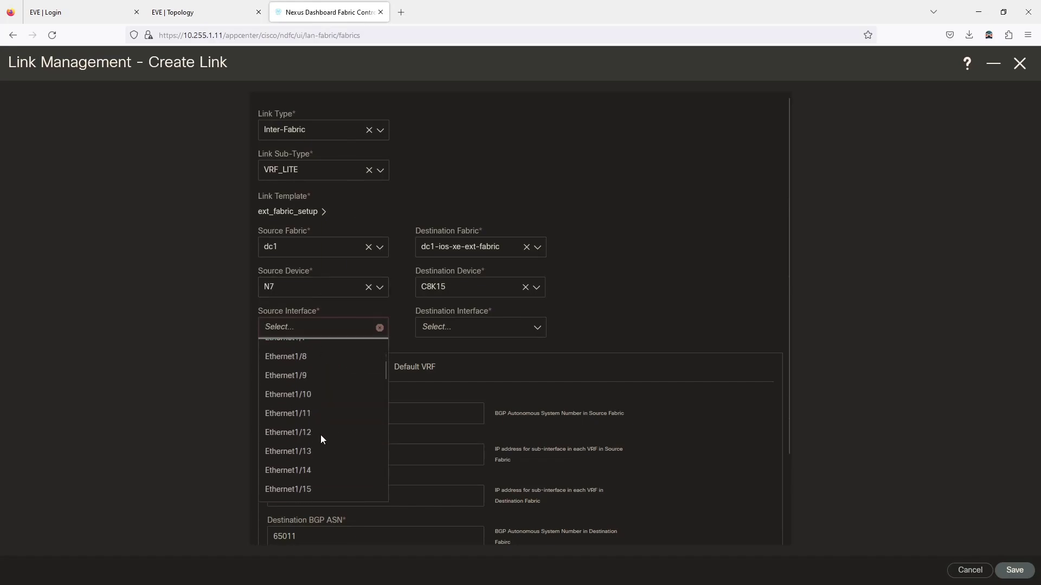
{"action": "left_click", "coordinate": [305, 452]}
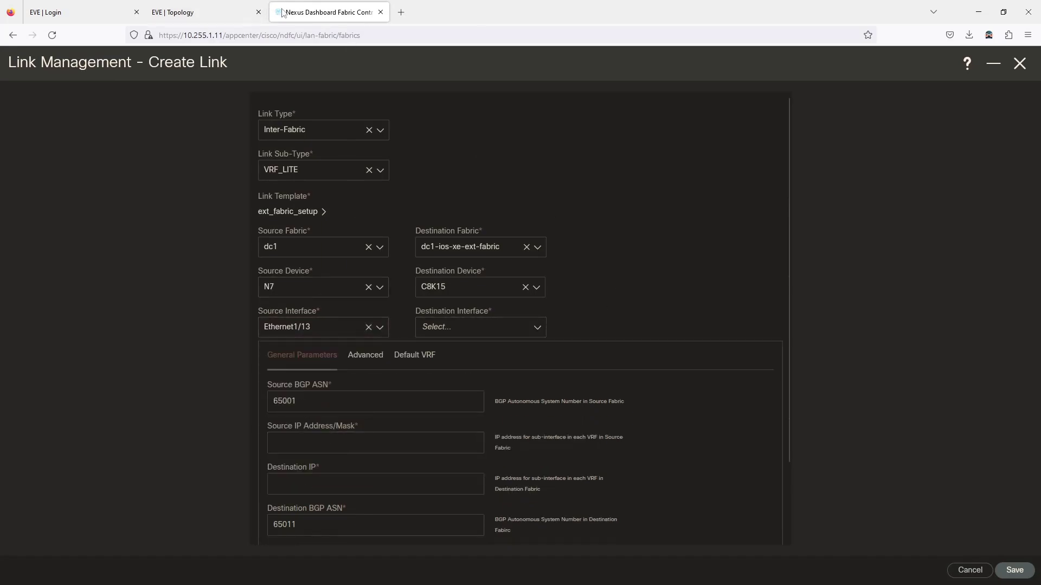
{"action": "left_click", "coordinate": [216, 15]}
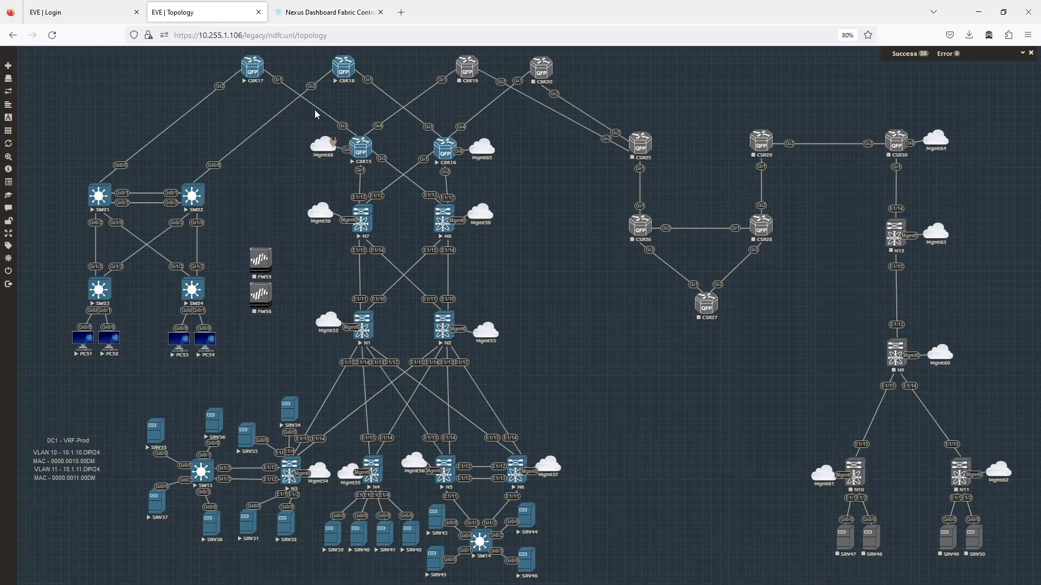
{"action": "left_click", "coordinate": [328, 12]}
{"action": "left_click", "coordinate": [458, 329]}
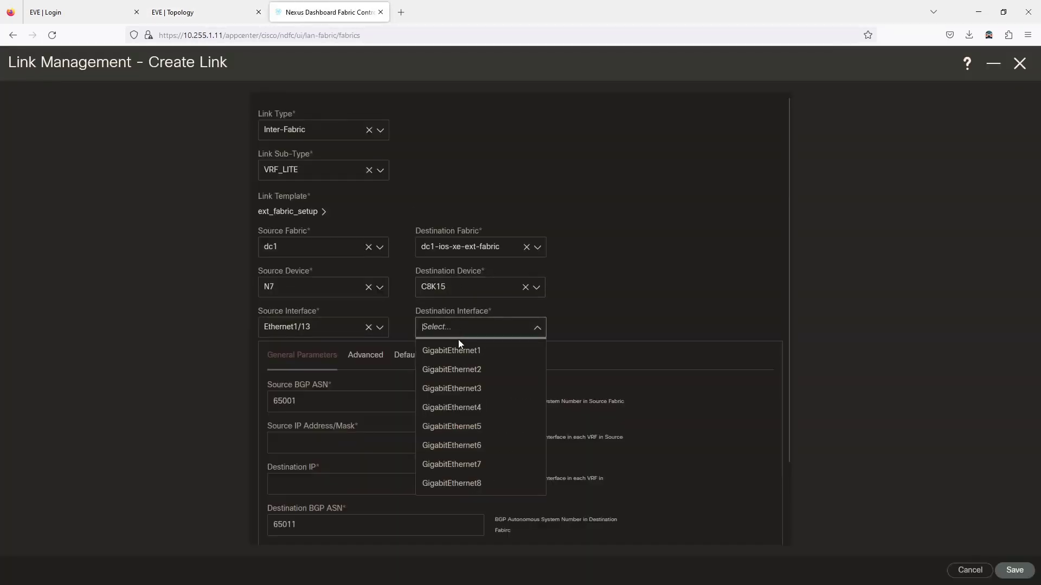
{"action": "left_click", "coordinate": [462, 350]}
Step: Check the BGP ASNs (65001/65011) and begin the source IP, consulting the topology for addressing
{"action": "scroll", "coordinate": [372, 343], "scroll_direction": "down", "scroll_amount": 2}
{"action": "left_click", "coordinate": [291, 316]}
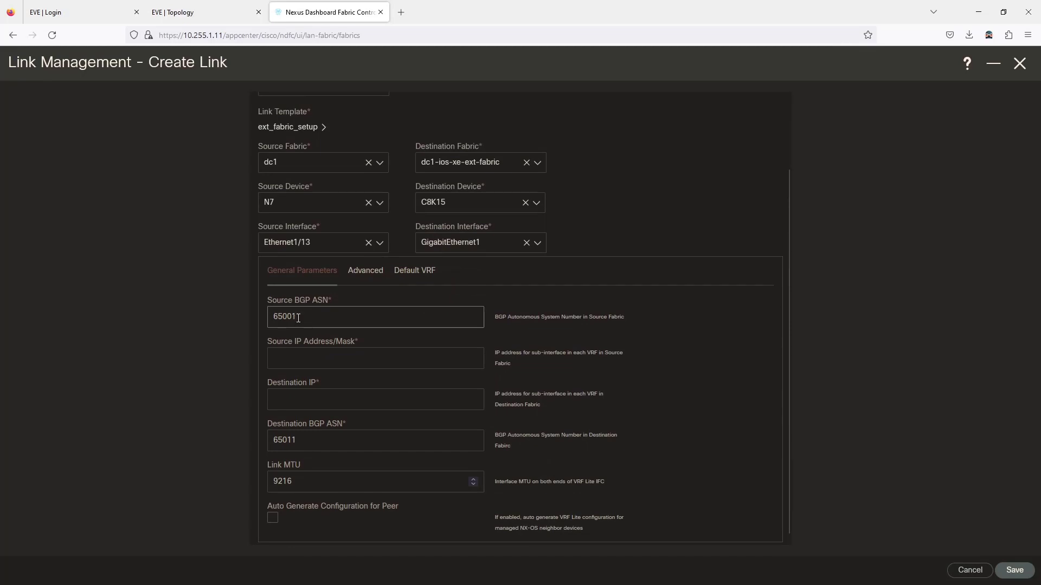
{"action": "scroll", "coordinate": [298, 318], "scroll_direction": "down", "scroll_amount": 1}
{"action": "left_click", "coordinate": [298, 354]}
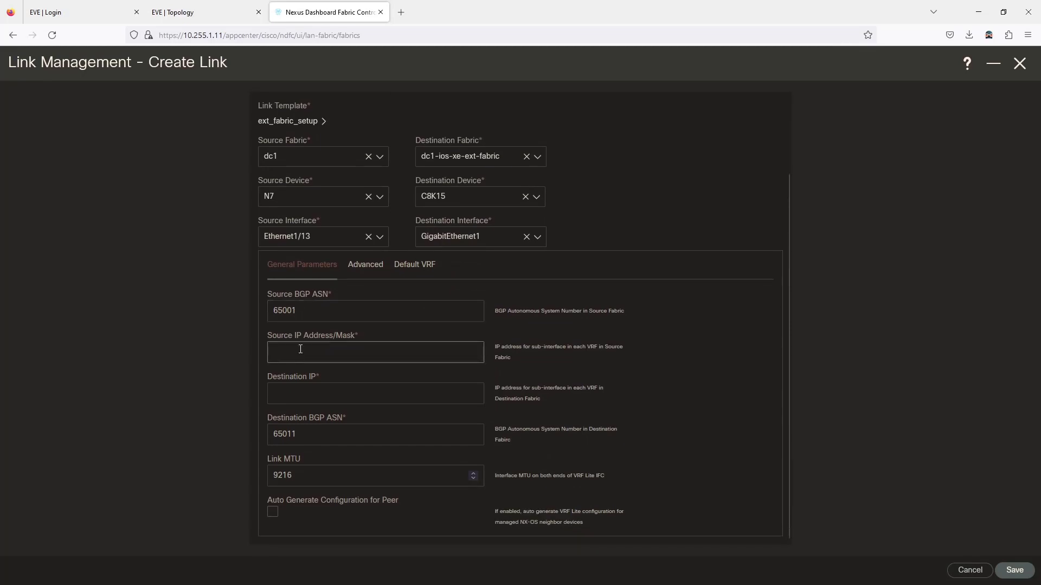
{"action": "left_click", "coordinate": [238, 12]}
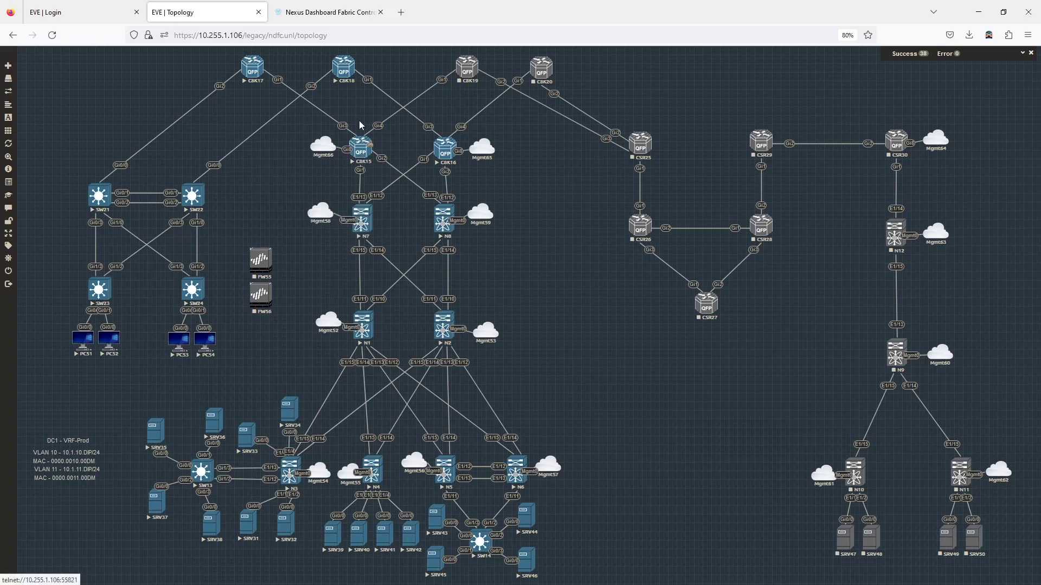
Step: Enter source IP 10.7.15.1/30 and destination IP 10.7.15.2 for the N7–C8K15 link
{"action": "left_click", "coordinate": [346, 13]}
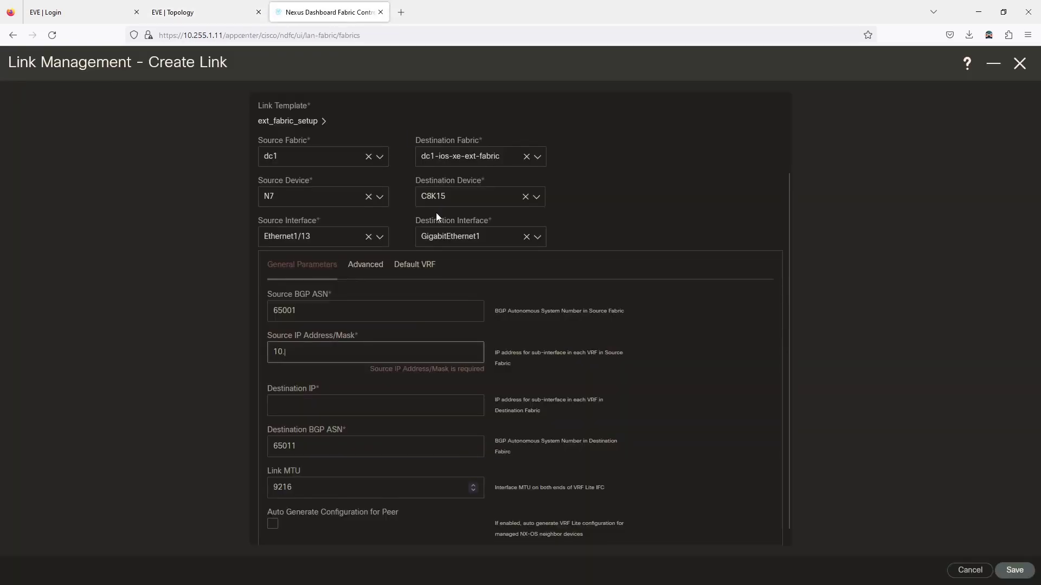
{"action": "type", "text": ".15.1"}
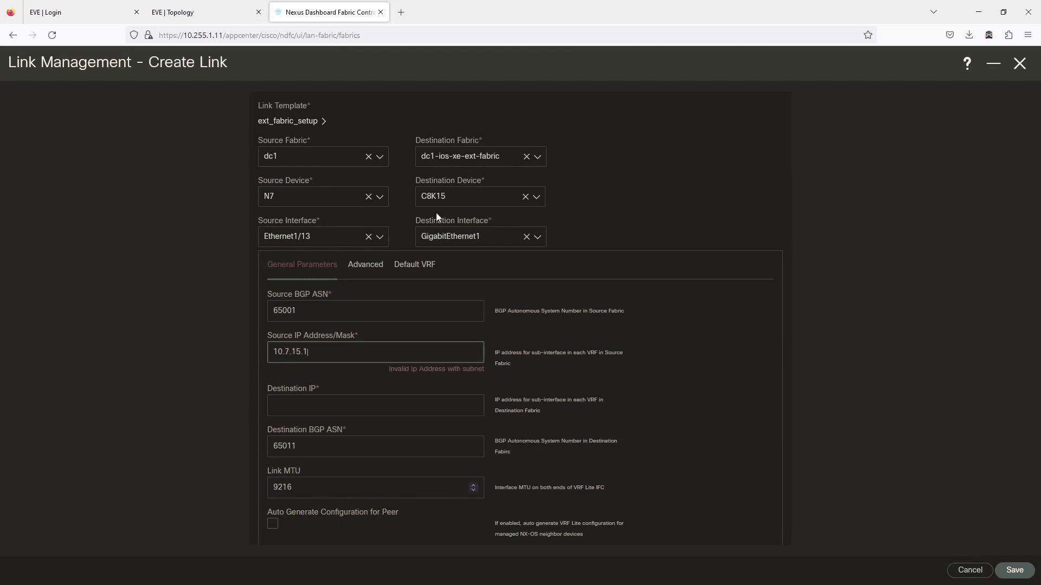
{"action": "type", "text": "/30"}
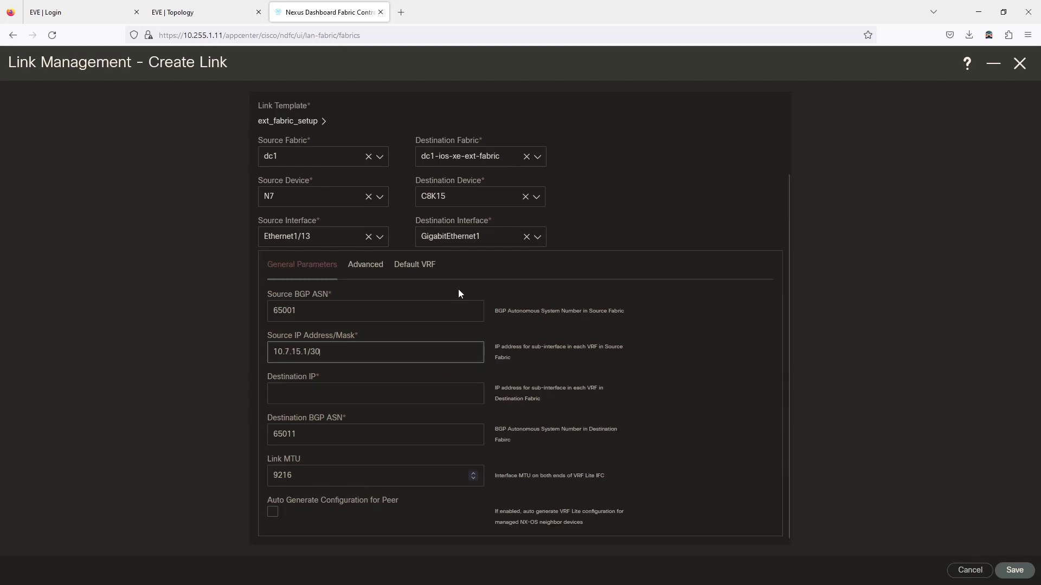
{"action": "key", "text": "Tab"}
{"action": "type", "text": "10.7"}
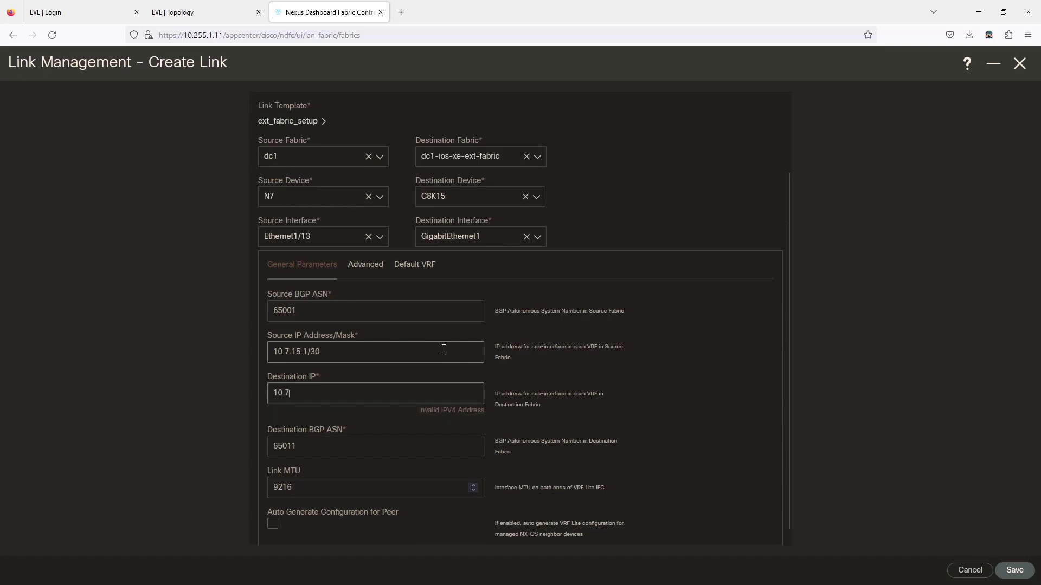
{"action": "type", "text": ".15.2"}
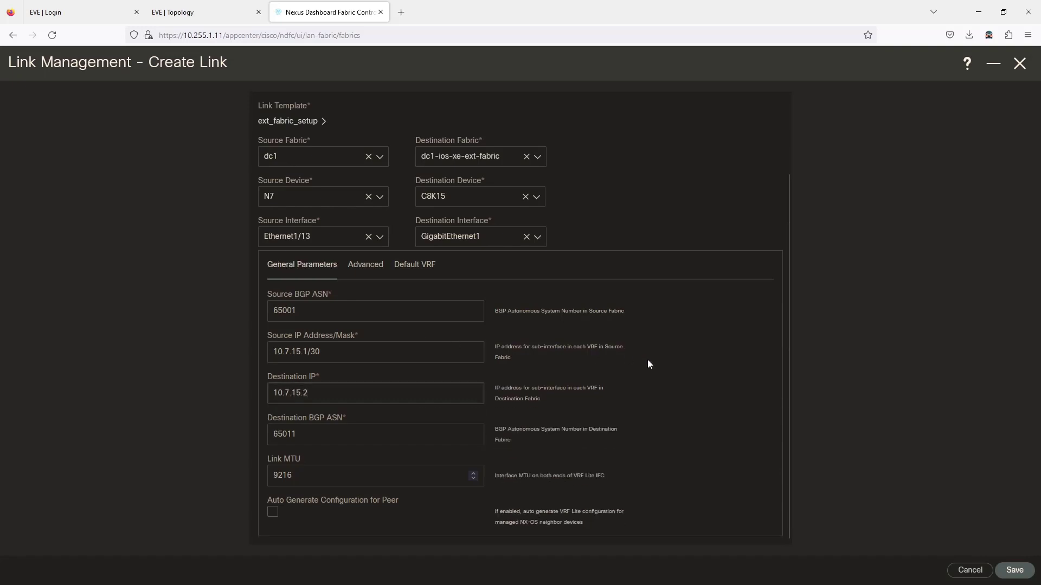
{"action": "left_click", "coordinate": [292, 434]}
Step: Review the link's Advanced and Default VRF settings
{"action": "left_click", "coordinate": [374, 277]}
{"action": "scroll", "coordinate": [383, 295], "scroll_direction": "down", "scroll_amount": 1}
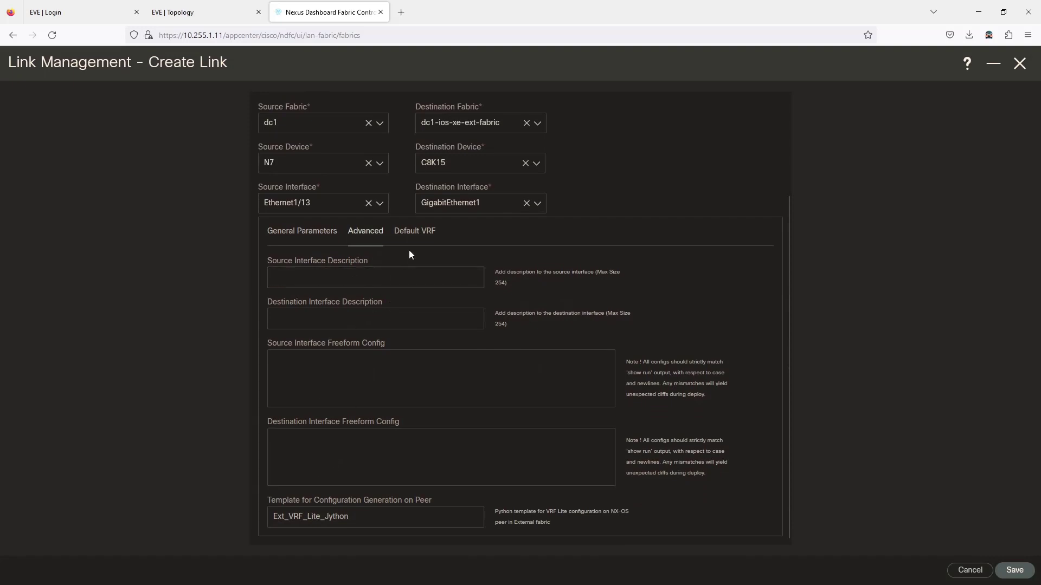
{"action": "left_click", "coordinate": [412, 233]}
{"action": "scroll", "coordinate": [348, 282], "scroll_direction": "down", "scroll_amount": 3}
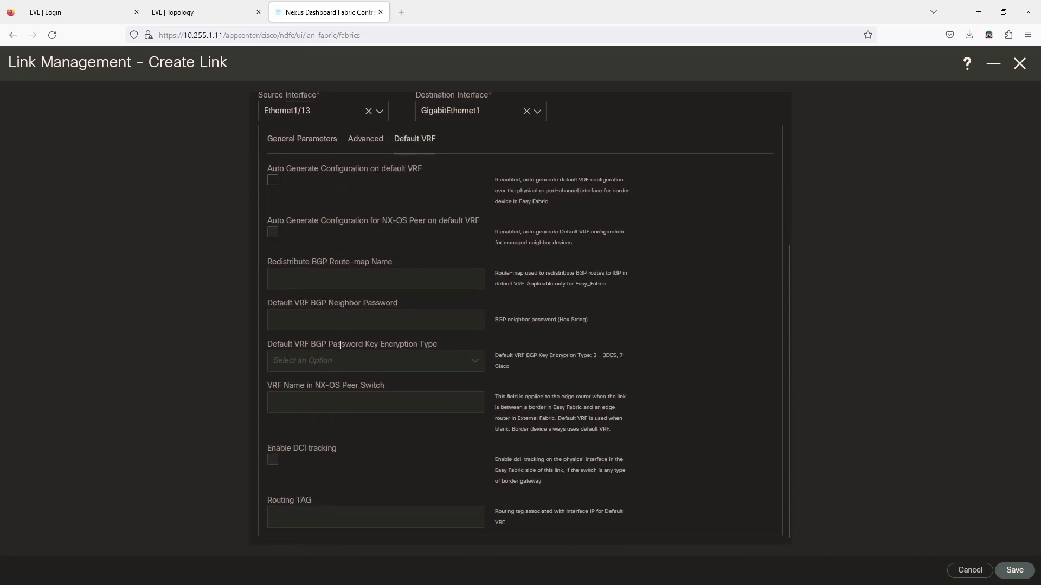
{"action": "scroll", "coordinate": [340, 345], "scroll_direction": "up", "scroll_amount": 7}
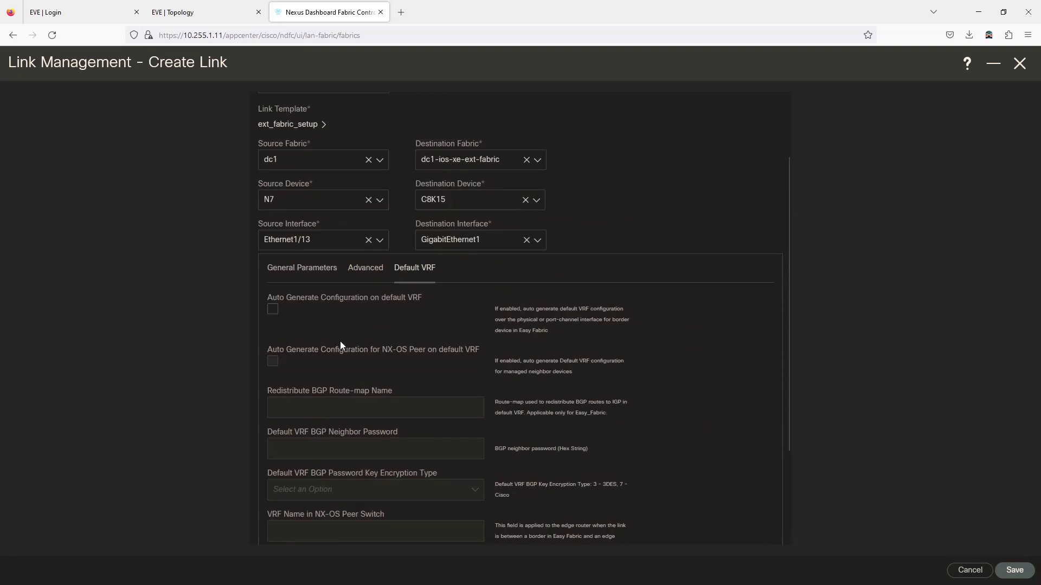
Step: Save the N7–C8K15 link and find it in dc1's Links list, now 69 links
{"action": "left_click", "coordinate": [1015, 569]}
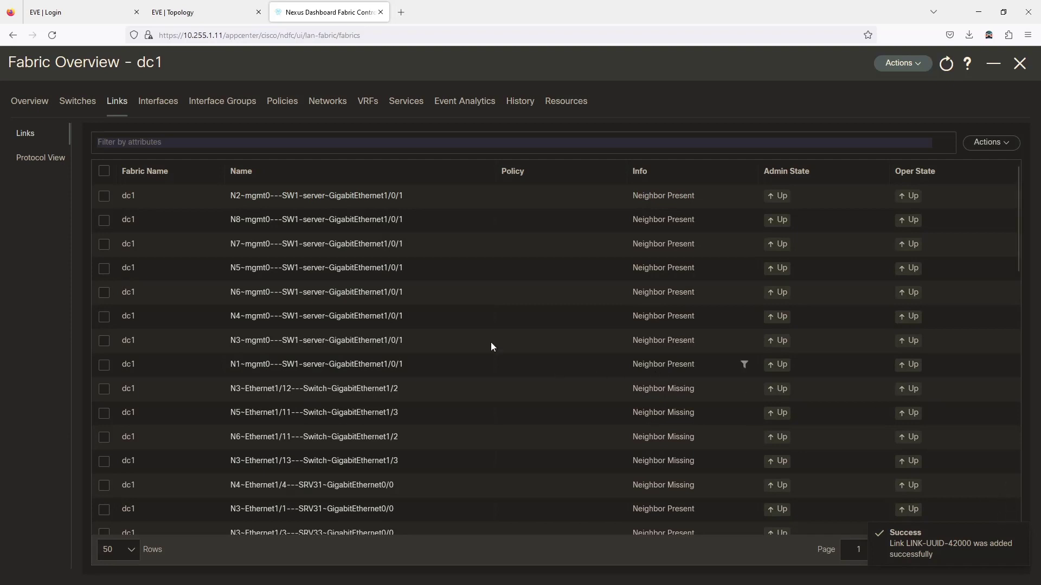
{"action": "scroll", "coordinate": [314, 284], "scroll_direction": "down", "scroll_amount": 4}
{"action": "scroll", "coordinate": [313, 277], "scroll_direction": "down", "scroll_amount": 5}
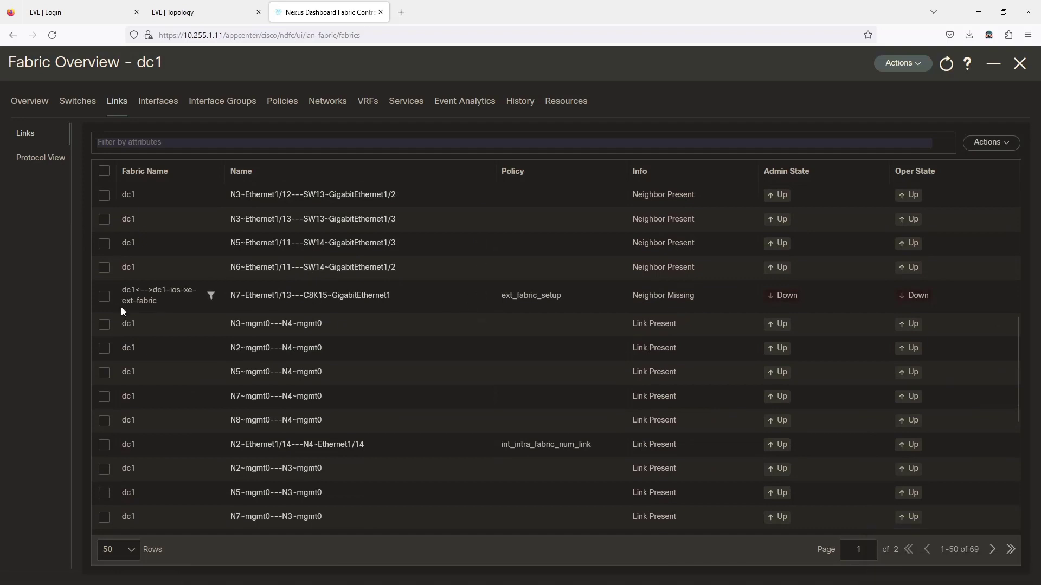
{"action": "scroll", "coordinate": [162, 298], "scroll_direction": "up", "scroll_amount": 10}
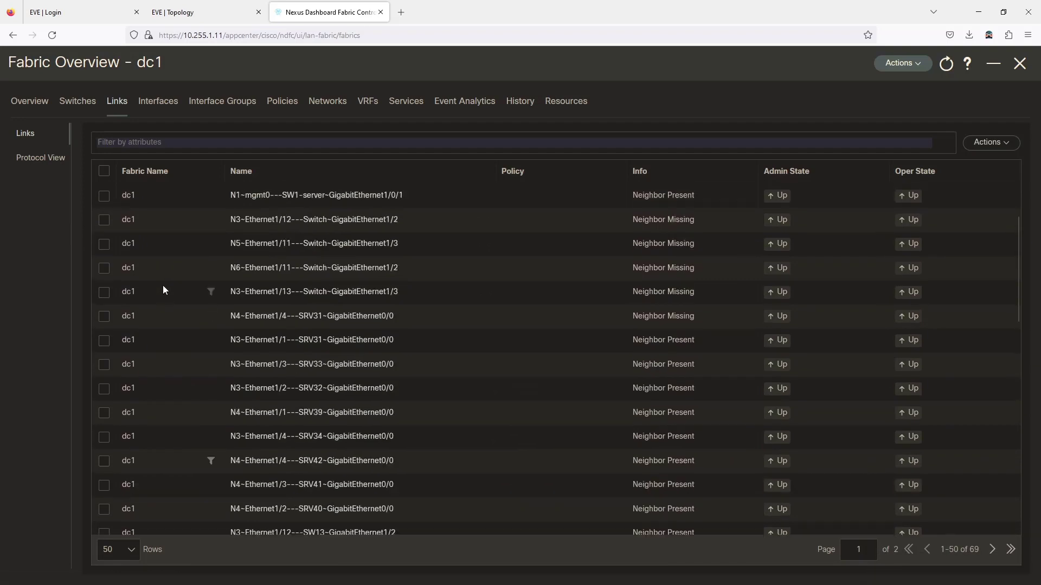
Step: Start another Inter-Fabric VRF_LITE link from fabric dc1 to dc1-ios-xe-ext-fabric
{"action": "left_click", "coordinate": [1010, 145]}
{"action": "left_click", "coordinate": [951, 167]}
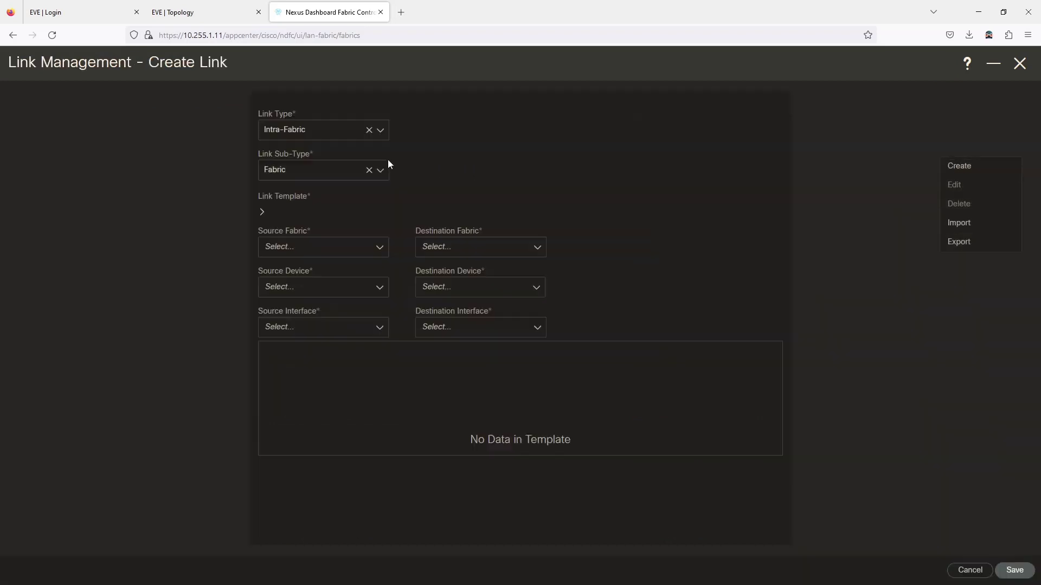
{"action": "left_click", "coordinate": [312, 137]}
{"action": "left_click", "coordinate": [296, 179]}
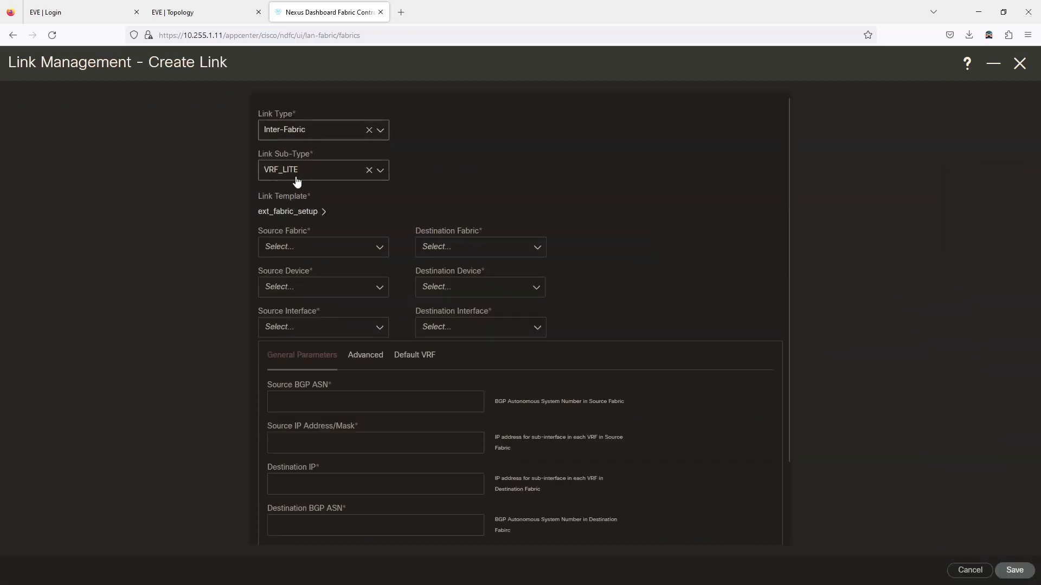
{"action": "left_click", "coordinate": [298, 249]}
{"action": "left_click", "coordinate": [294, 270]}
{"action": "left_click", "coordinate": [454, 248]}
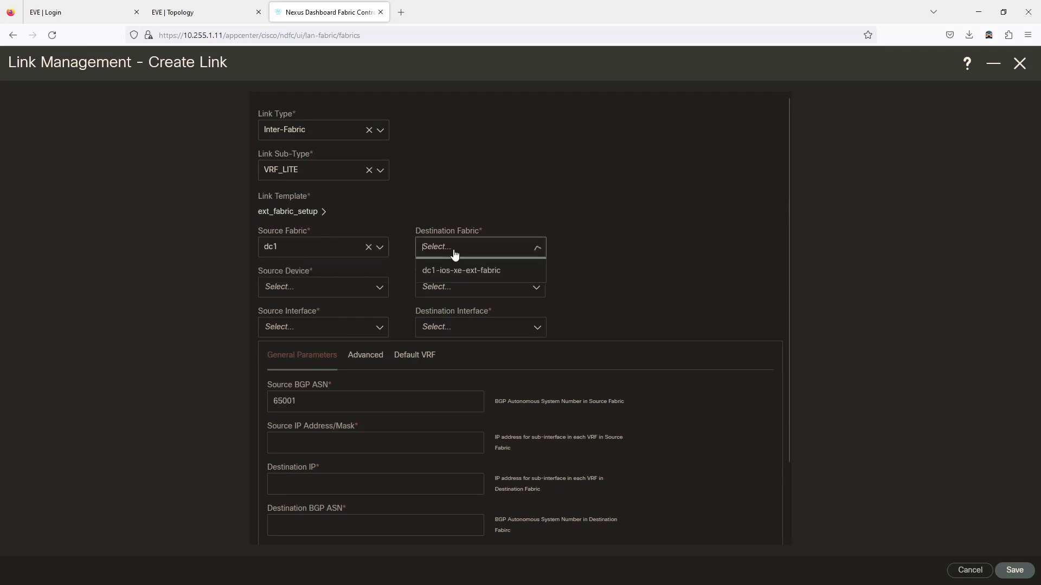
{"action": "left_click", "coordinate": [455, 271]}
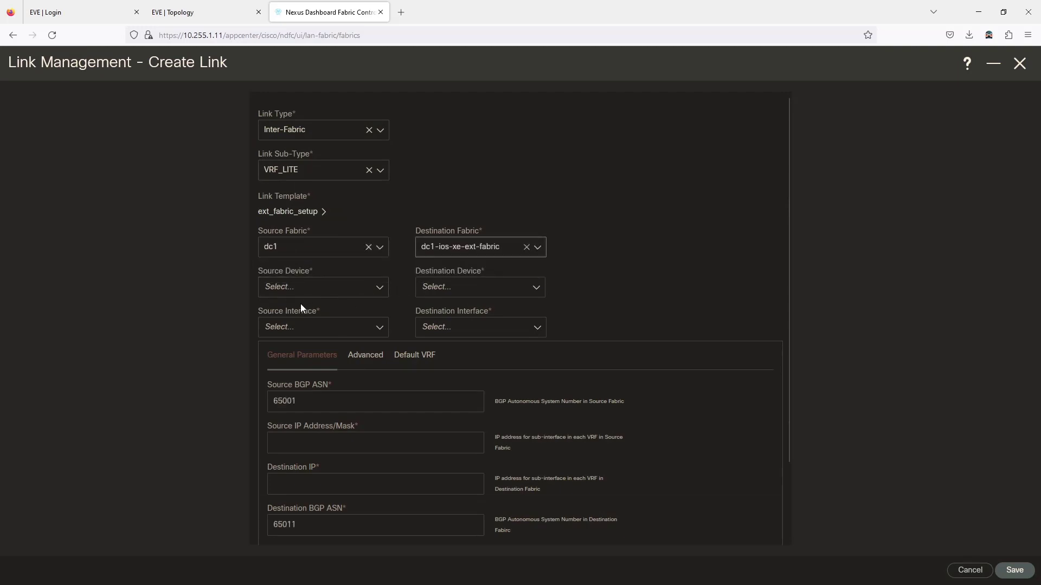
Step: Set the link's source device to N8 and destination device to C8K15
{"action": "left_click", "coordinate": [301, 288]}
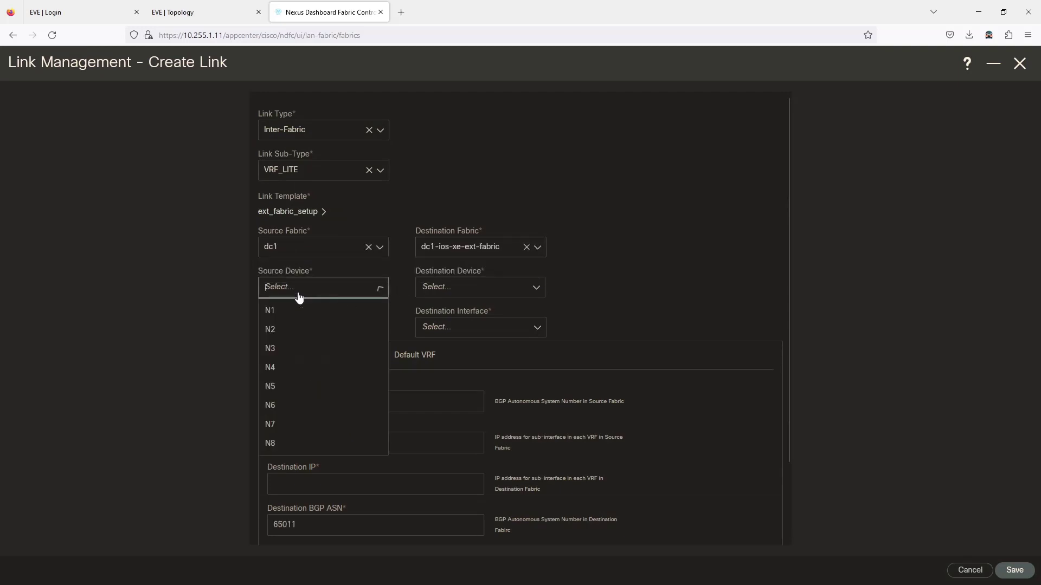
{"action": "left_click", "coordinate": [281, 444]}
{"action": "left_click", "coordinate": [449, 290]}
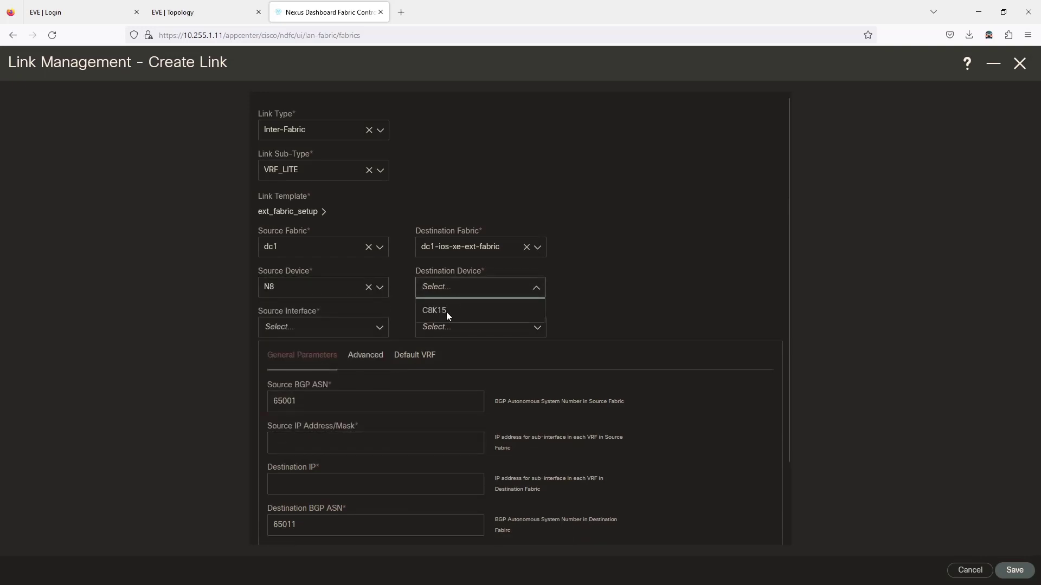
{"action": "left_click", "coordinate": [447, 312]}
Step: Choose source interface Ethernet1/13 and destination GigabitEthernet2, checking ports on the lab topology
{"action": "left_click", "coordinate": [294, 328]}
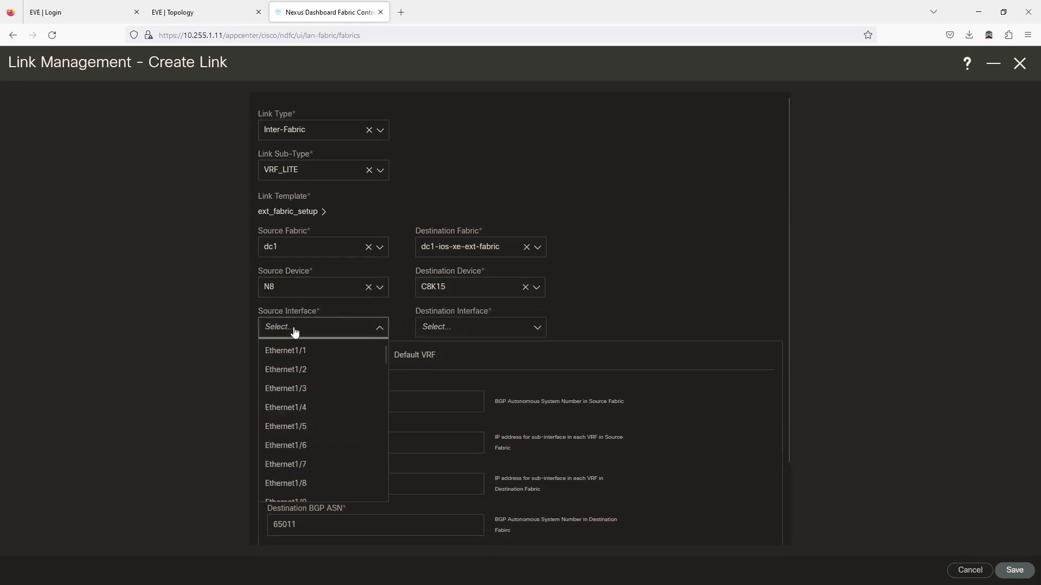
{"action": "left_click", "coordinate": [205, 12]}
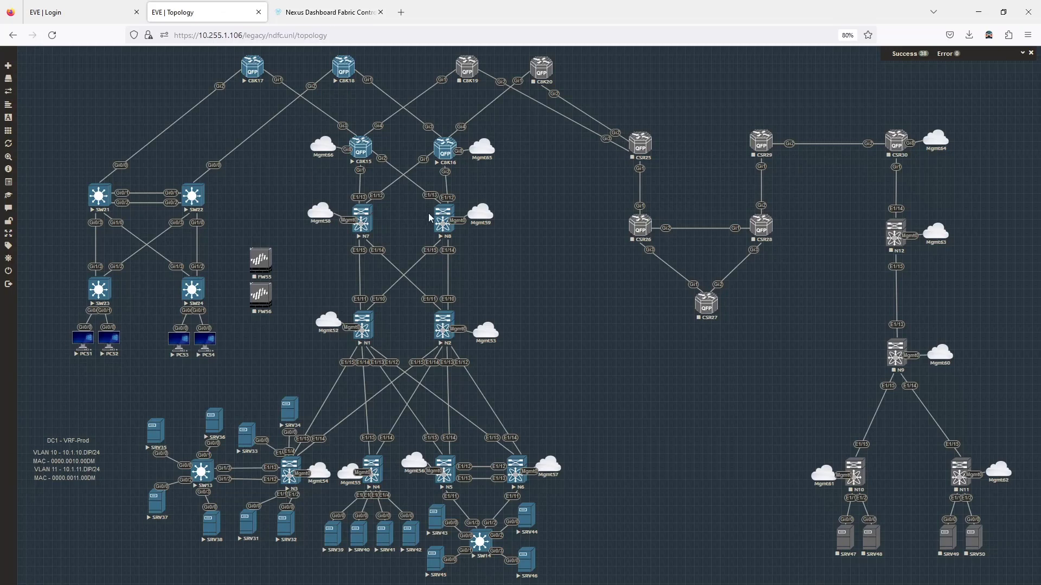
{"action": "left_click", "coordinate": [329, 12]}
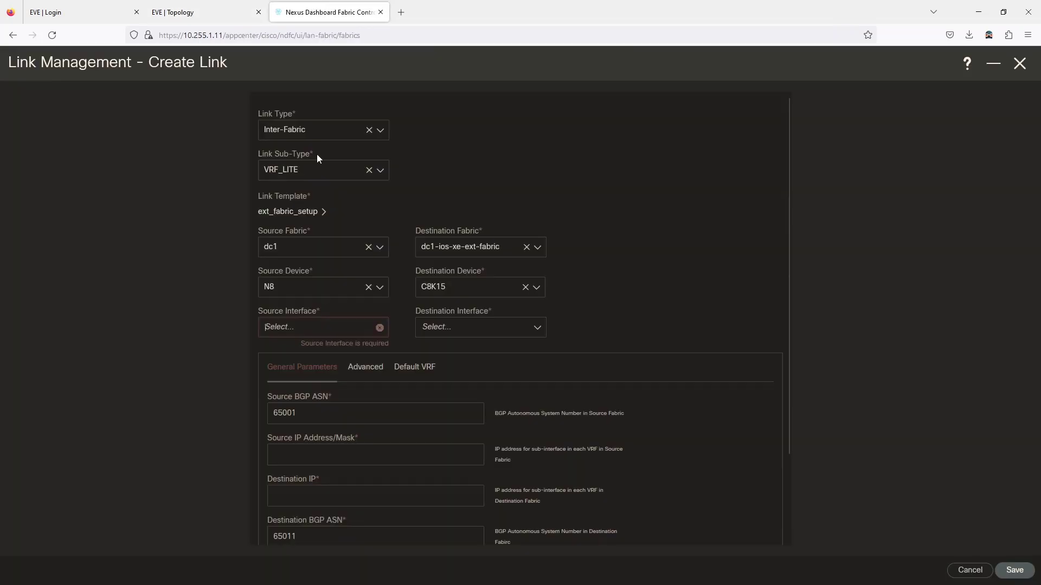
{"action": "left_click", "coordinate": [324, 328]}
{"action": "scroll", "coordinate": [307, 419], "scroll_direction": "down", "scroll_amount": 3}
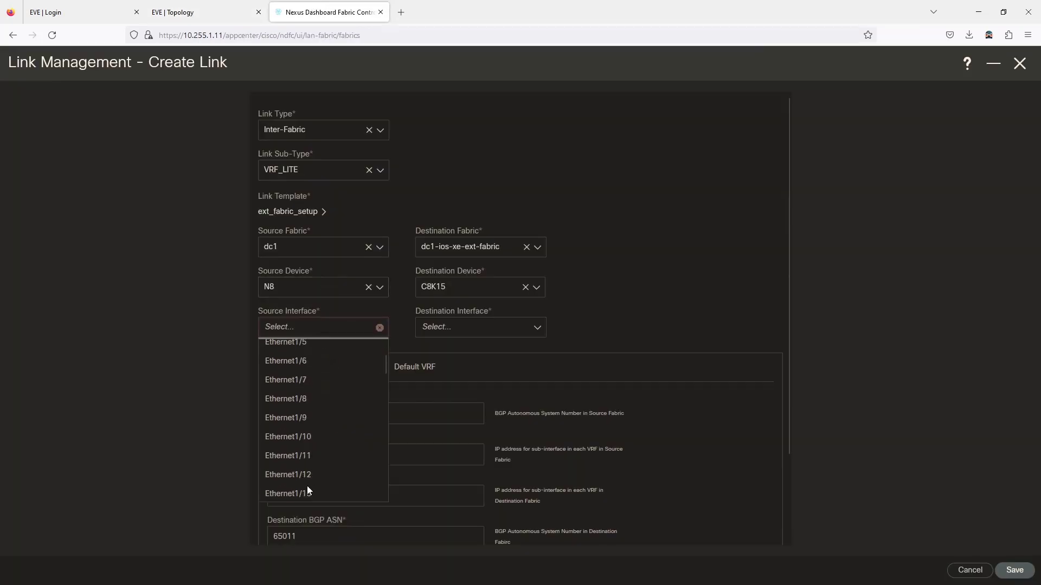
{"action": "left_click", "coordinate": [306, 486]}
{"action": "left_click", "coordinate": [205, 7]}
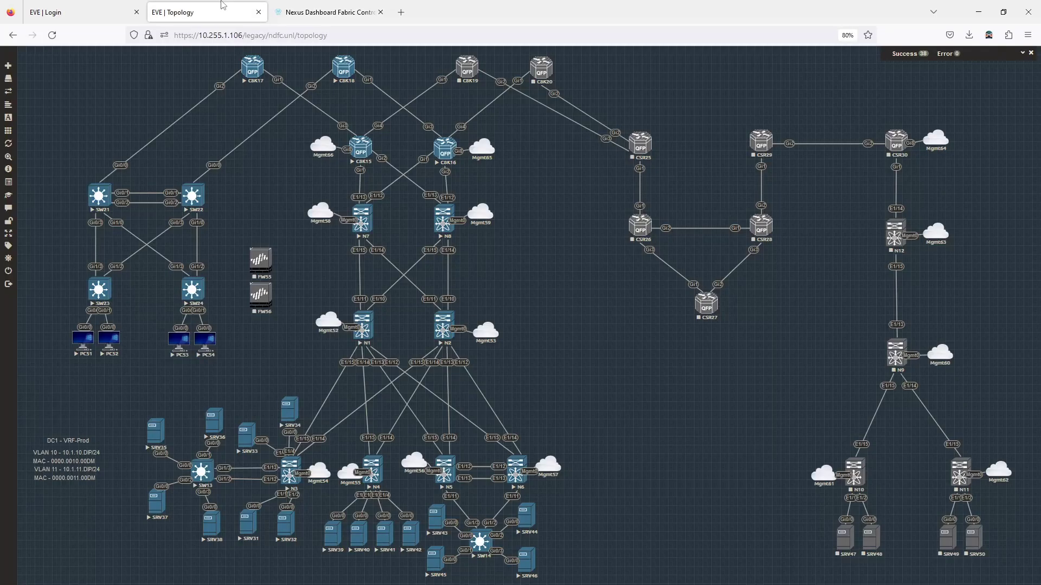
{"action": "left_click", "coordinate": [329, 12]}
{"action": "left_click", "coordinate": [459, 333]}
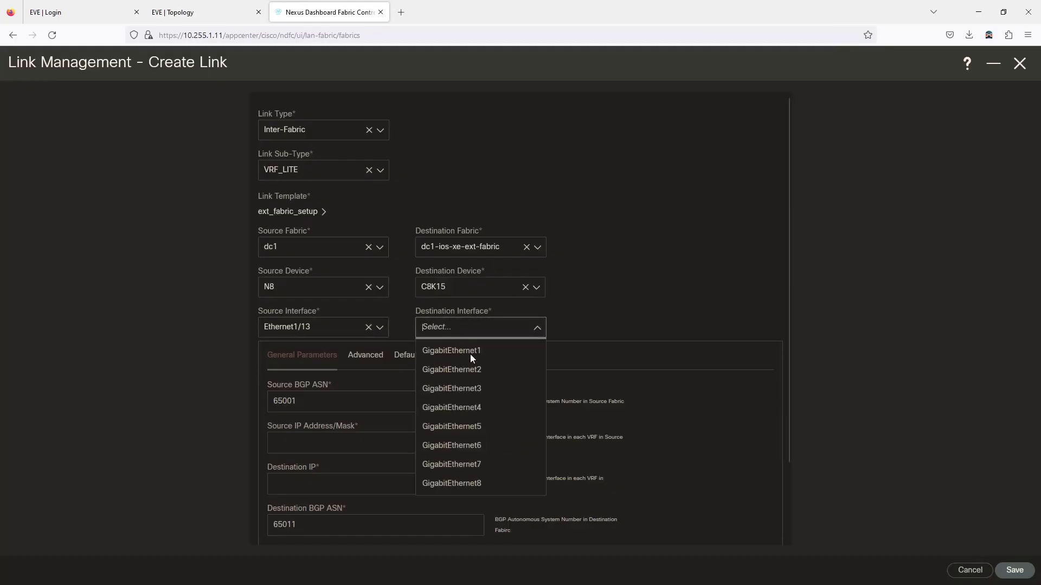
{"action": "left_click", "coordinate": [471, 370]}
Step: Address the link 10.8.15.1/30 with peer 10.8.15.2 and save it
{"action": "scroll", "coordinate": [390, 400], "scroll_direction": "down", "scroll_amount": 2}
{"action": "left_click", "coordinate": [391, 358]}
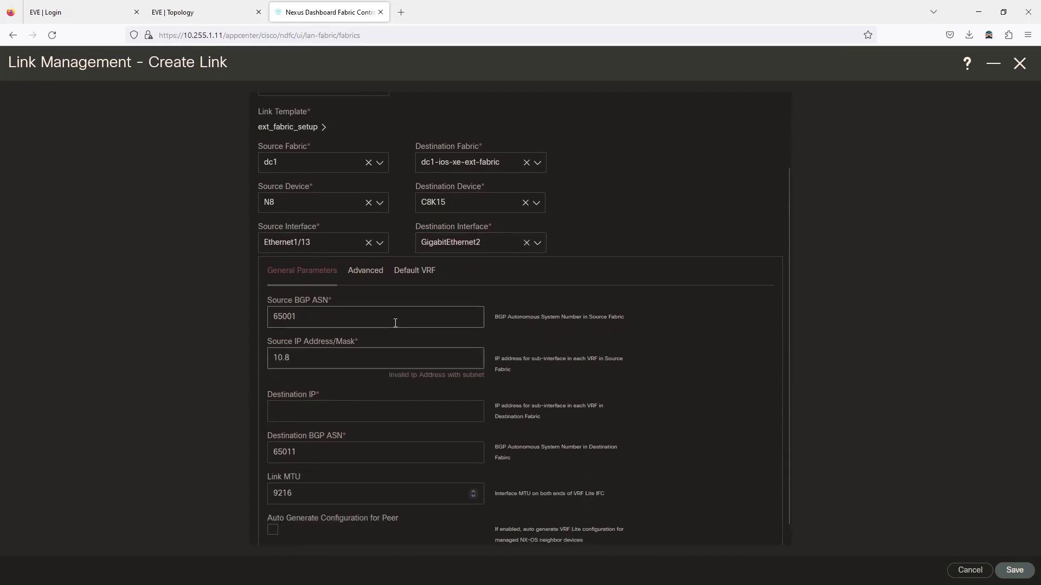
{"action": "type", "text": "10.8.15.1/30"}
{"action": "key", "text": "Tab"}
{"action": "type", "text": "10.8"}
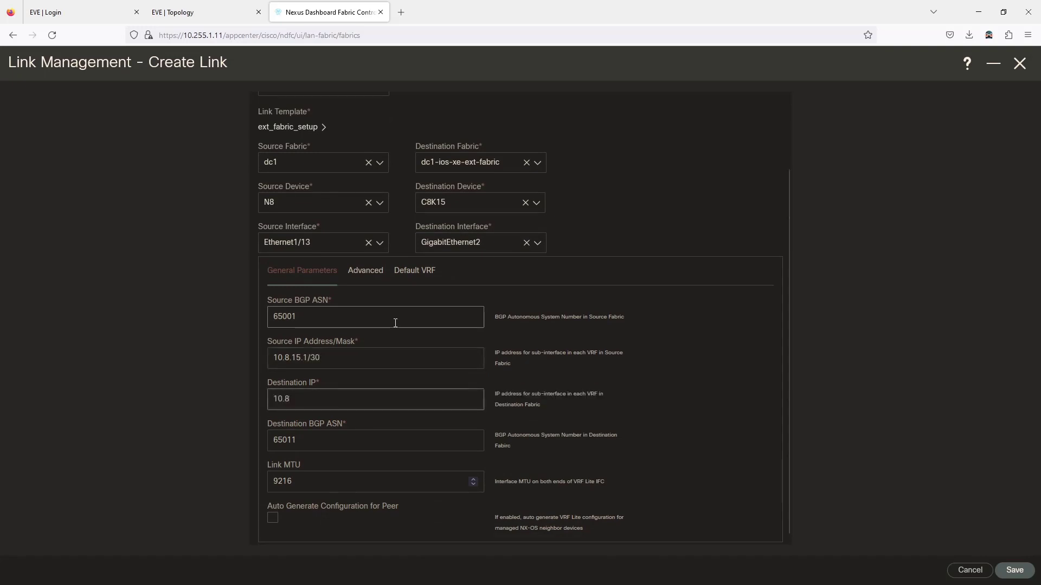
{"action": "type", "text": ".15.2"}
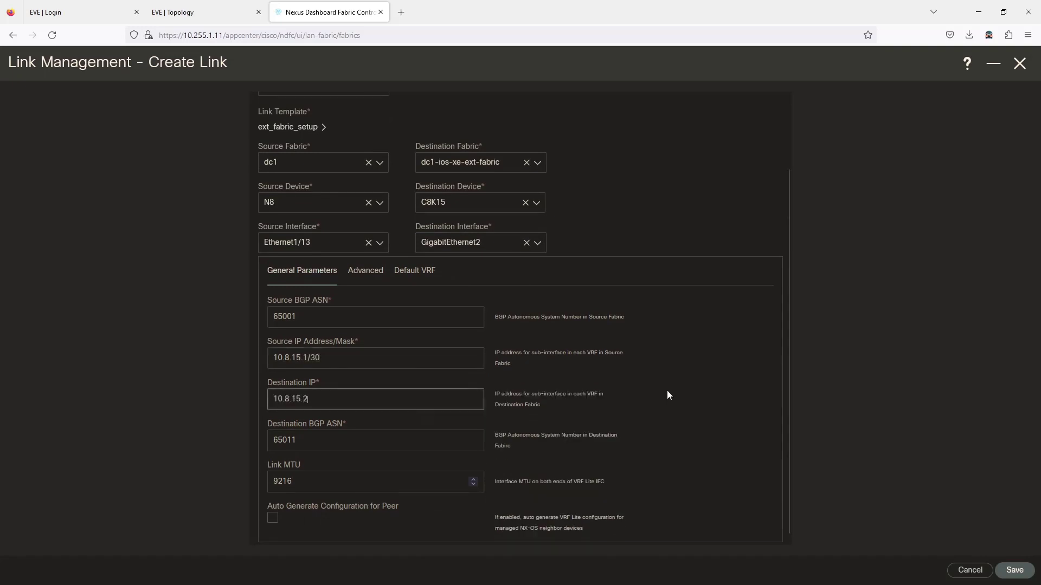
{"action": "left_click", "coordinate": [1010, 570]}
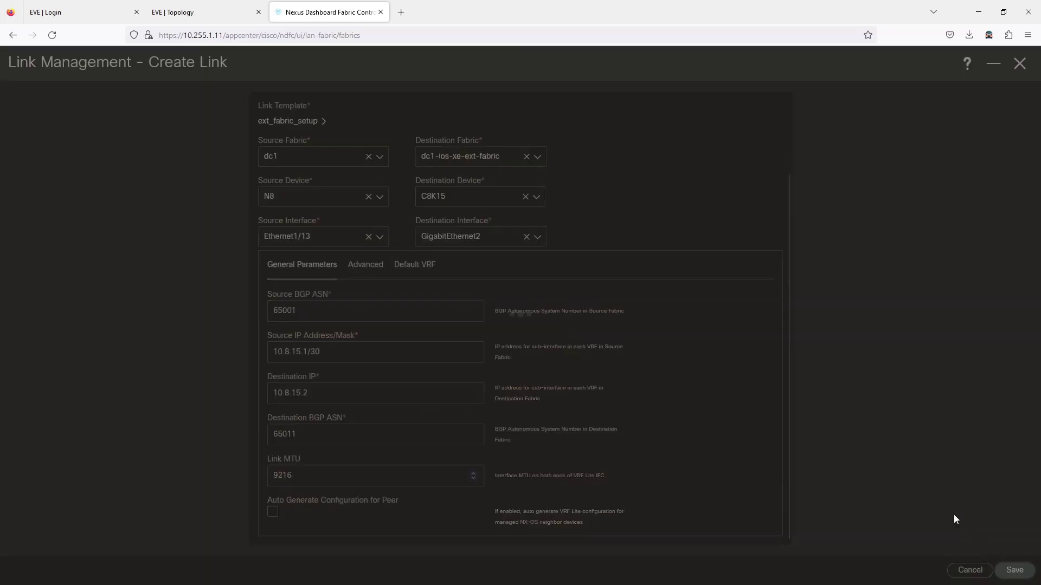
{"action": "left_click", "coordinate": [182, 12]}
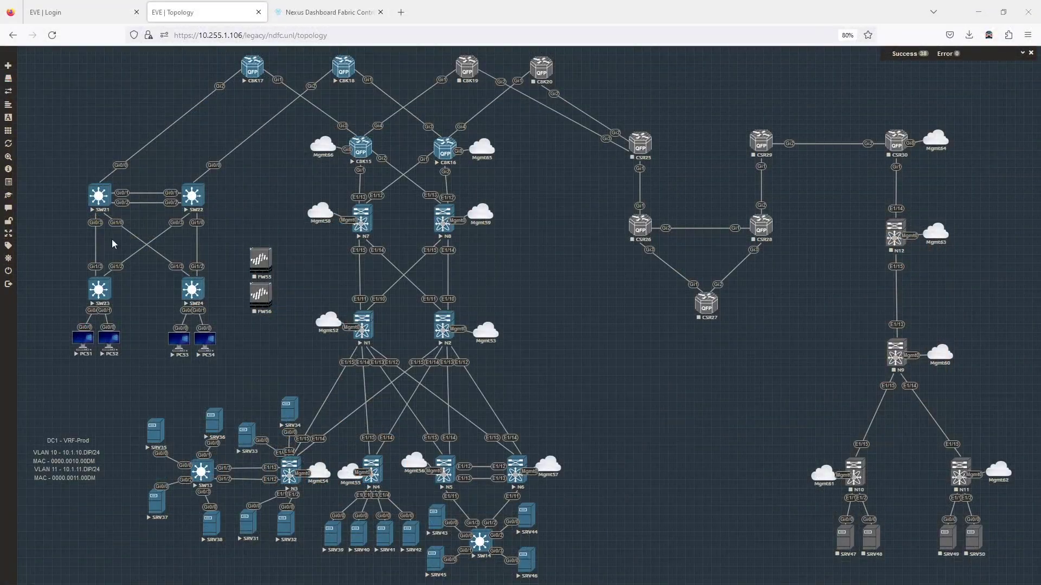
Step: Open DC1-vrf-prod's VRF Attachments in dc1 and select border leafs N8 and N7
{"action": "left_click", "coordinate": [306, 8]}
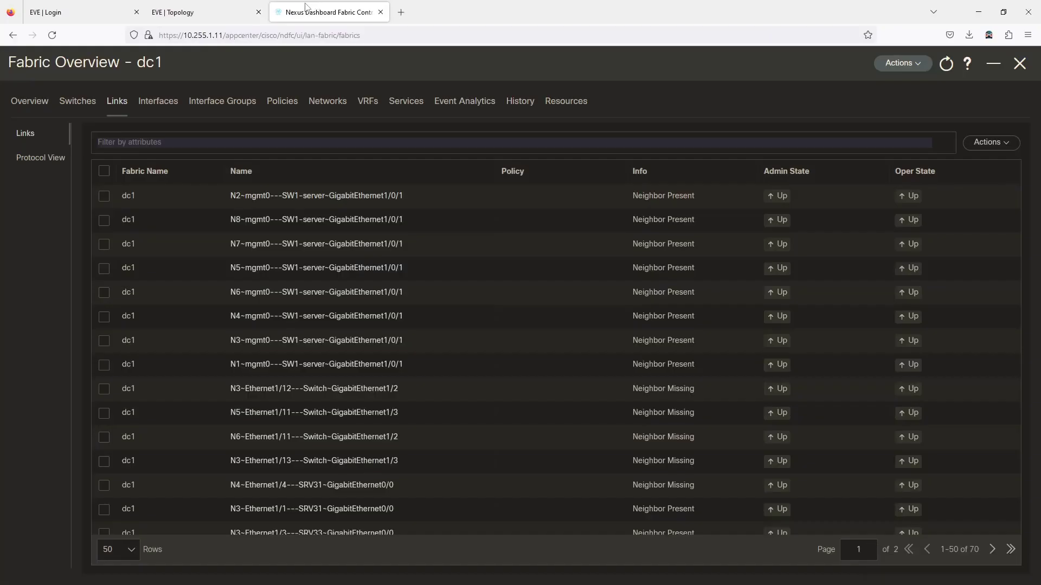
{"action": "left_click", "coordinate": [367, 104]}
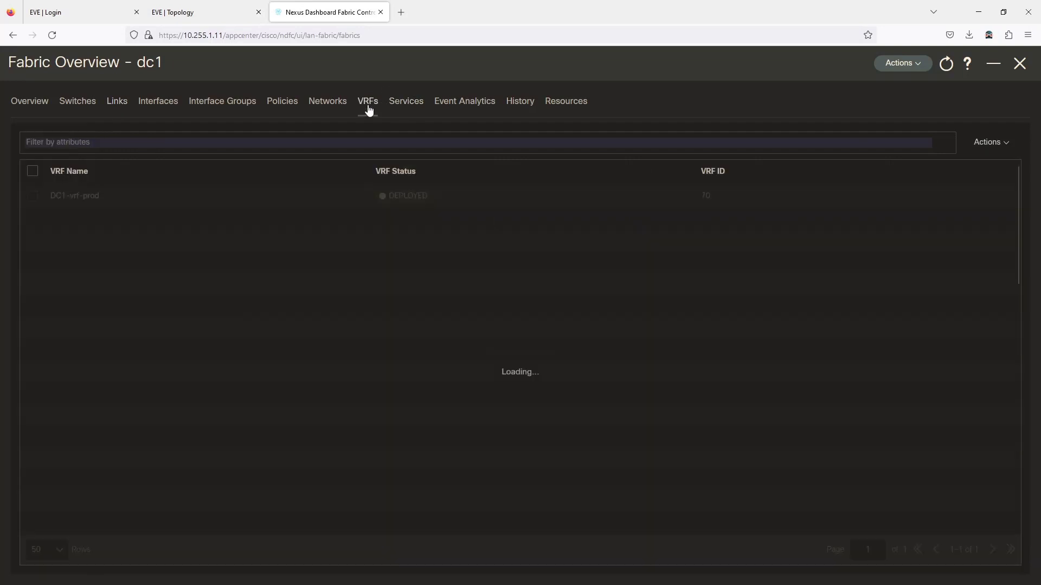
{"action": "left_click", "coordinate": [70, 199]}
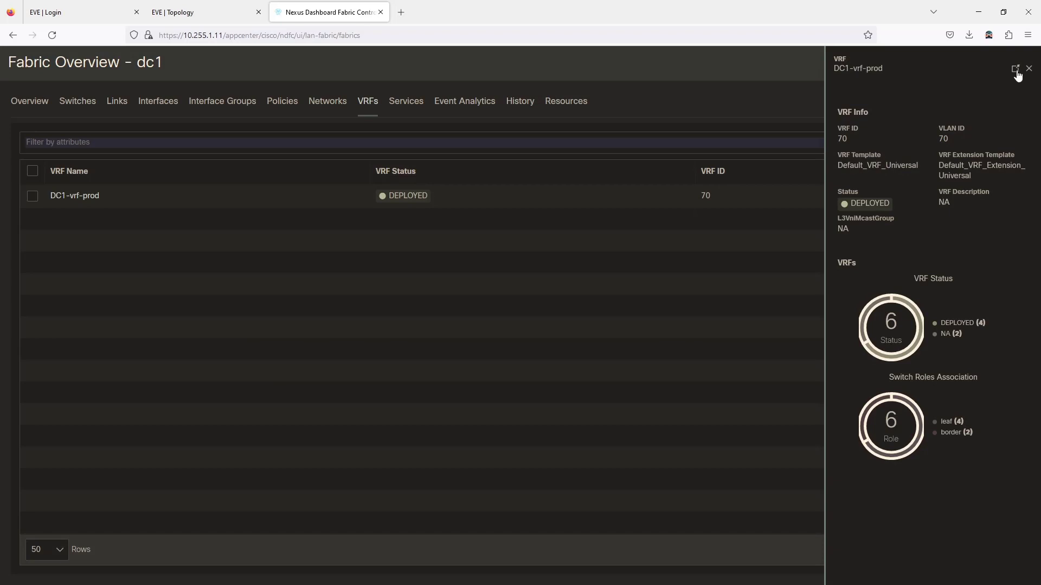
{"action": "left_click", "coordinate": [1015, 69]}
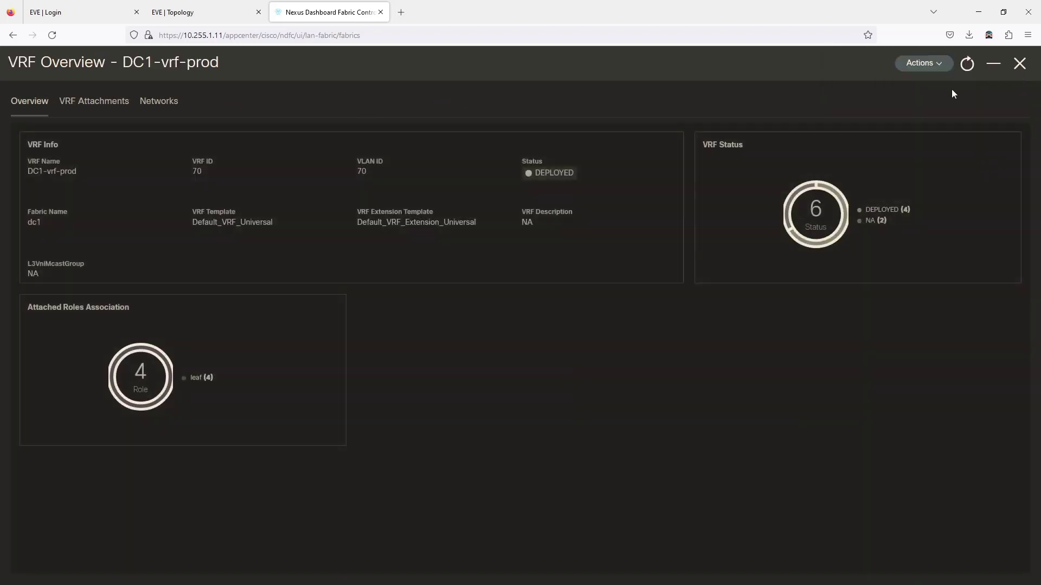
{"action": "left_click", "coordinate": [97, 112]}
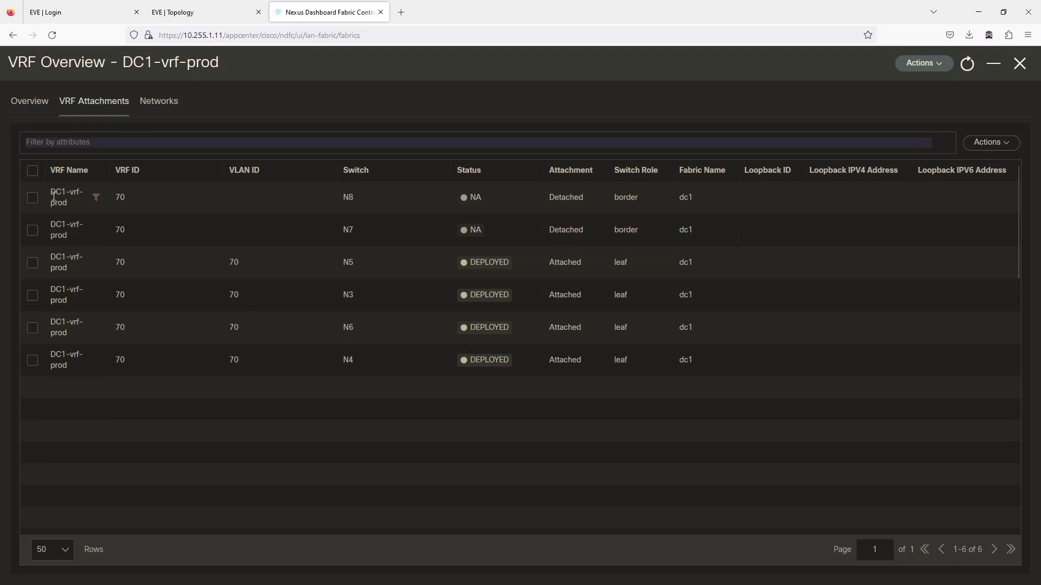
{"action": "left_click", "coordinate": [33, 198]}
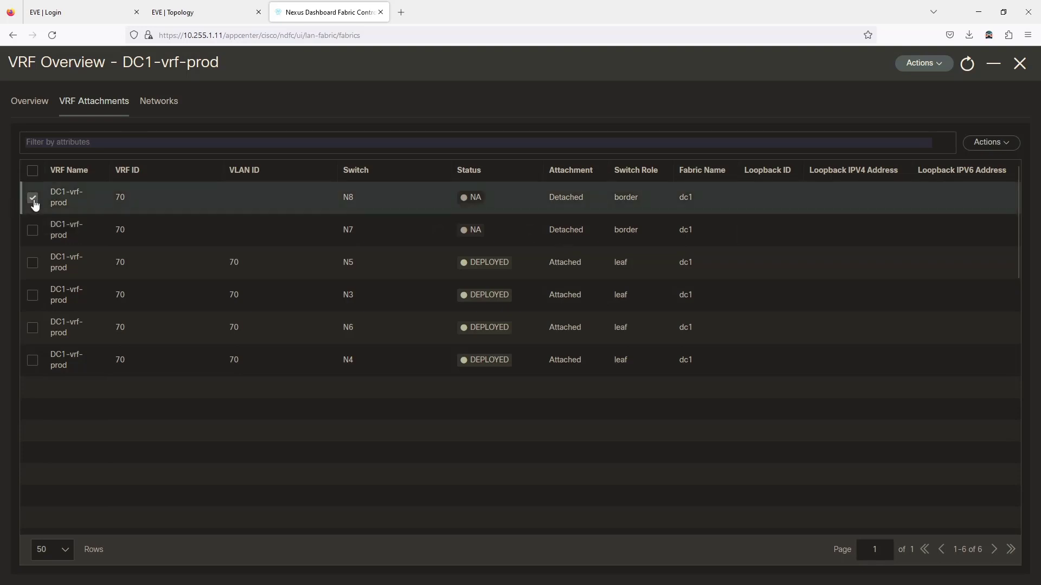
{"action": "left_click", "coordinate": [31, 232]}
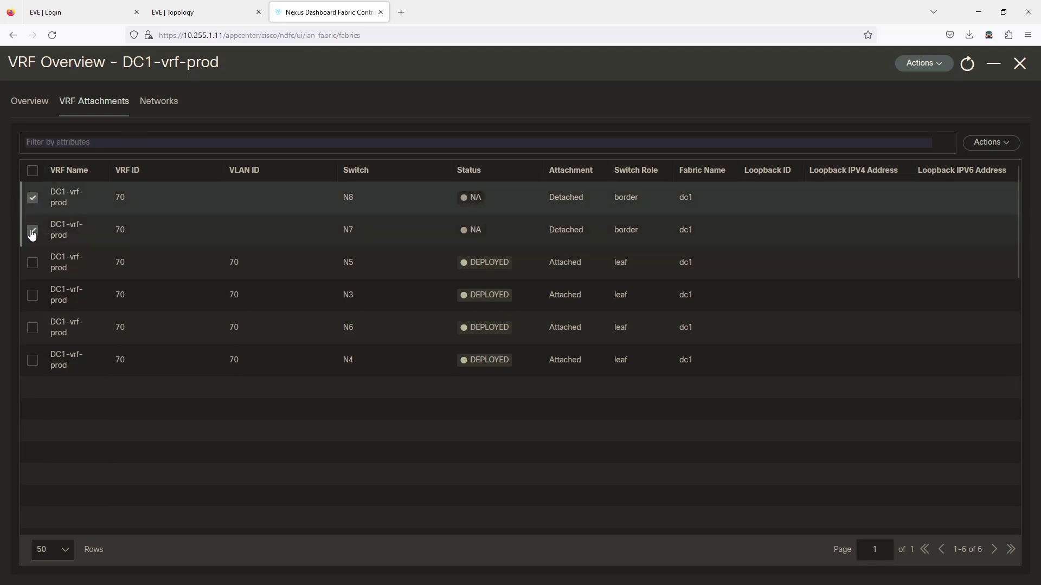
{"action": "left_click", "coordinate": [1002, 144]}
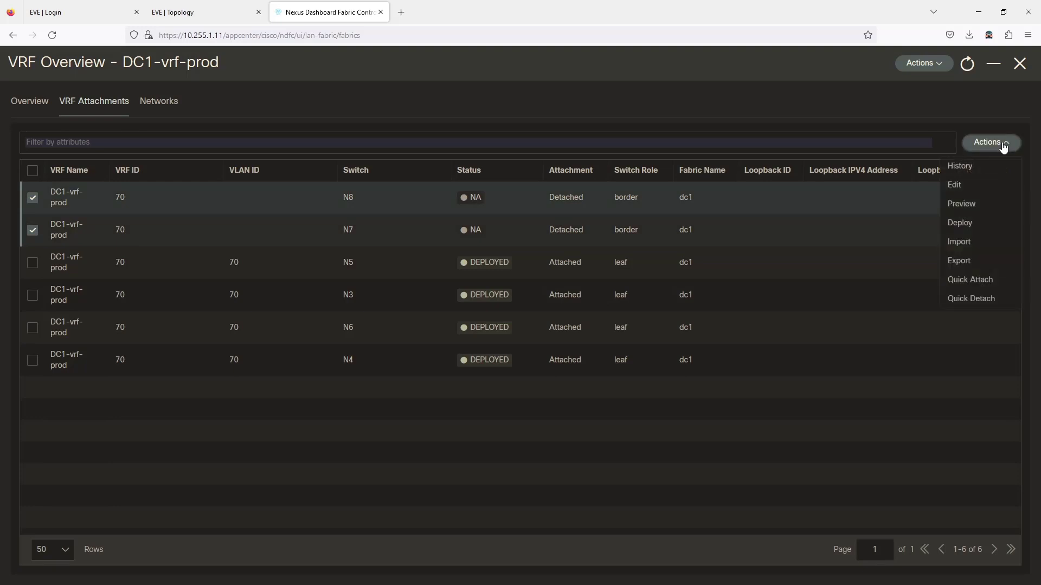
Step: Quick Attach DC1-vrf-prod to N7 and N8 with the default VLAN 70
{"action": "left_click", "coordinate": [971, 280]}
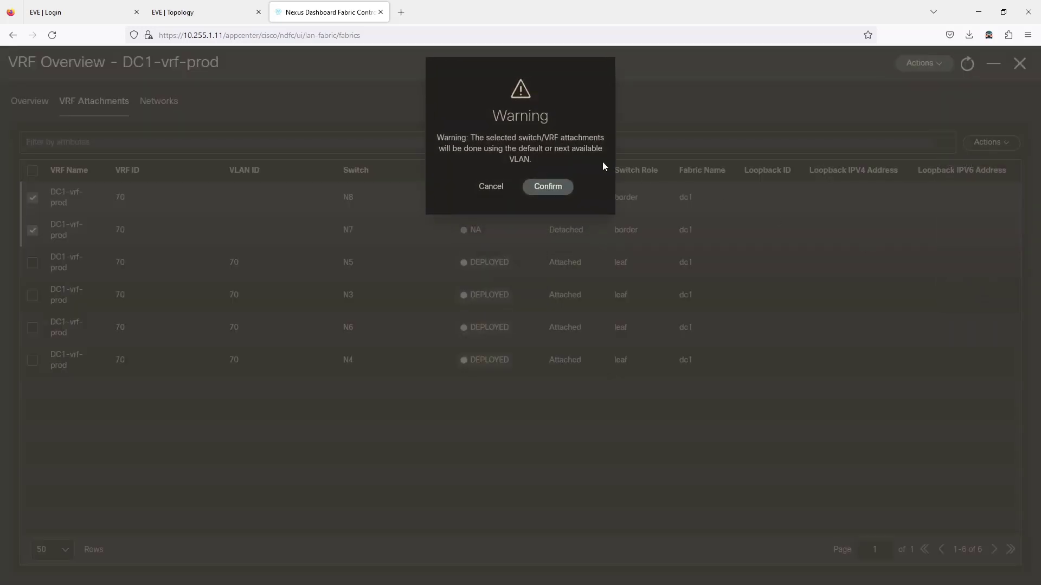
{"action": "left_click", "coordinate": [548, 186]}
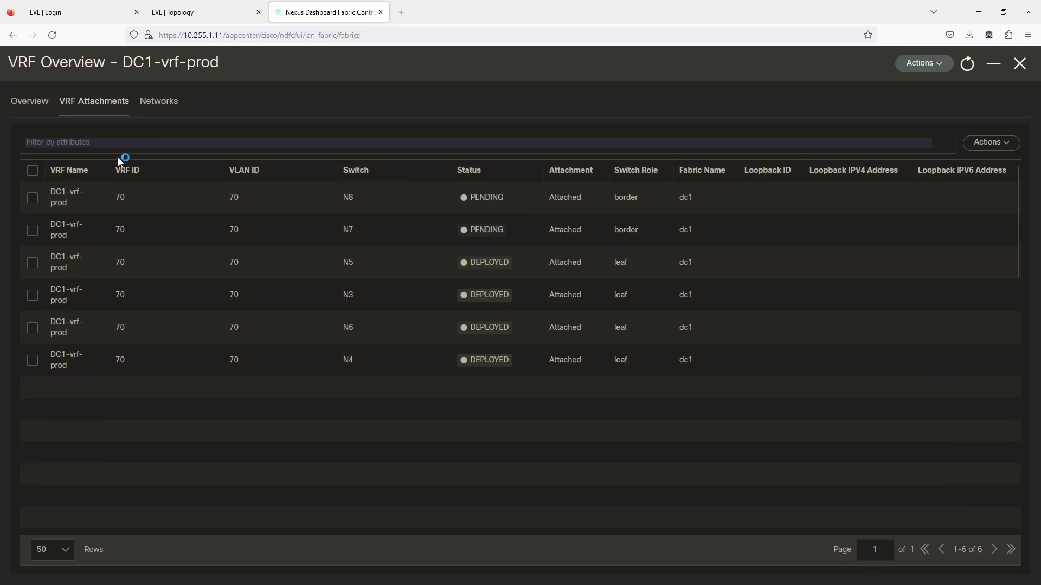
{"action": "left_click", "coordinate": [33, 198]}
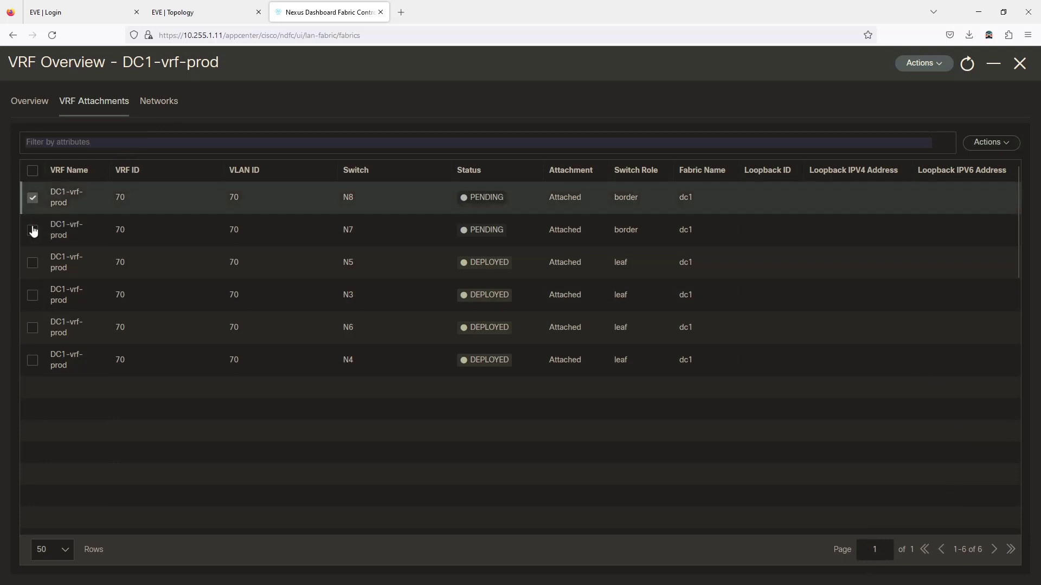
Step: Edit the N7 and N8 attachments and set N8's extension to VRF_LITE
{"action": "left_click", "coordinate": [33, 231]}
{"action": "left_click", "coordinate": [985, 142]}
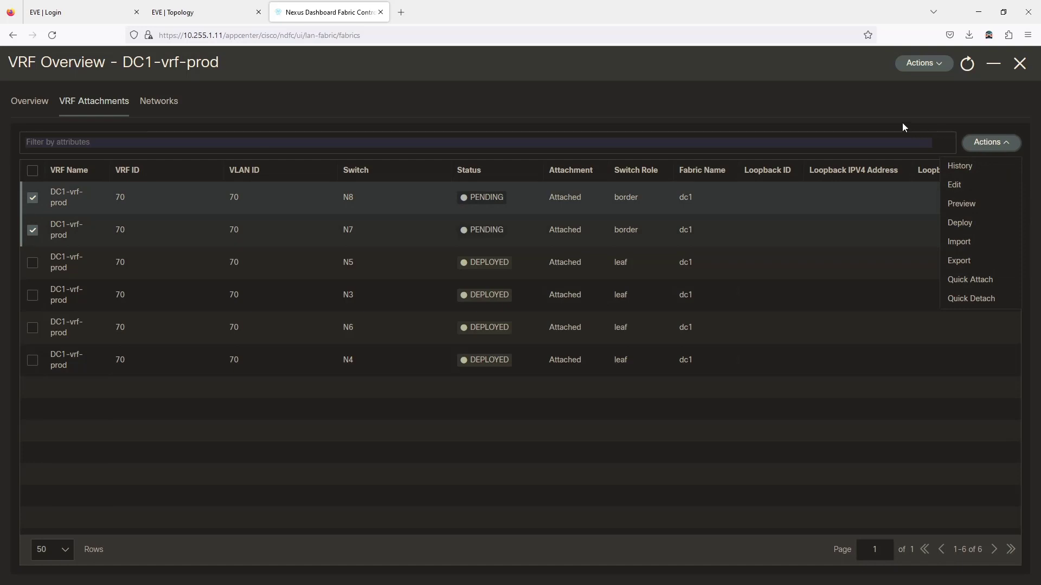
{"action": "left_click", "coordinate": [950, 187]}
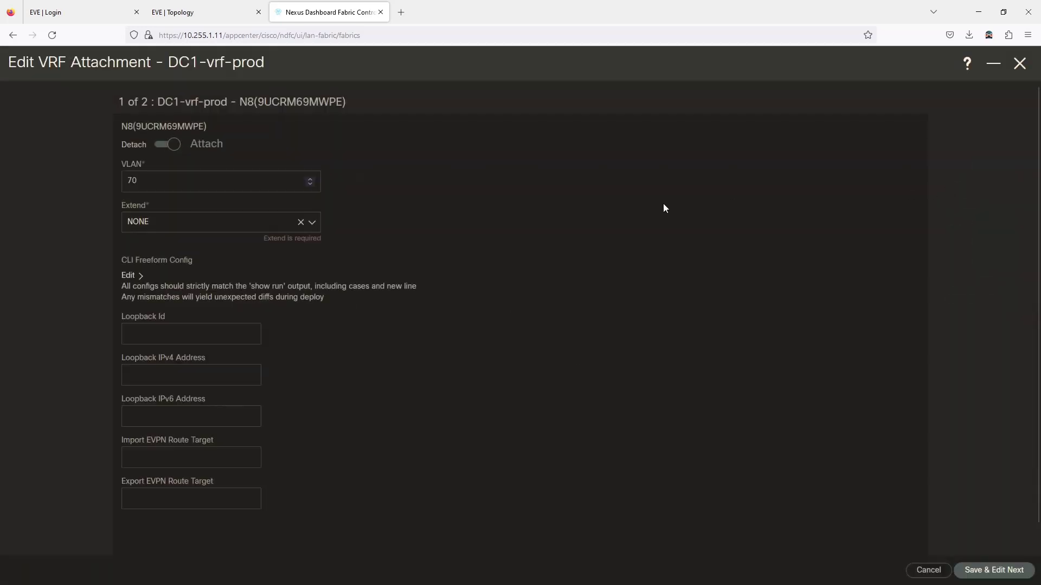
{"action": "scroll", "coordinate": [508, 268], "scroll_direction": "down", "scroll_amount": 1}
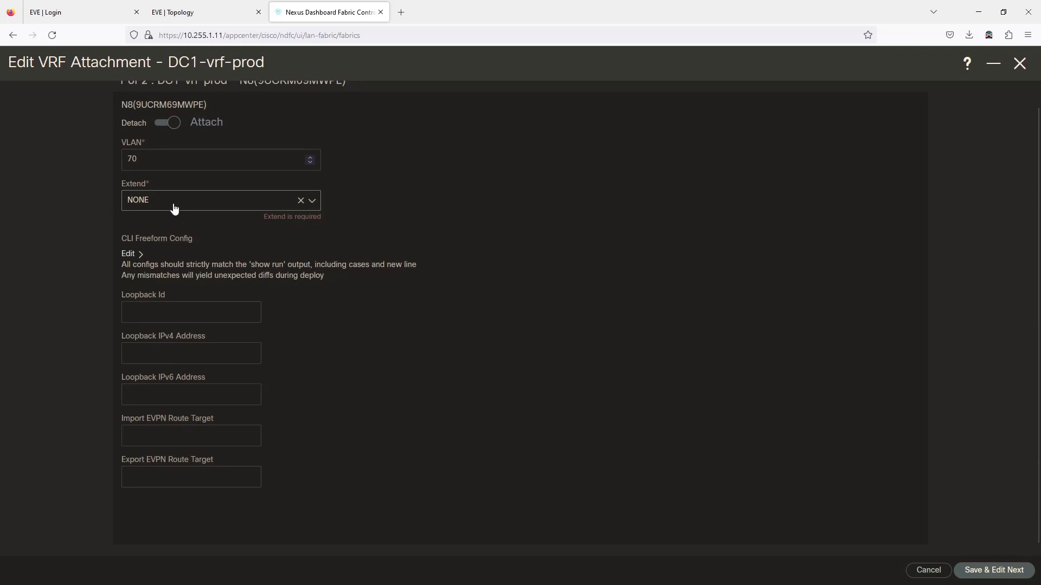
{"action": "left_click", "coordinate": [174, 208]}
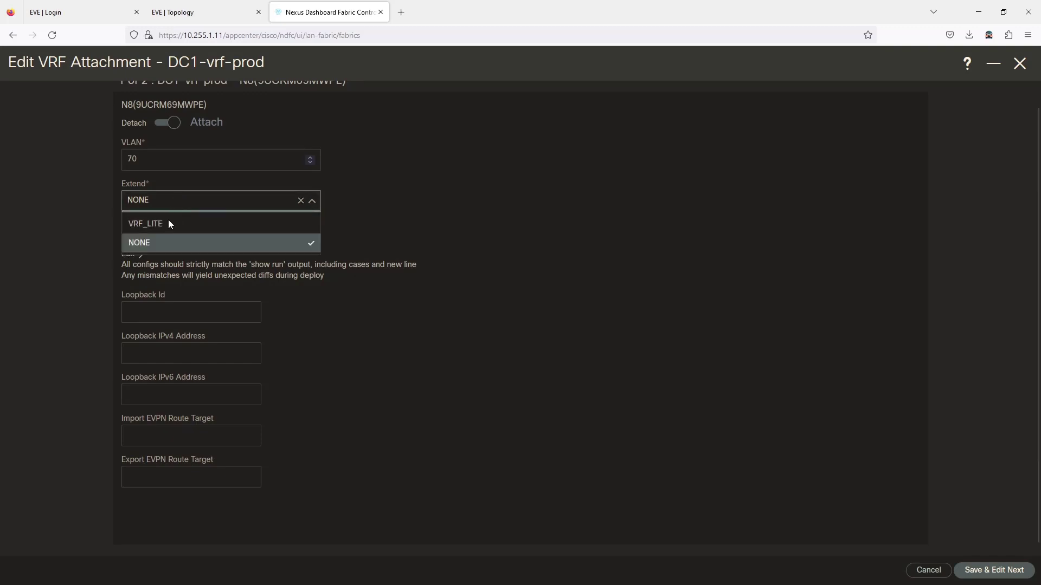
{"action": "left_click", "coordinate": [166, 223]}
Step: Attach N8's Ethernet1/13 extension to C8K15 (DOT1Q 70, 10.8.15.1/30) and save
{"action": "scroll", "coordinate": [436, 299], "scroll_direction": "down", "scroll_amount": 3}
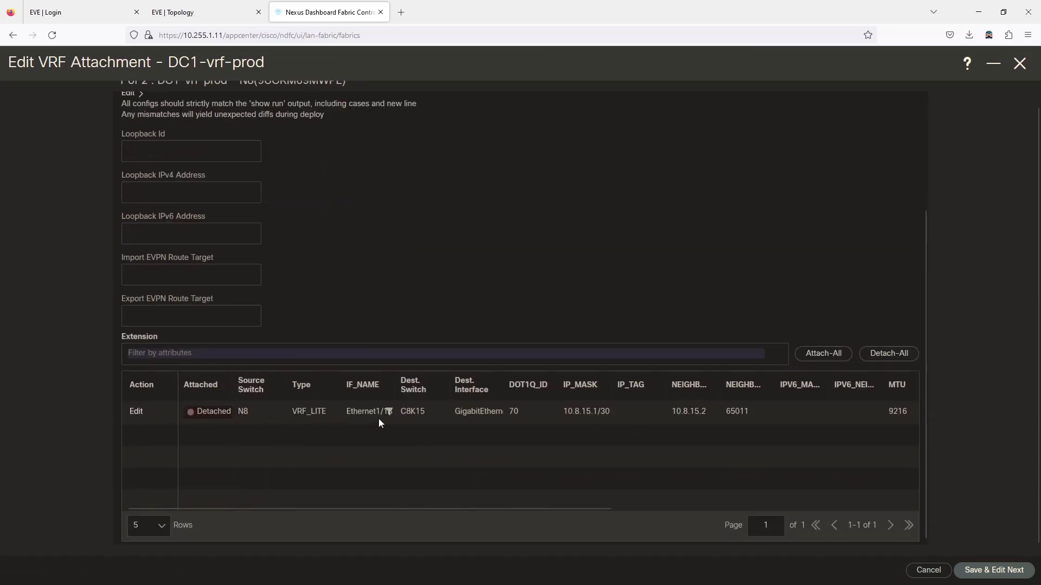
{"action": "scroll", "coordinate": [379, 416], "scroll_direction": "up", "scroll_amount": 3}
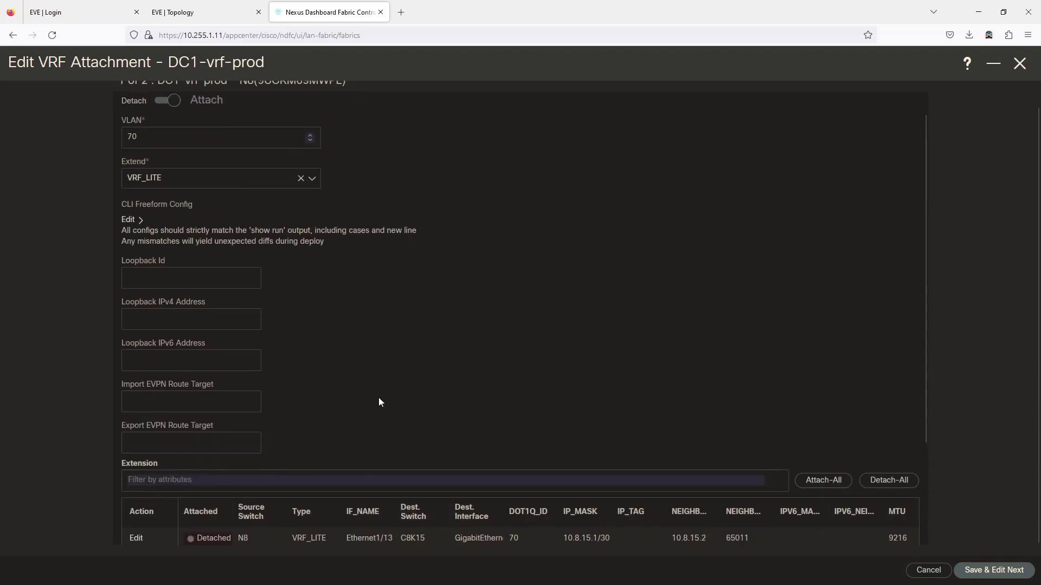
{"action": "scroll", "coordinate": [379, 398], "scroll_direction": "up", "scroll_amount": 1}
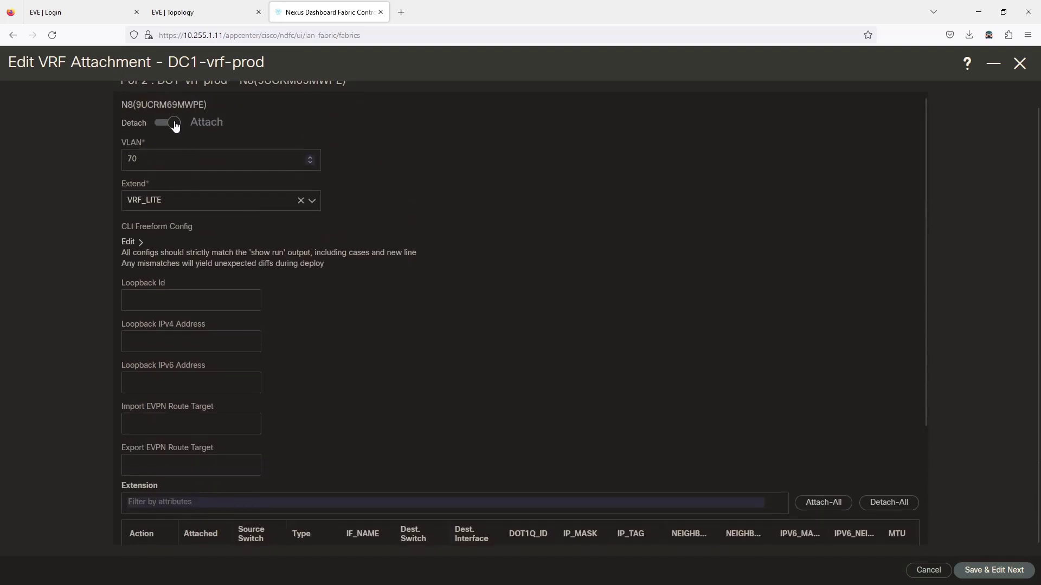
{"action": "scroll", "coordinate": [425, 212], "scroll_direction": "down", "scroll_amount": 2}
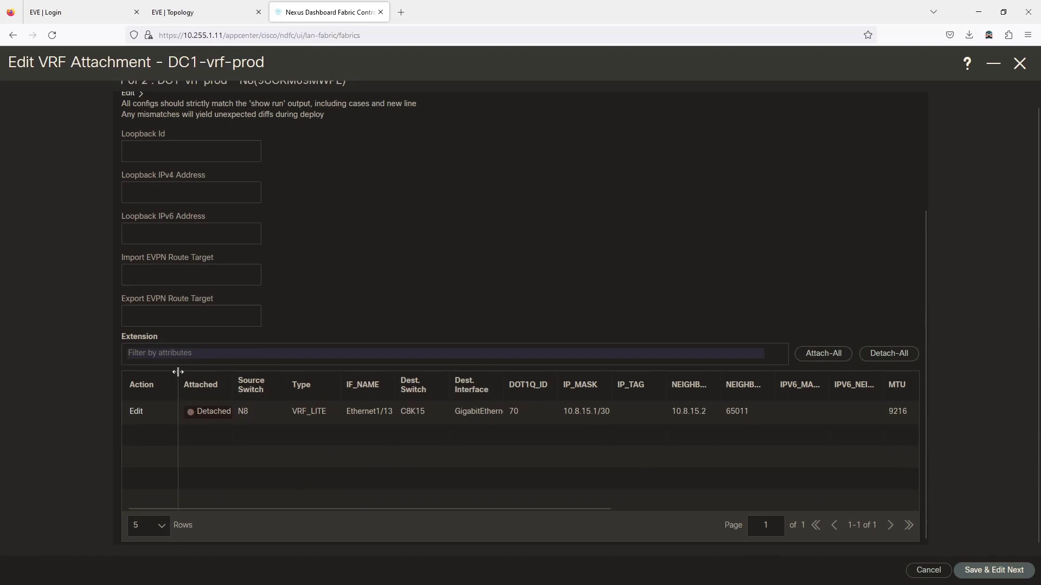
{"action": "left_click", "coordinate": [830, 356]}
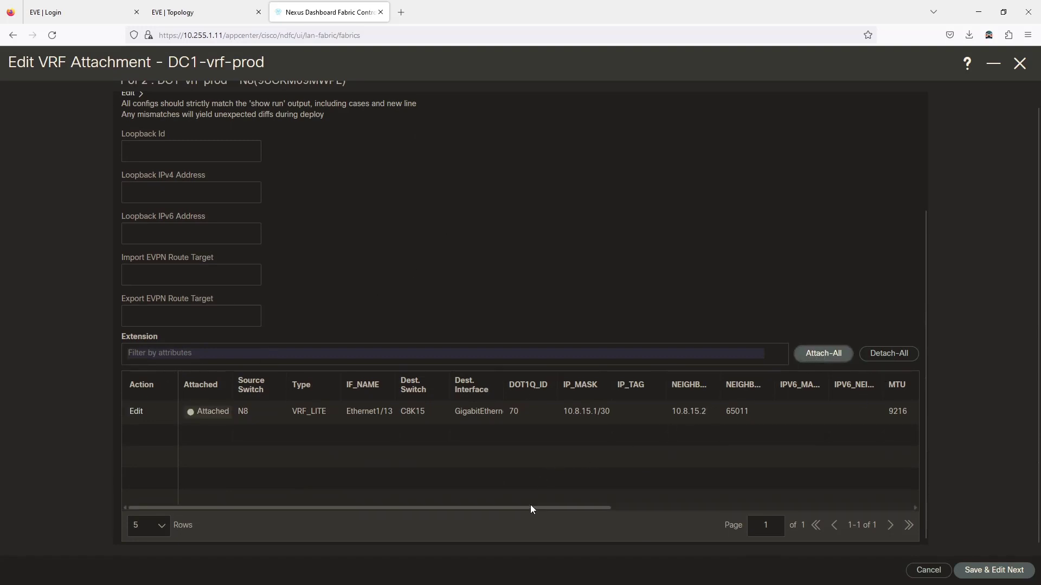
{"action": "left_click_drag", "start_coordinate": [530, 505], "coordinate": [439, 525]}
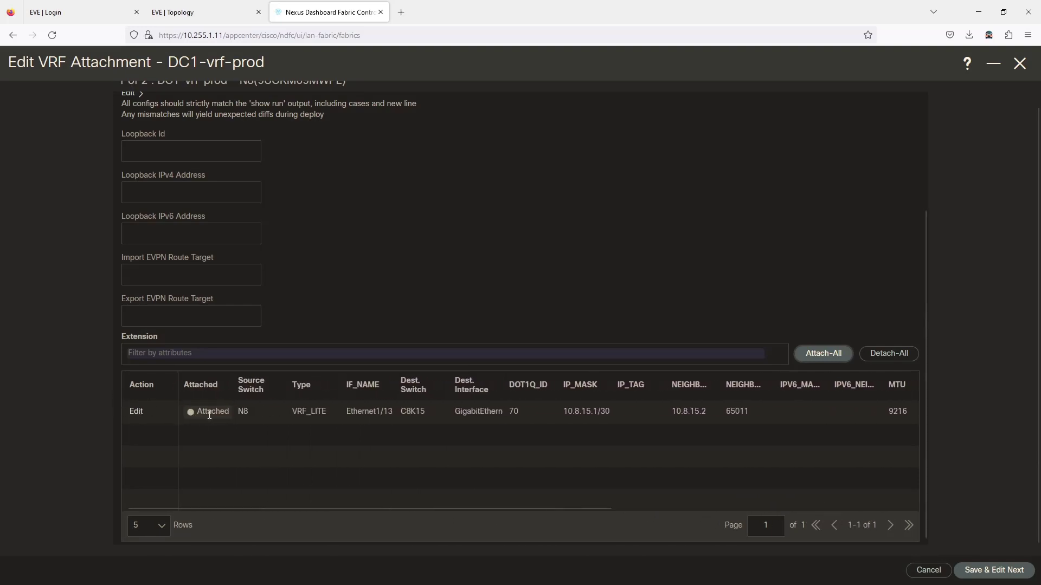
{"action": "left_click", "coordinate": [995, 571]}
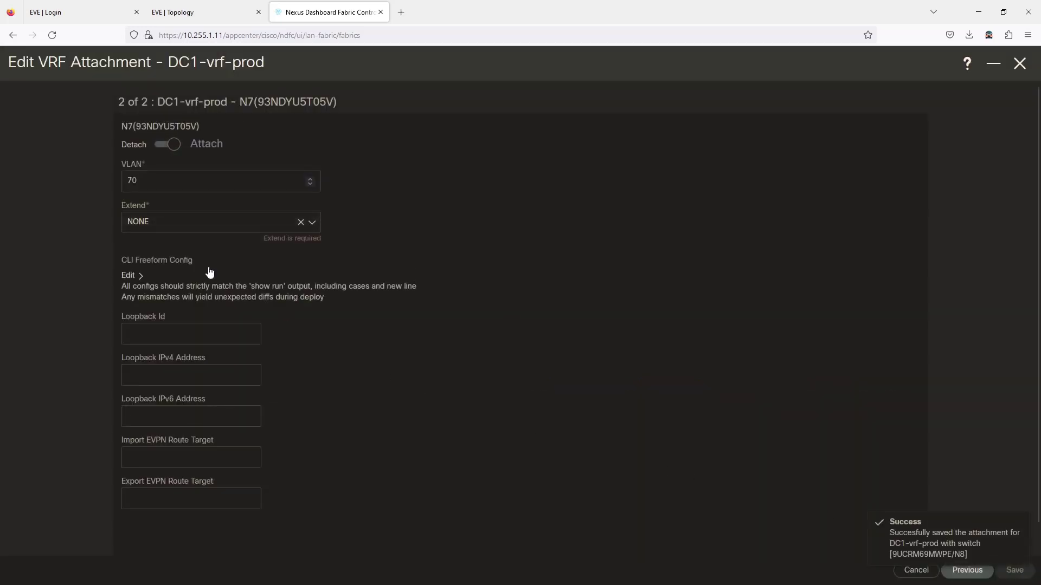
Step: Extend DC1-vrf-prod on N7 as VRF_LITE, attach its Ethernet1/13 link to C8K15, and save
{"action": "left_click", "coordinate": [158, 230]}
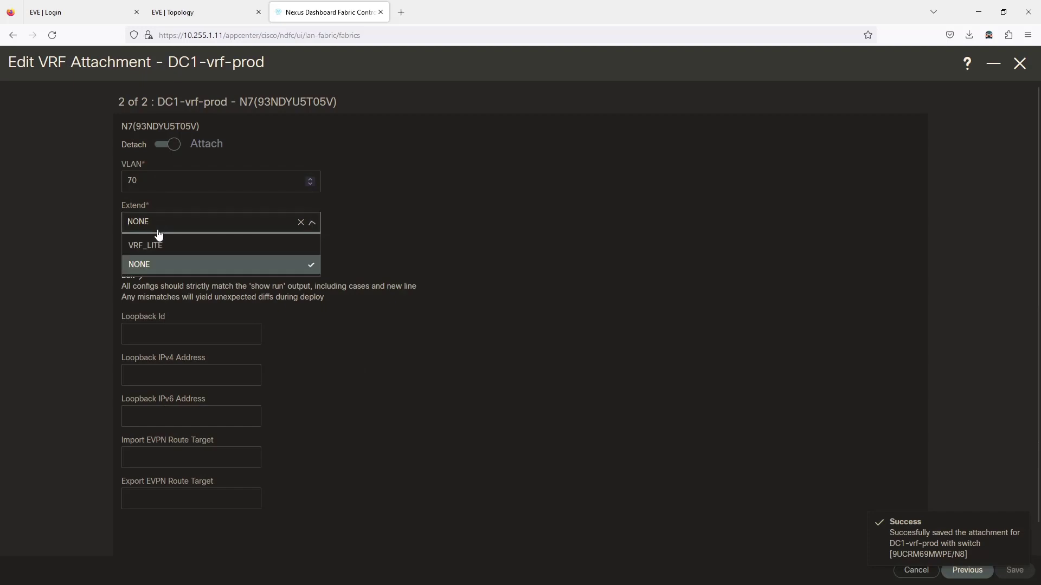
{"action": "left_click", "coordinate": [156, 245]}
{"action": "scroll", "coordinate": [432, 374], "scroll_direction": "down", "scroll_amount": 3}
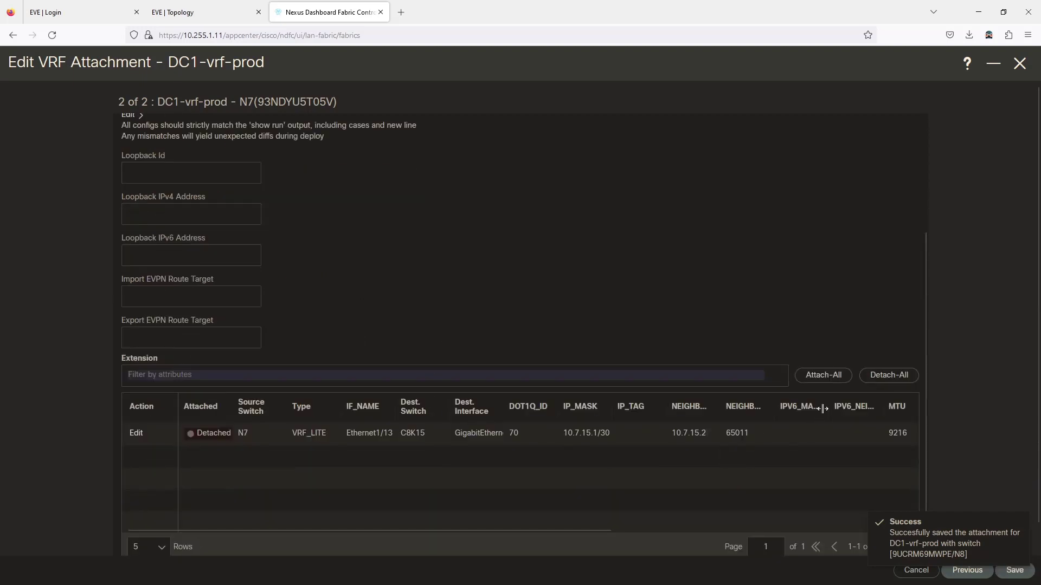
{"action": "left_click", "coordinate": [823, 378]}
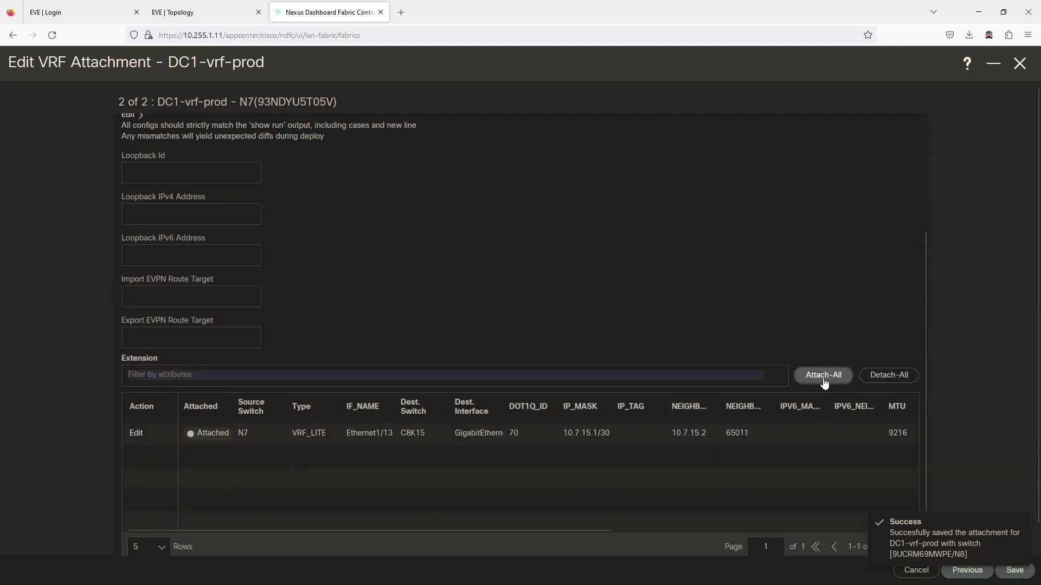
{"action": "left_click", "coordinate": [1009, 570]}
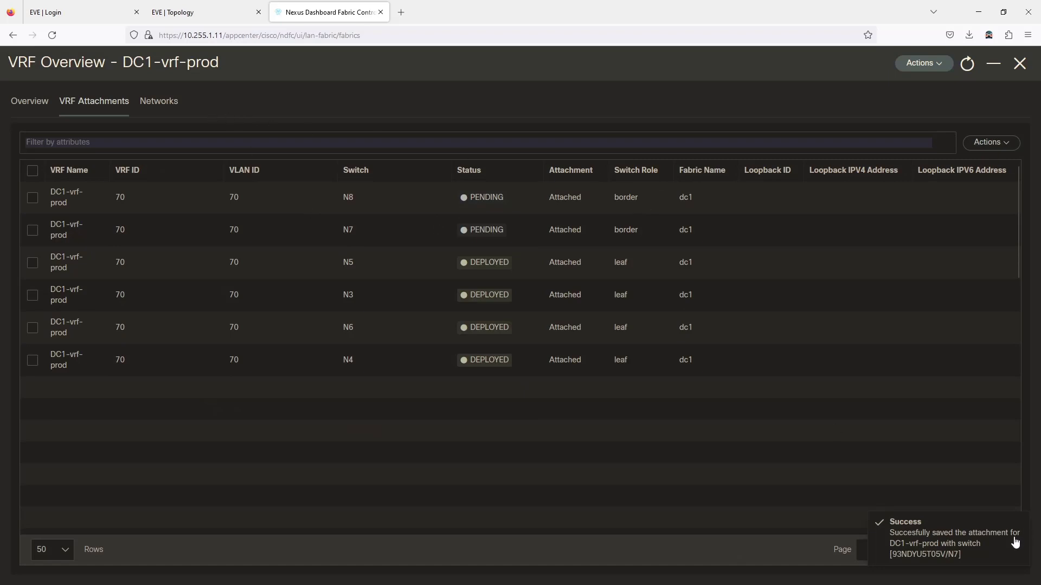
Step: Check DC1-vrf-prod's networks, then preview the dc1 deployment with N7 and N8 pending
{"action": "left_click", "coordinate": [160, 103]}
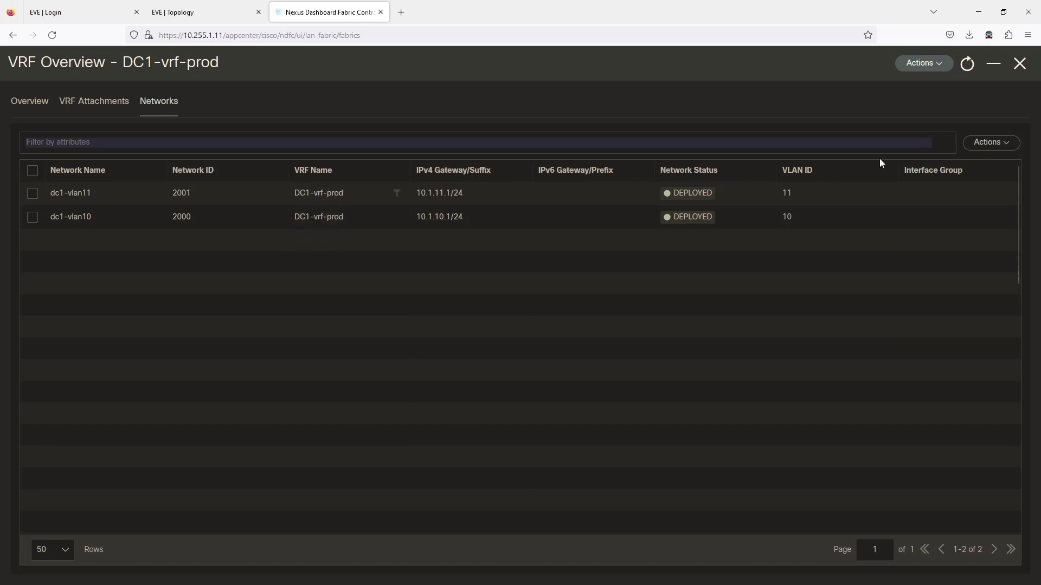
{"action": "left_click", "coordinate": [941, 63]}
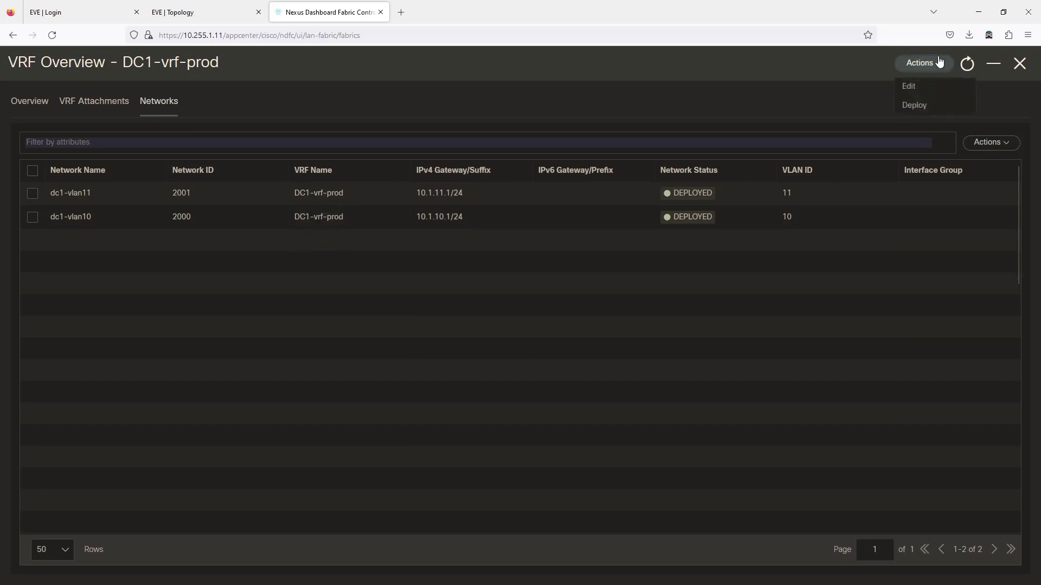
{"action": "left_click", "coordinate": [906, 106]}
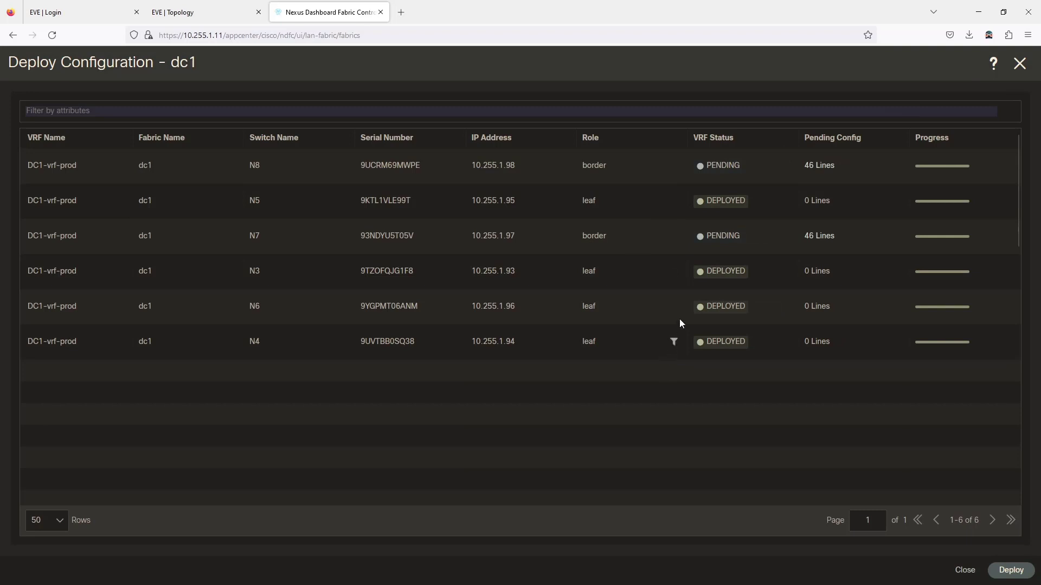
Step: Review N8's 46 pending configuration lines and close the preview
{"action": "left_click", "coordinate": [813, 166]}
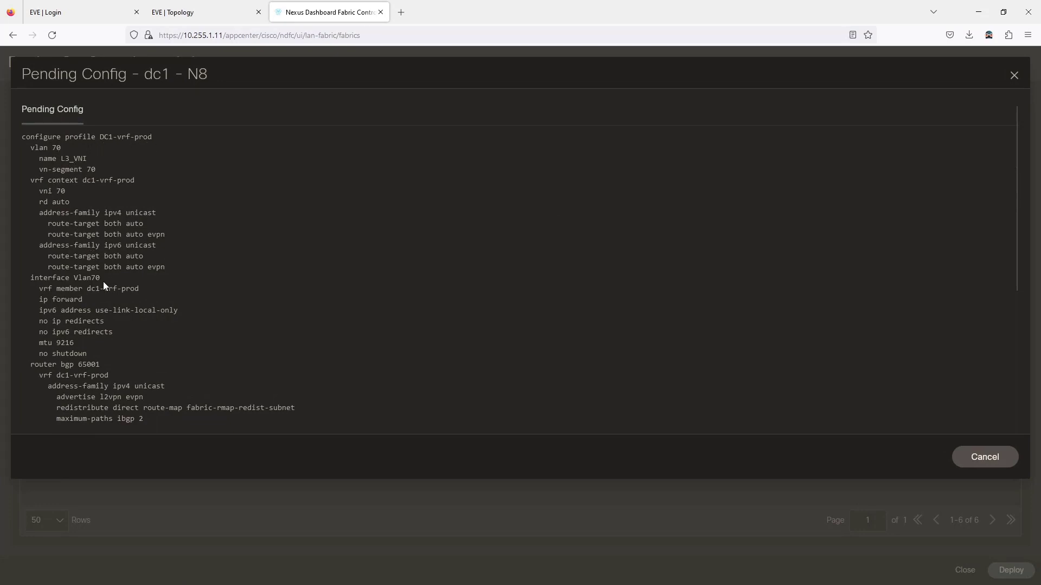
{"action": "scroll", "coordinate": [104, 281], "scroll_direction": "down", "scroll_amount": 4}
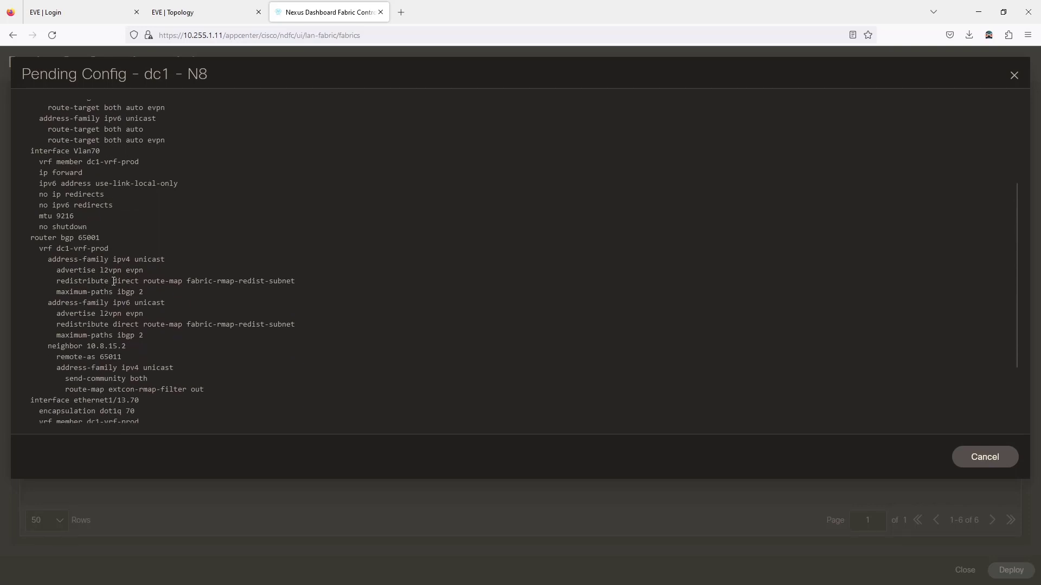
{"action": "scroll", "coordinate": [113, 281], "scroll_direction": "down", "scroll_amount": 3}
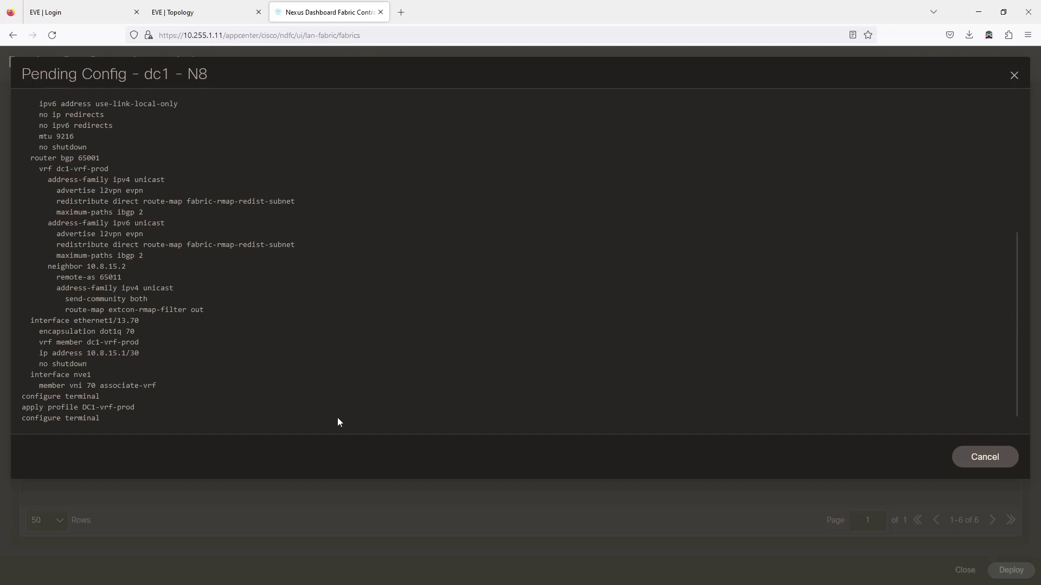
{"action": "left_click", "coordinate": [985, 460]}
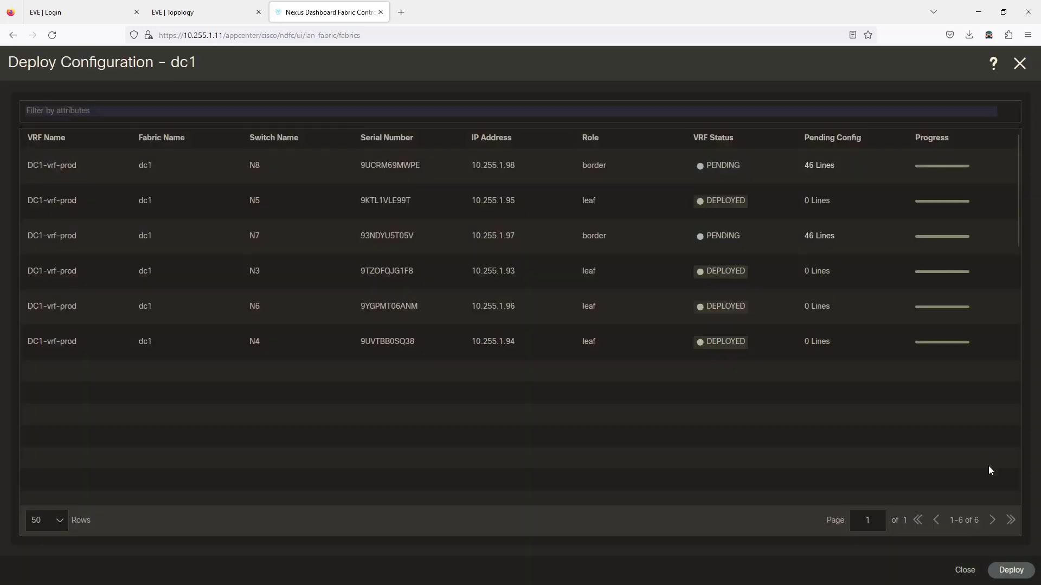
Step: Deploy DC1-vrf-prod and move the C8K15 console so the deployment table stays visible
{"action": "left_click", "coordinate": [1011, 572]}
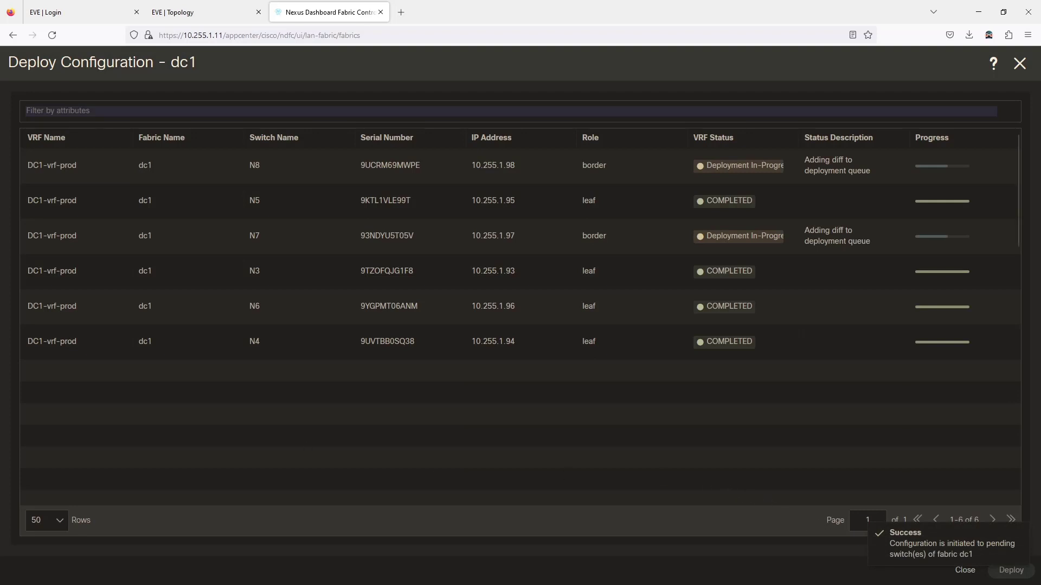
{"action": "key", "text": "alt+Tab"}
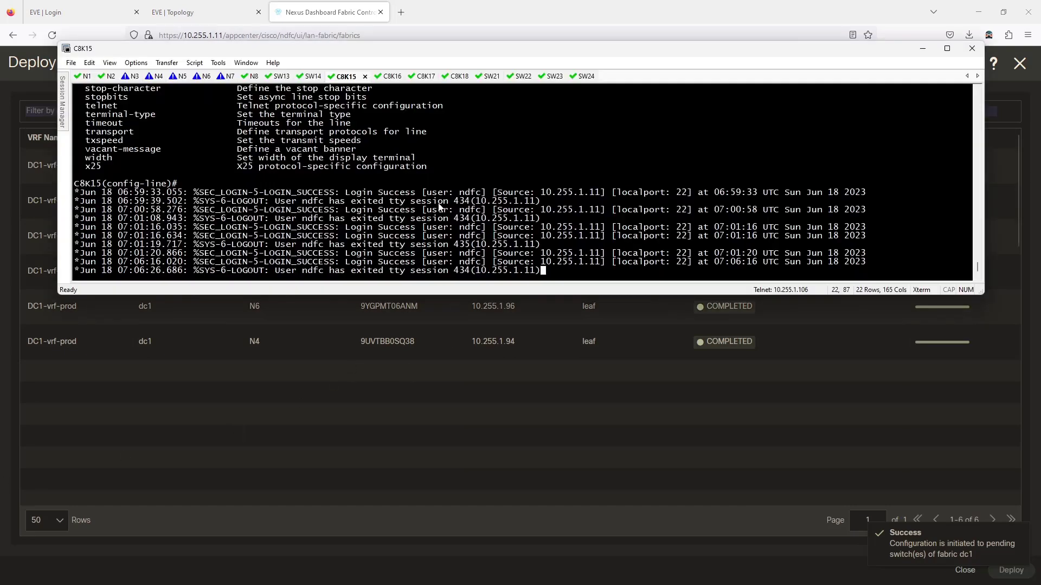
{"action": "left_click_drag", "start_coordinate": [351, 53], "coordinate": [361, 302]}
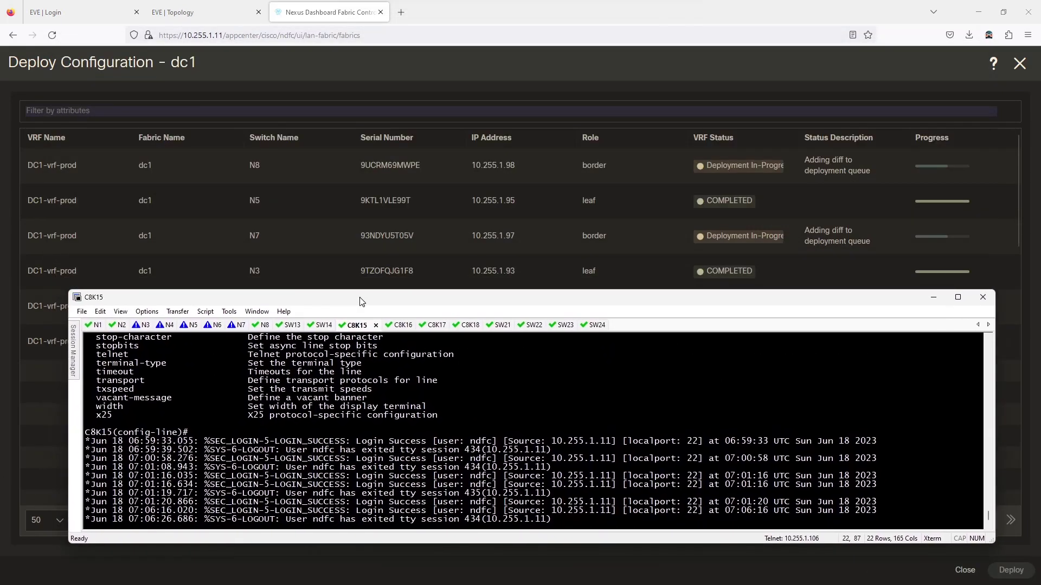
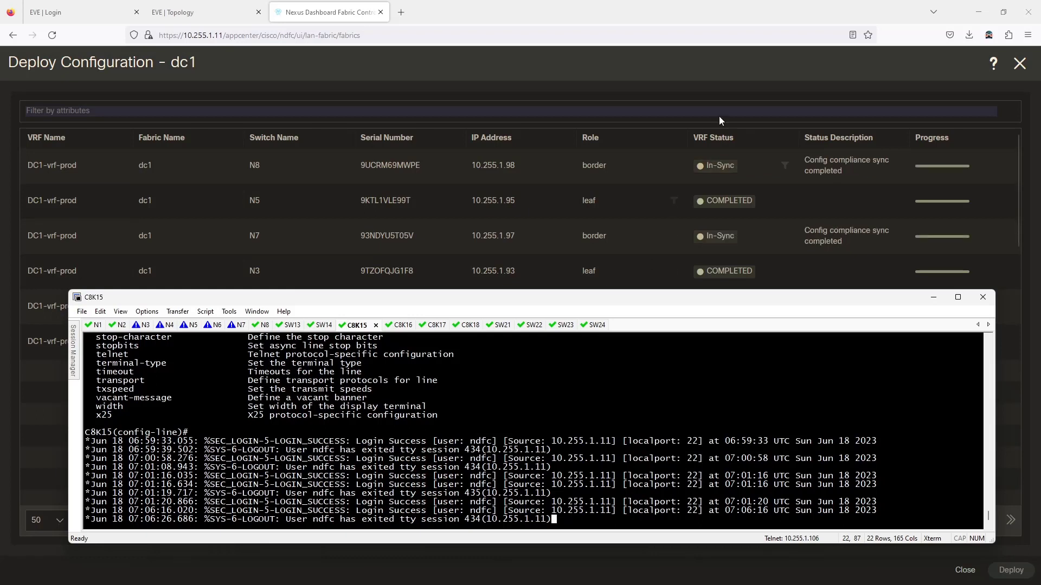
Step: Dismiss the dc1 deploy results showing N3–N6 COMPLETED and N7, N8 In-Sync
{"action": "left_click", "coordinate": [739, 93]}
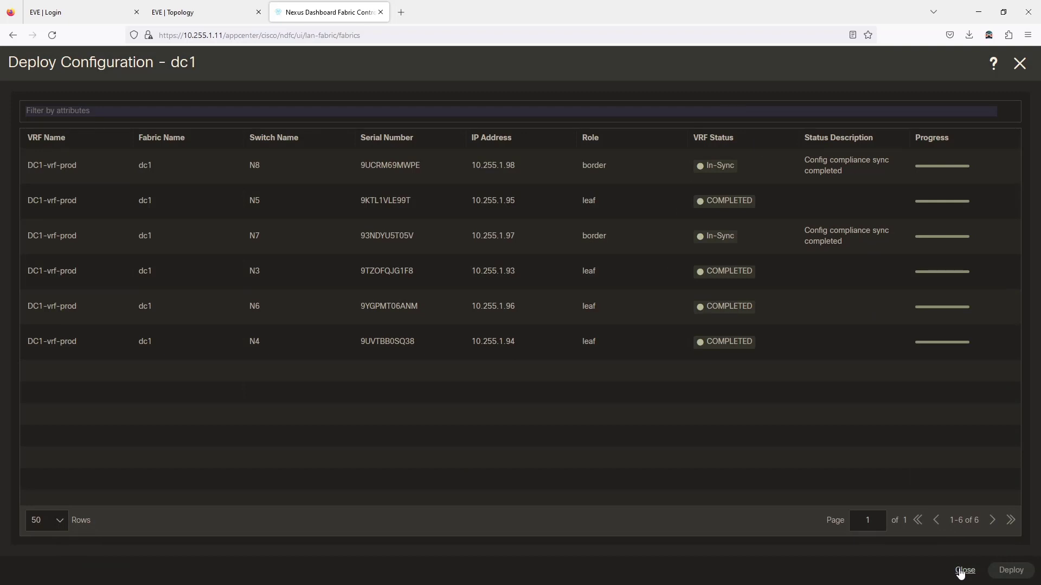
{"action": "left_click", "coordinate": [965, 570]}
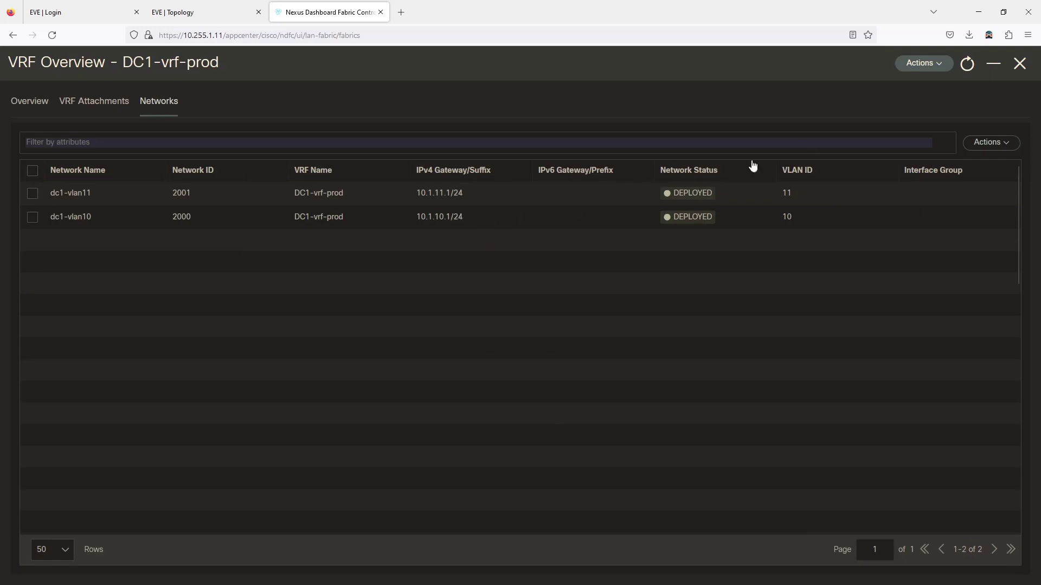
Step: Show switch N7's links, with Ethernet1/13 to C8K15 GigabitEthernet1 down and the neighbor missing
{"action": "left_click", "coordinate": [1017, 64]}
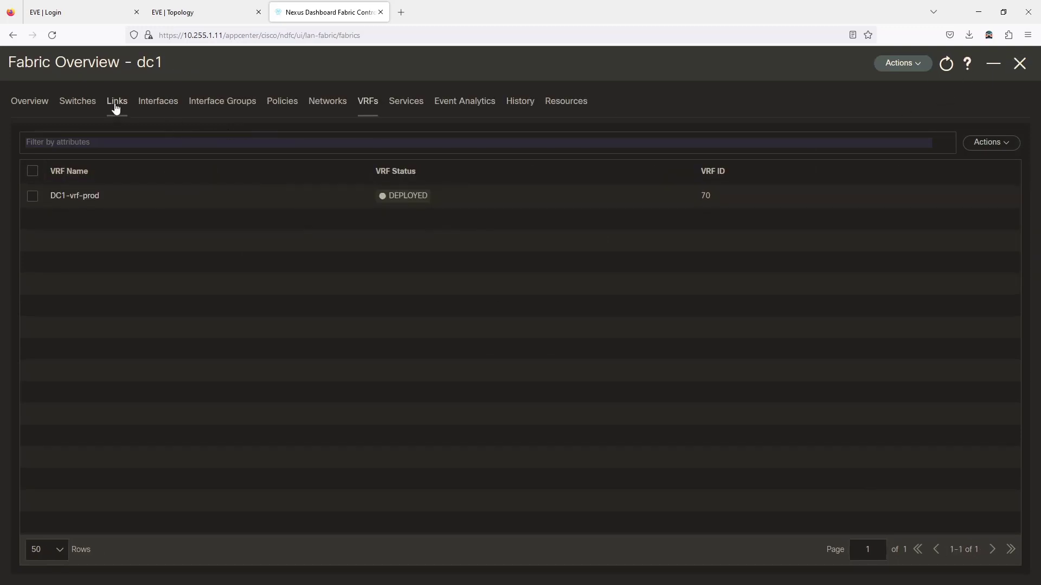
{"action": "left_click", "coordinate": [86, 103]}
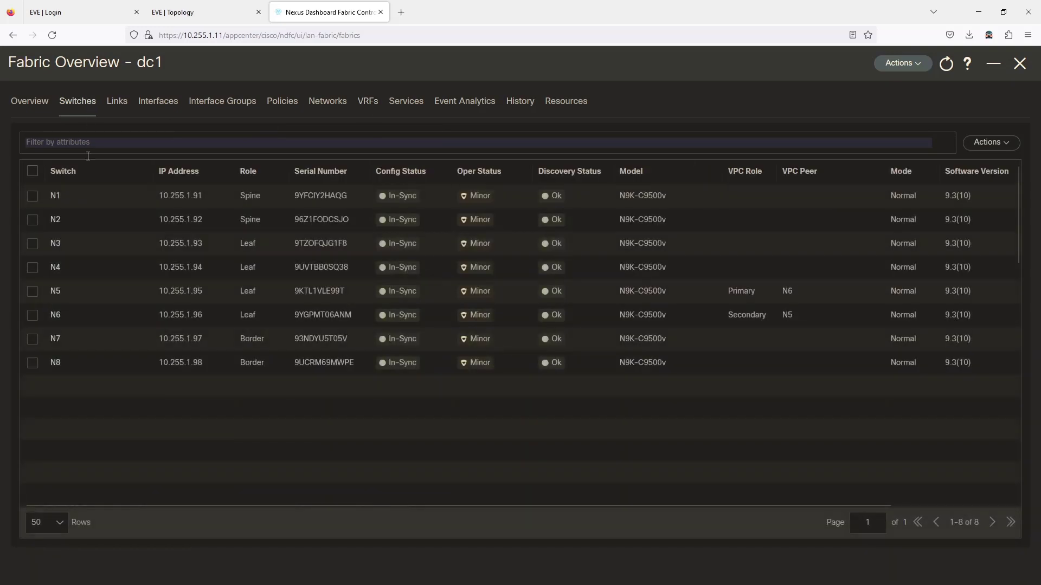
{"action": "left_click", "coordinate": [55, 339]}
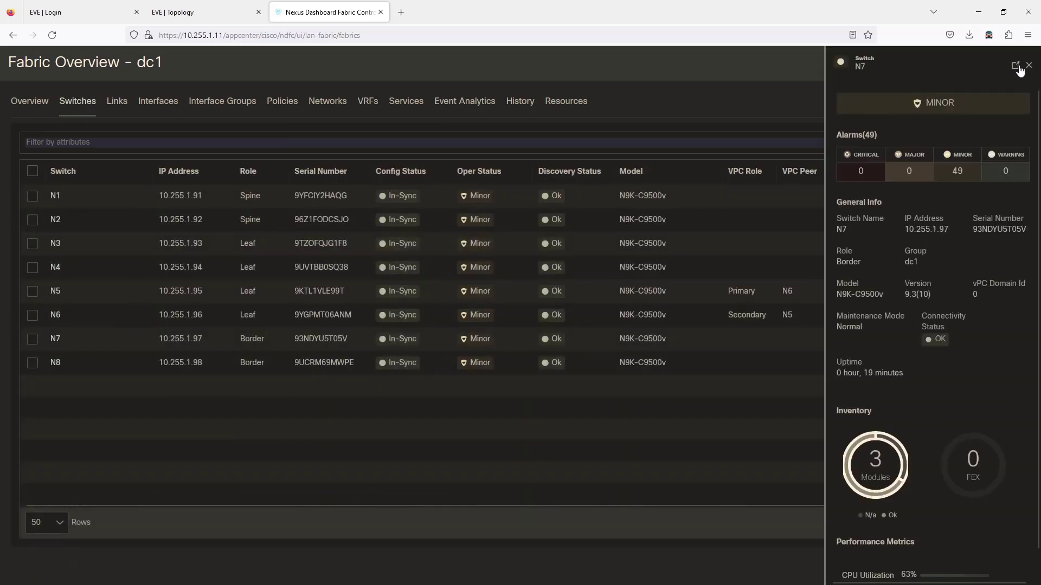
{"action": "left_click", "coordinate": [1015, 66]}
{"action": "left_click", "coordinate": [119, 102]}
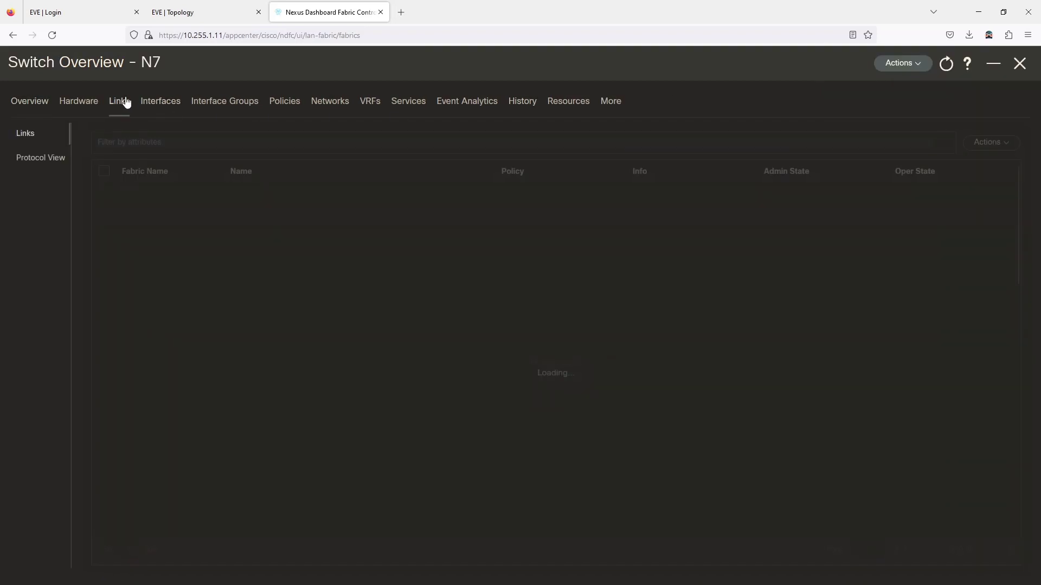
{"action": "left_click", "coordinate": [53, 165]}
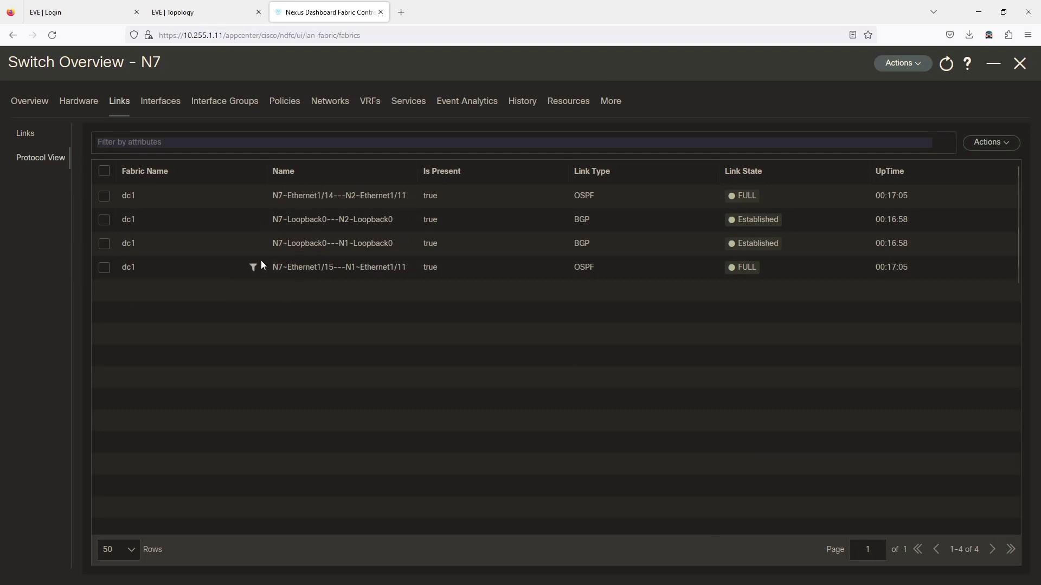
{"action": "left_click", "coordinate": [27, 136]}
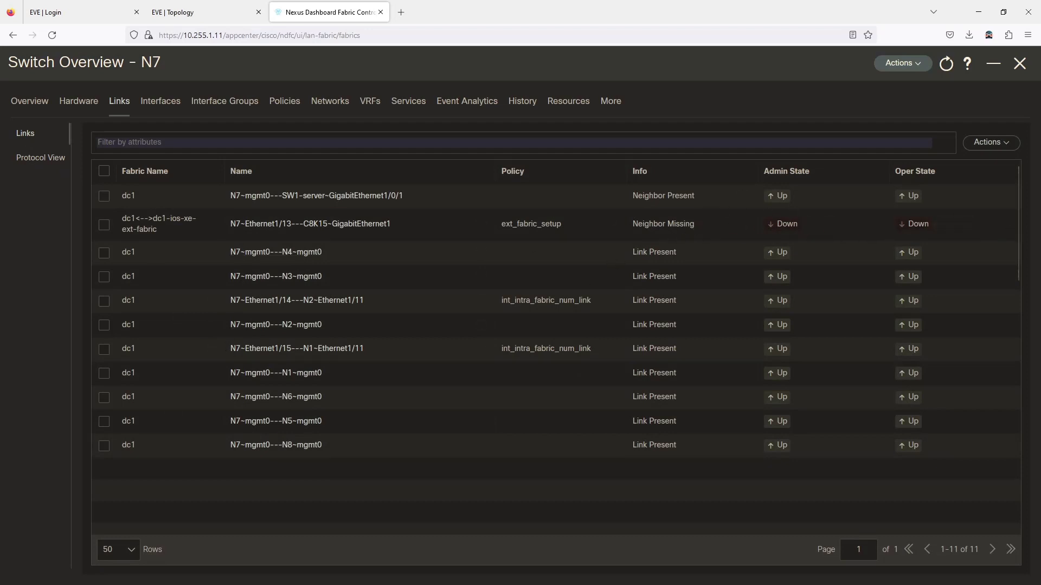
{"action": "key", "text": "alt+Tab"}
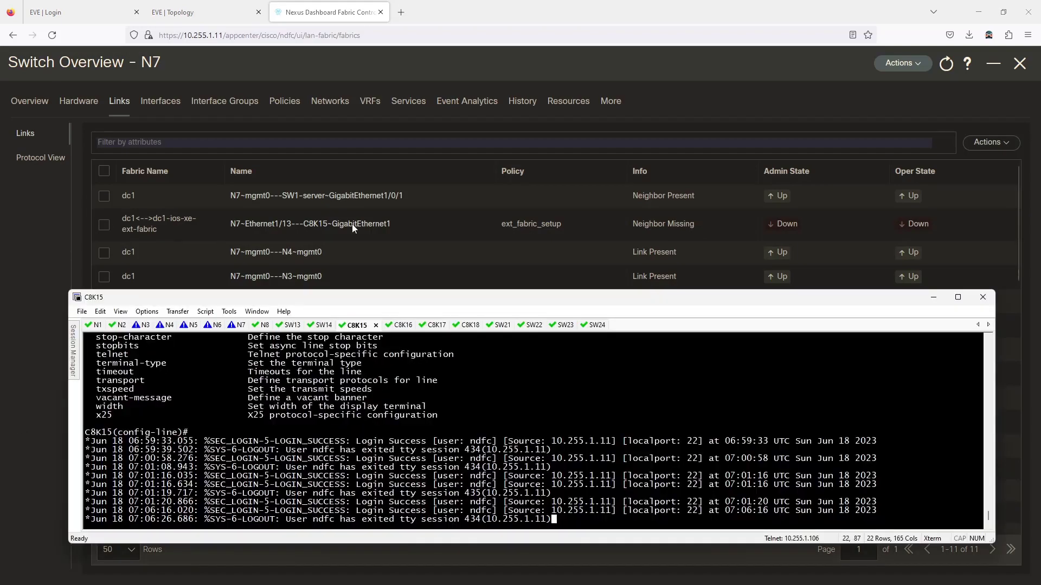
{"action": "left_click", "coordinate": [215, 6]}
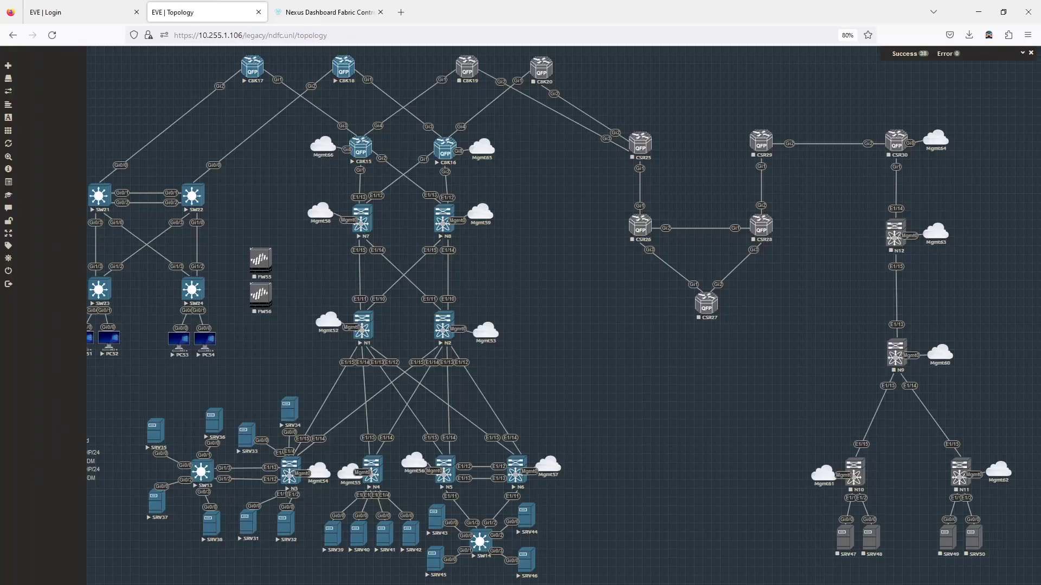
Step: Reposition the SecureCRT window and log in to the N7 console session
{"action": "key", "text": "alt+Tab"}
{"action": "left_click", "coordinate": [284, 311]}
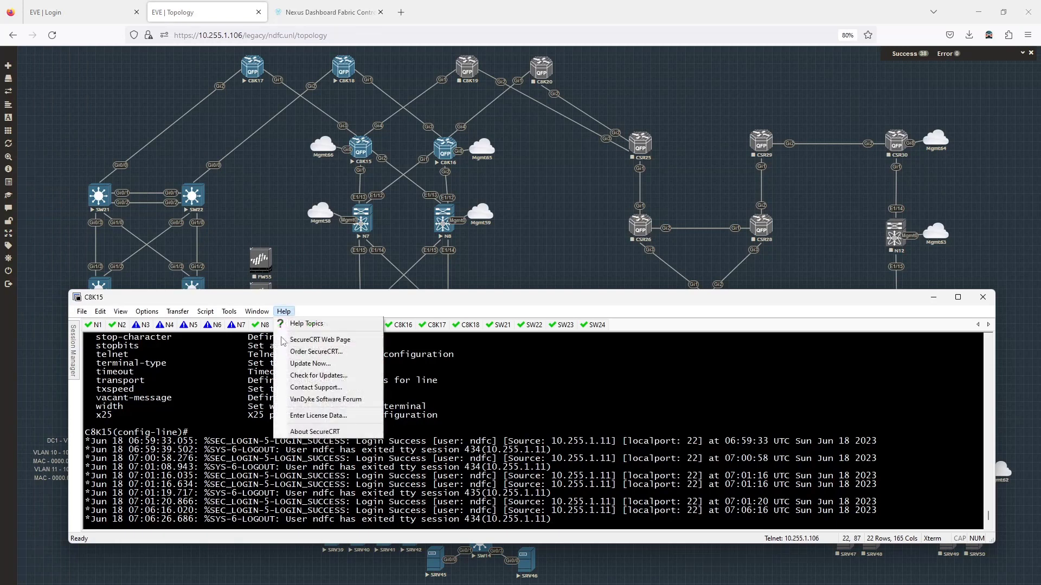
{"action": "left_click", "coordinate": [299, 304]}
{"action": "left_click_drag", "start_coordinate": [299, 298], "coordinate": [289, 332]}
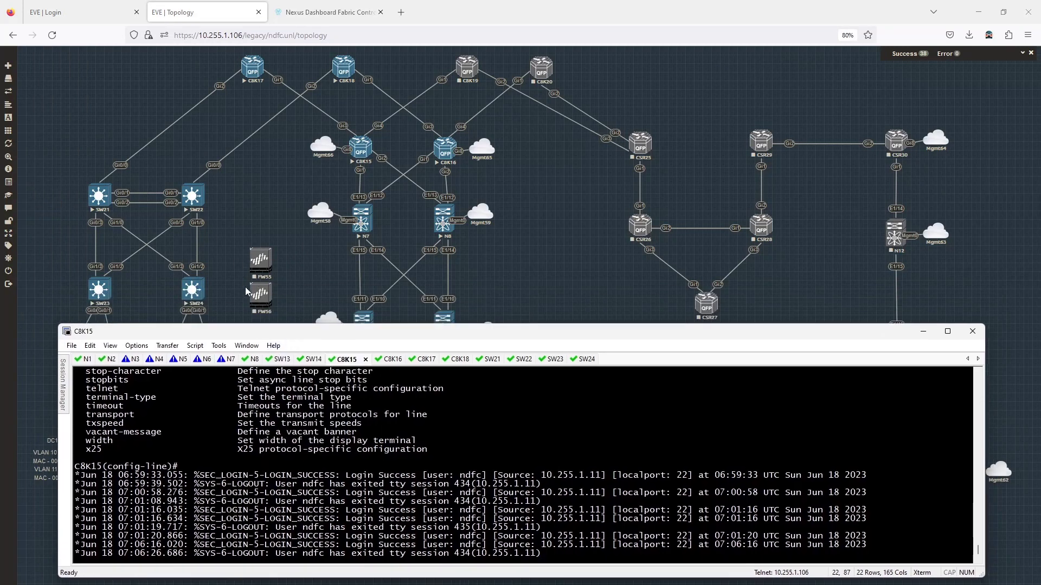
{"action": "left_click_drag", "start_coordinate": [369, 336], "coordinate": [358, 256]}
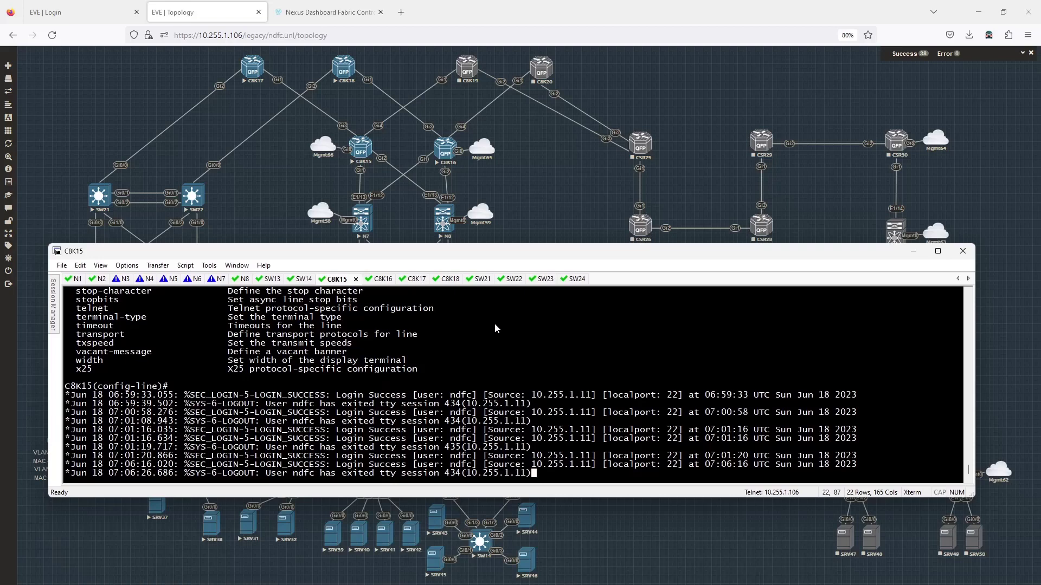
{"action": "left_click", "coordinate": [220, 280]}
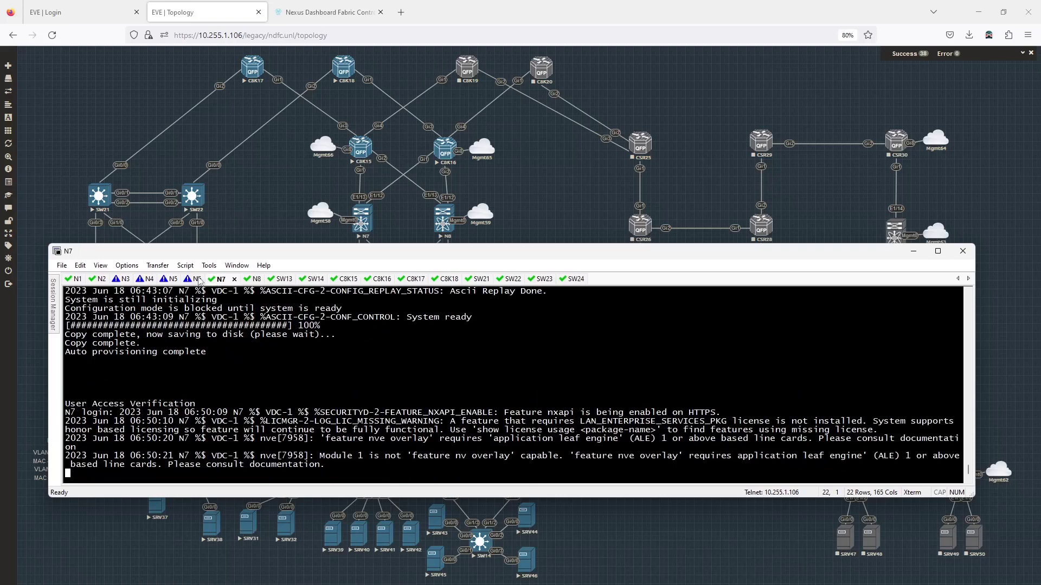
{"action": "key", "text": "Return"}
{"action": "type", "text": "admin"}
{"action": "key", "text": "Return"}
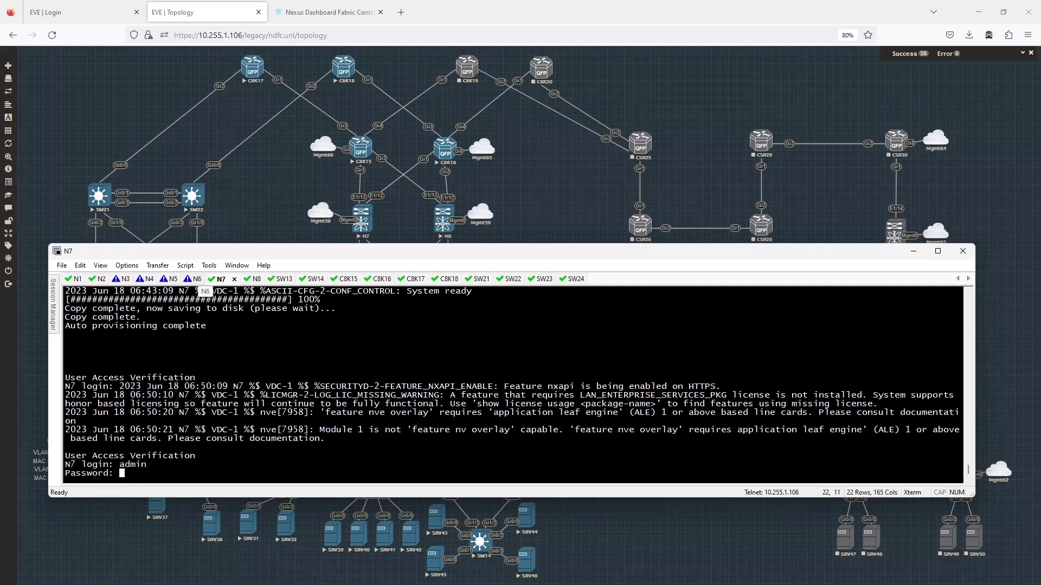
{"action": "key", "text": "Return"}
Step: Show N7's dc1-vrf-prod interface summary and the running config of Eth1/13.70
{"action": "type", "text": "show "}
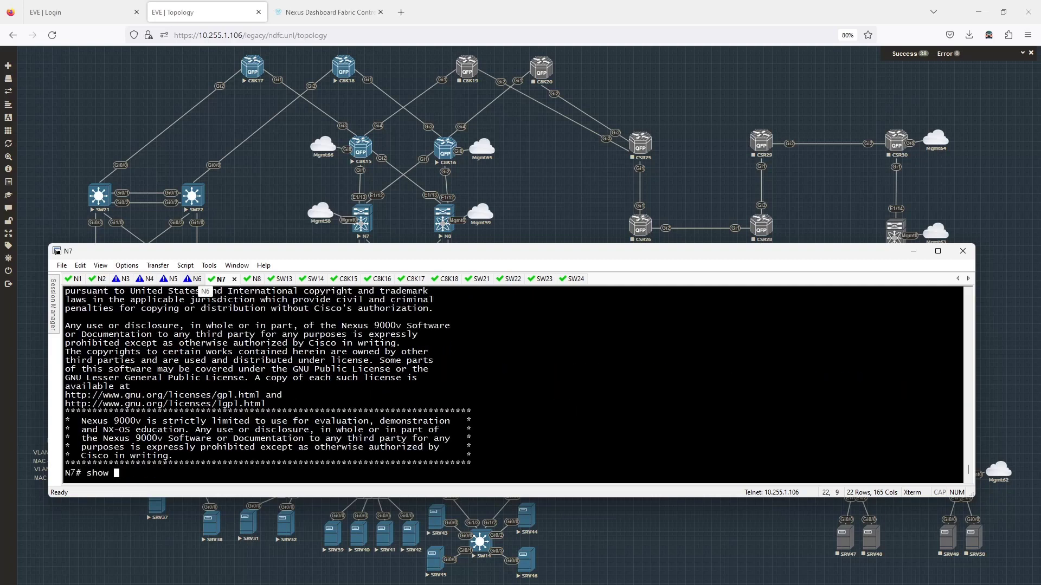
{"action": "type", "text": "ip int br vrf dc"}
{"action": "key", "text": "Tab"}
{"action": "key", "text": "Return"}
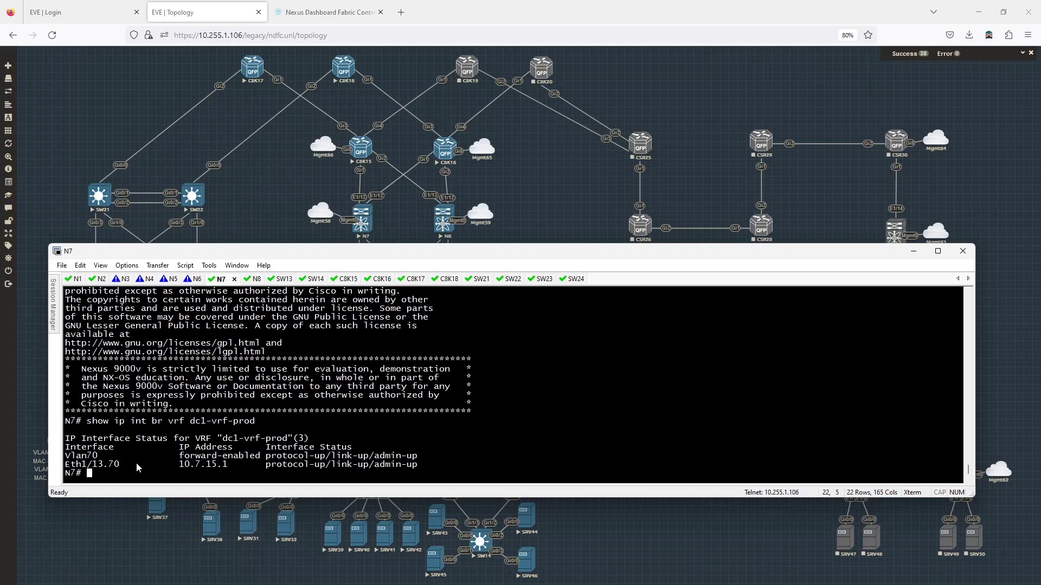
{"action": "type", "text": "sh run "}
{"action": "type", "text": "int "}
{"action": "type", "text": "eth"}
{"action": "type", "text": "1/1."}
{"action": "type", "text": "3."}
{"action": "type", "text": "70"}
{"action": "key", "text": "Return"}
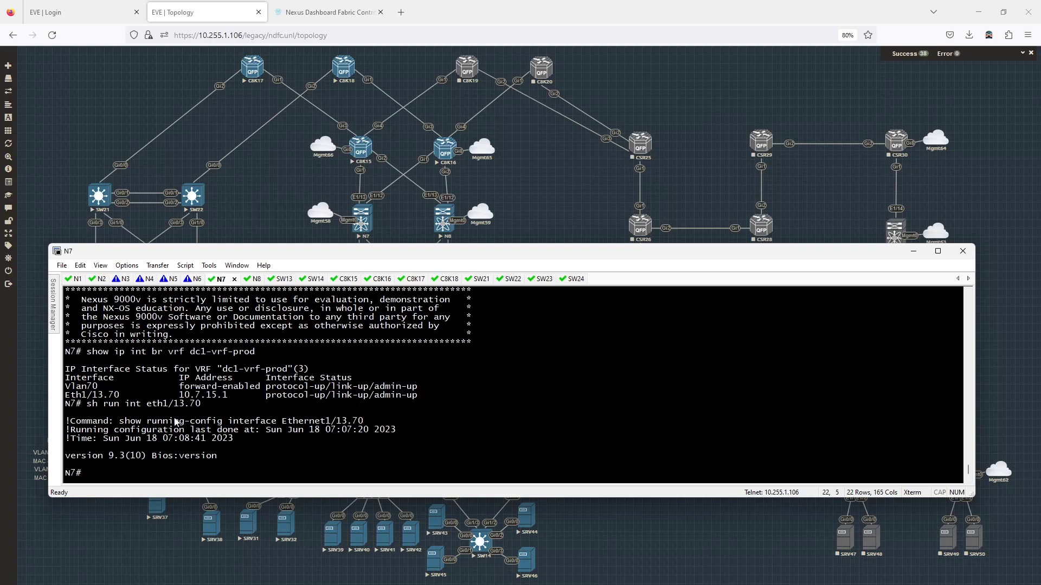
Step: Show N7's profile config: dot1q 70, 10.7.15.1/30, neighbor 10.7.15.2 in AS 65011
{"action": "type", "text": "show run | sec profile"}
{"action": "key", "text": "Return"}
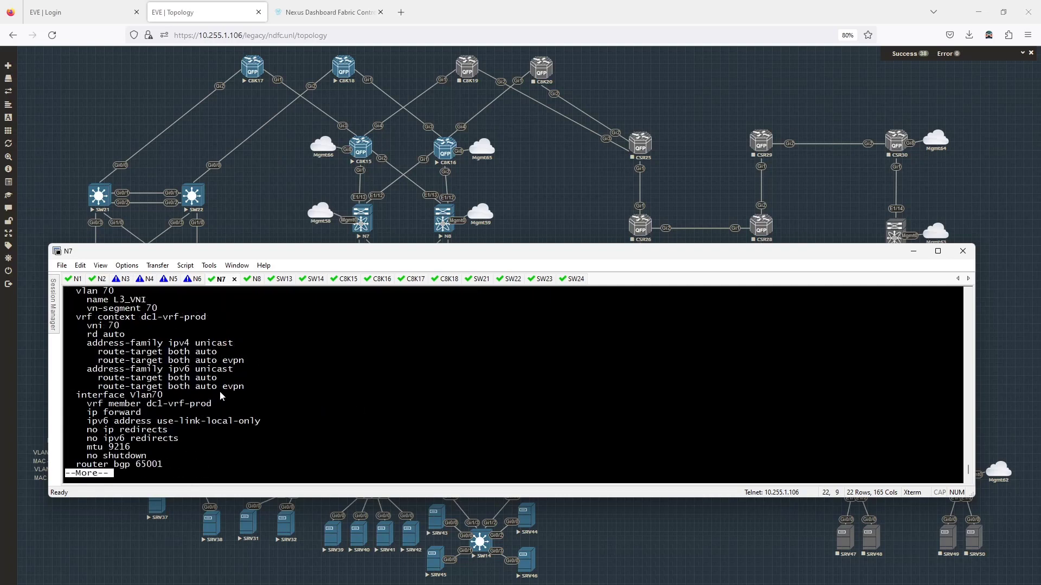
{"action": "key", "text": "space"}
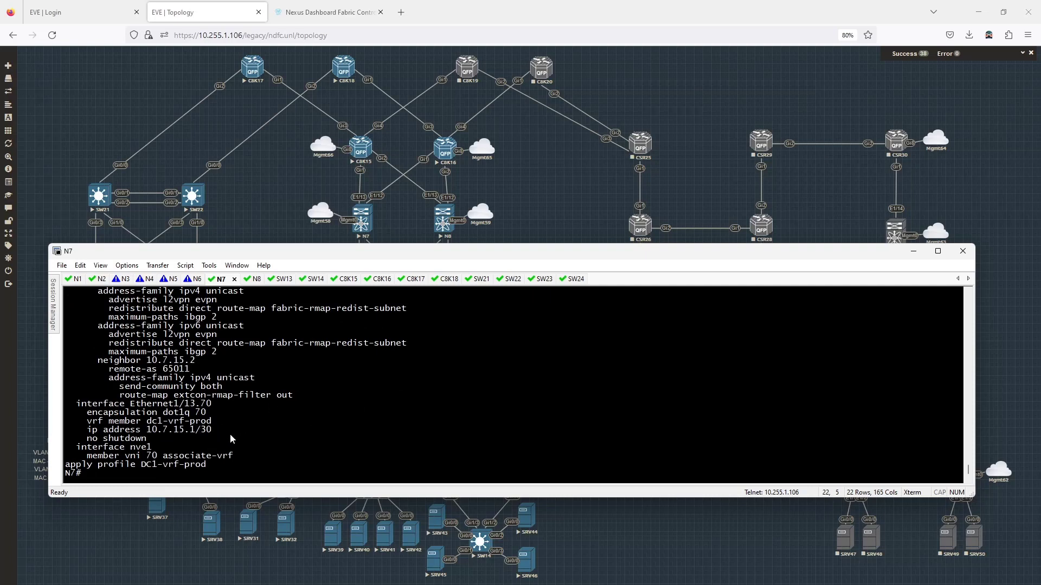
{"action": "left_click_drag", "start_coordinate": [206, 413], "coordinate": [153, 413]}
{"action": "left_click", "coordinate": [265, 416]}
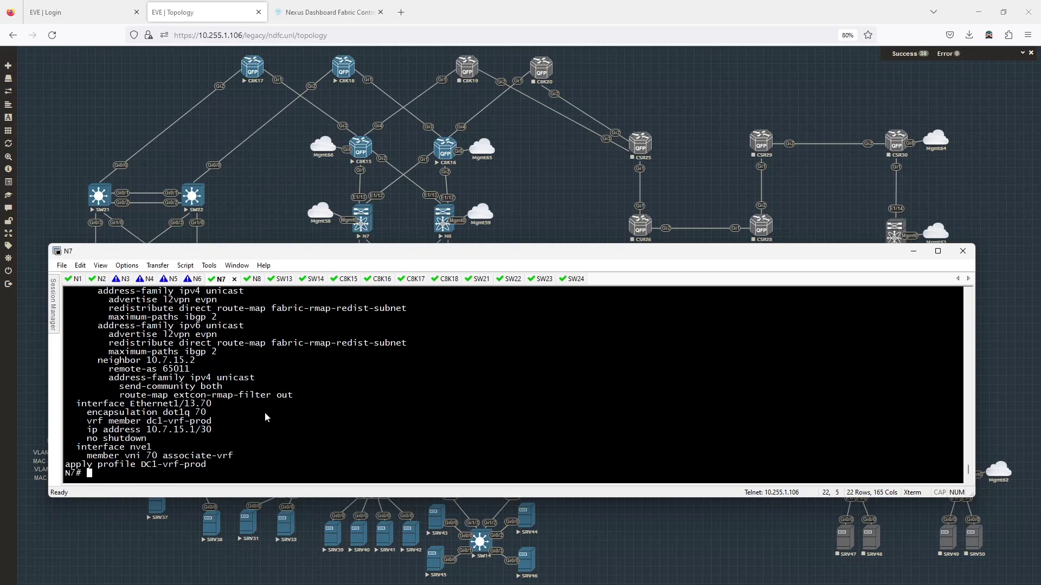
Step: Enter configuration mode on C8K15 and enable GigabitEthernet1 with no shut
{"action": "left_click", "coordinate": [349, 288]}
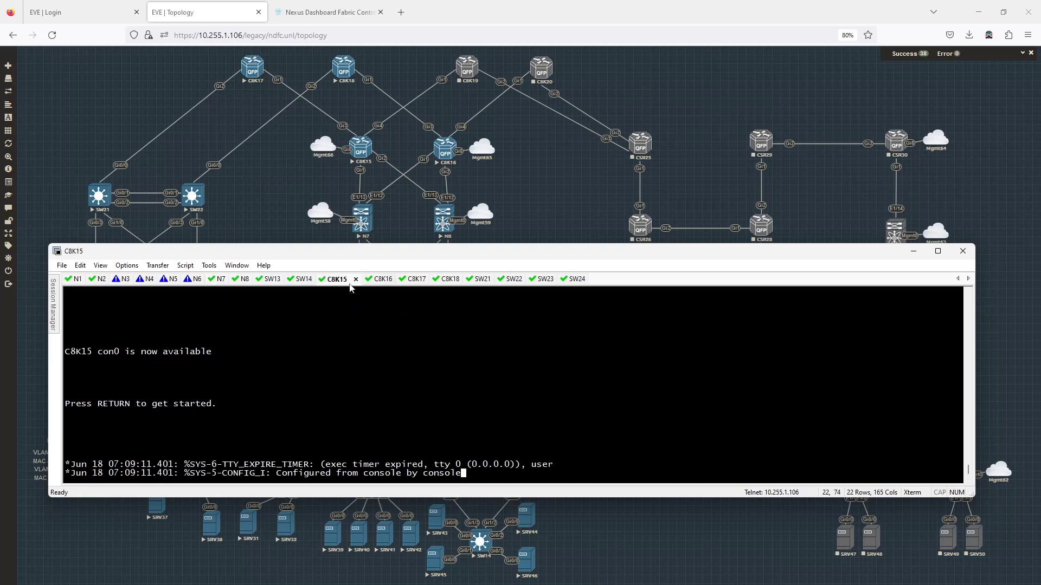
{"action": "key", "text": "Return"}
{"action": "type", "text": "en"}
{"action": "key", "text": "Return"}
{"action": "type", "text": "conf t"}
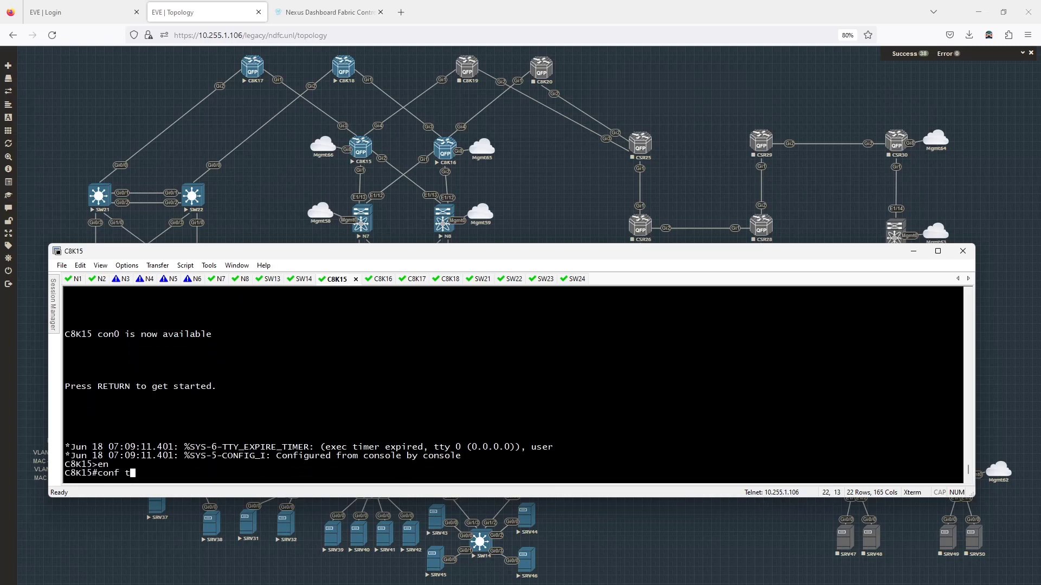
{"action": "key", "text": "Return"}
{"action": "type", "text": "int g1"}
{"action": "key", "text": "Return"}
{"action": "type", "text": "no shut"}
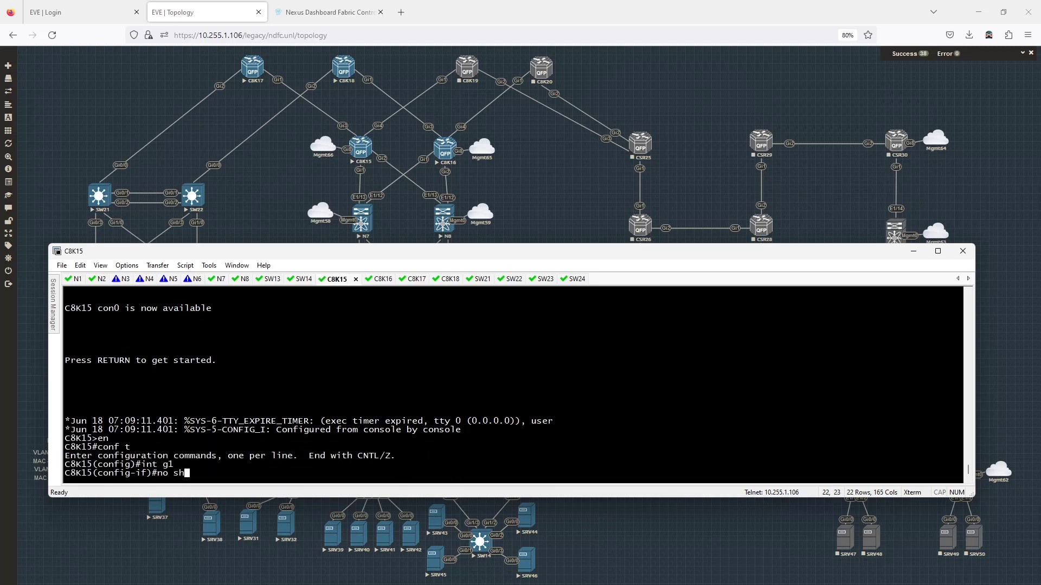
{"action": "key", "text": "Return"}
Step: Create subinterface g1.70 with encapsulation dot1Q 70
{"action": "key", "text": "Return"}
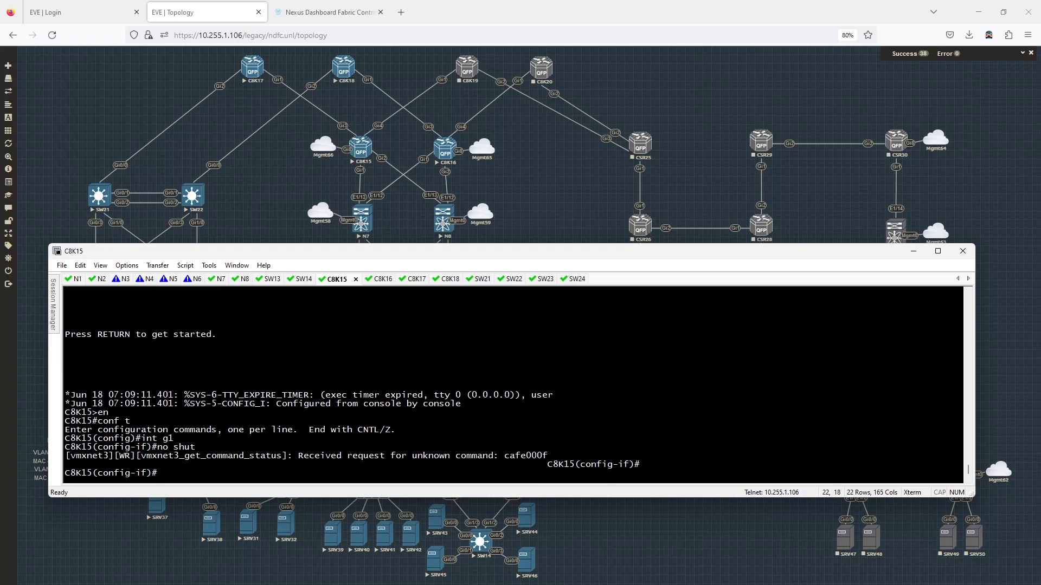
{"action": "key", "text": "Up"}
{"action": "key", "text": "Up"}
{"action": "type", "text": ".70"}
{"action": "key", "text": "Return"}
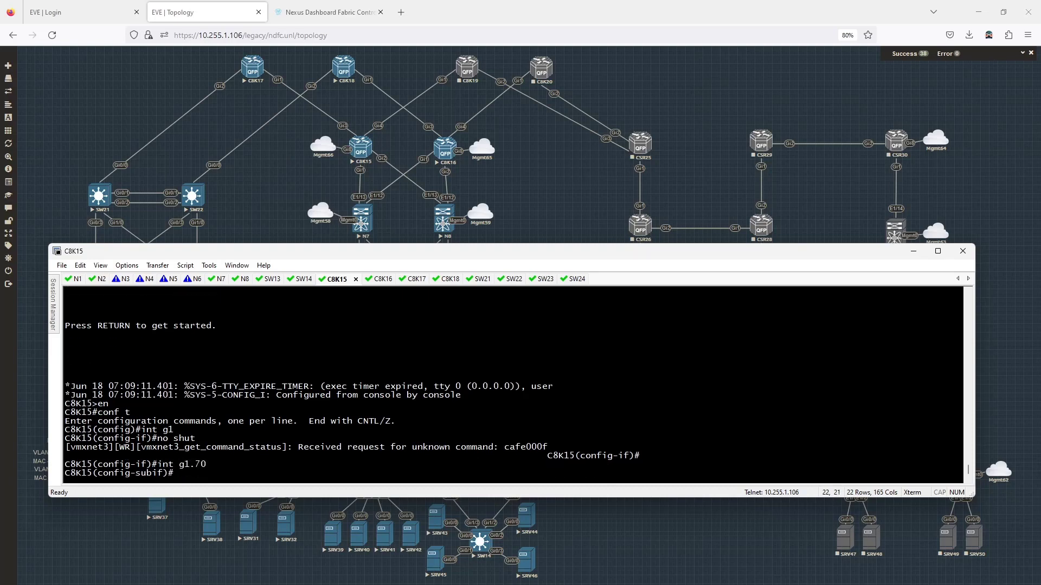
{"action": "type", "text": "en"}
{"action": "key", "text": "Tab"}
{"action": "type", "text": "do"}
{"action": "key", "text": "Tab"}
{"action": "type", "text": "8"}
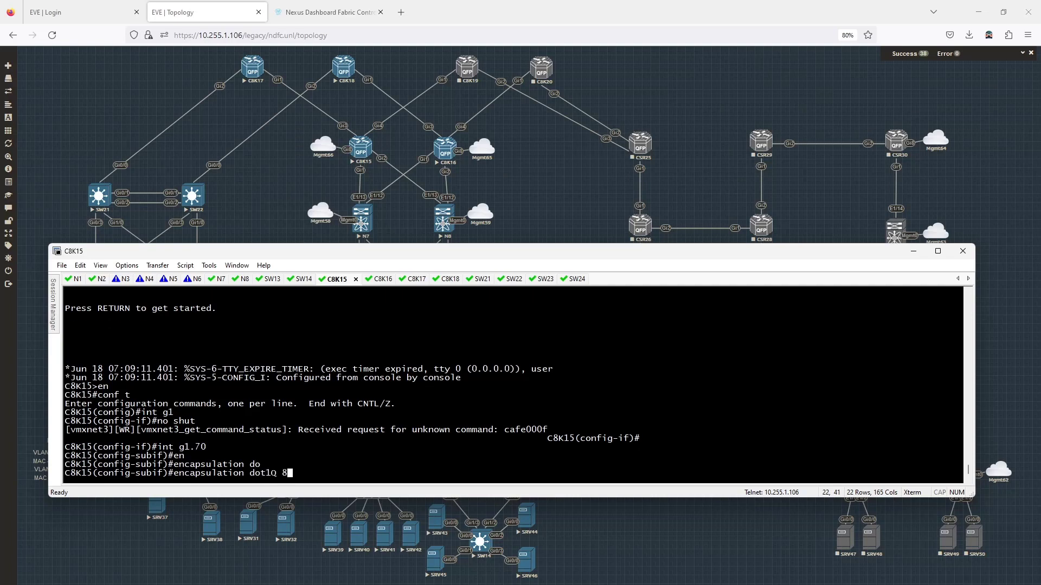
{"action": "key", "text": "BackSpace"}
{"action": "type", "text": "70"}
{"action": "key", "text": "Tab"}
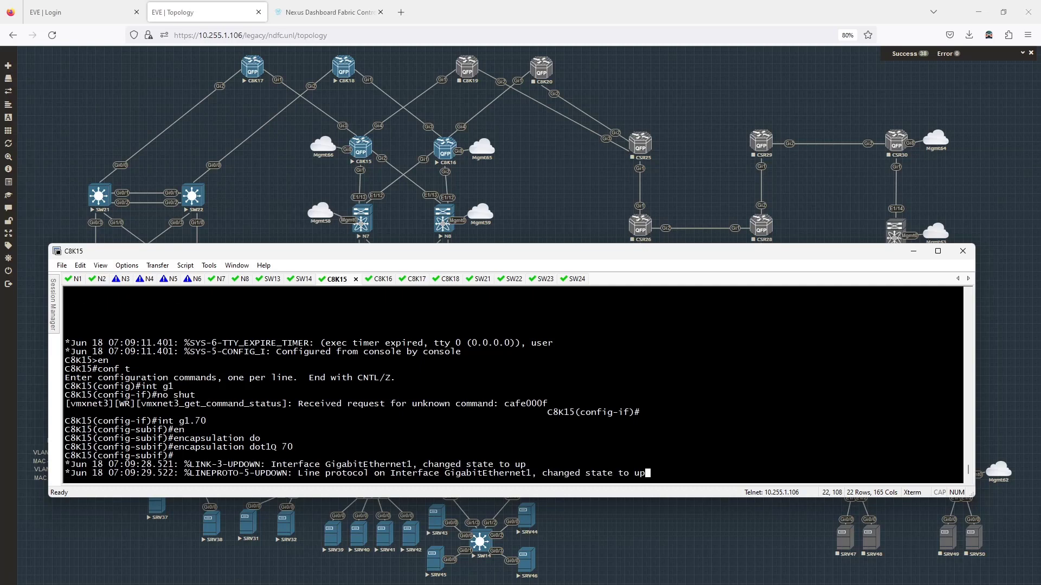
{"action": "key", "text": "Return"}
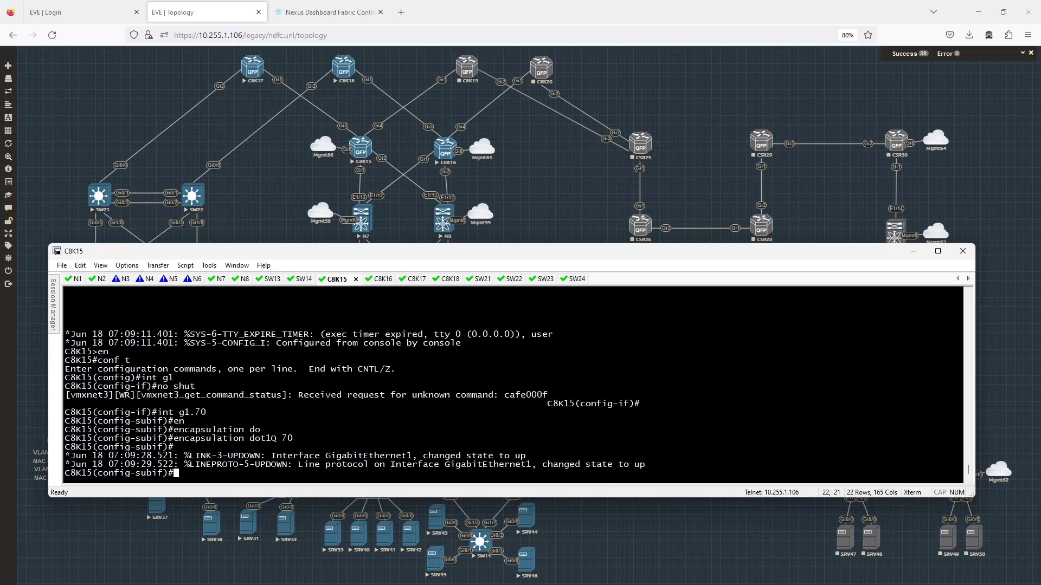
{"action": "key", "text": "Return"}
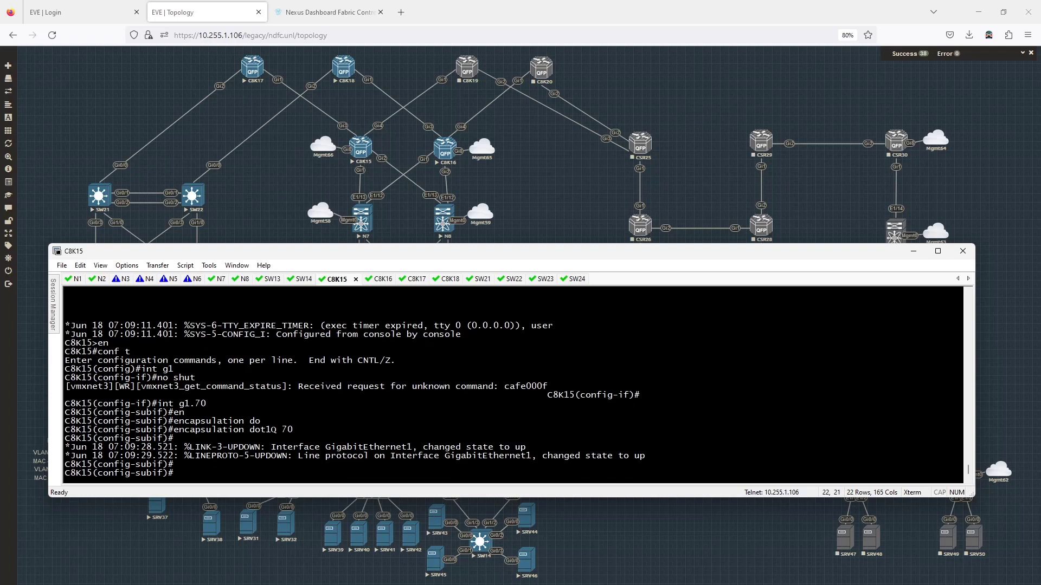
Step: Assign 10.7.15.2 255.255.255.252 to g1.70 and ping N7 at 10.7.15.1 successfully
{"action": "type", "text": "ip add 1"}
{"action": "type", "text": "0.7.15.2 25"}
{"action": "type", "text": "5.255.255.2"}
{"action": "type", "text": "55."}
{"action": "key", "text": "BackSpace"}
{"action": "key", "text": "BackSpace"}
{"action": "type", "text": "2"}
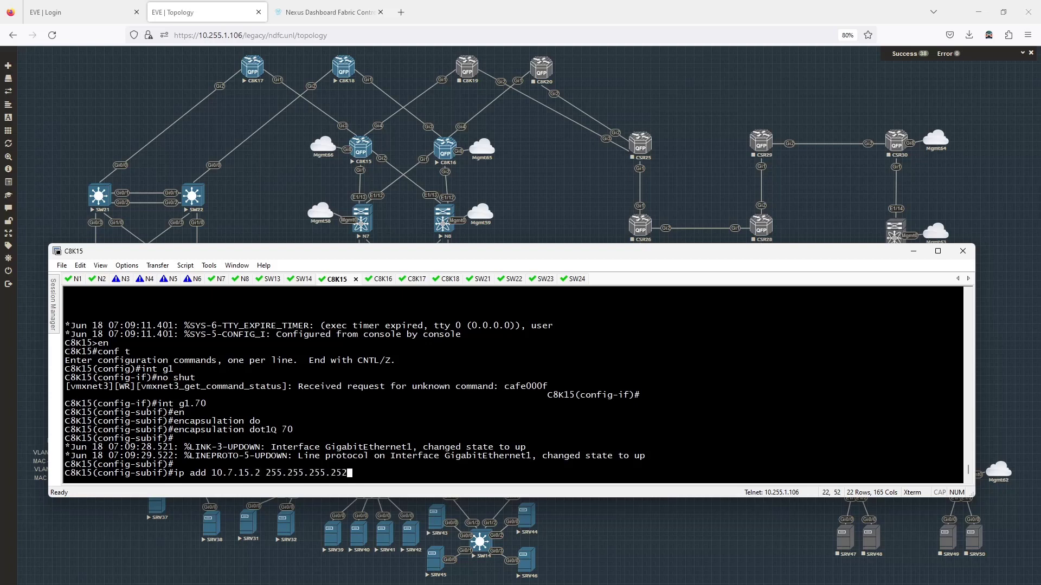
{"action": "key", "text": "Return"}
{"action": "type", "text": "do ping "}
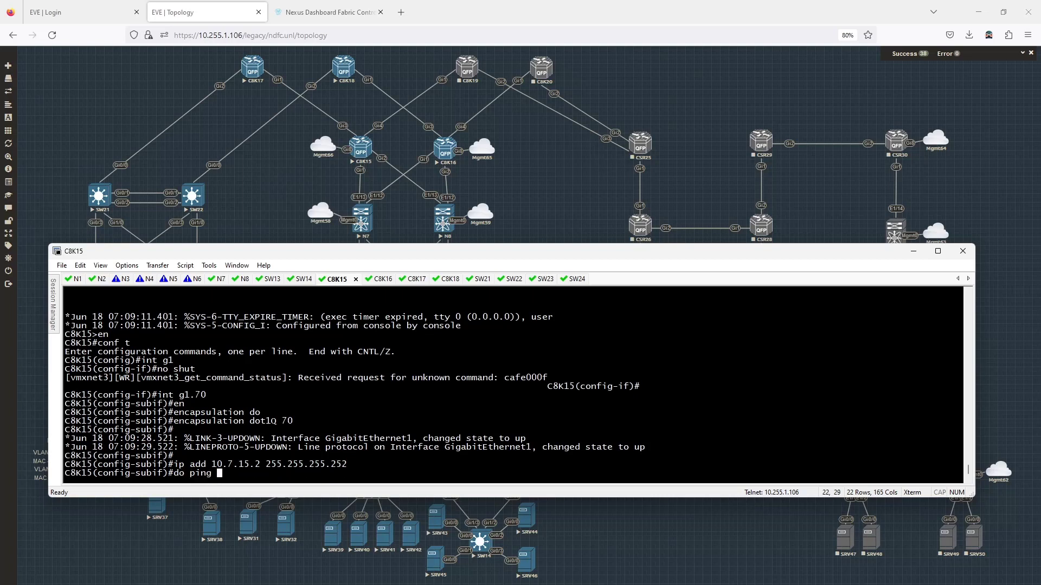
{"action": "type", "text": "10.7.15.1"}
{"action": "key", "text": "Return"}
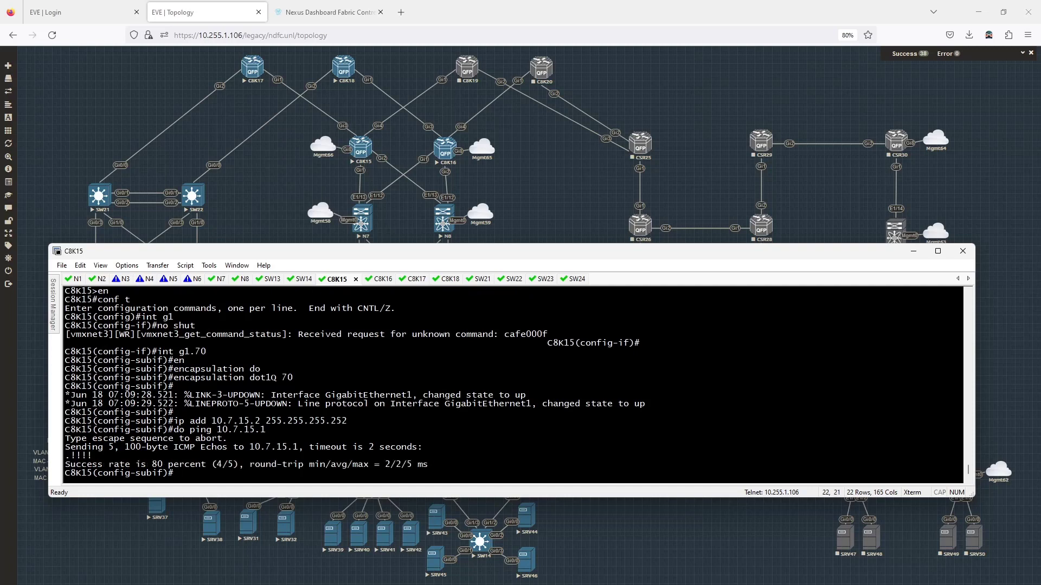
{"action": "type", "text": "exit"}
{"action": "key", "text": "Return"}
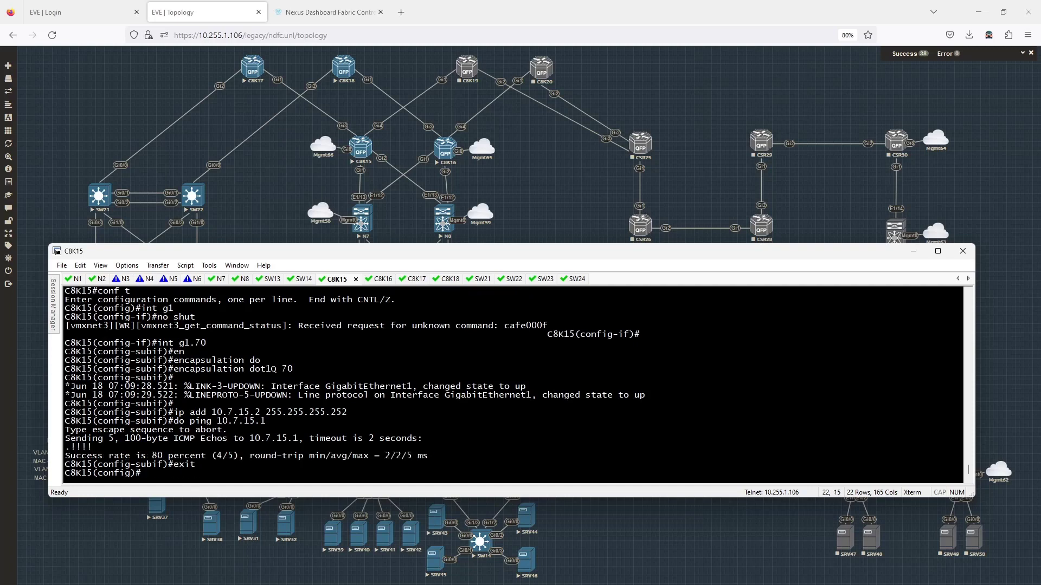
{"action": "type", "text": "router bgp 65011"}
Step: Under router bgp 65011, disable default IPv4 and add neighbor 10.7.15.1 remote-as 65001
{"action": "key", "text": "Return"}
{"action": "type", "text": "no "}
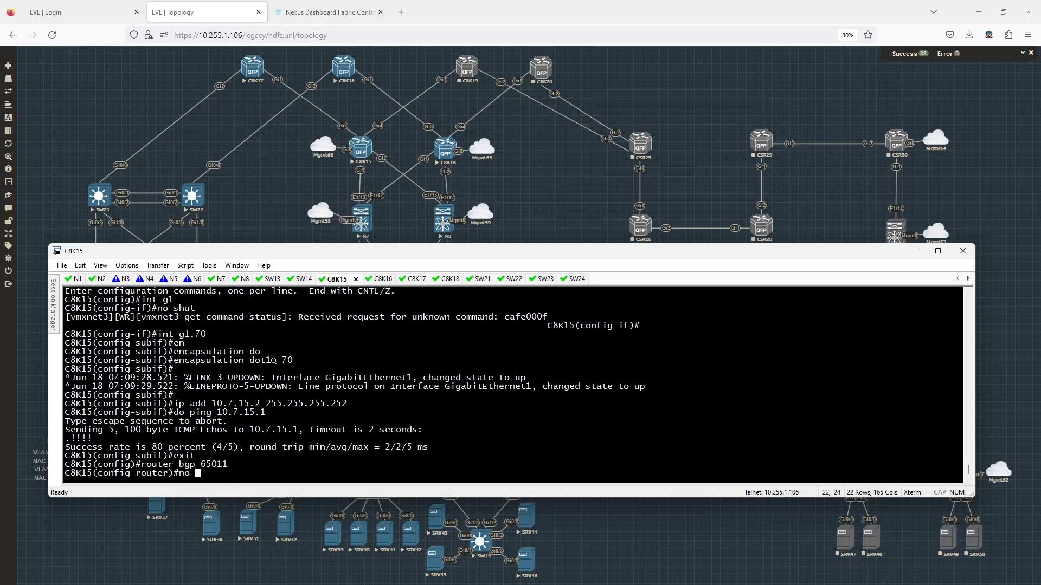
{"action": "type", "text": "bgp def ipv4"}
{"action": "key", "text": "Return"}
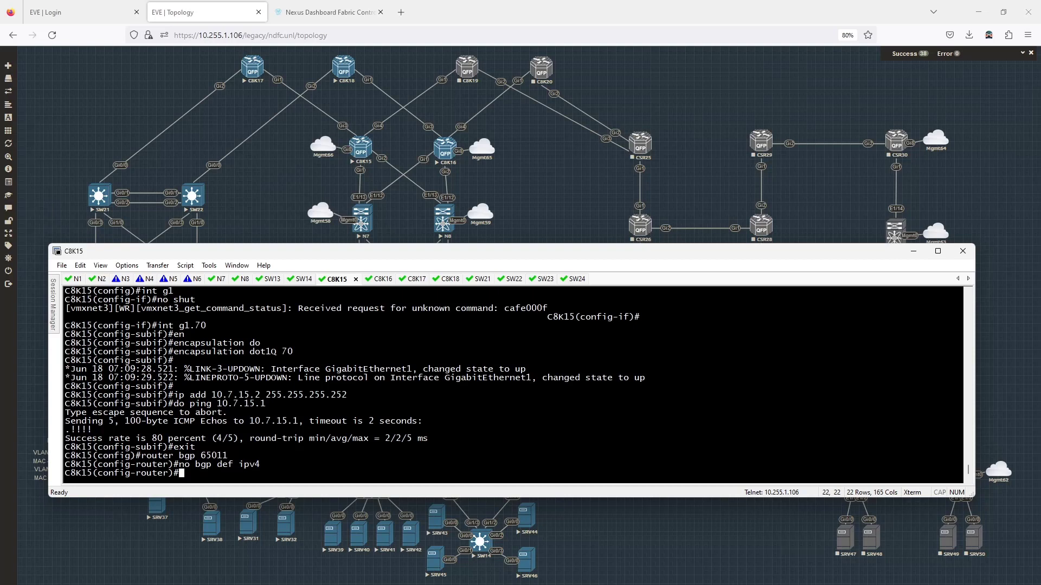
{"action": "type", "text": "nei"}
{"action": "key", "text": "Tab"}
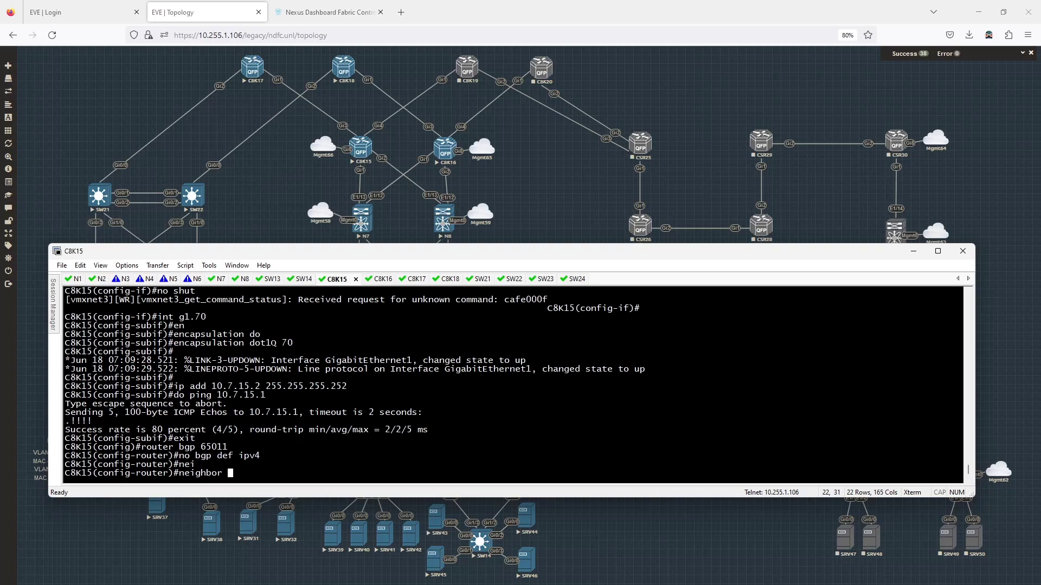
{"action": "type", "text": "10.7.15.1"}
{"action": "key", "text": "Return"}
{"action": "type", "text": "r"}
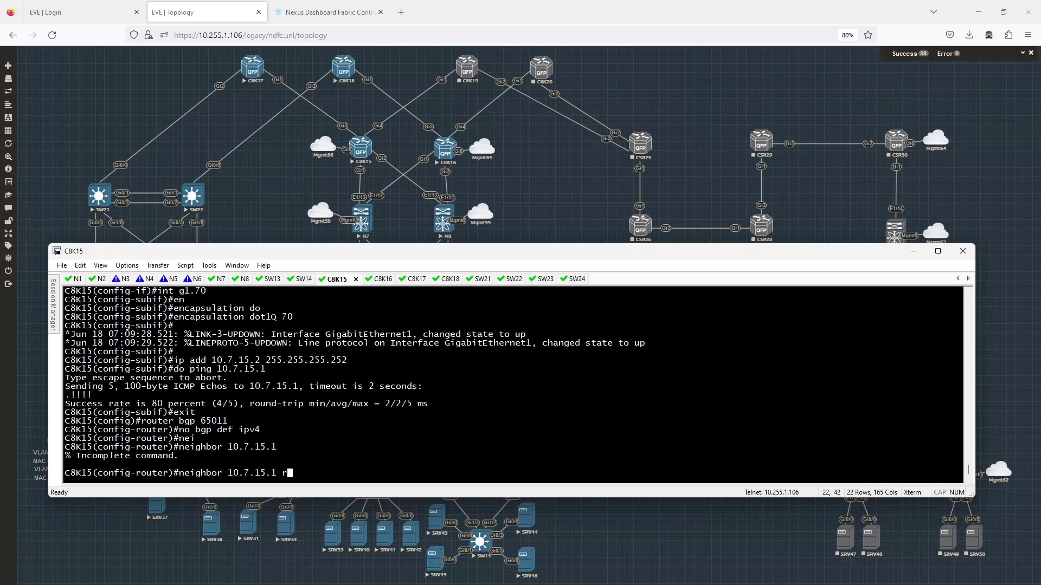
{"action": "type", "text": "emot"}
{"action": "key", "text": "Tab"}
{"action": "type", "text": "65001"}
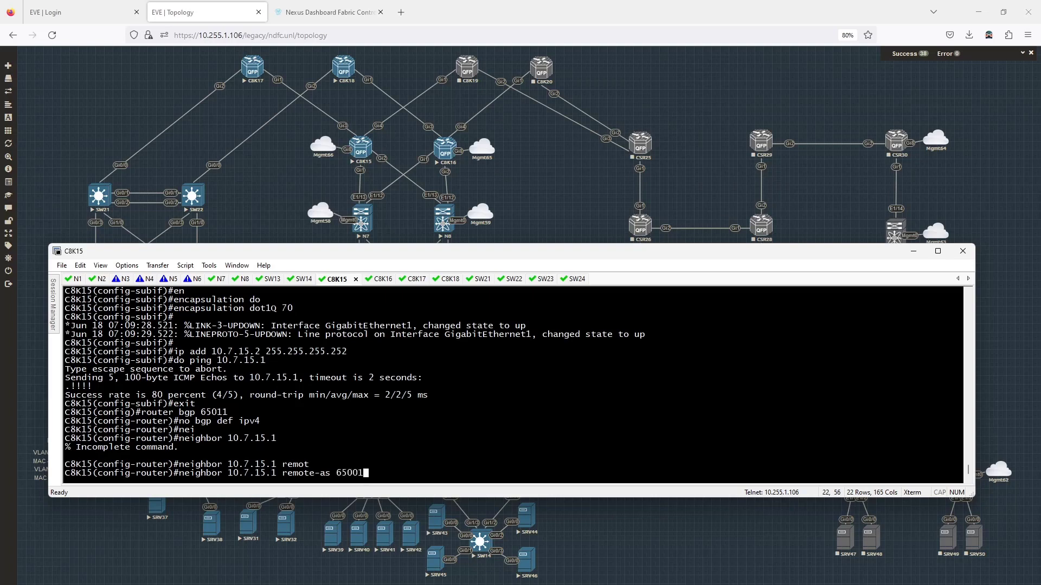
{"action": "key", "text": "Return"}
Step: Activate neighbor 10.7.15.1 under address-family ipv4 unicast
{"action": "type", "text": "ad"}
{"action": "key", "text": "Tab"}
{"action": "type", "text": "ipv"}
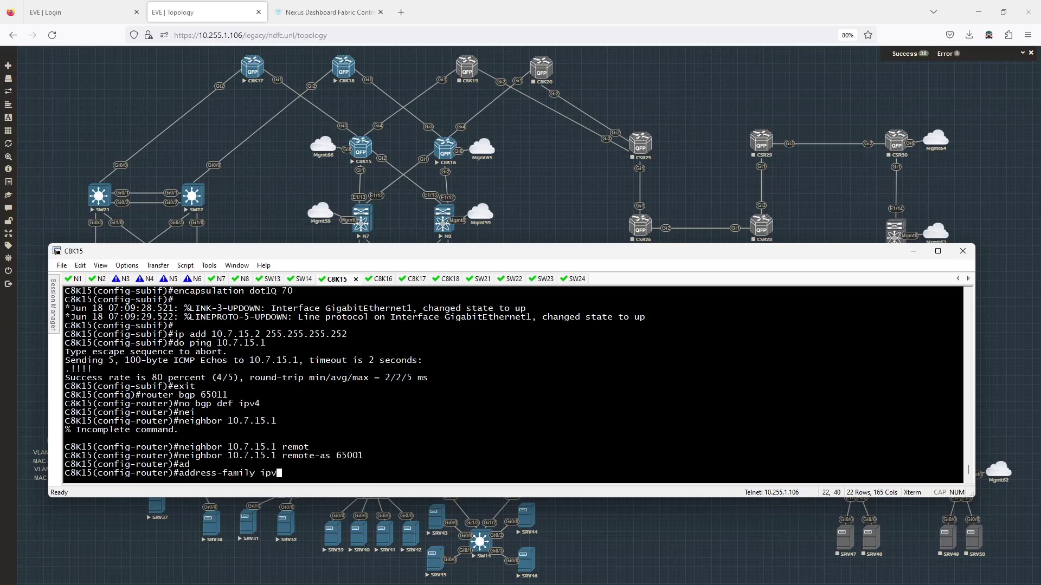
{"action": "type", "text": "4 un"}
{"action": "key", "text": "Tab"}
{"action": "key", "text": "Return"}
{"action": "key", "text": "Up"}
{"action": "key", "text": "Up"}
{"action": "key", "text": "BackSpace"}
{"action": "key", "text": "BackSpace"}
{"action": "key", "text": "BackSpace"}
{"action": "key", "text": "BackSpace"}
{"action": "key", "text": "BackSpace"}
{"action": "key", "text": "BackSpace"}
{"action": "key", "text": "BackSpace"}
{"action": "key", "text": "BackSpace"}
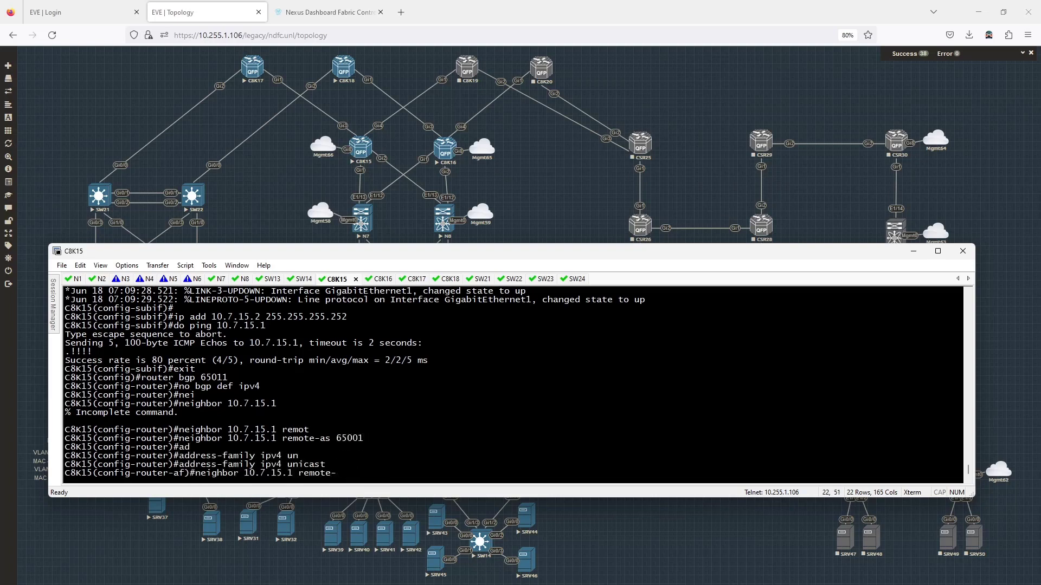
{"action": "key", "text": "BackSpace"}
{"action": "key", "text": "BackSpace"}
{"action": "key", "text": "BackSpace"}
{"action": "key", "text": "BackSpace"}
{"action": "key", "text": "BackSpace"}
{"action": "key", "text": "BackSpace"}
{"action": "key", "text": "BackSpace"}
{"action": "type", "text": "act"}
{"action": "key", "text": "Return"}
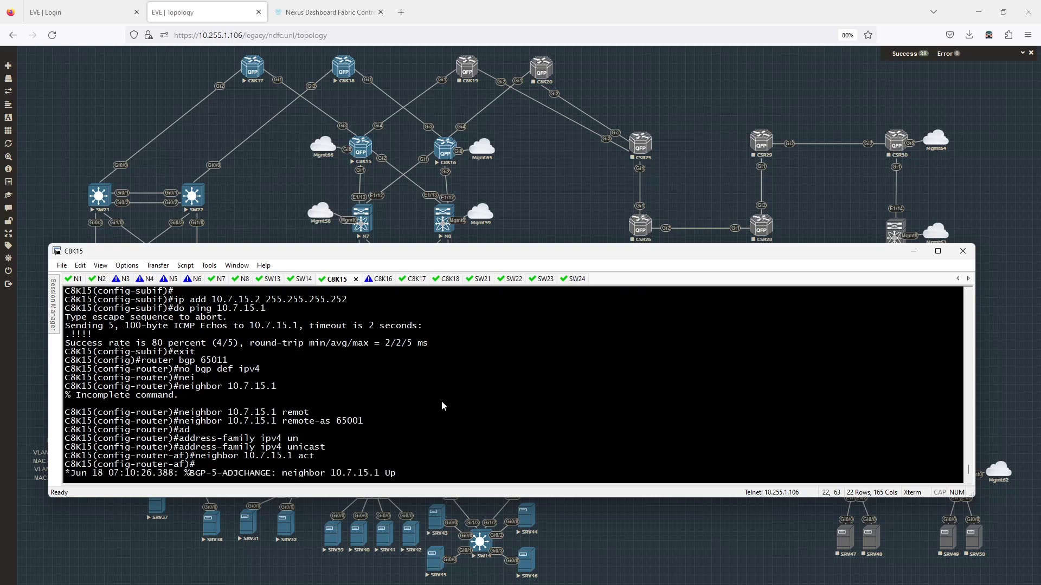
{"action": "key", "text": "Return"}
Step: Check BGP summary and table: session up, learning 10.1.10.0/24 and 10.1.11.0/24
{"action": "type", "text": "do sh bg"}
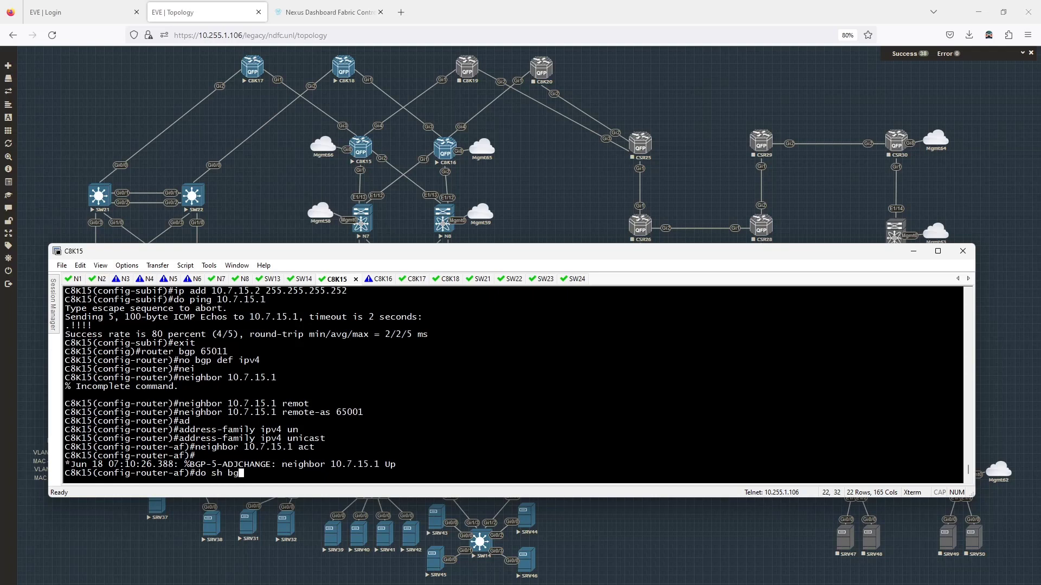
{"action": "type", "text": "p ipv4 unicast sum"}
{"action": "key", "text": "Return"}
{"action": "key", "text": "Up"}
{"action": "key", "text": "BackSpace"}
{"action": "key", "text": "BackSpace"}
{"action": "key", "text": "BackSpace"}
{"action": "key", "text": "BackSpace"}
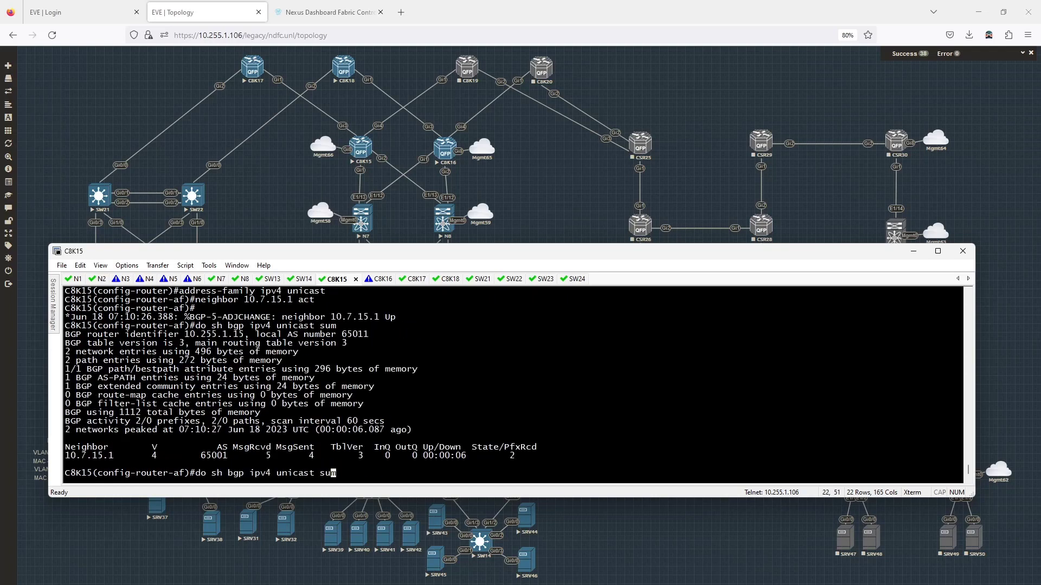
{"action": "key", "text": "Return"}
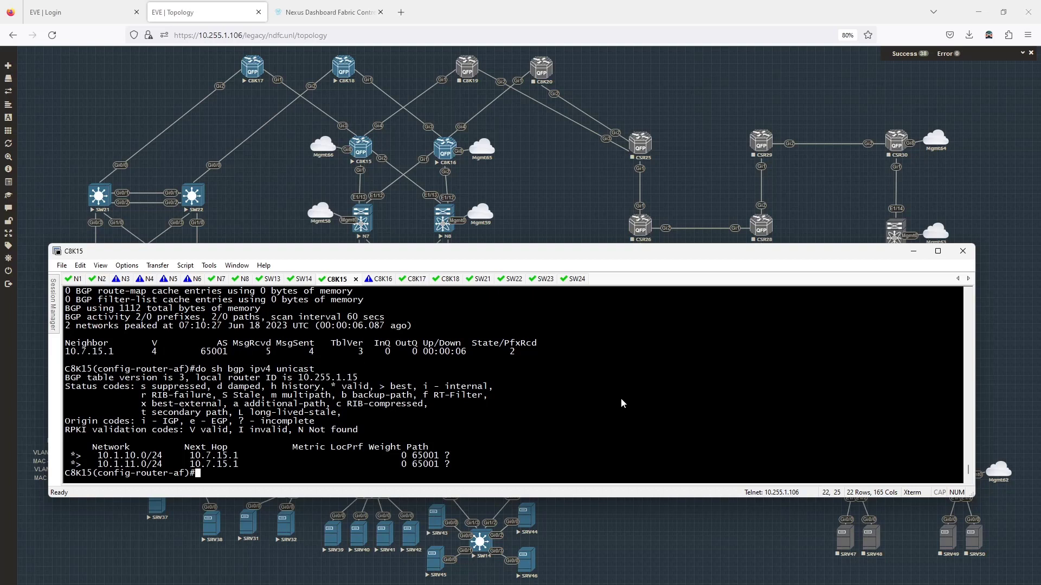
{"action": "type", "text": "int g2"}
{"action": "key", "text": "Return"}
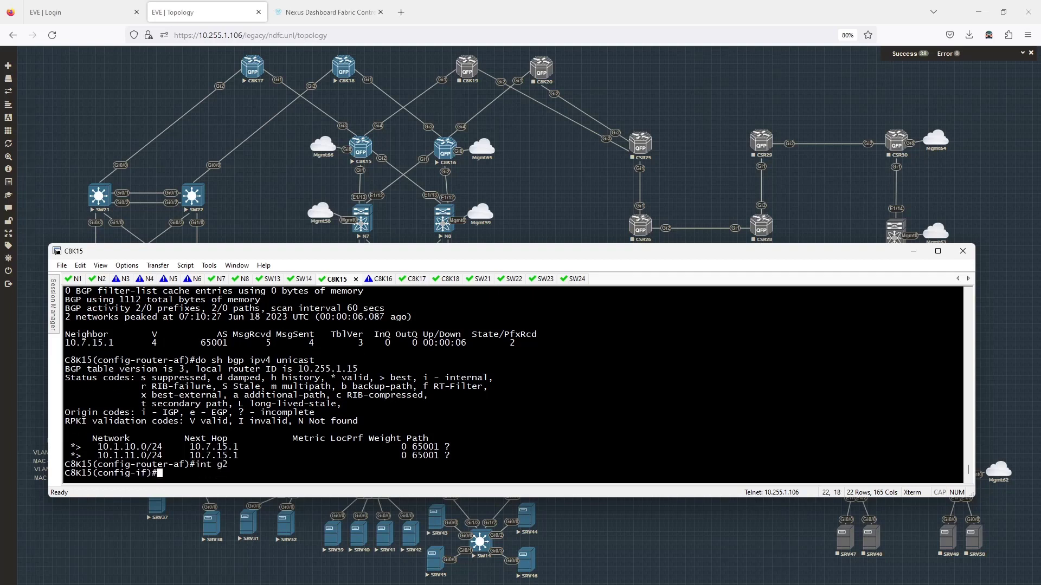
Step: Enable g2 and create subinterface g2.70 with encapsulation dot1Q 70
{"action": "type", "text": "no shut"}
{"action": "key", "text": "Return"}
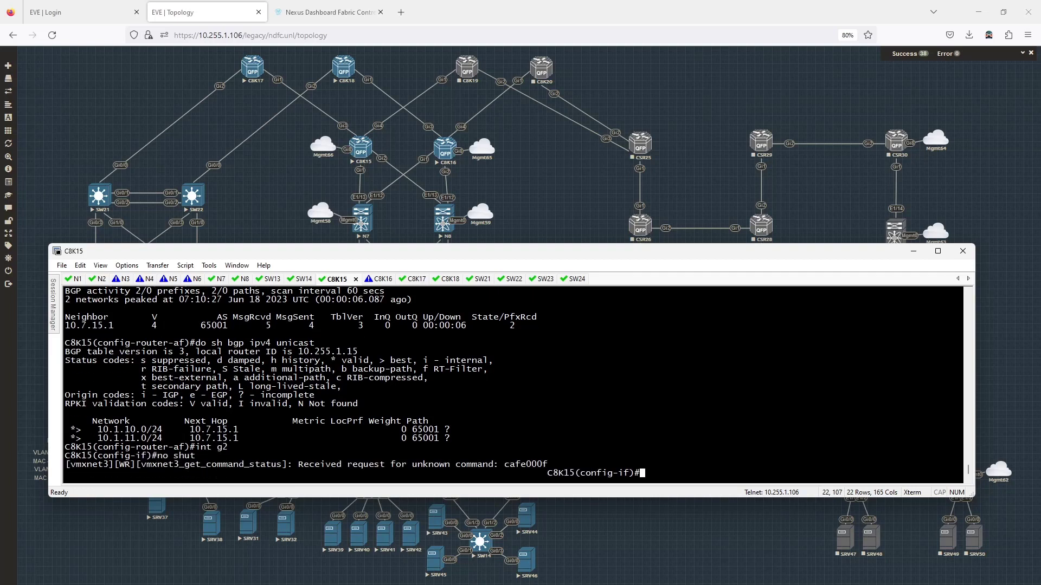
{"action": "key", "text": "Return"}
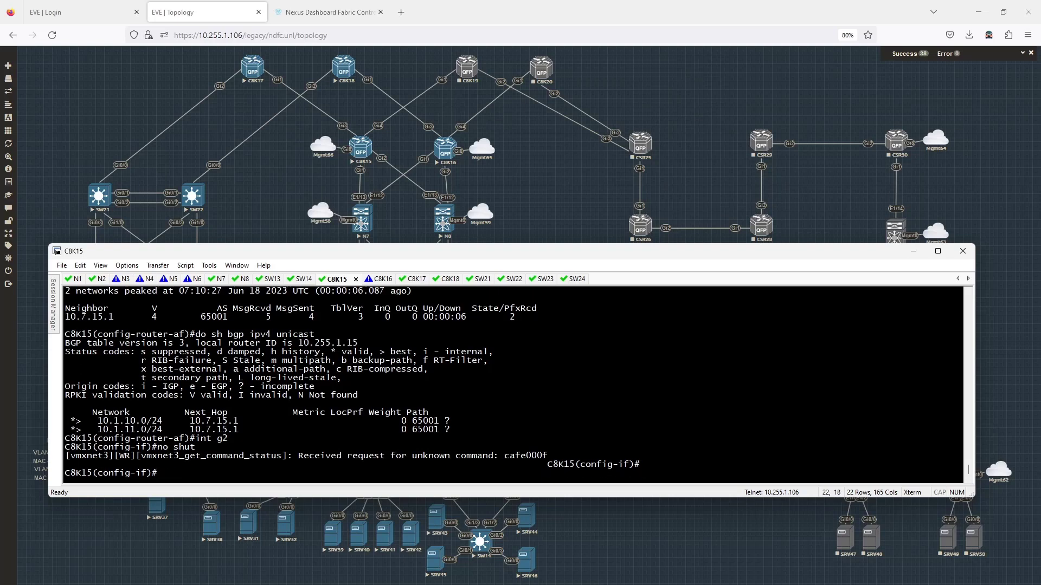
{"action": "type", "text": "int g2.70"}
{"action": "key", "text": "Return"}
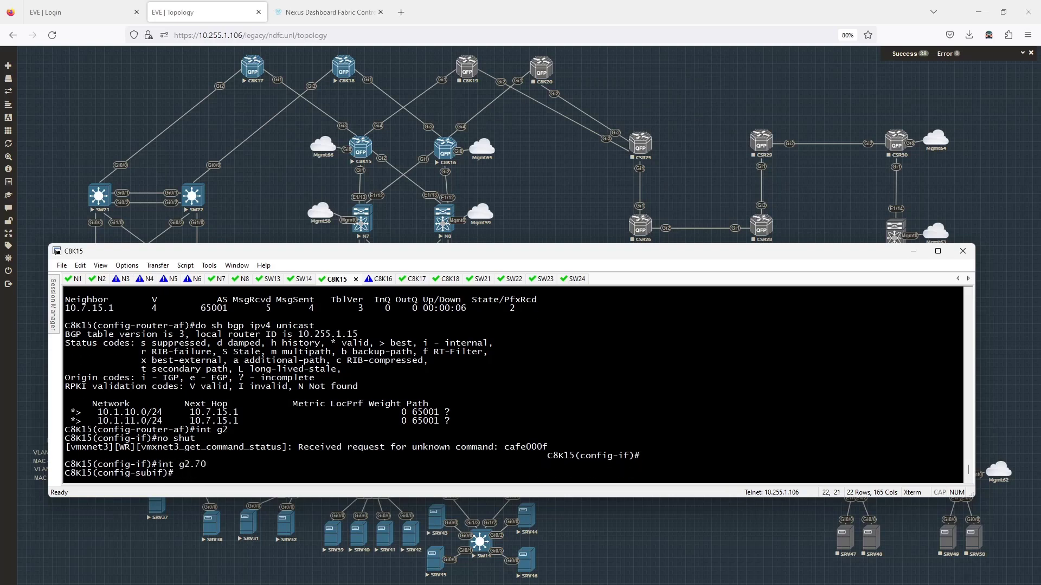
{"action": "type", "text": "en"}
{"action": "key", "text": "Tab"}
{"action": "type", "text": "c"}
{"action": "key", "text": "Tab"}
{"action": "type", "text": "do"}
{"action": "key", "text": "Tab"}
{"action": "type", "text": "70"}
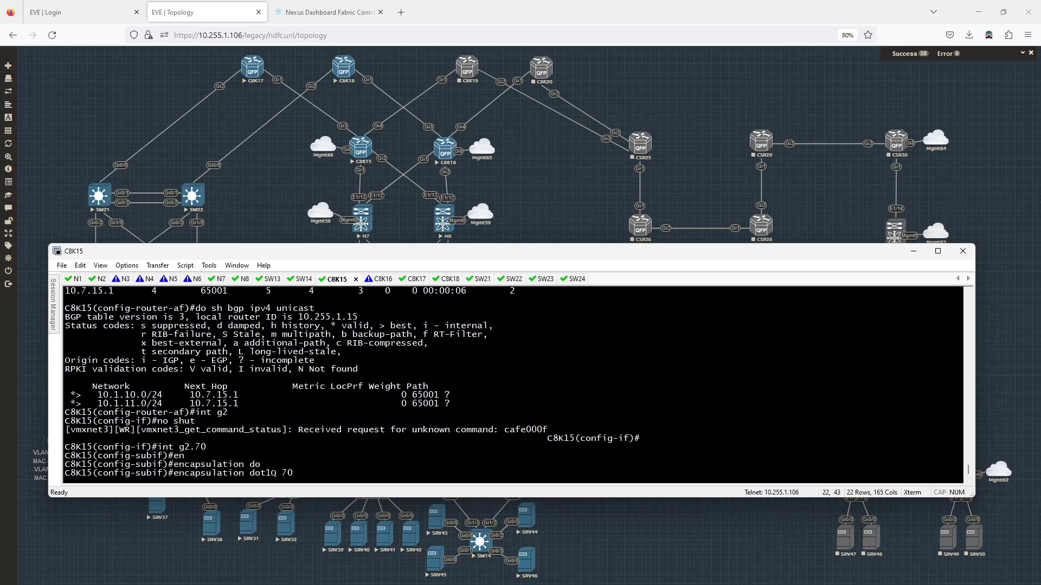
{"action": "key", "text": "Return"}
Step: Assign 10.8.15.2/30 to g2.70 and ping 10.8.15.1 successfully
{"action": "type", "text": "ip add 10"}
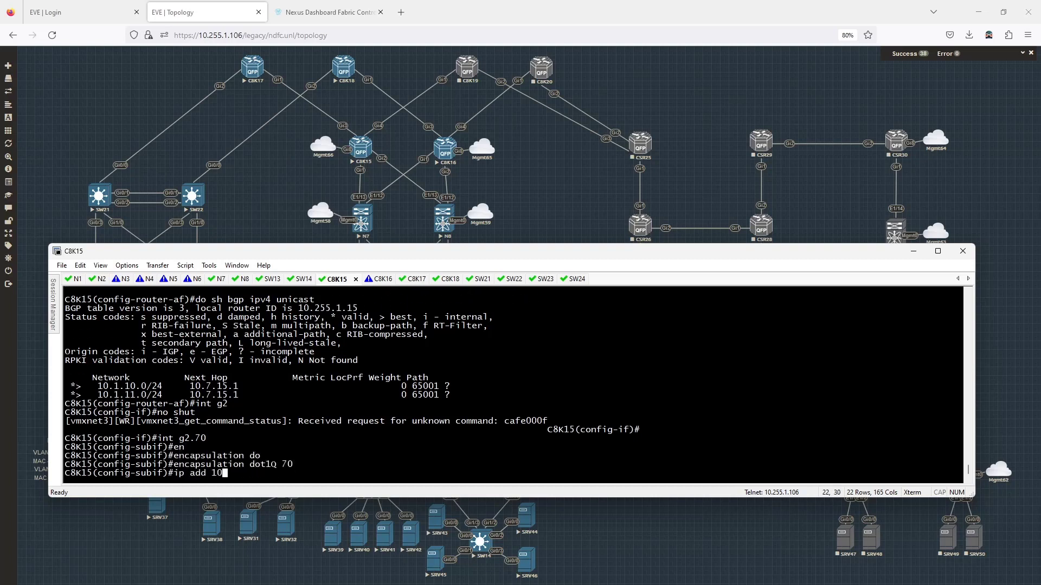
{"action": "type", "text": ".8.15.2 255.255.255.252"}
{"action": "key", "text": "Return"}
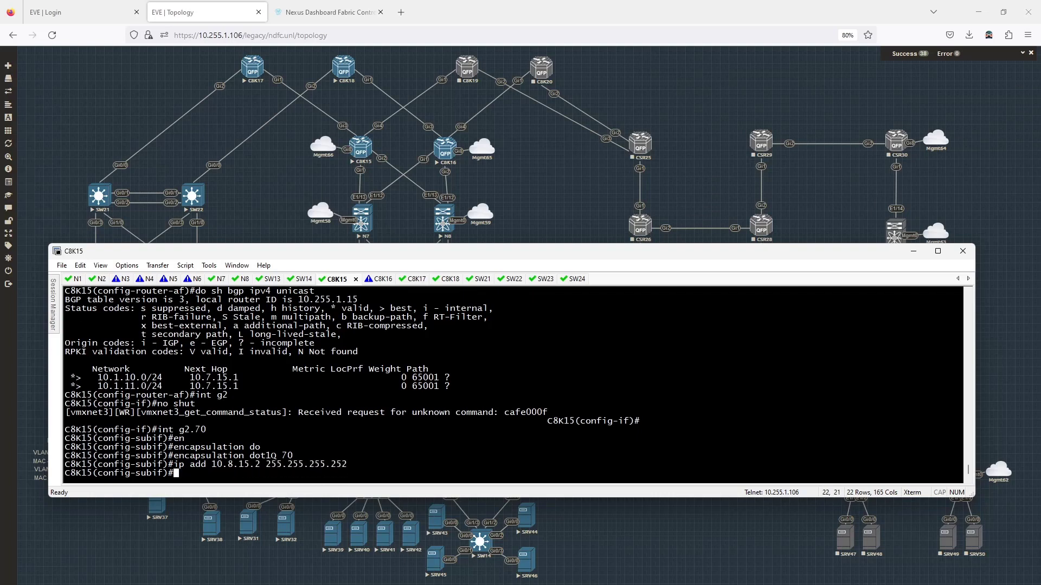
{"action": "type", "text": "do p"}
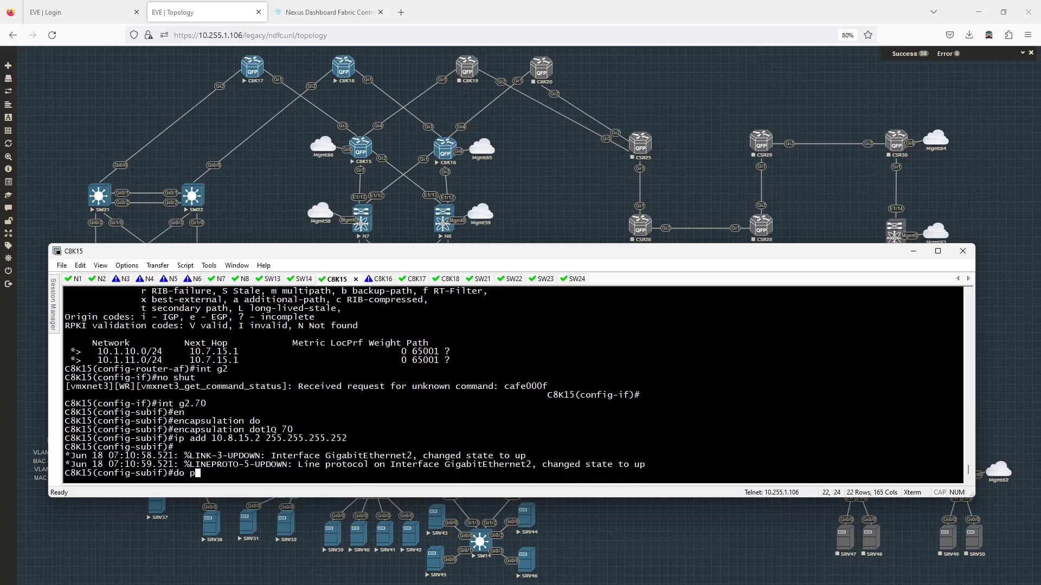
{"action": "type", "text": "ing 10.8.15.1"}
{"action": "key", "text": "Return"}
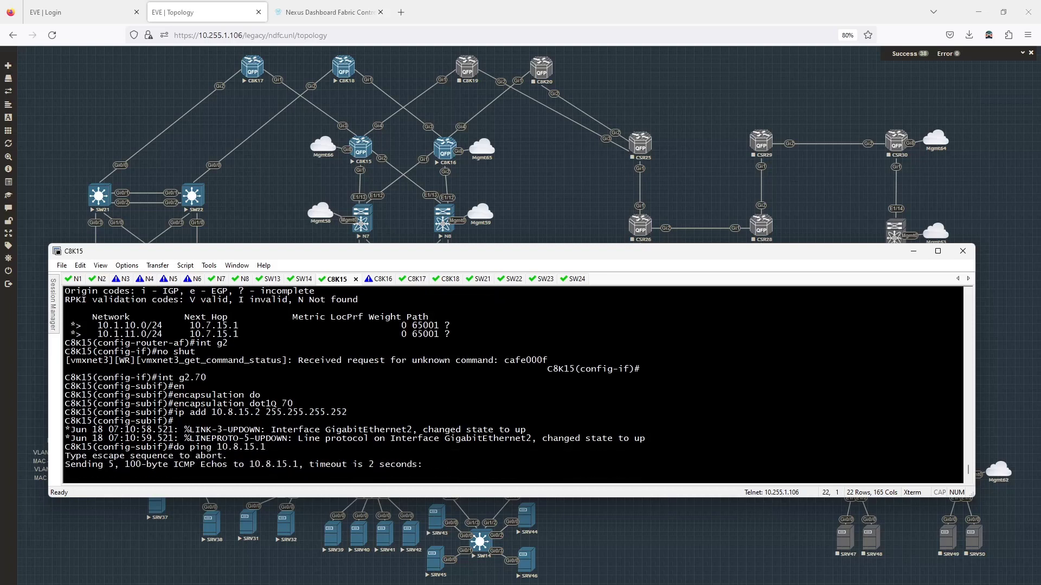
{"action": "type", "text": "rout"}
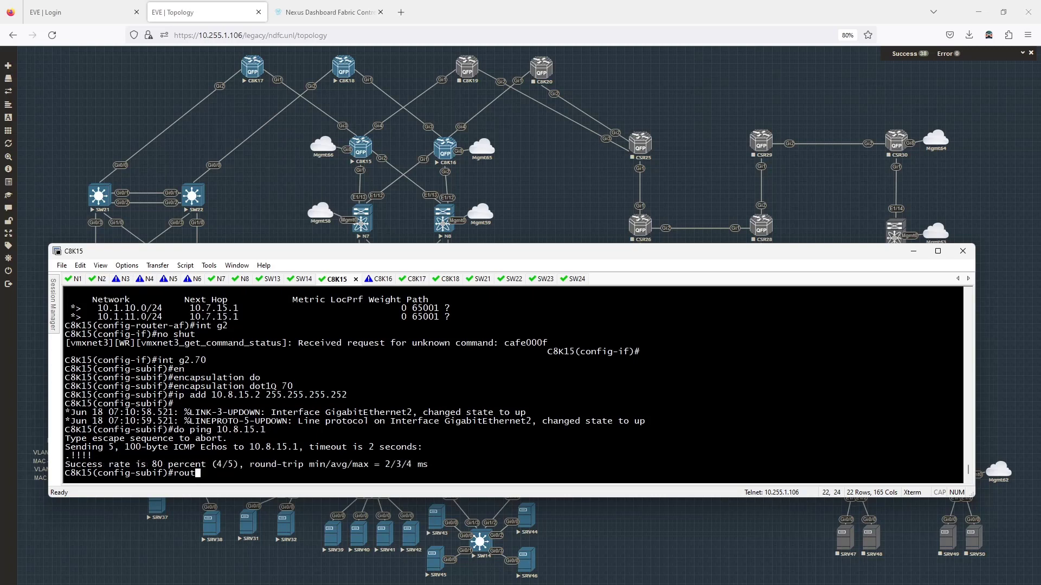
{"action": "type", "text": "er bgp 65011"}
Step: Add BGP neighbor 10.8.15.1 with remote-as 65001
{"action": "key", "text": "Return"}
{"action": "type", "text": "nei"}
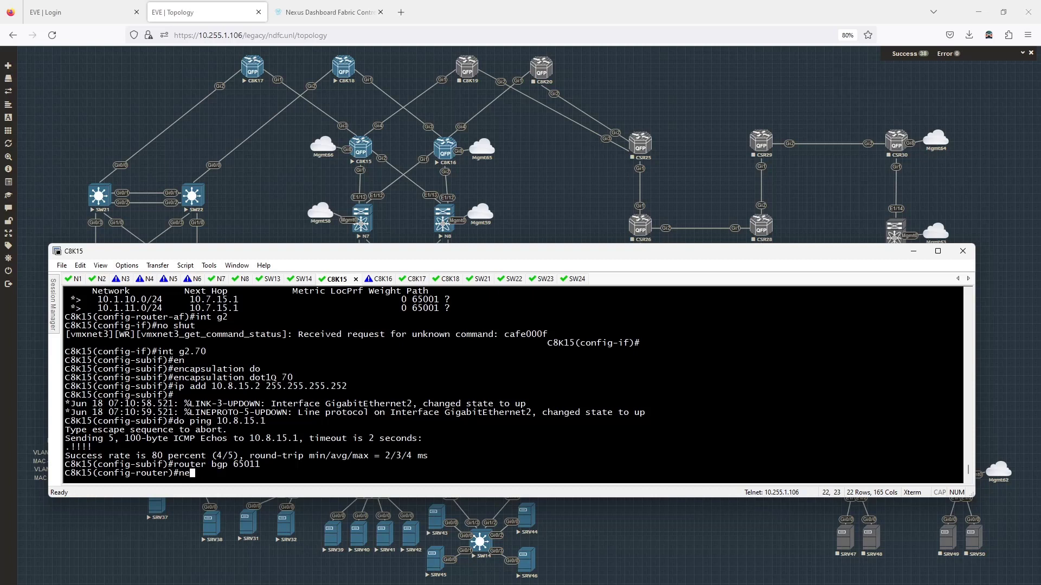
{"action": "key", "text": "Tab"}
{"action": "type", "text": "10.8"}
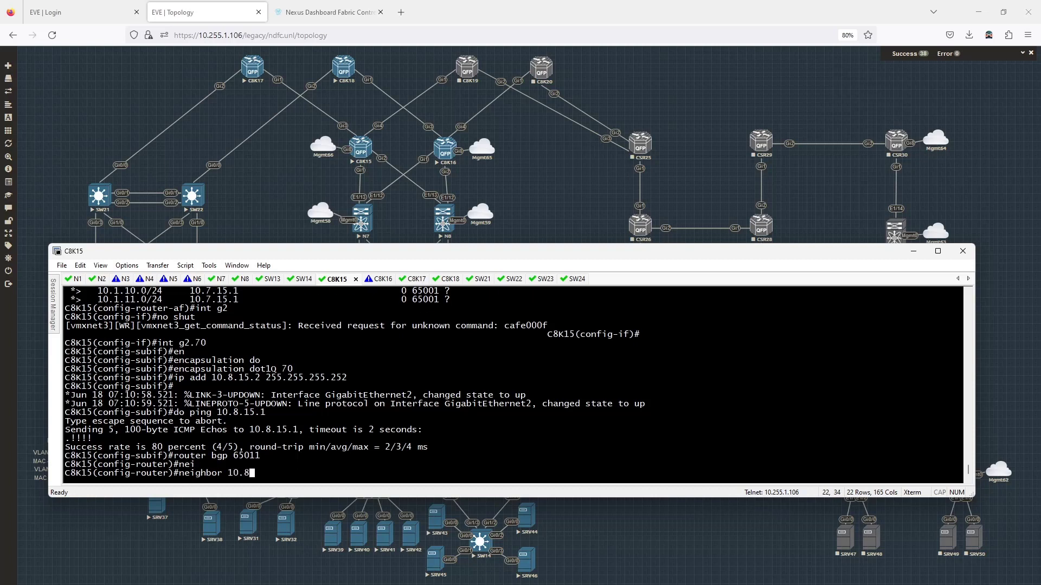
{"action": "type", "text": ".15.1 remot"}
{"action": "key", "text": "Tab"}
{"action": "type", "text": "65001"}
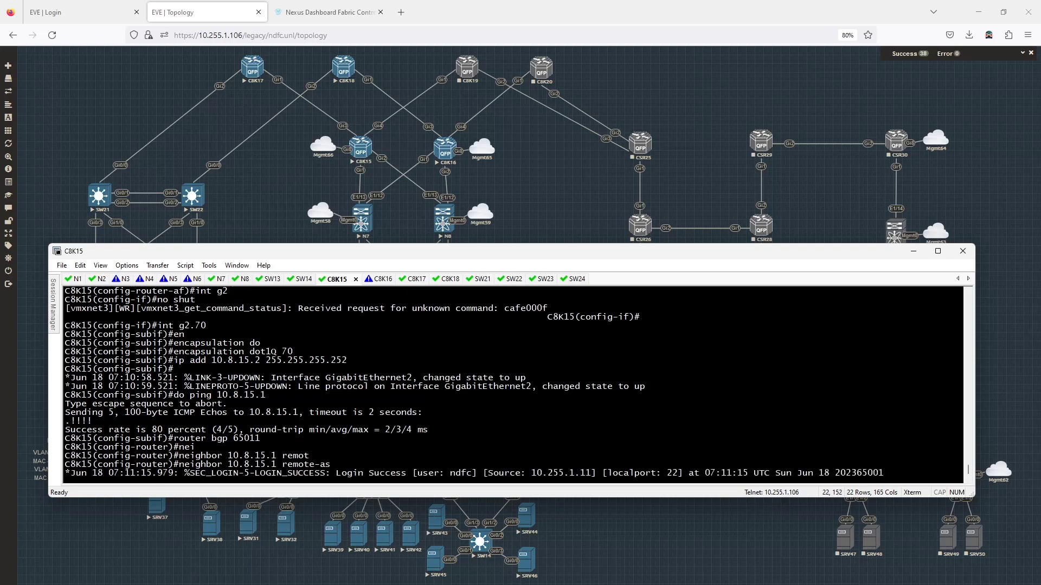
{"action": "key", "text": "Return"}
Step: Activate neighbor 10.8.15.1 under the IPv4 address family
{"action": "type", "text": "add"}
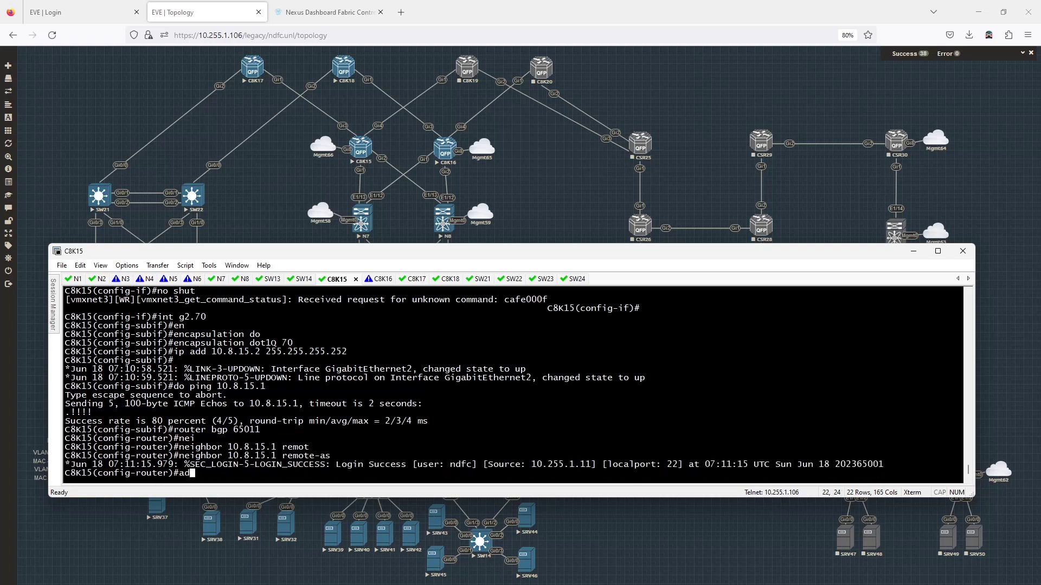
{"action": "key", "text": "Tab"}
{"action": "type", "text": "ipv4"}
{"action": "key", "text": "Return"}
{"action": "key", "text": "Up"}
{"action": "key", "text": "Up"}
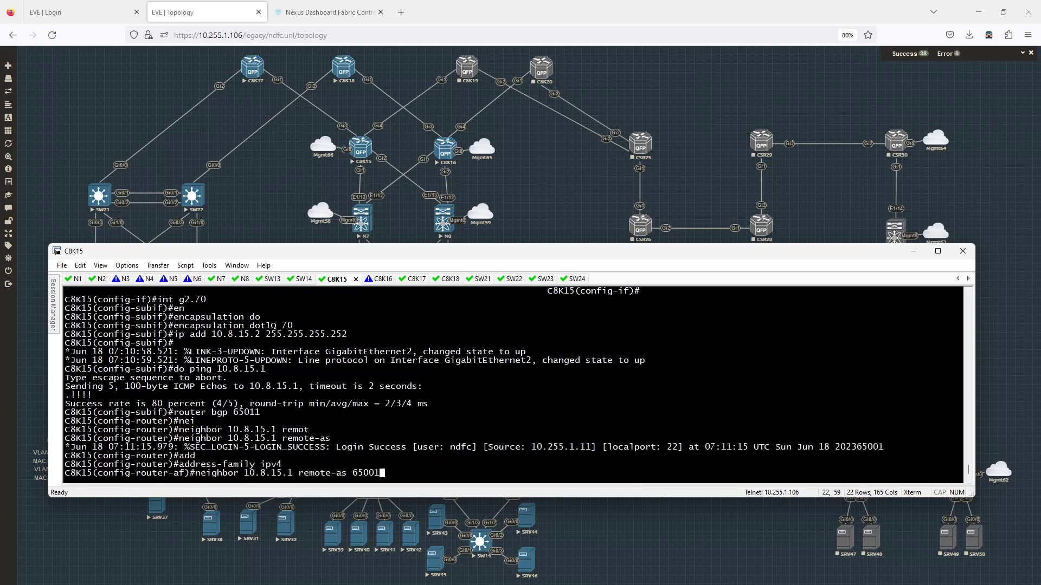
{"action": "key", "text": "BackSpace"}
{"action": "key", "text": "BackSpace"}
{"action": "key", "text": "BackSpace"}
{"action": "key", "text": "BackSpace"}
{"action": "key", "text": "BackSpace"}
{"action": "key", "text": "BackSpace"}
{"action": "key", "text": "BackSpace"}
{"action": "key", "text": "BackSpace"}
{"action": "key", "text": "BackSpace"}
{"action": "key", "text": "BackSpace"}
{"action": "key", "text": "BackSpace"}
{"action": "key", "text": "BackSpace"}
{"action": "key", "text": "BackSpace"}
{"action": "key", "text": "BackSpace"}
{"action": "key", "text": "BackSpace"}
{"action": "type", "text": "act"}
{"action": "key", "text": "Return"}
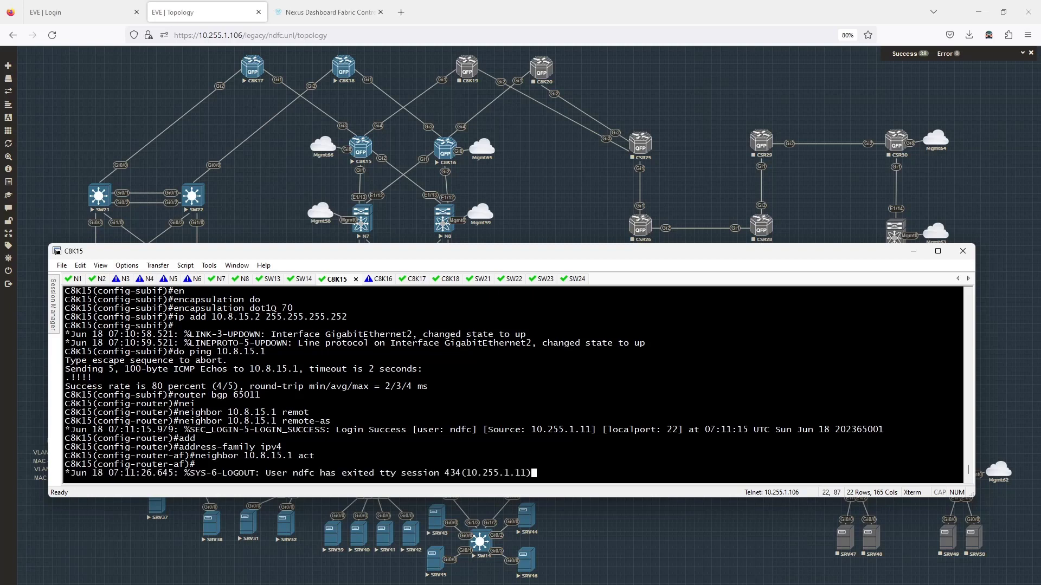
{"action": "key", "text": "Return"}
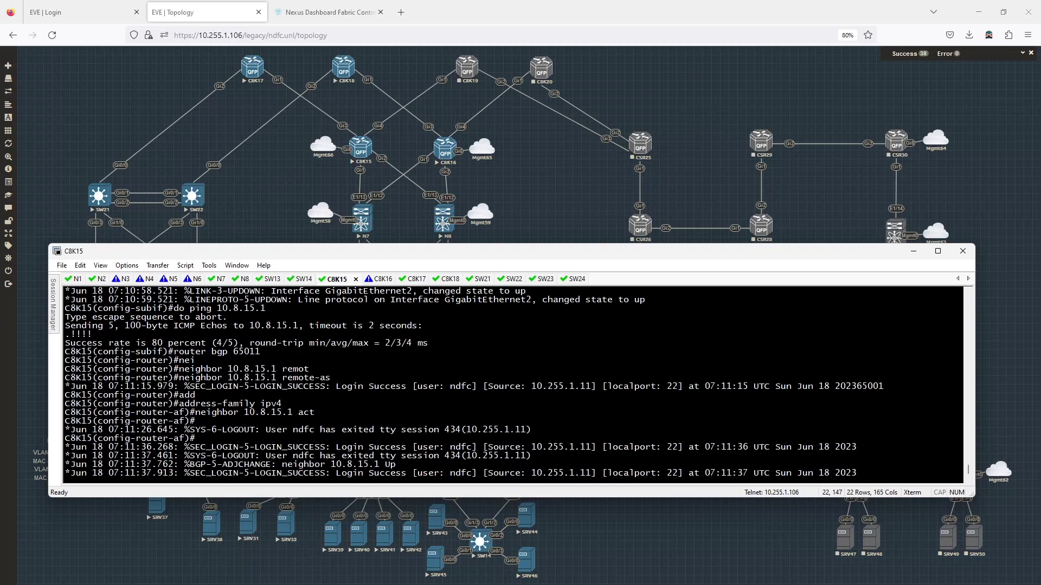
Step: Show the IPv4 BGP table with 10.1.10.0/24 and 10.1.11.0/24 via both leafs, then exit
{"action": "key", "text": "Return"}
{"action": "type", "text": "do sh b"}
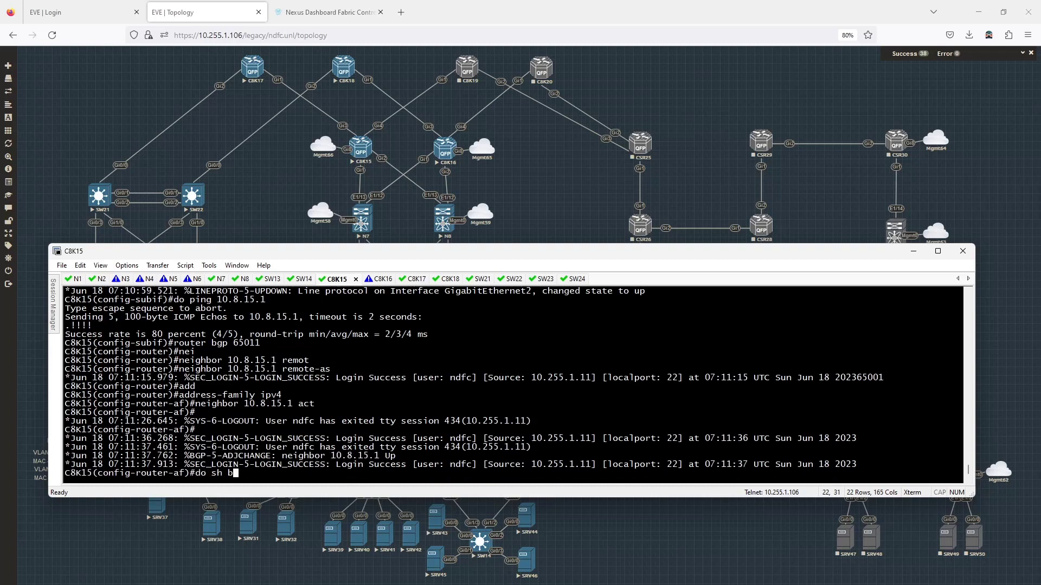
{"action": "type", "text": "gp ipv4 unicast"}
{"action": "key", "text": "Return"}
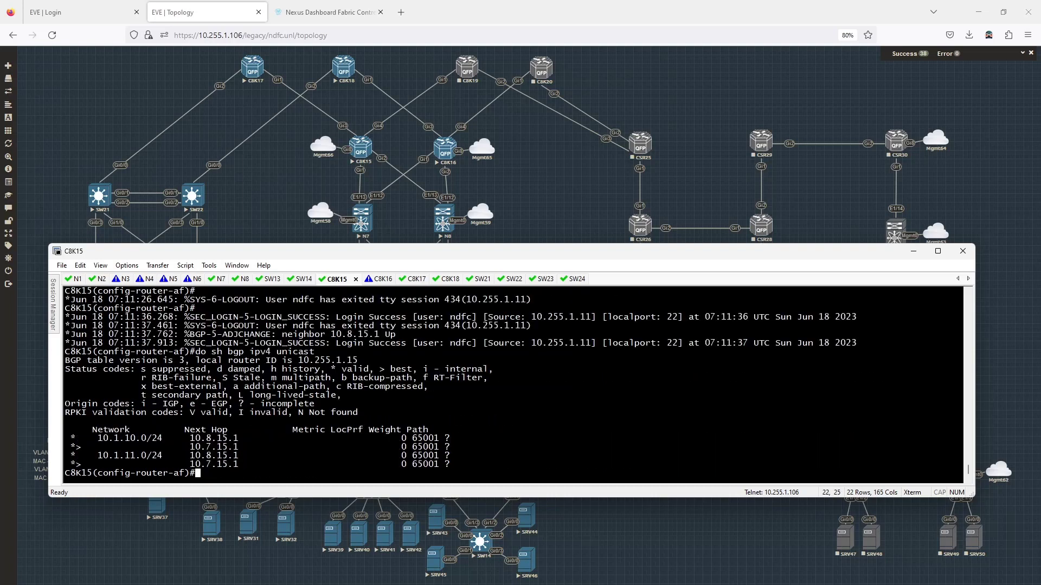
{"action": "type", "text": "exit"}
{"action": "key", "text": "Return"}
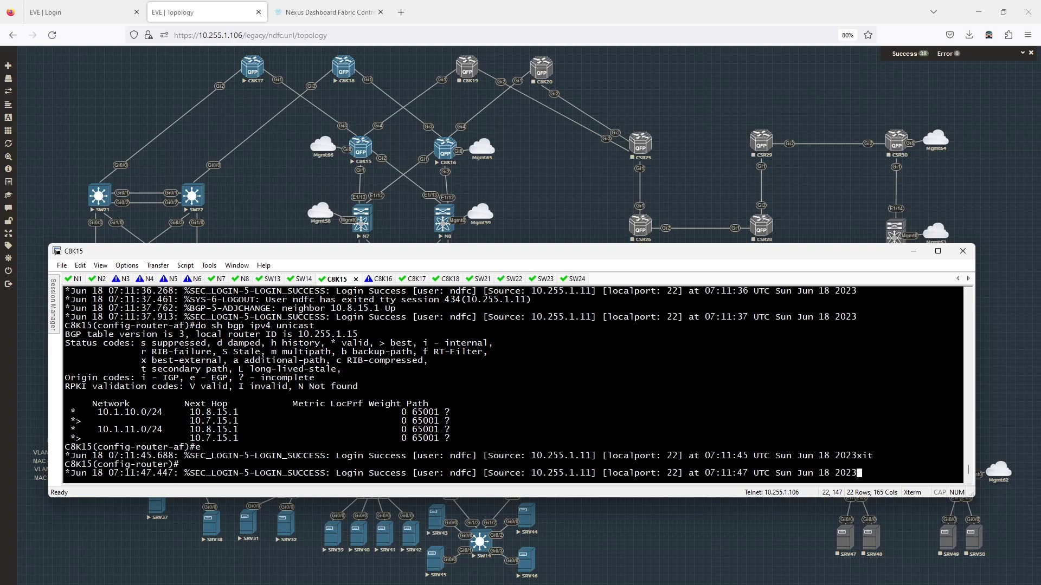
{"action": "key", "text": "Return"}
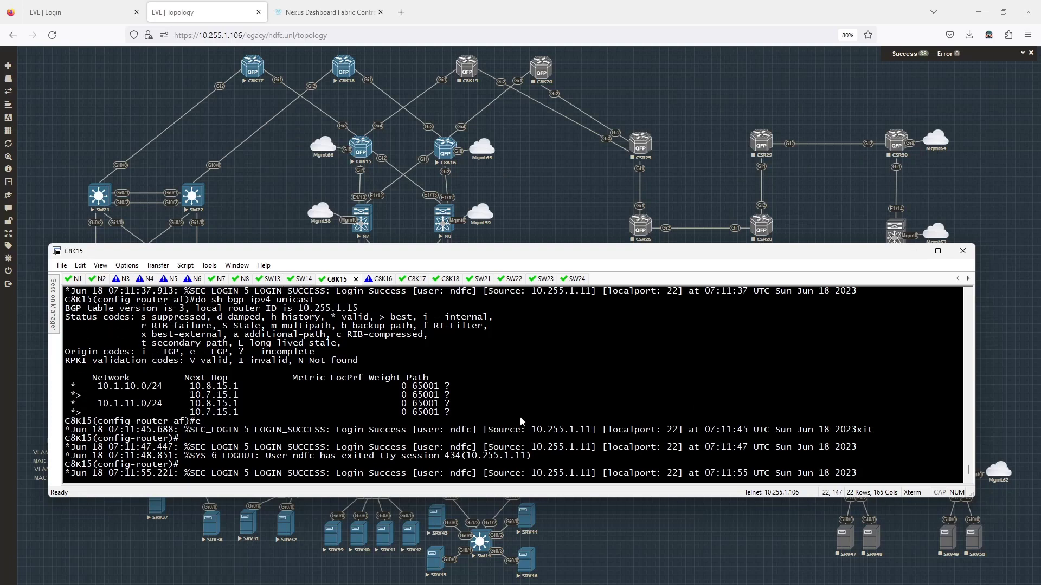
Step: Bring the EVE-NG topology, with its DC1 VRF-Prod VLAN 10/11 note, in front of SecureCRT
{"action": "key", "text": "Return"}
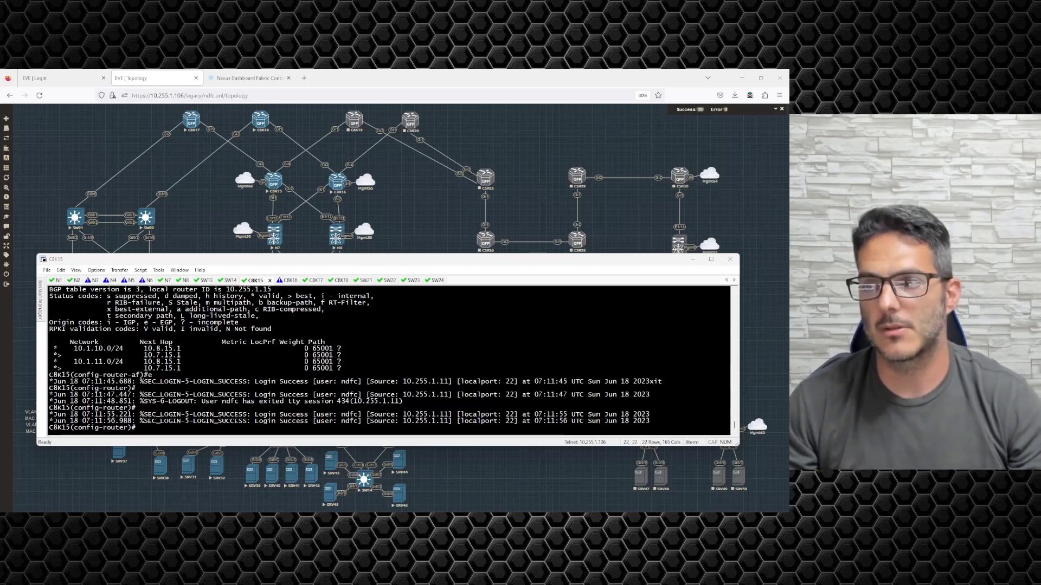
{"action": "left_click", "coordinate": [186, 220]}
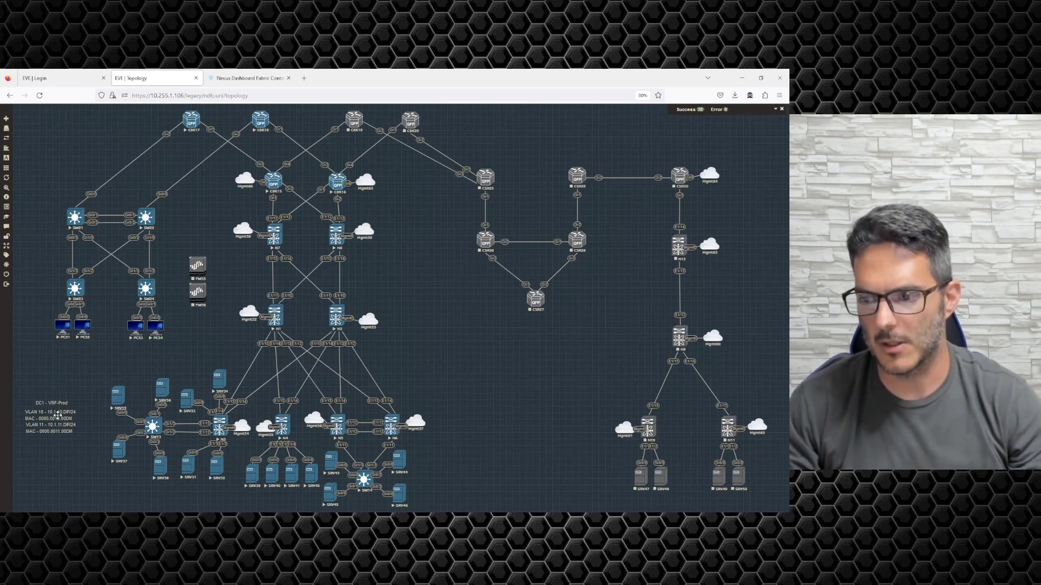
Step: Duplicate the VLAN 10 note and edit the copy to VLAN 100 with the 10.1.100 subnet and matching MAC
{"action": "right_click", "coordinate": [58, 415]}
{"action": "left_click", "coordinate": [76, 429]}
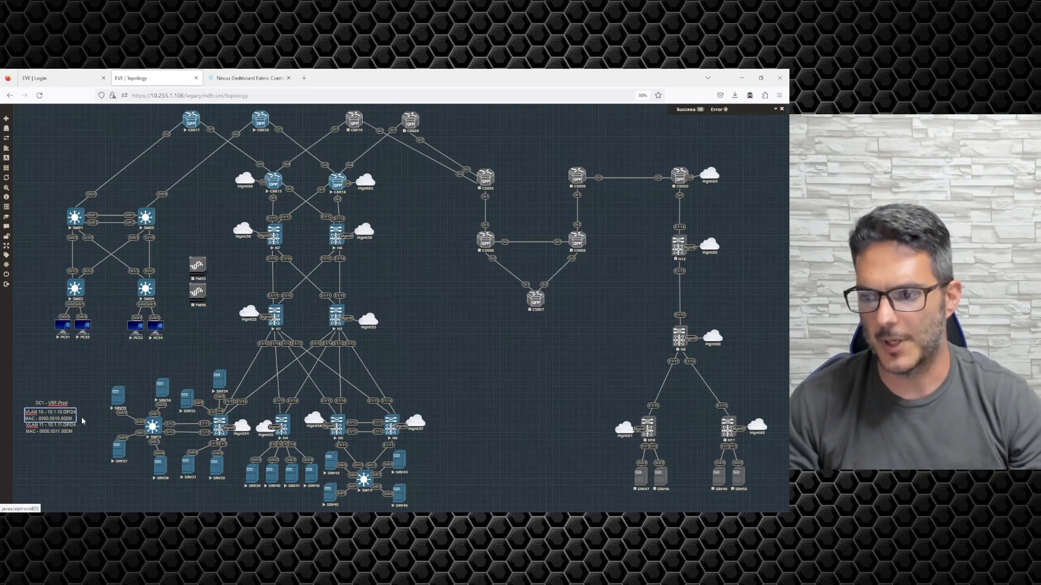
{"action": "mouse_move", "coordinate": [65, 442]}
{"action": "left_mouse_down"}
{"action": "mouse_move", "coordinate": [80, 390]}
{"action": "mouse_move", "coordinate": [72, 286]}
{"action": "mouse_move", "coordinate": [54, 256]}
{"action": "left_mouse_up"}
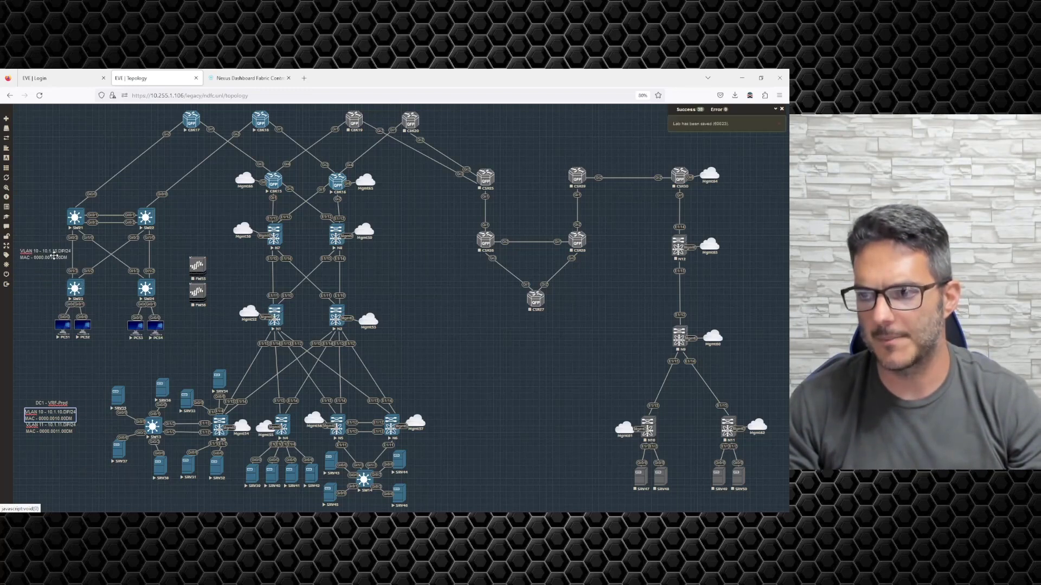
{"action": "double_click", "coordinate": [40, 250]}
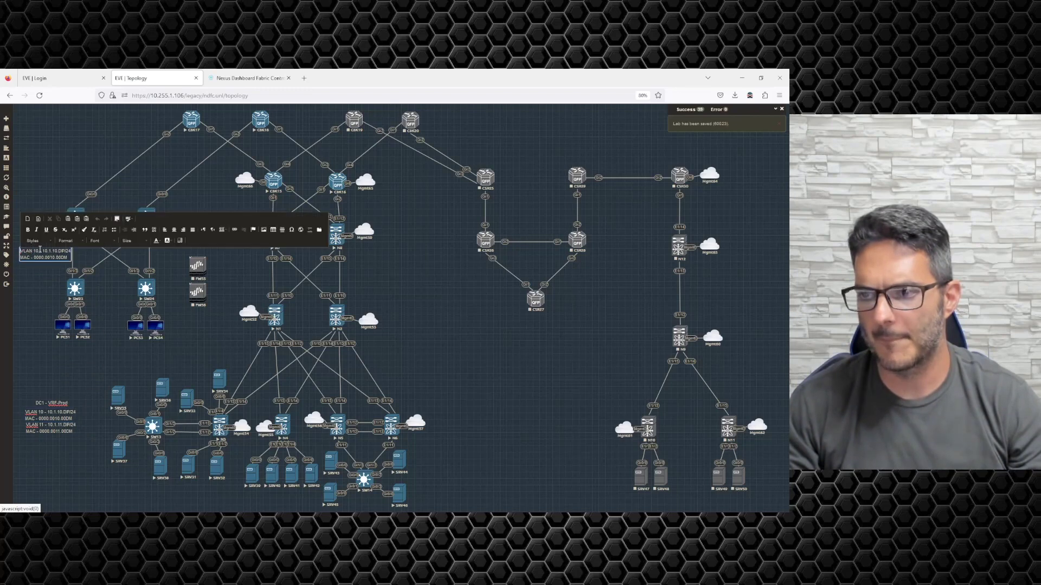
{"action": "type", "text": "0"}
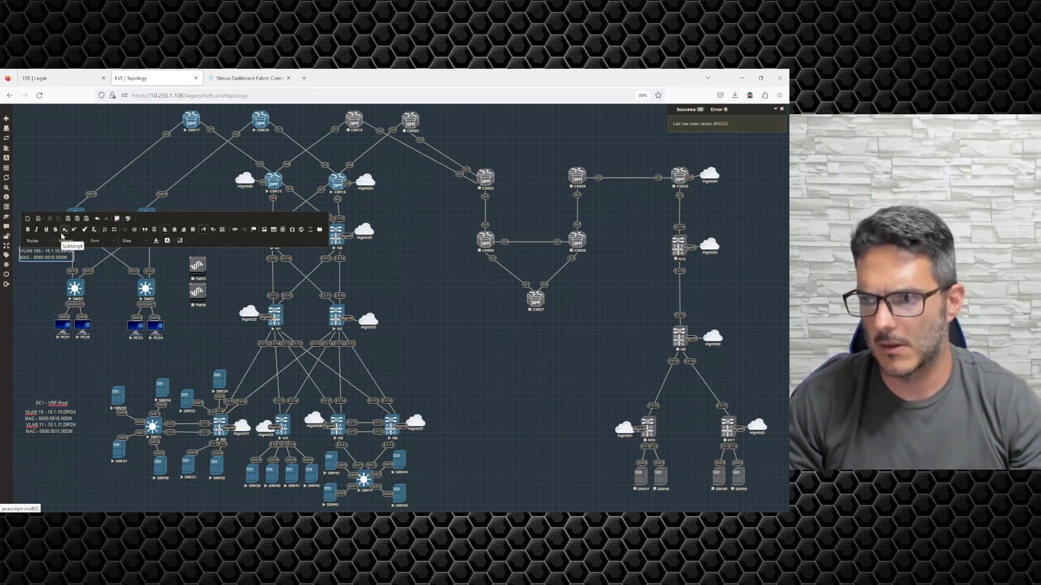
{"action": "type", "text": "0"}
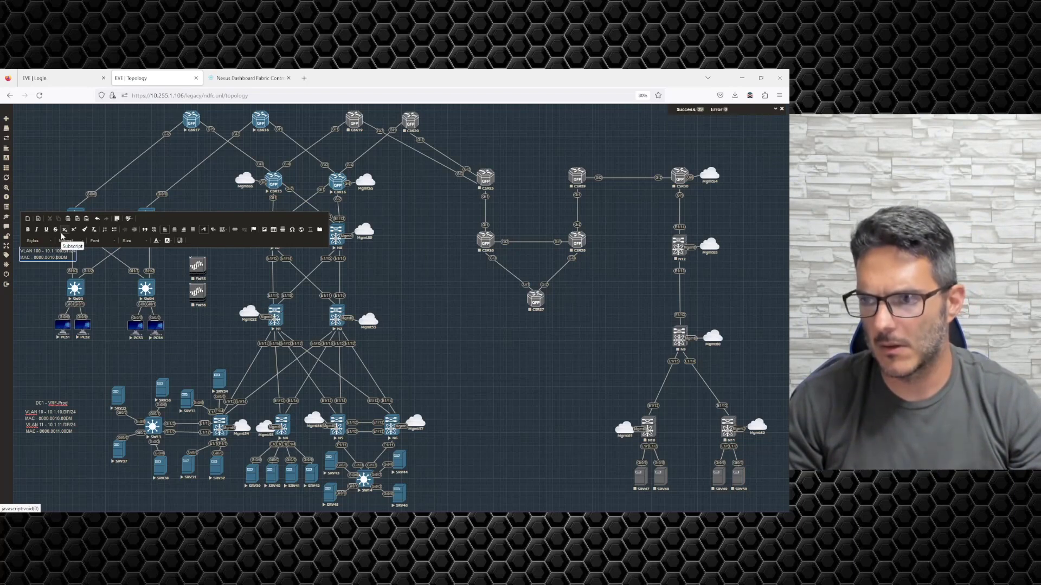
{"action": "type", "text": "0"}
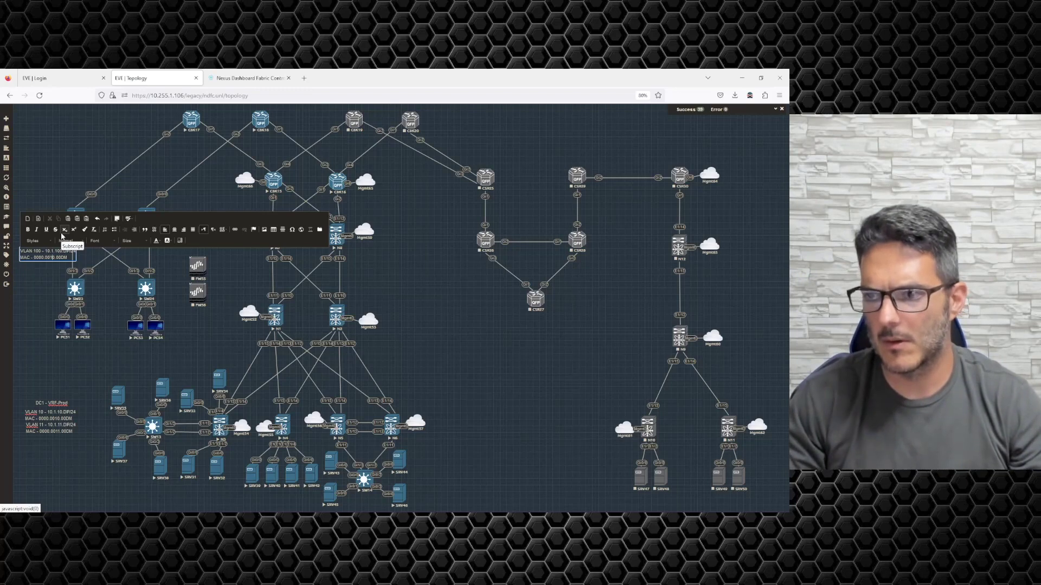
{"action": "key", "text": "BackSpace"}
{"action": "key", "text": "BackSpace"}
{"action": "type", "text": "1"}
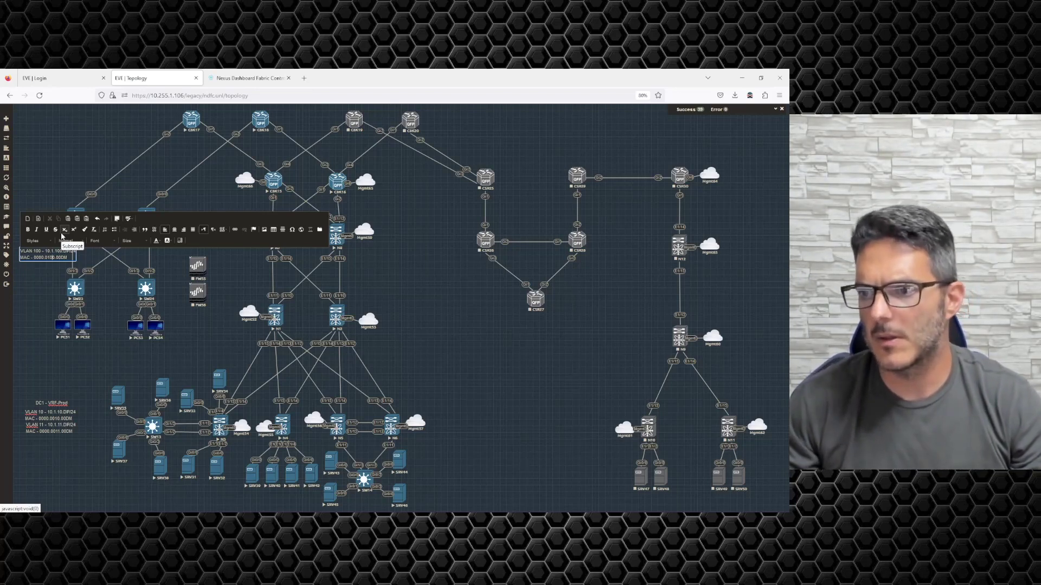
{"action": "left_click", "coordinate": [45, 283]}
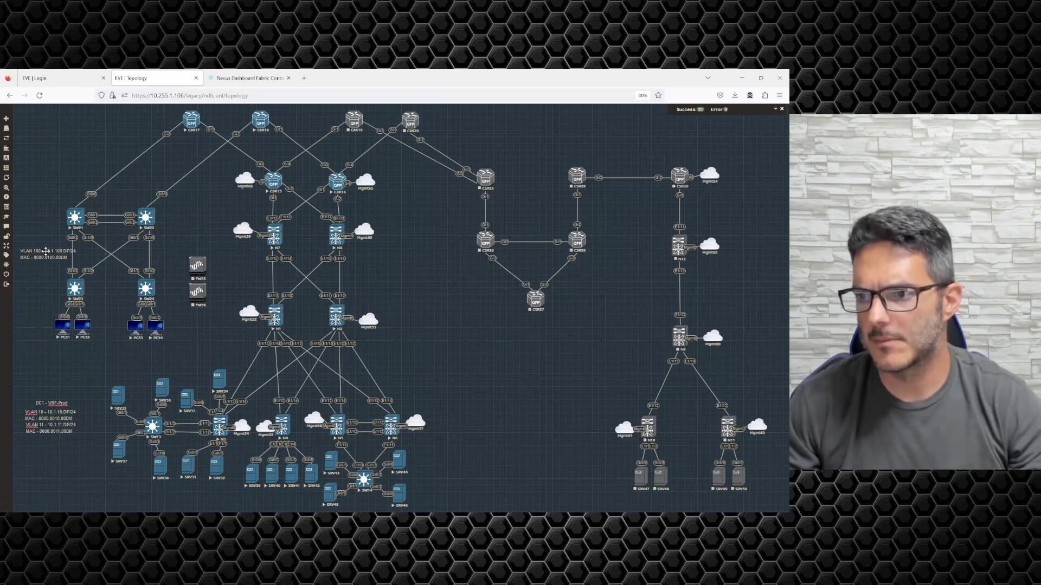
Step: Reposition the VLAN 100 note on the map, settling it left of SW21 and SW23
{"action": "mouse_move", "coordinate": [43, 253]}
{"action": "left_mouse_down"}
{"action": "mouse_move", "coordinate": [105, 269]}
{"action": "mouse_move", "coordinate": [110, 282]}
{"action": "mouse_move", "coordinate": [130, 256]}
{"action": "mouse_move", "coordinate": [155, 251]}
{"action": "mouse_move", "coordinate": [75, 253]}
{"action": "mouse_move", "coordinate": [209, 265]}
{"action": "mouse_move", "coordinate": [196, 290]}
{"action": "left_mouse_up"}
{"action": "left_click_drag", "start_coordinate": [208, 327], "coordinate": [193, 251]}
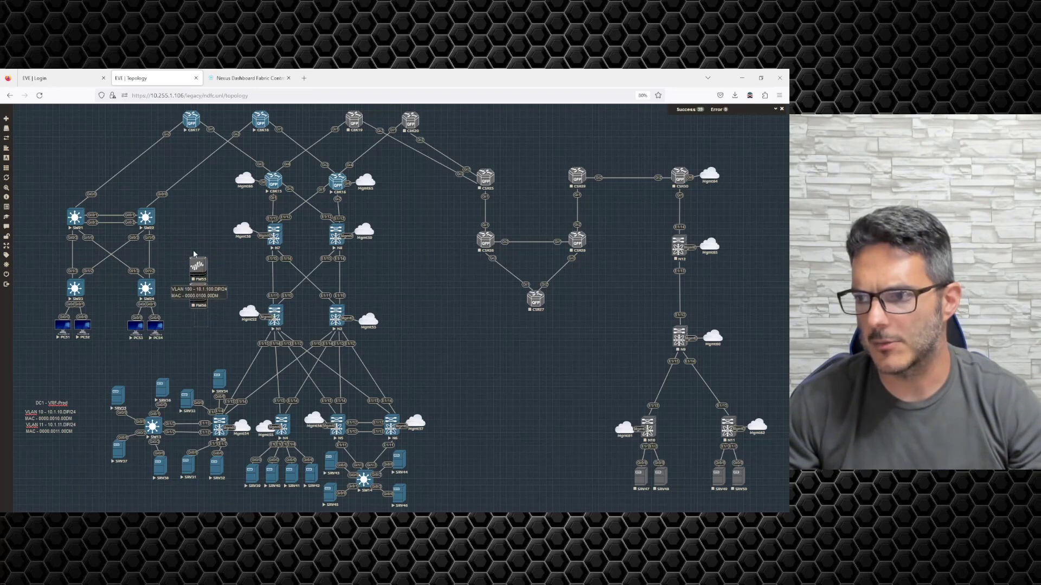
{"action": "left_click", "coordinate": [208, 231]}
{"action": "mouse_move", "coordinate": [212, 292]}
{"action": "left_mouse_down"}
{"action": "mouse_move", "coordinate": [217, 337]}
{"action": "mouse_move", "coordinate": [181, 248]}
{"action": "mouse_move", "coordinate": [33, 124]}
{"action": "left_mouse_up"}
{"action": "left_click", "coordinate": [199, 242]}
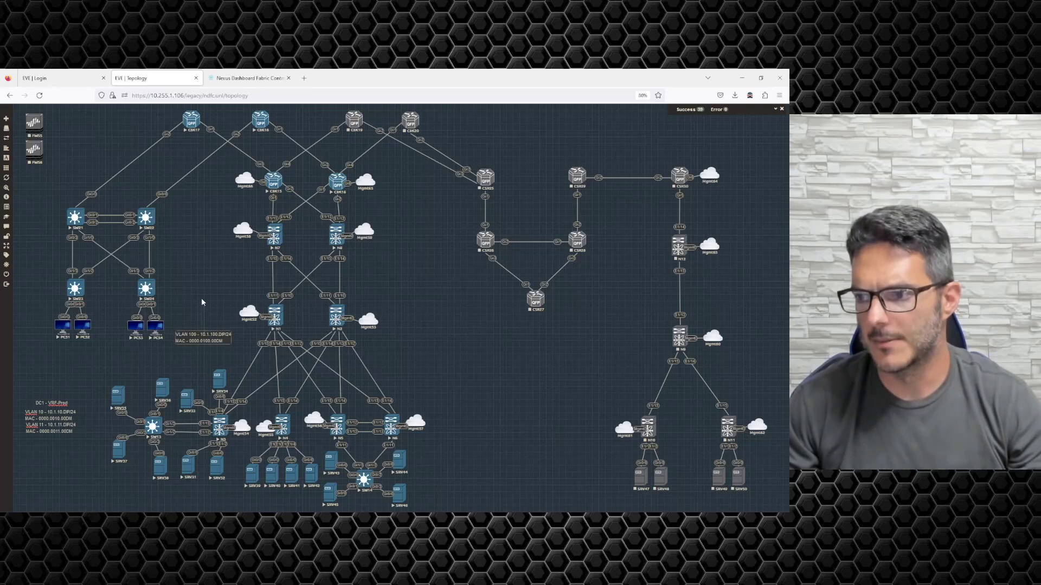
{"action": "mouse_move", "coordinate": [200, 332]}
{"action": "left_mouse_down"}
{"action": "mouse_move", "coordinate": [200, 232]}
{"action": "mouse_move", "coordinate": [191, 236]}
{"action": "mouse_move", "coordinate": [438, 277]}
{"action": "mouse_move", "coordinate": [133, 279]}
{"action": "mouse_move", "coordinate": [45, 207]}
{"action": "mouse_move", "coordinate": [96, 219]}
{"action": "left_mouse_up"}
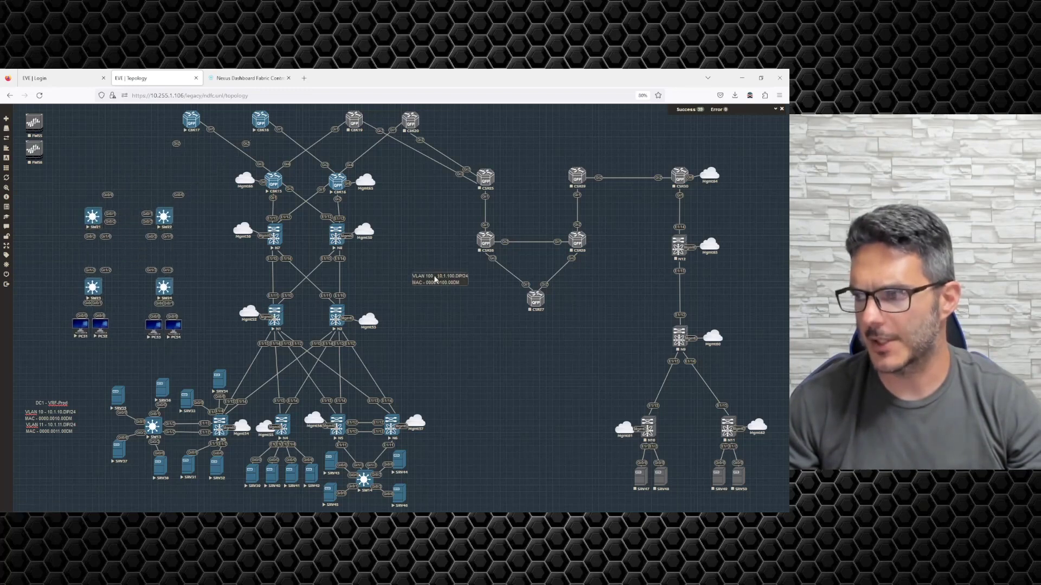
{"action": "mouse_move", "coordinate": [412, 277]}
{"action": "left_mouse_down"}
{"action": "mouse_move", "coordinate": [231, 278]}
{"action": "mouse_move", "coordinate": [47, 249]}
{"action": "left_mouse_up"}
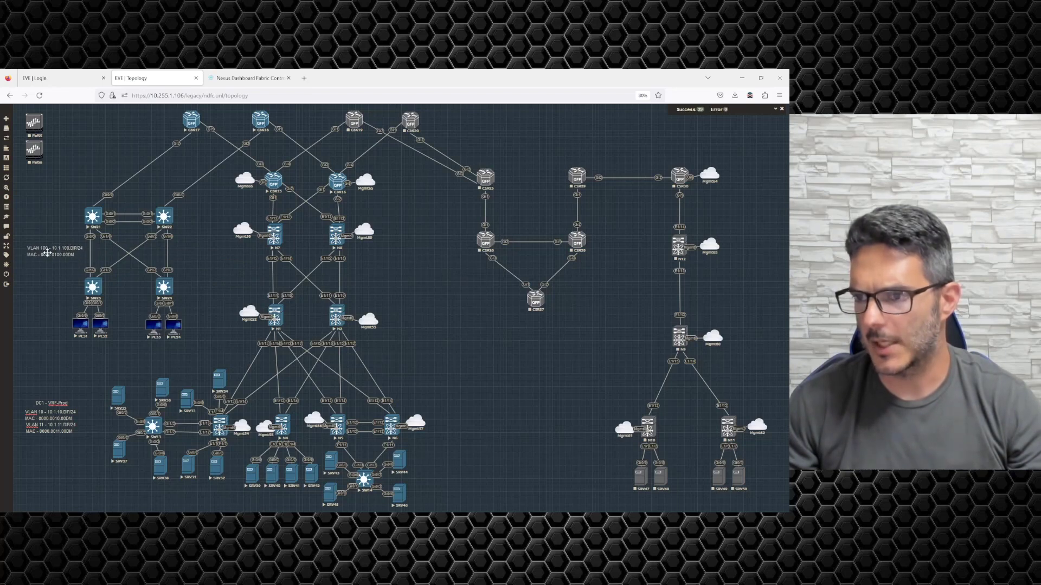
Step: Copy the VLAN 100 note just below itself and change its subnet and MAC to 10.1.101 and 0000.0101
{"action": "right_click", "coordinate": [52, 254]}
{"action": "left_click", "coordinate": [72, 269]}
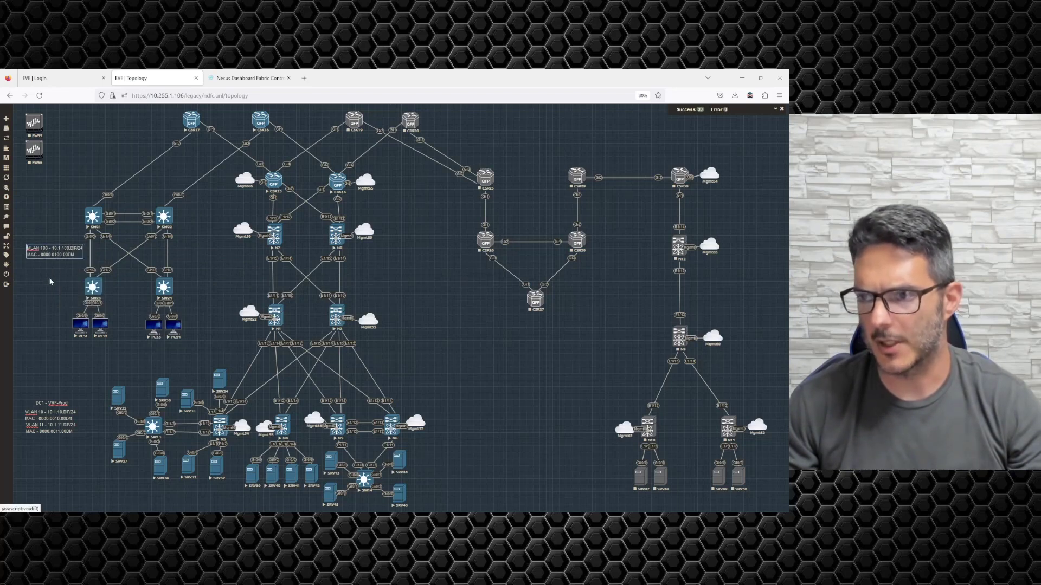
{"action": "left_click_drag", "start_coordinate": [58, 279], "coordinate": [53, 270]}
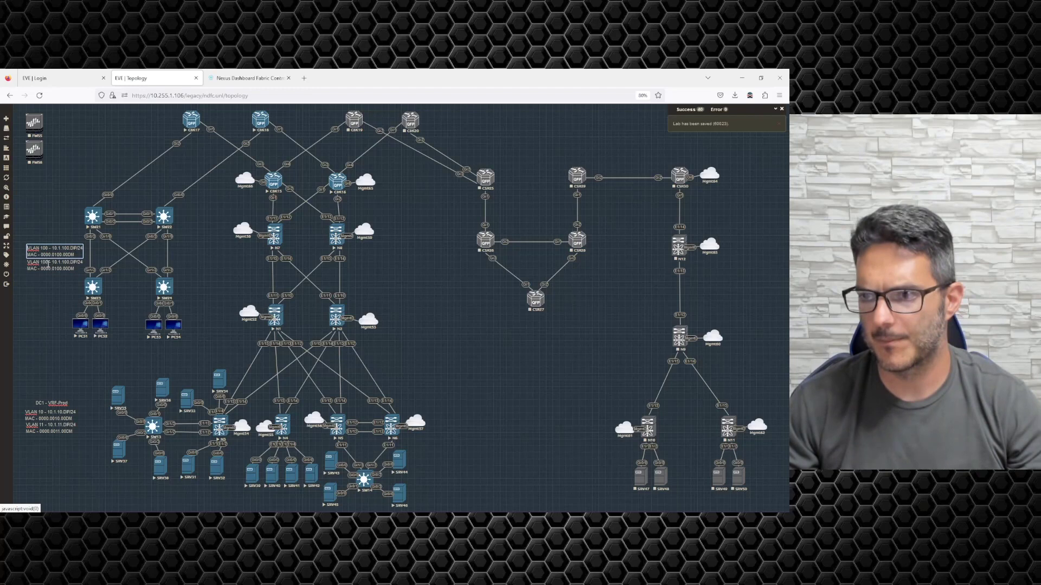
{"action": "double_click", "coordinate": [48, 264]}
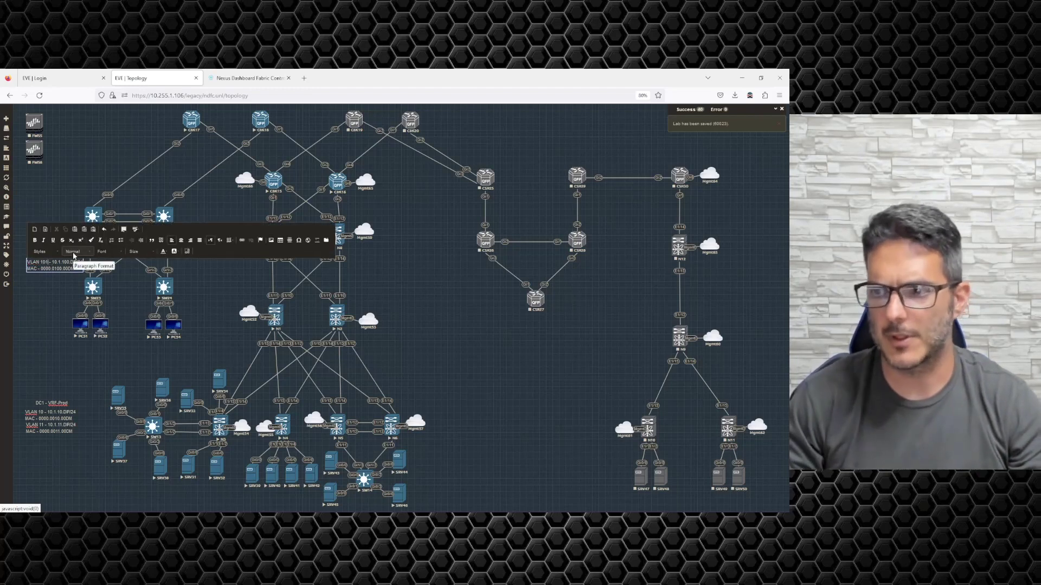
{"action": "key", "text": "BackSpace"}
{"action": "type", "text": "1"}
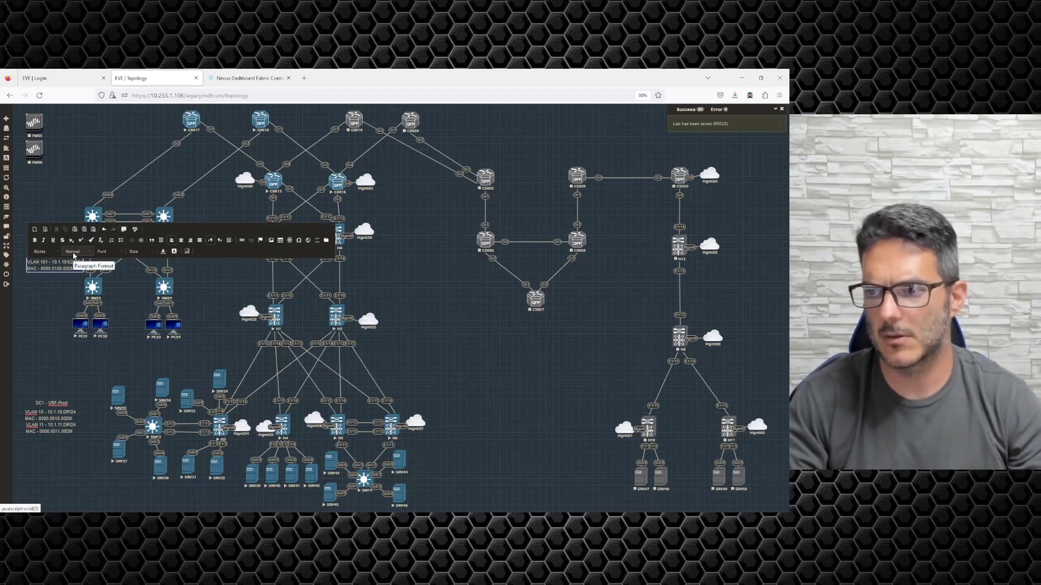
{"action": "key", "text": "BackSpace"}
{"action": "type", "text": "1"}
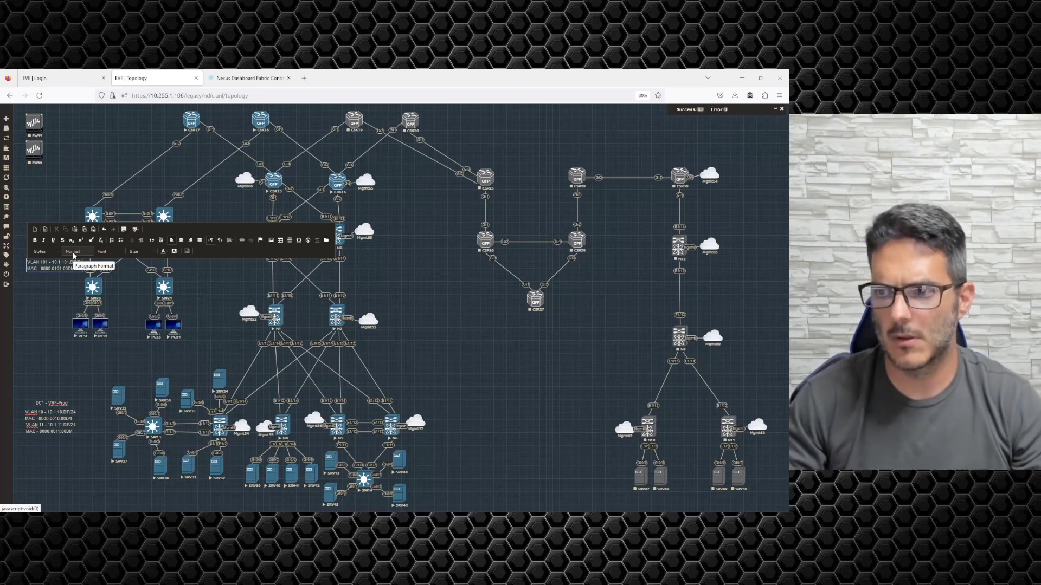
{"action": "left_click", "coordinate": [35, 323]}
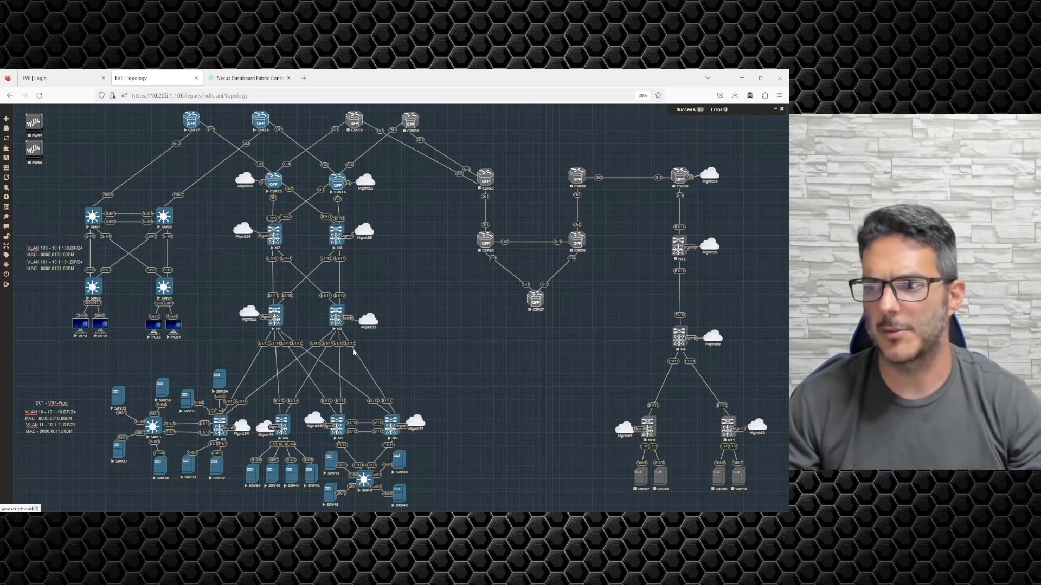